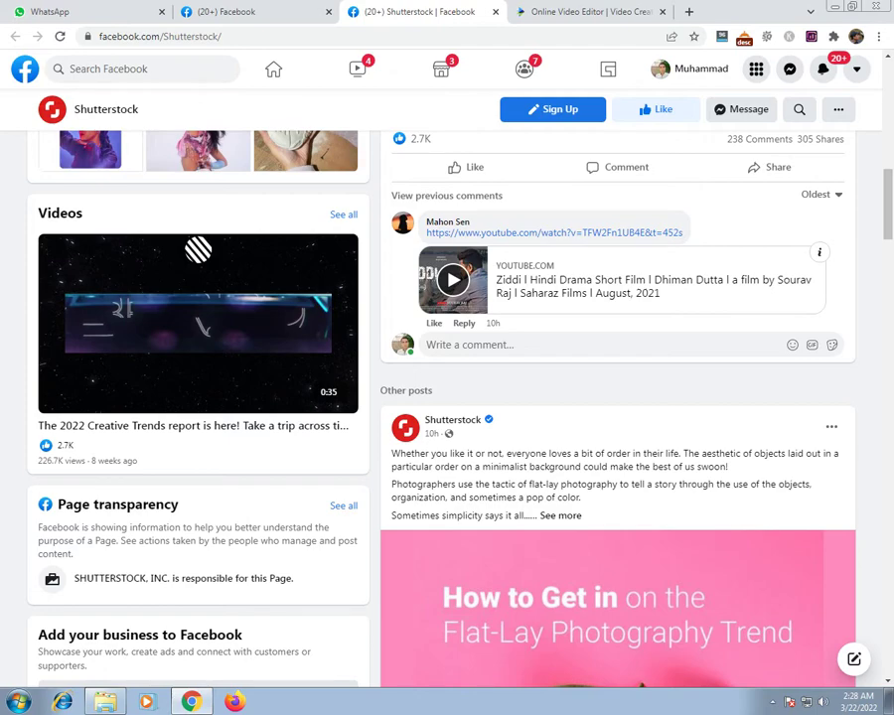
- Look through the Shutterstock page's cover, follower information and recent posts
scroll(447, 397, up, 15)
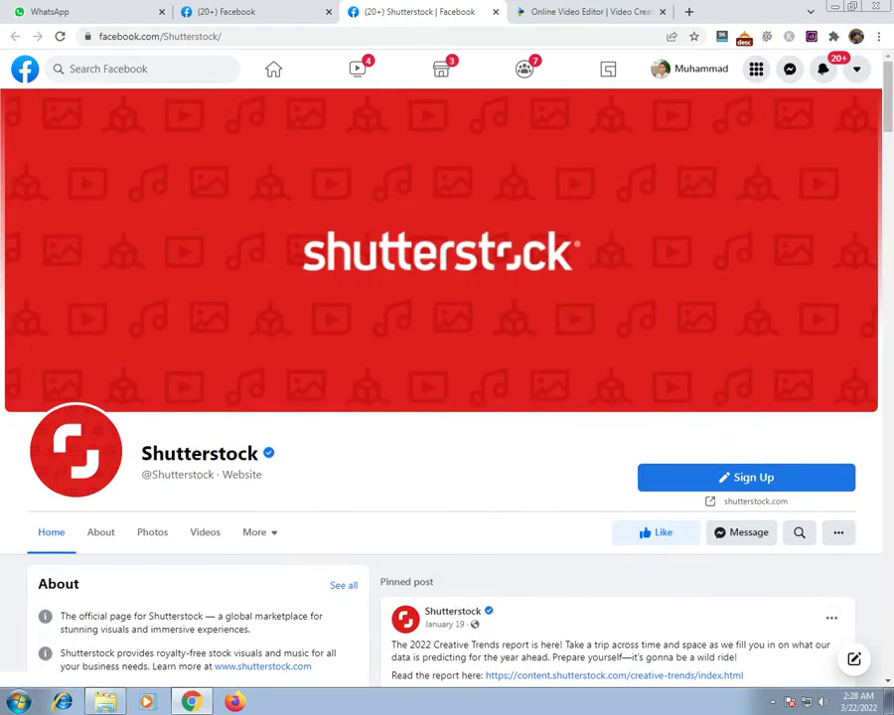
scroll(447, 397, down, 3)
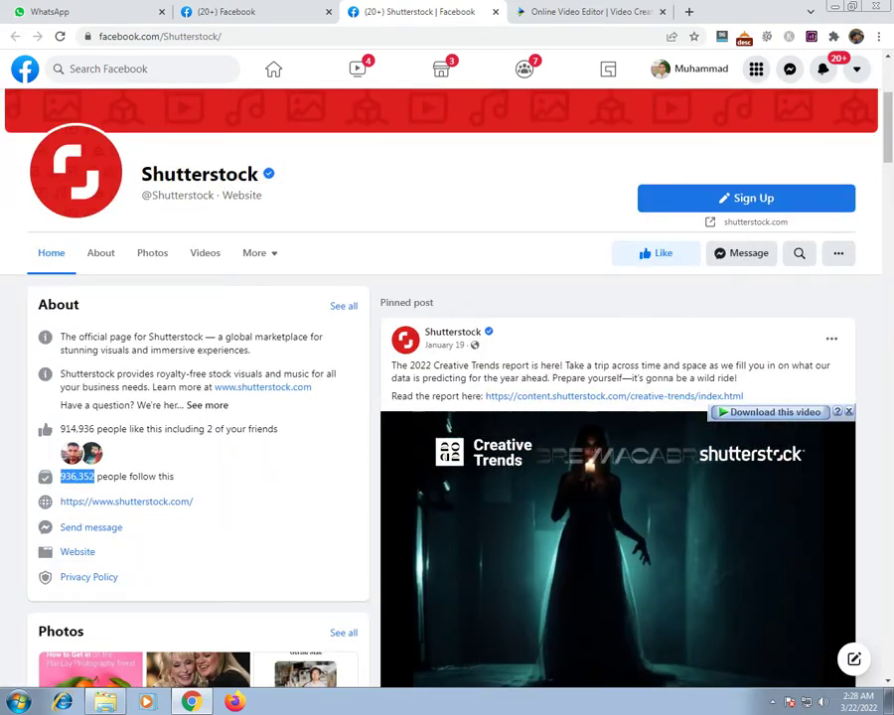
scroll(616, 397, down, 8)
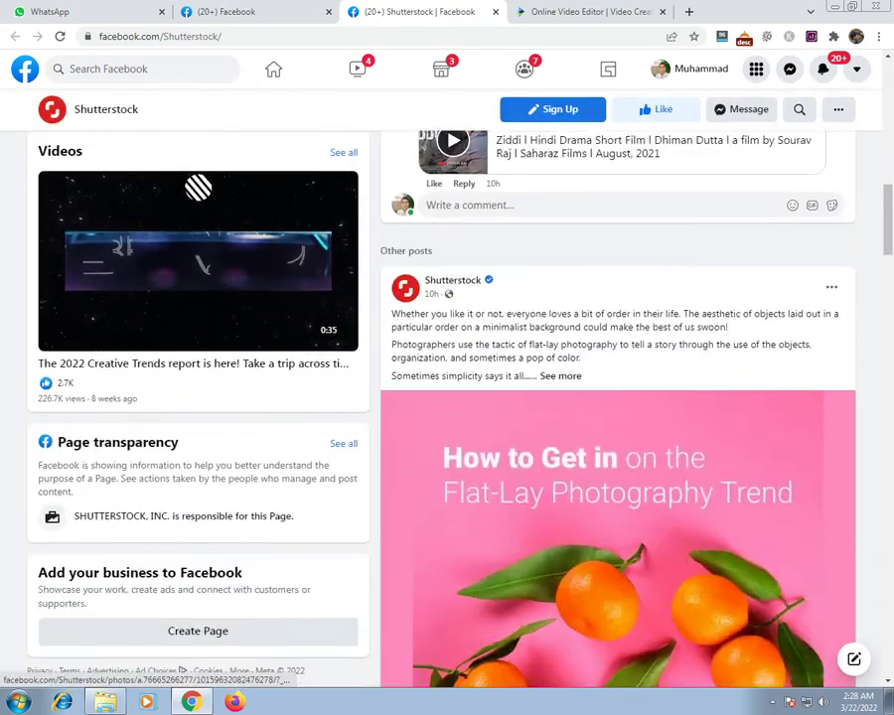
scroll(616, 407, down, 11)
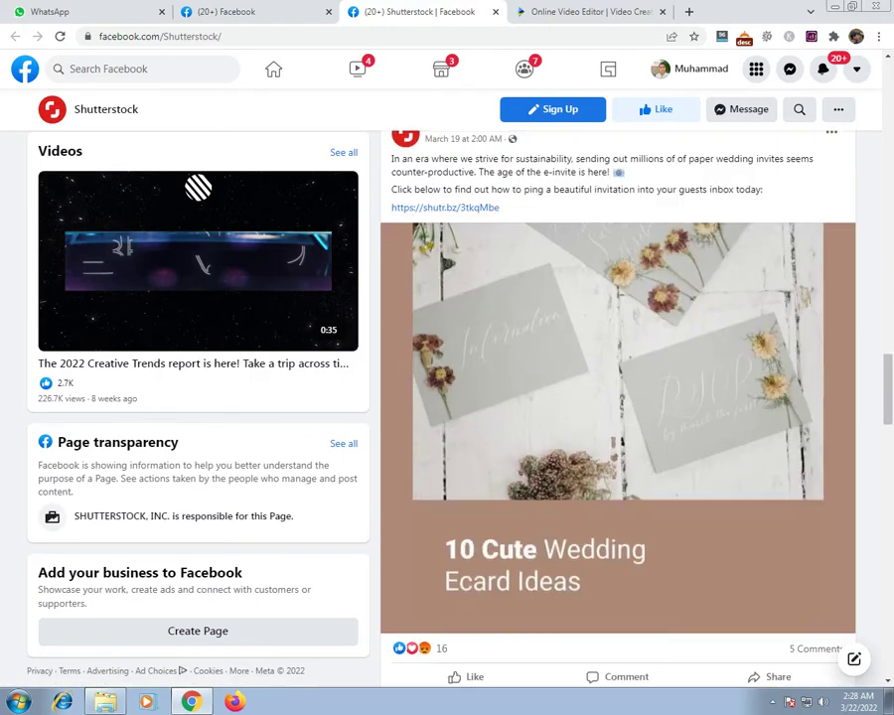
- Leave the page creation form for the Facebook home feed and dismiss the Remember Password prompt
click(219, 12)
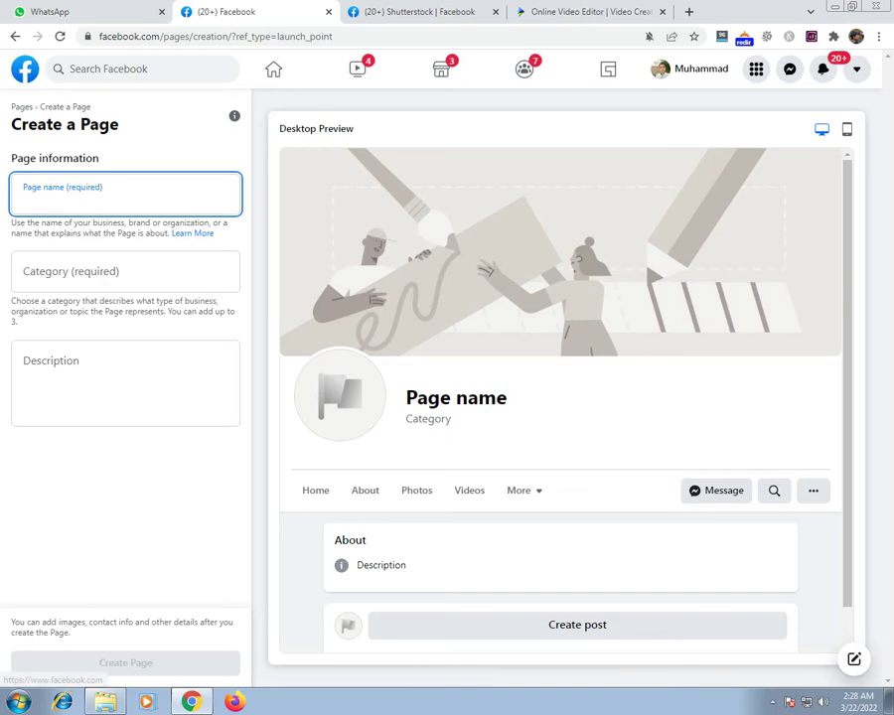
click(24, 68)
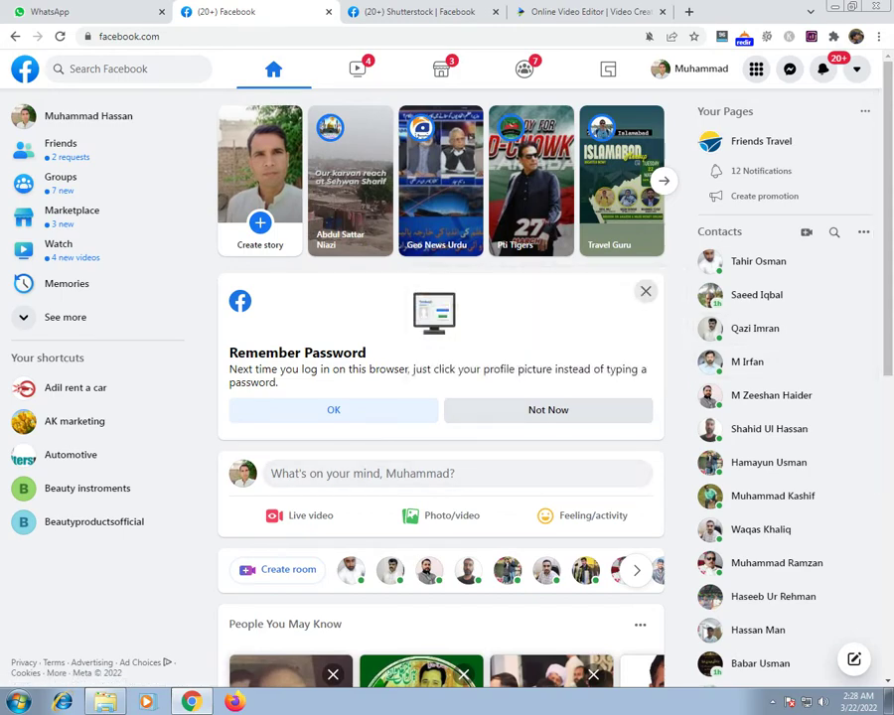
click(646, 292)
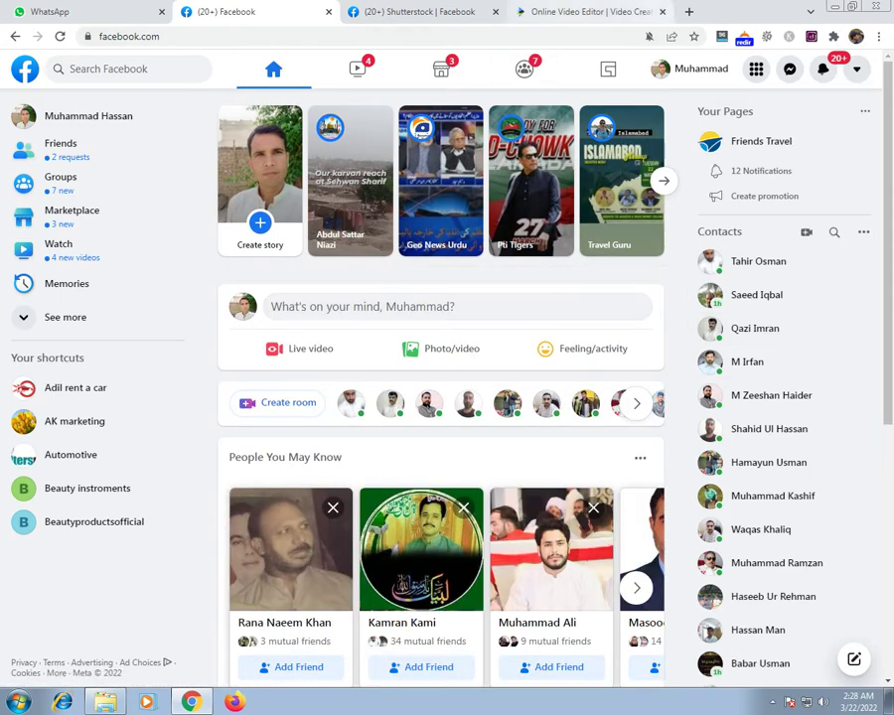
- Search Google for "facebook ad manager" in a new browser tab
key(ctrl+t)
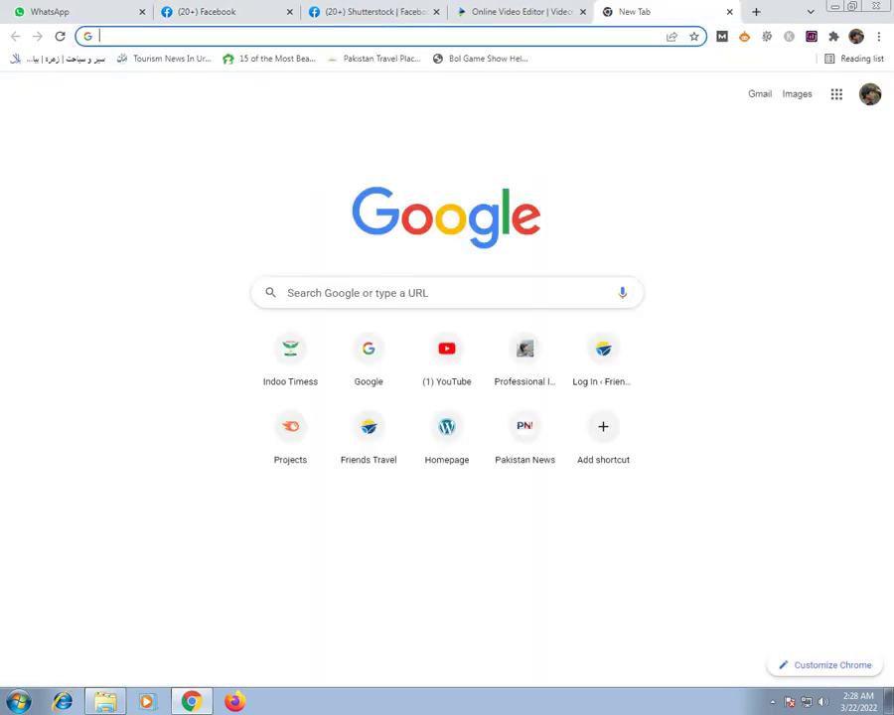
click(194, 12)
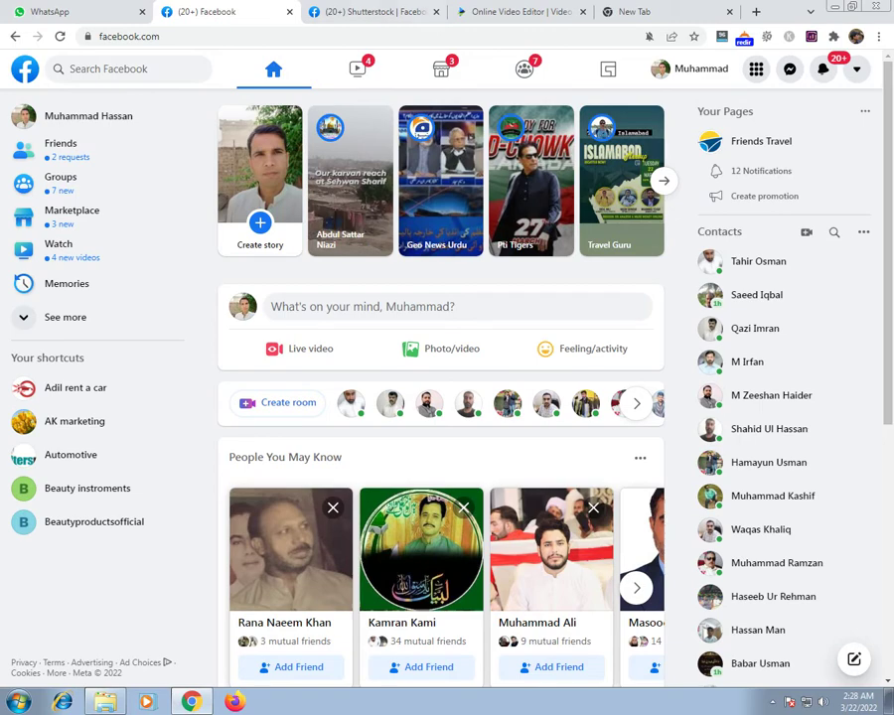
key(ctrl+5)
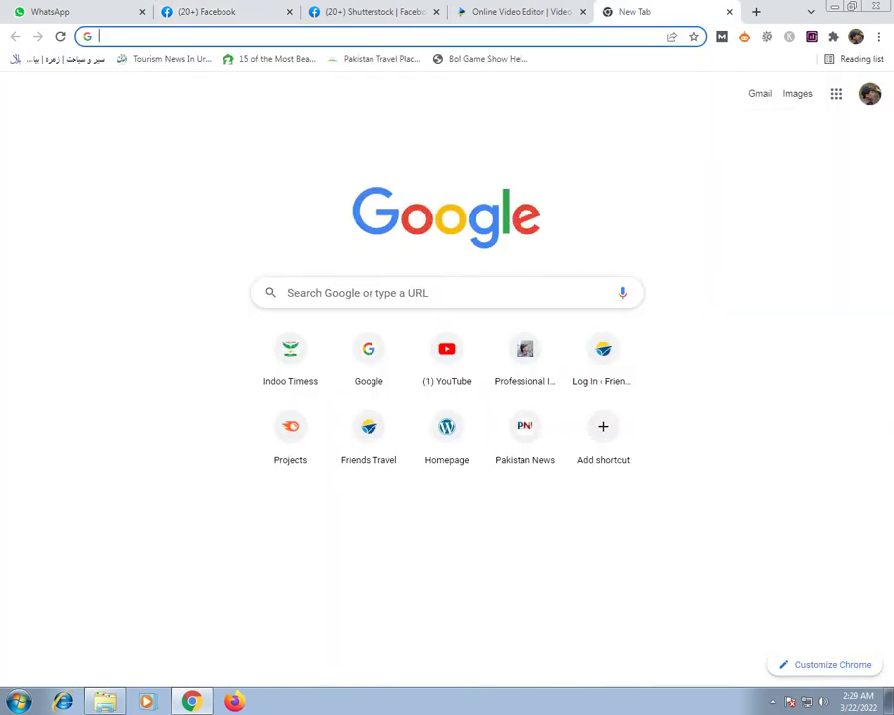
text(g)
key(BackSpace)
key(BackSpace)
text(f)
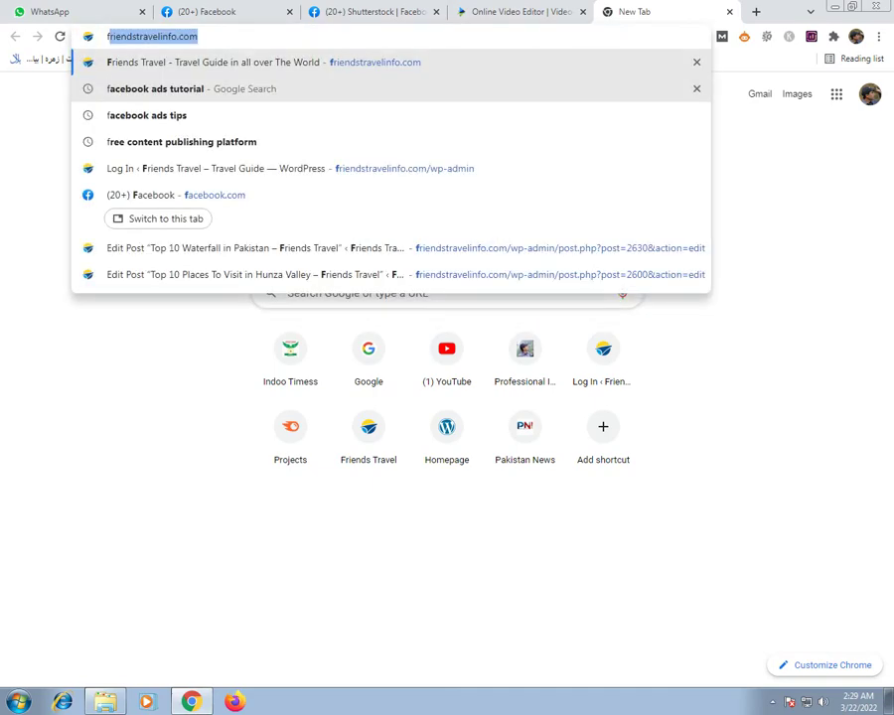
text(acebook )
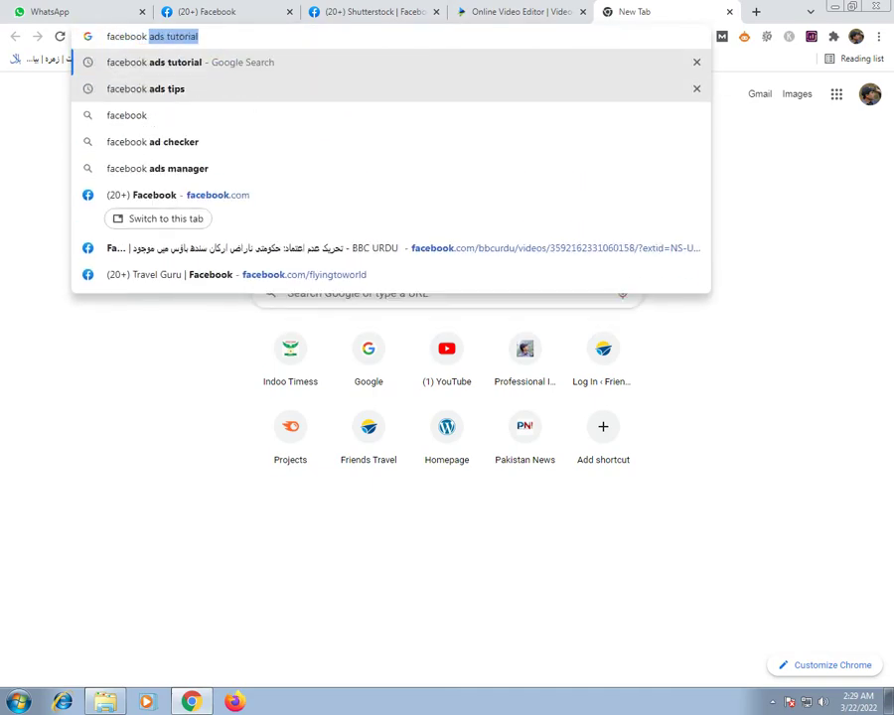
text(ad ma)
key(Return)
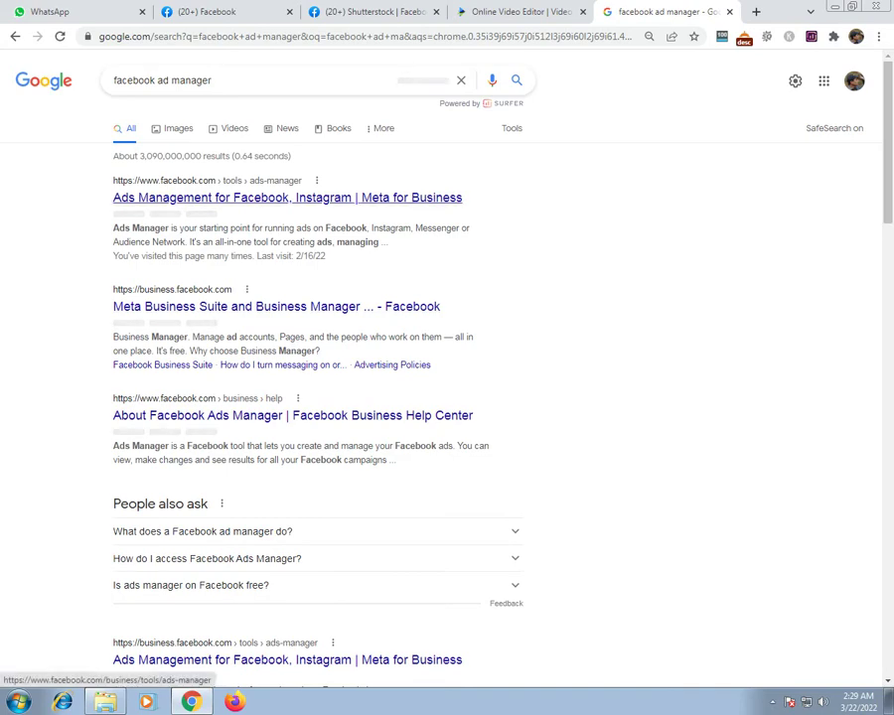
- Open the Meta Business Suite search result, close the Business Accounts introduction and show the full list of tools
click(276, 307)
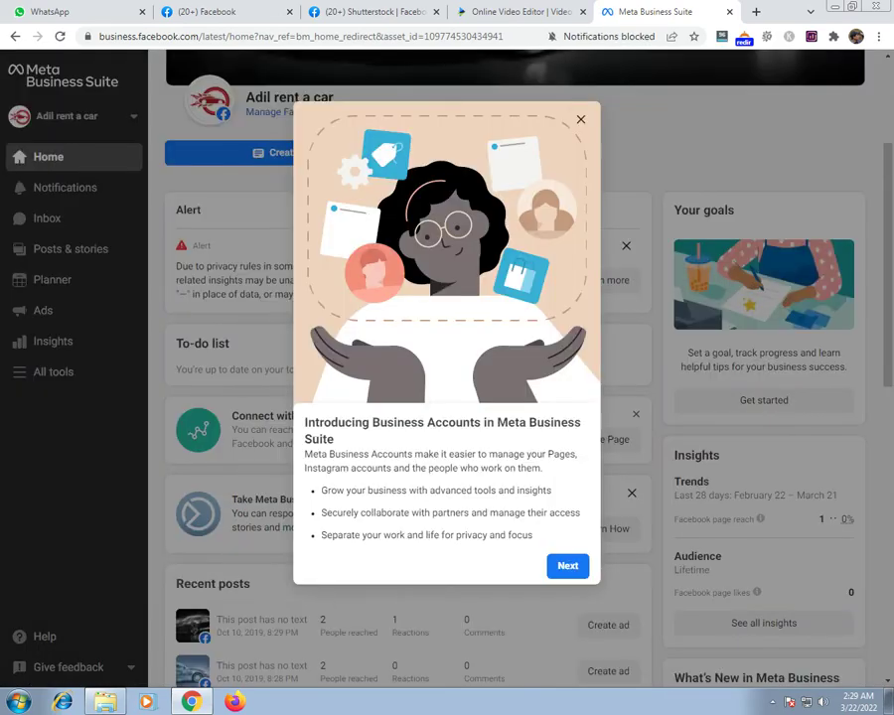
click(581, 119)
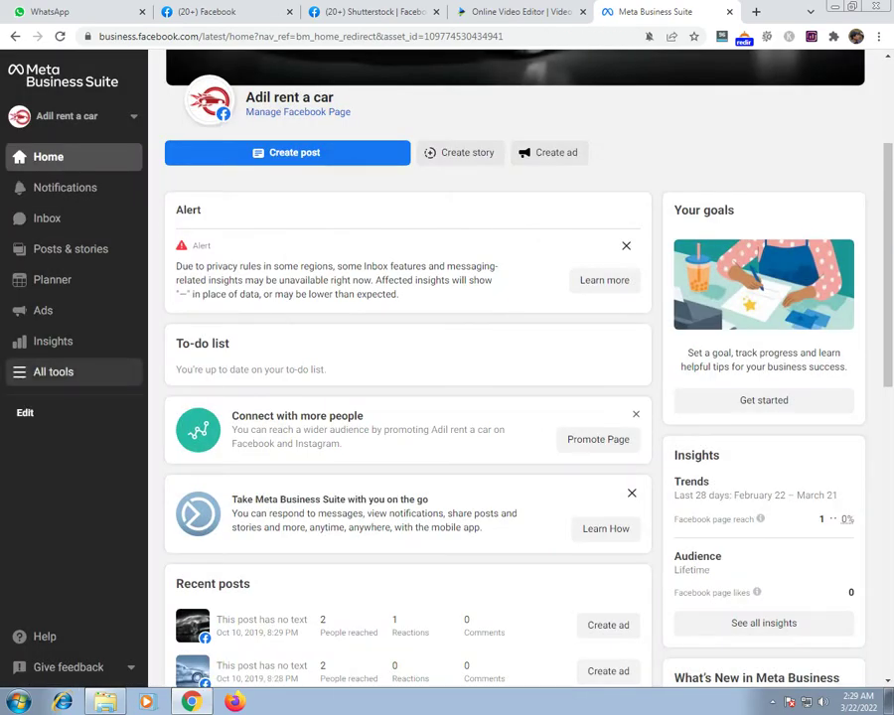
click(54, 372)
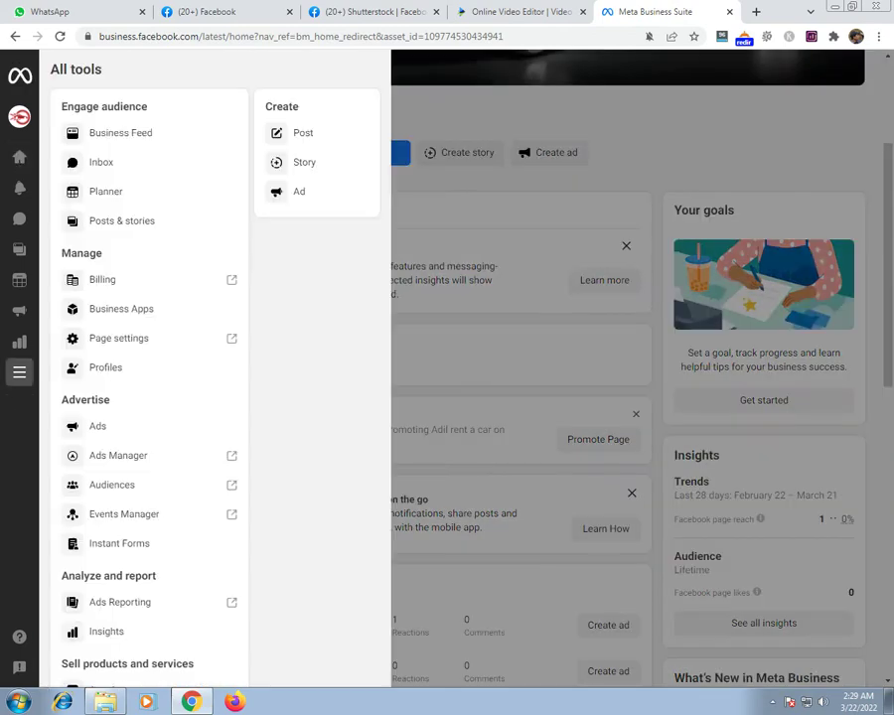
- View the ad goals offered when creating an ad in Business Suite, close them and return to its home page
click(43, 310)
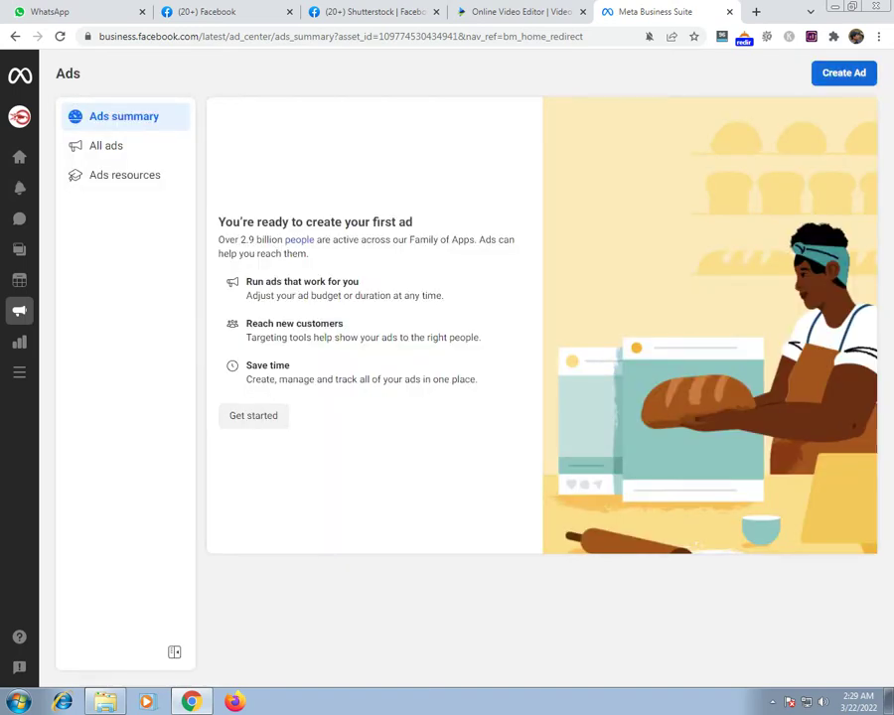
click(843, 73)
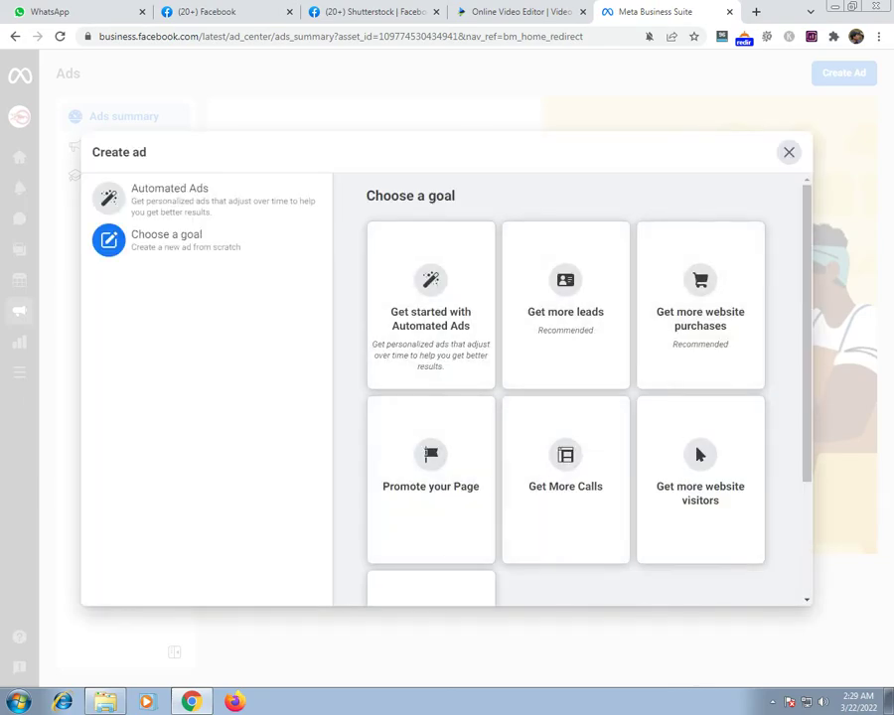
click(789, 152)
mouse_move(22, 370)
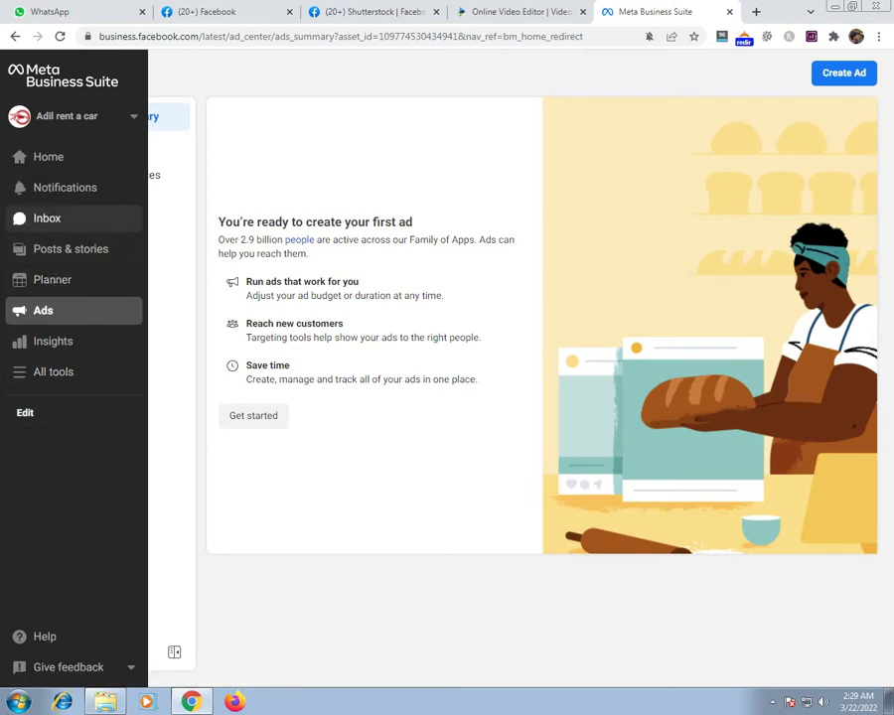
click(48, 157)
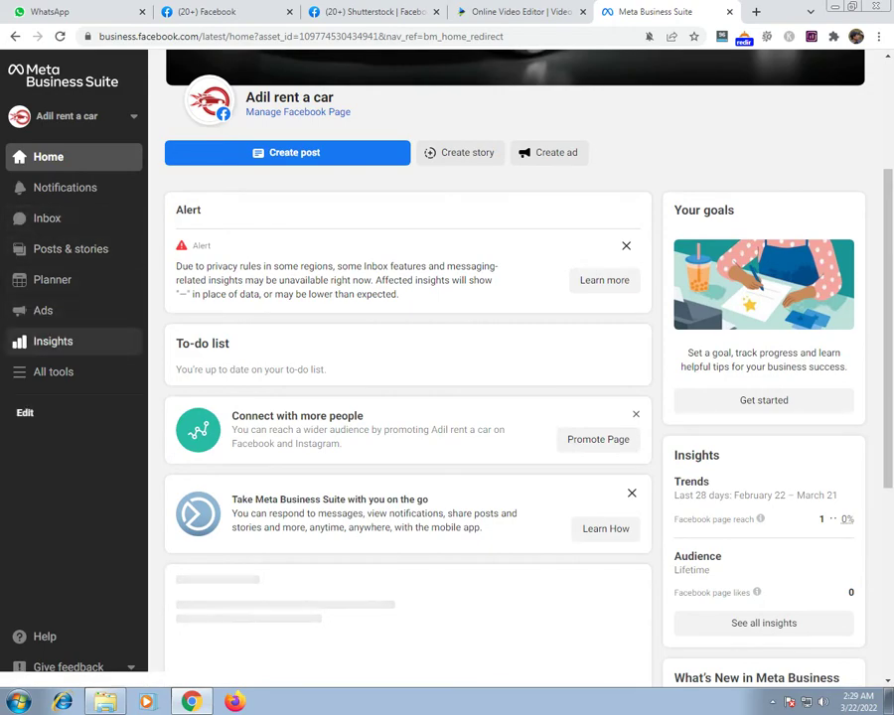
- Open Ads Manager from the full Business Suite tool list and close the Business Suite page
click(50, 372)
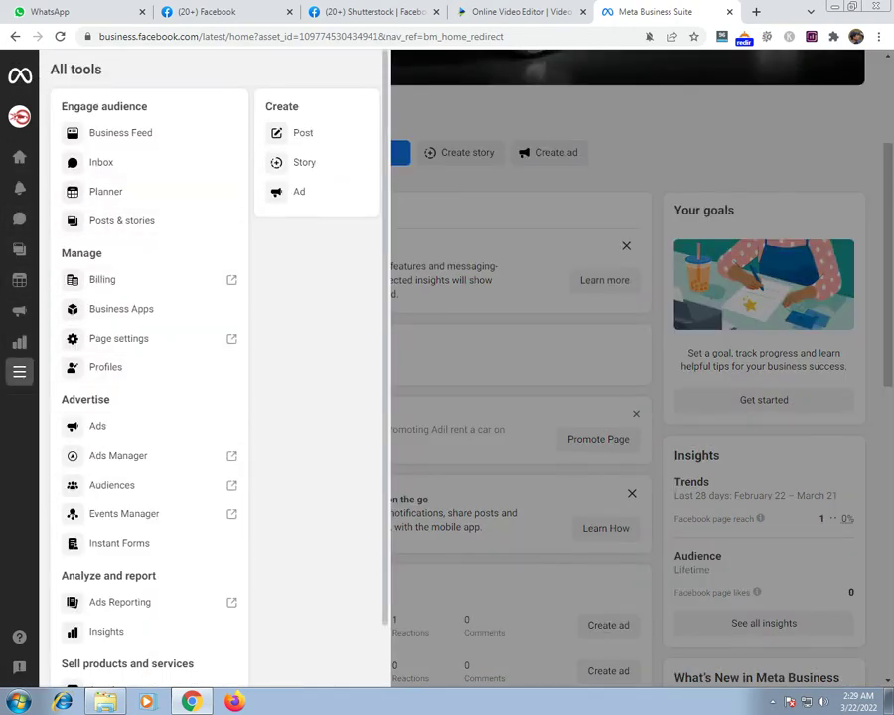
scroll(119, 377, down, 1)
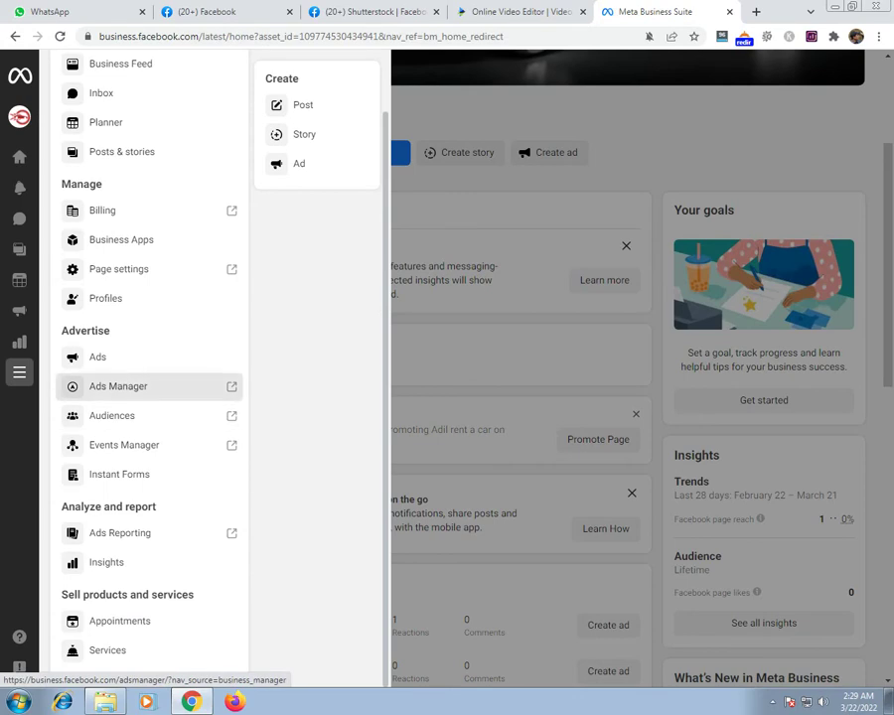
click(118, 386)
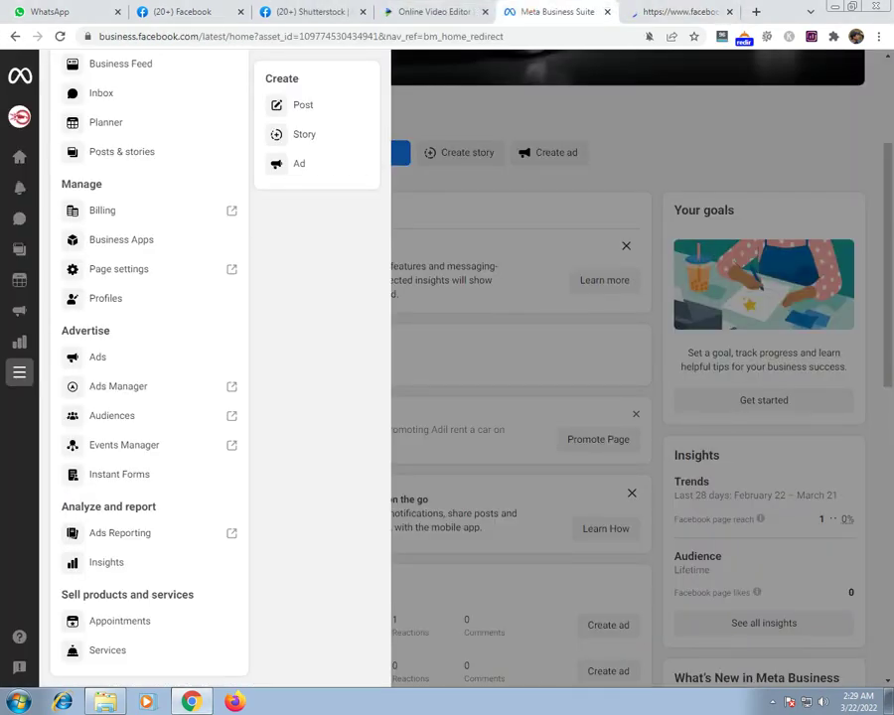
key(ctrl+w)
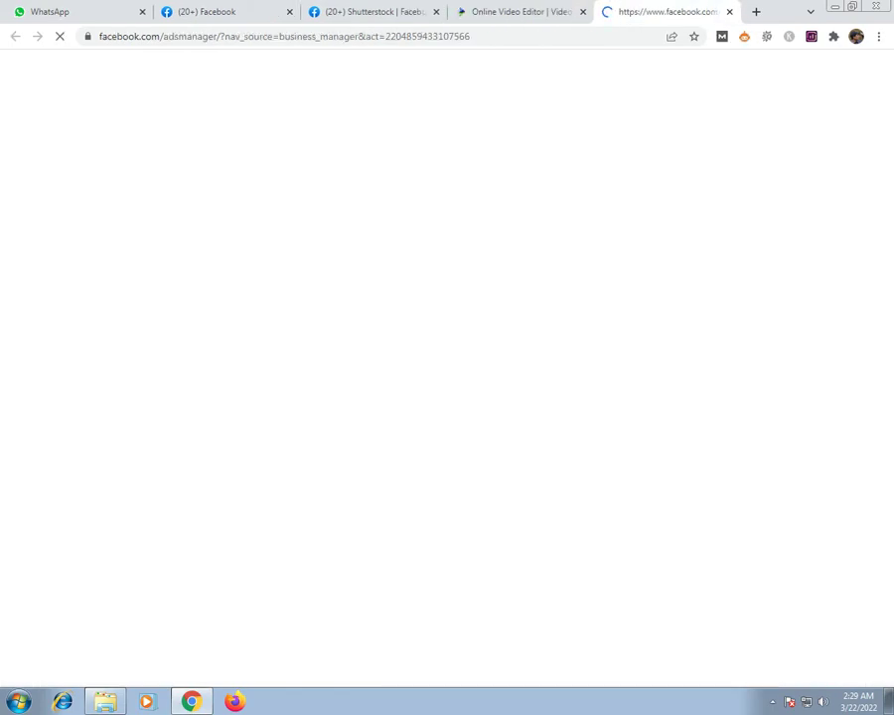
click(220, 12)
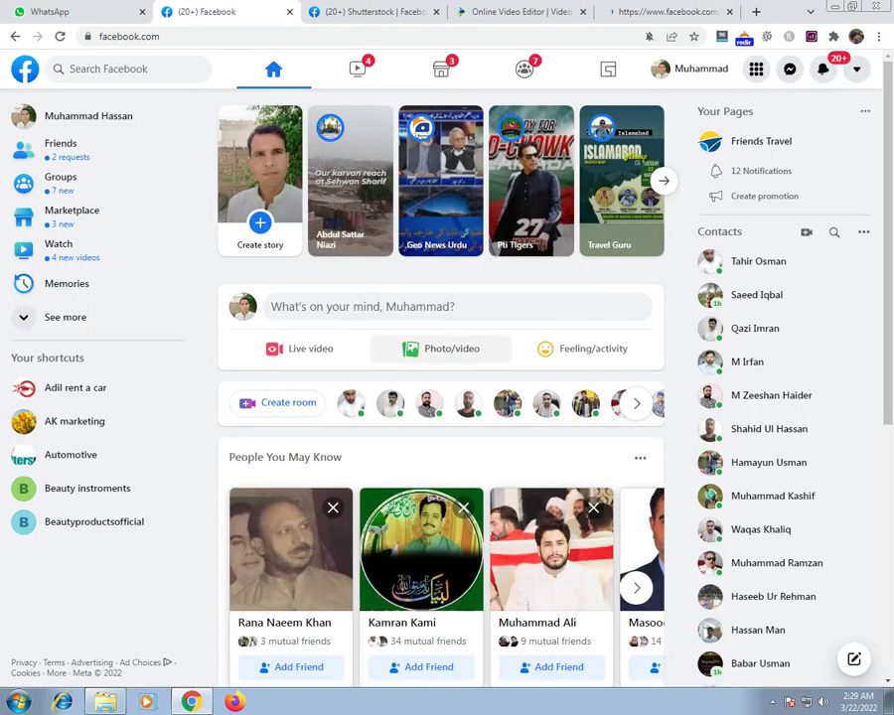
scroll(417, 358, down, 3)
scroll(417, 357, down, 3)
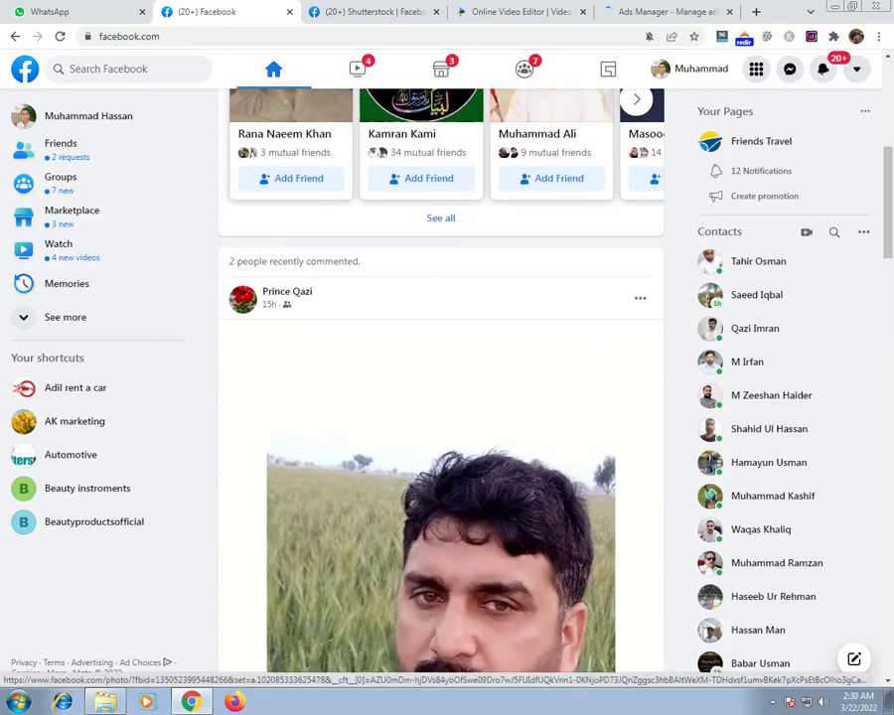
- Switch to Ads Manager, dismiss the notice about removed targeting options and select all campaigns
key(ctrl+5)
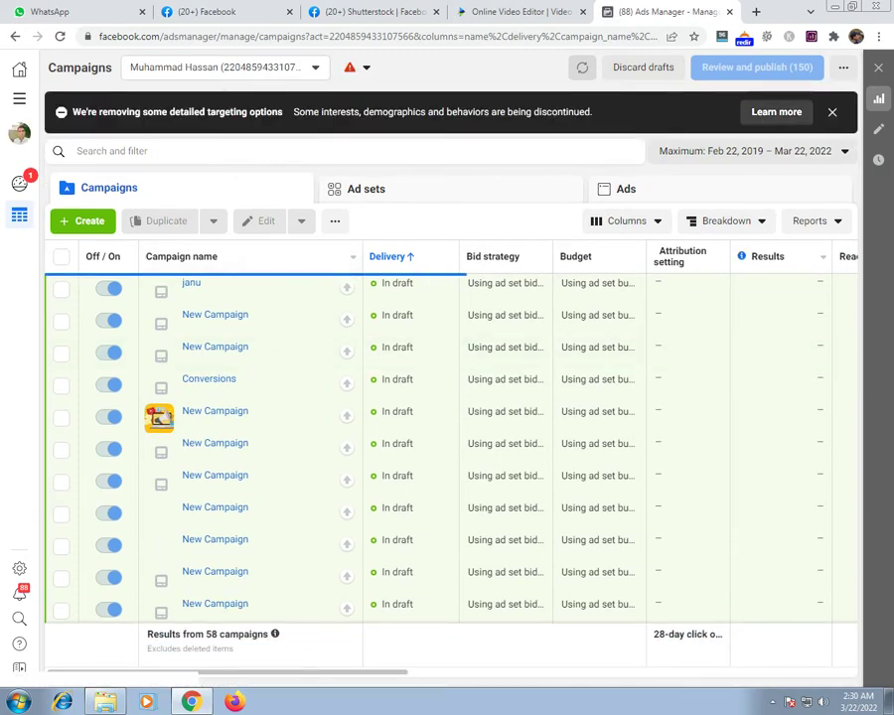
click(832, 113)
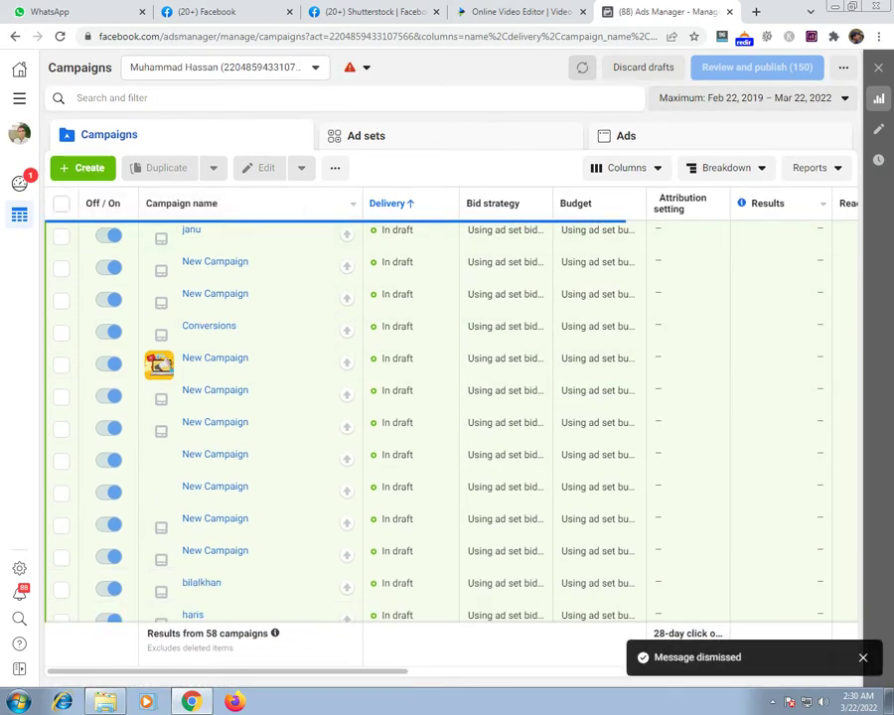
click(62, 203)
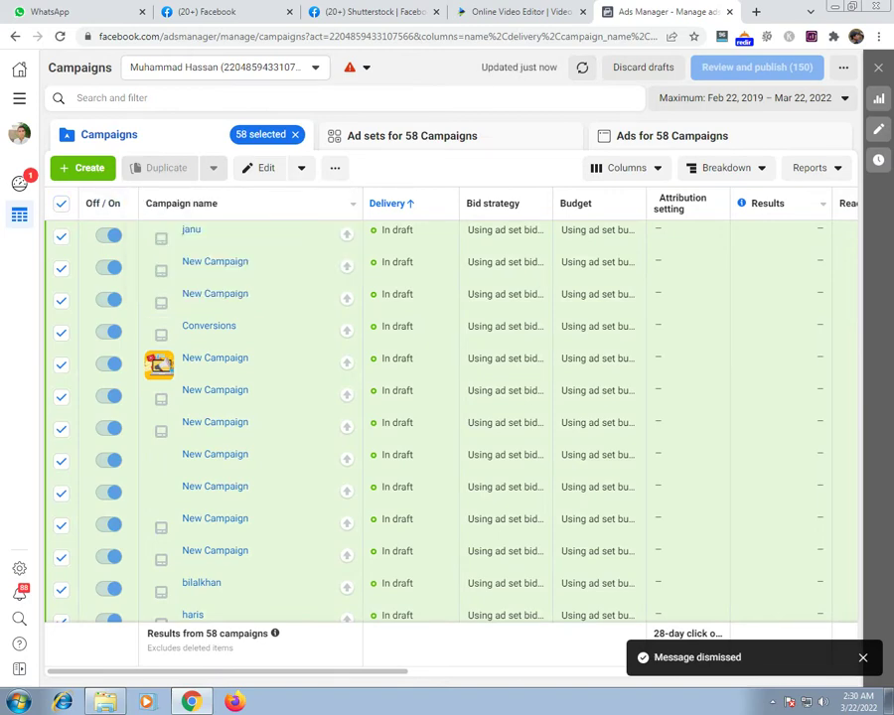
- View the bulk edit options for the selected campaigns and open the objective choices for a new campaign
click(301, 167)
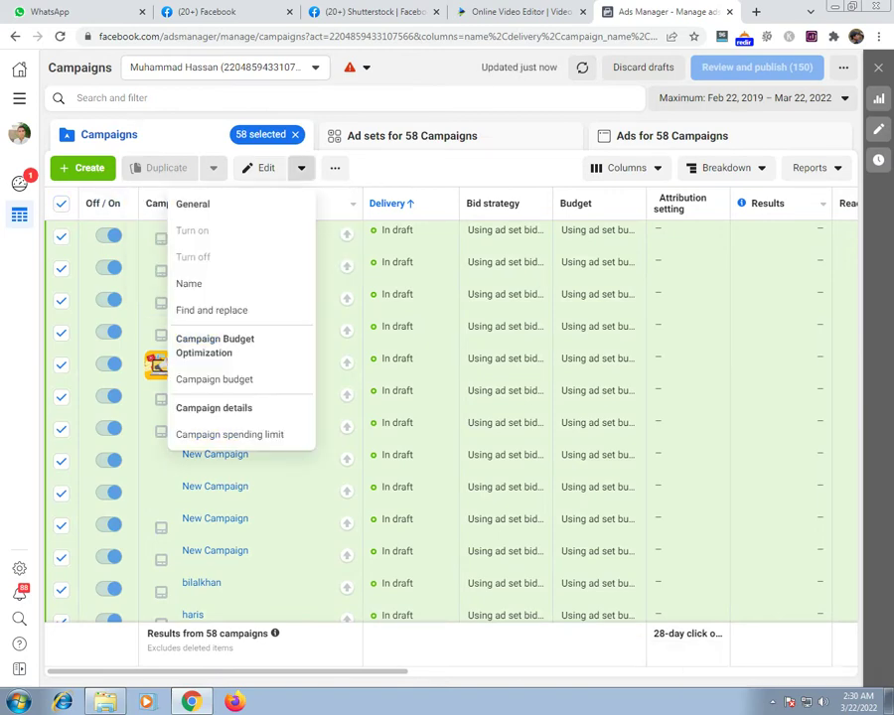
click(301, 168)
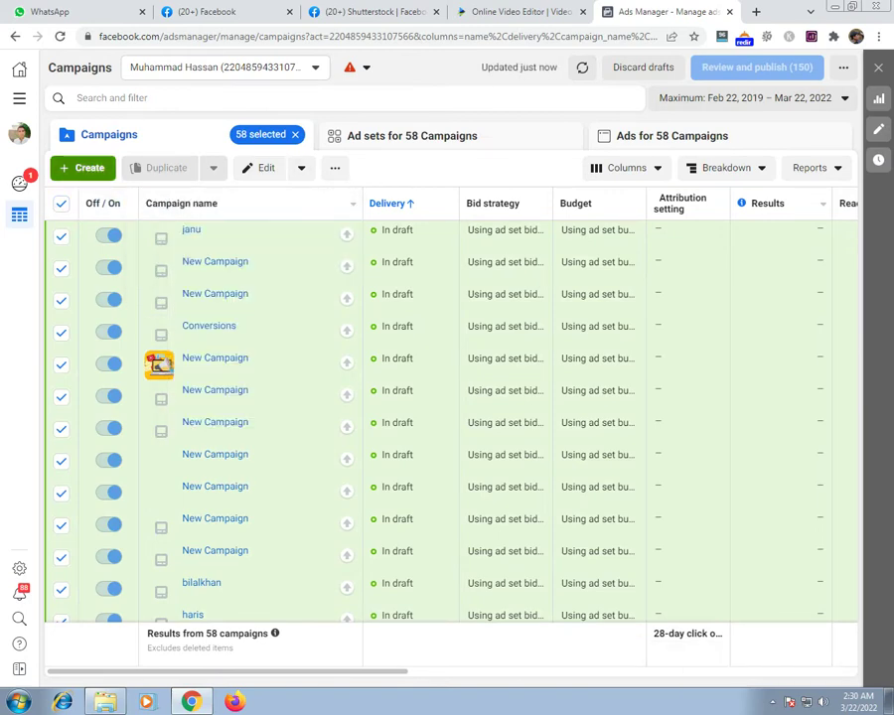
click(82, 168)
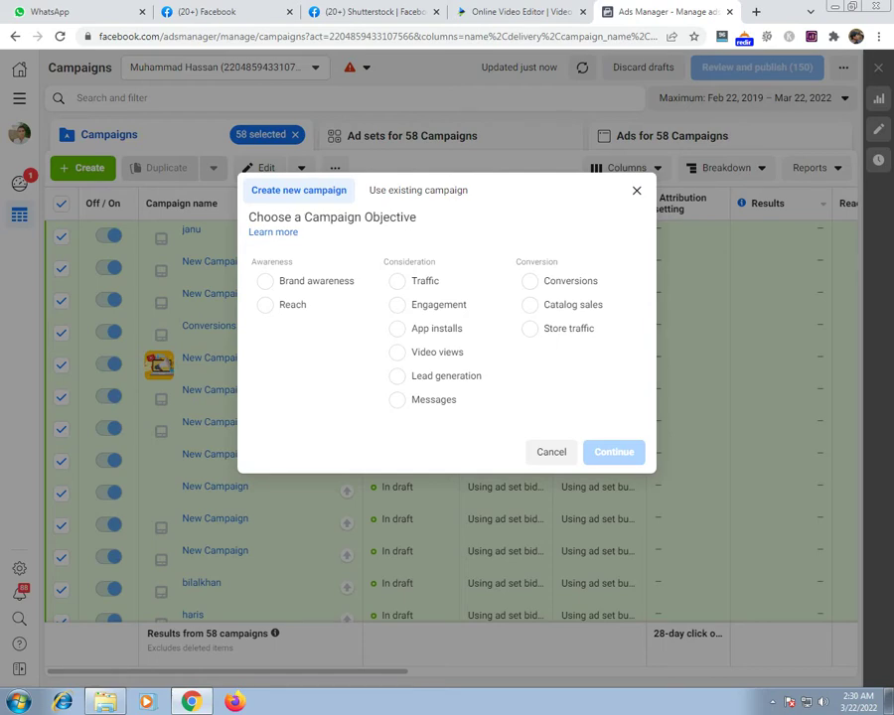
- Return to Facebook, refresh the home feed and look through its posts
click(219, 12)
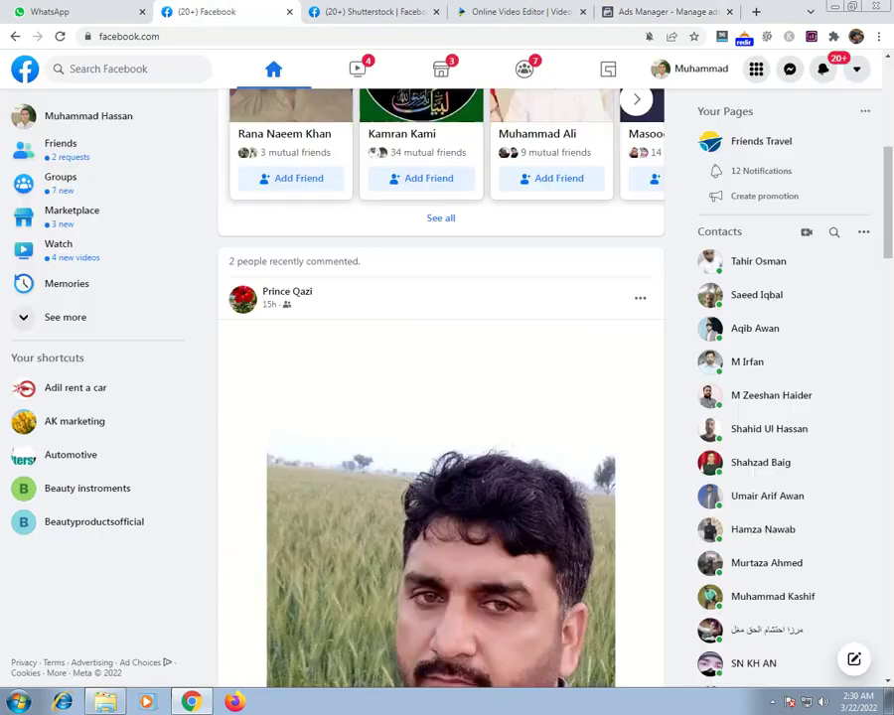
click(298, 77)
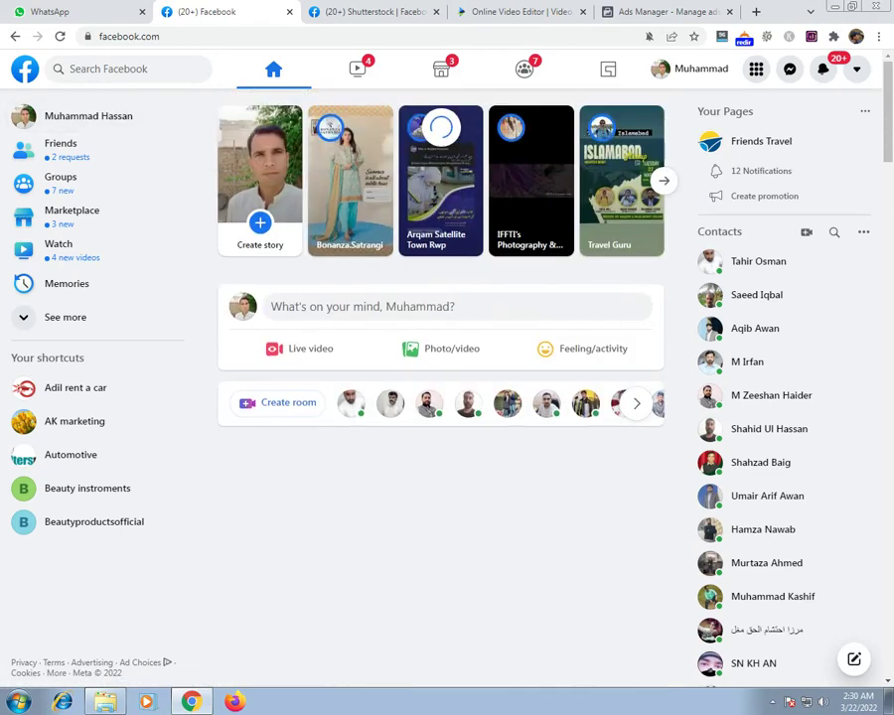
scroll(441, 398, down, 8)
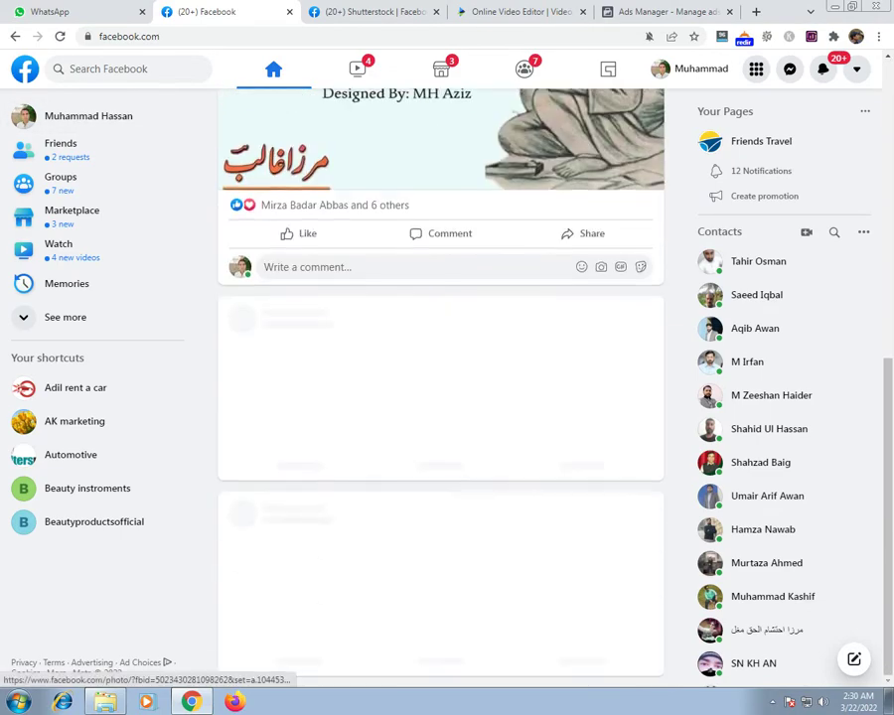
- Look through the home feed for sponsored posts, including the Codeinwp hosting ad and the SEO Campaigns Pro ad
scroll(441, 397, down, 4)
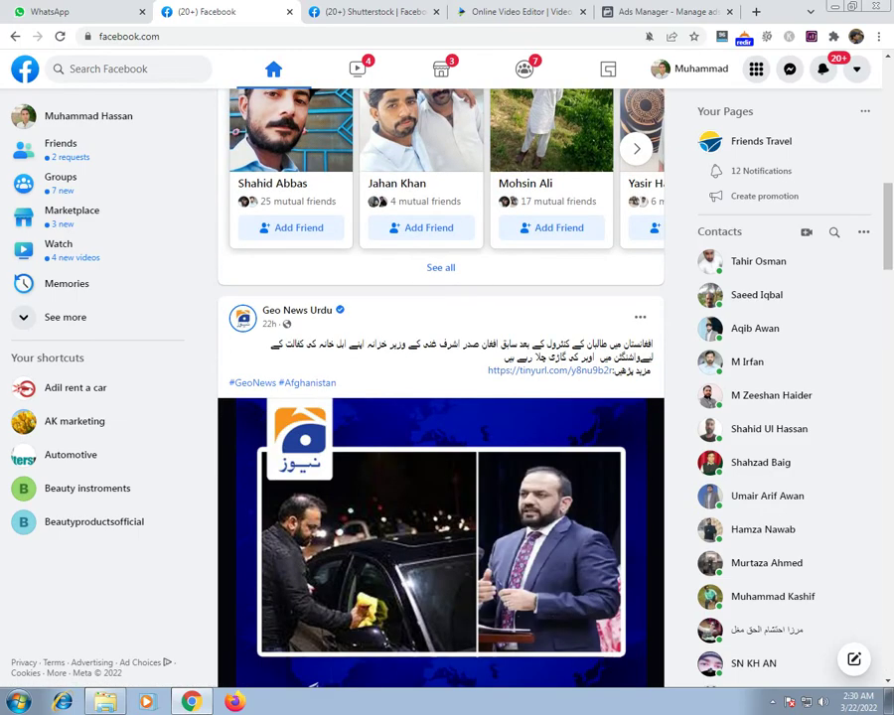
scroll(441, 398, down, 8)
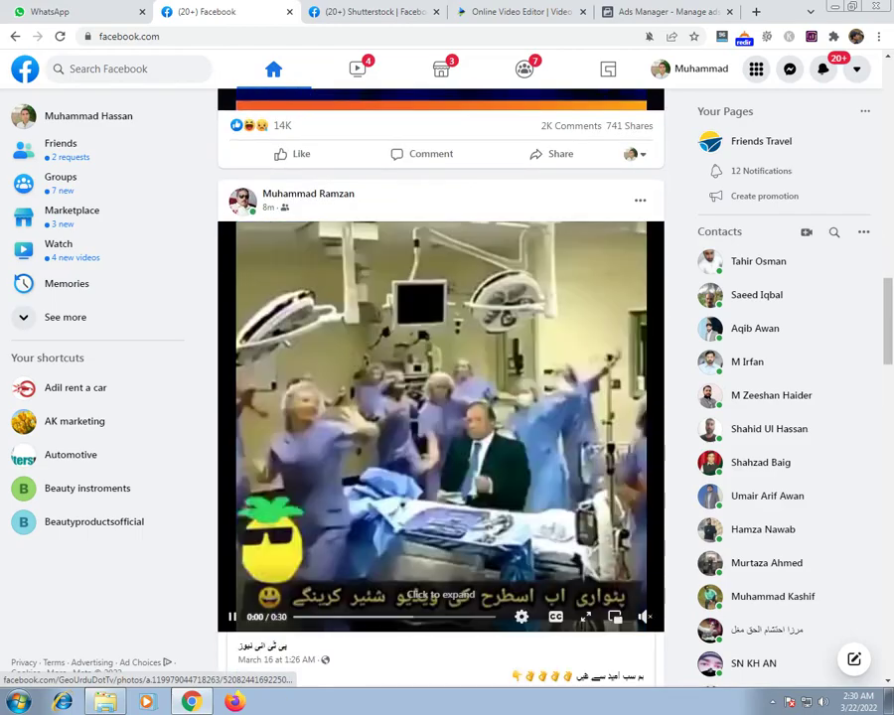
scroll(441, 398, down, 15)
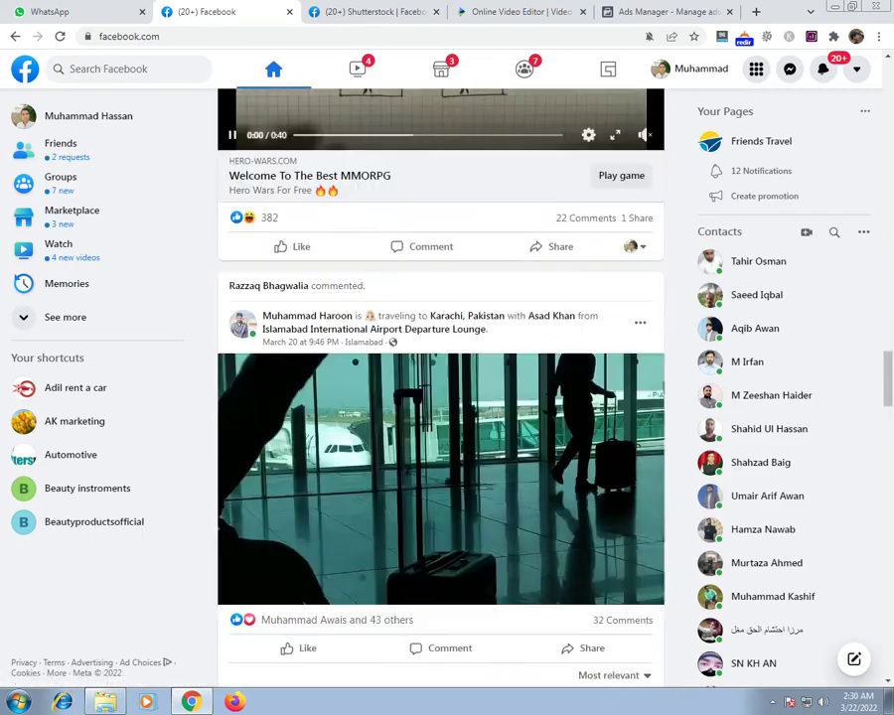
scroll(441, 397, down, 15)
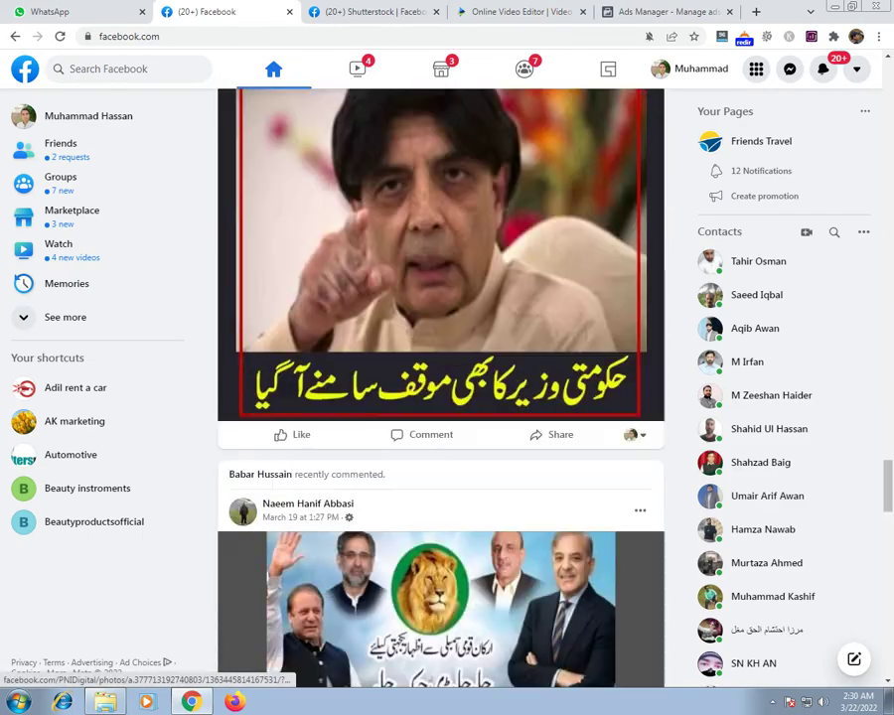
scroll(442, 398, down, 15)
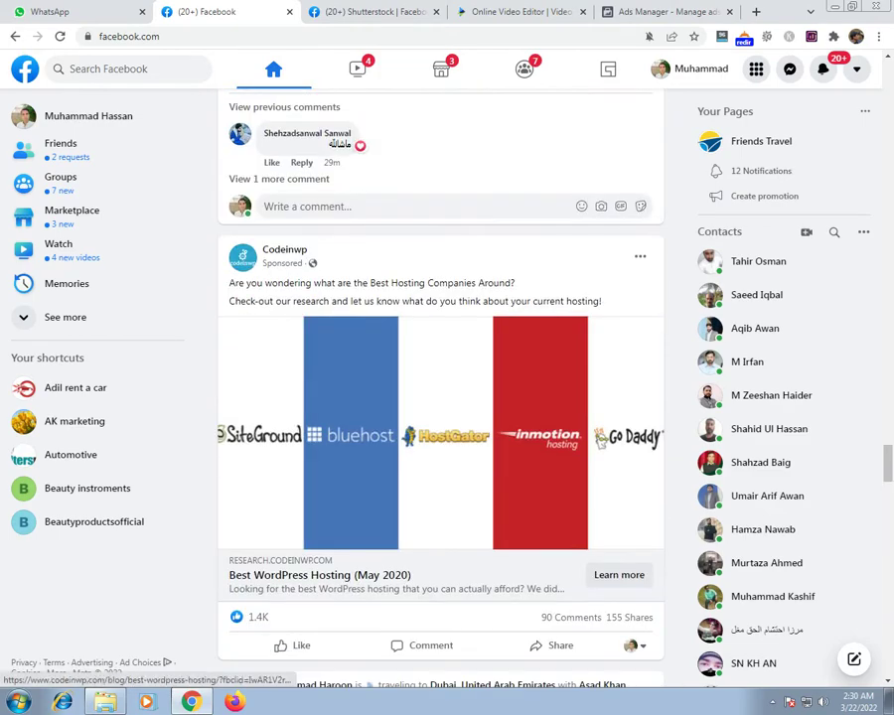
scroll(441, 398, down, 4)
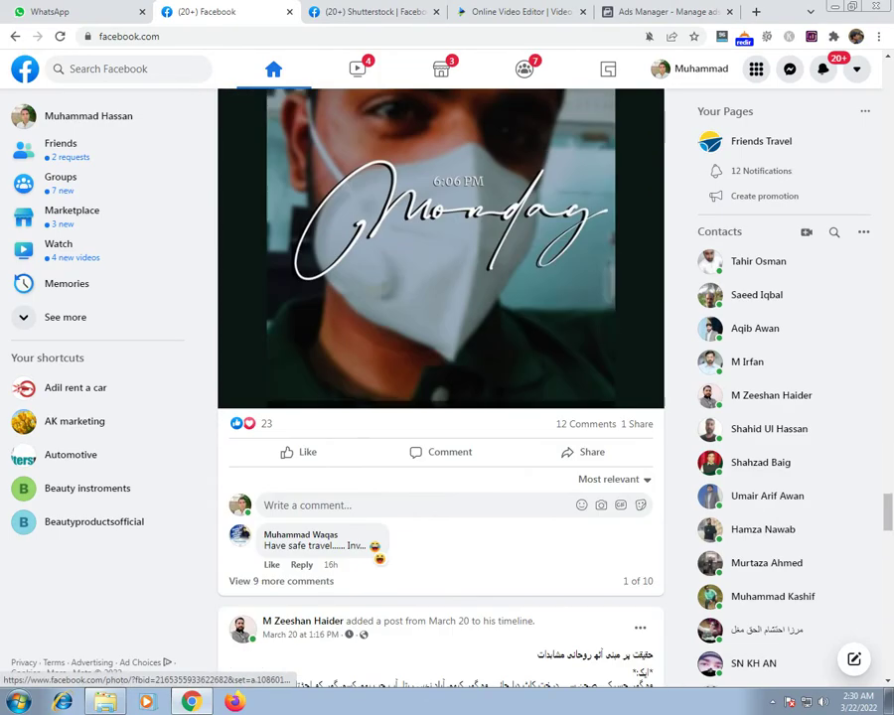
scroll(441, 398, down, 4)
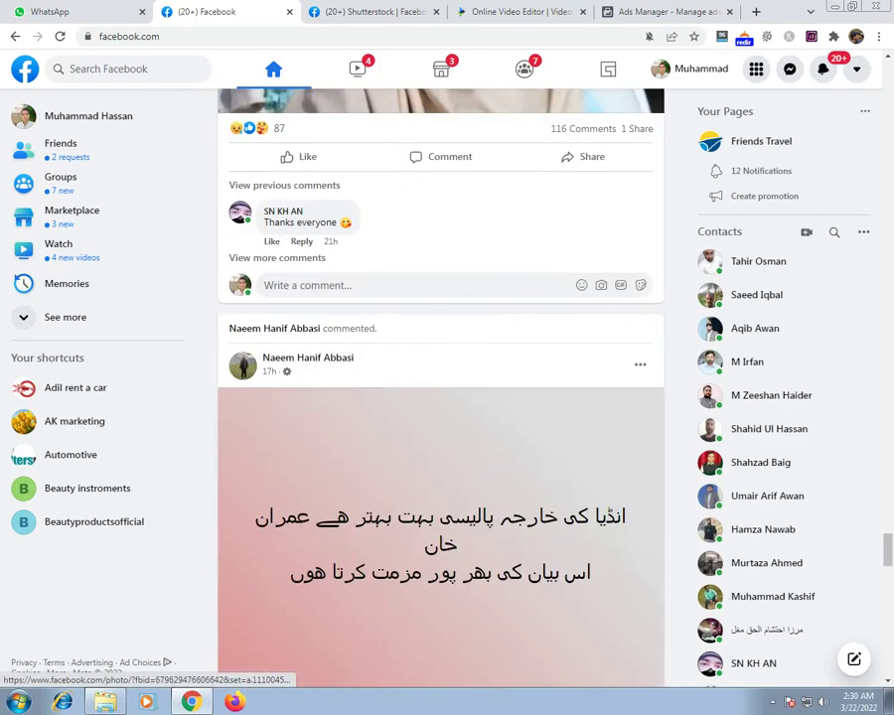
scroll(609, 511, down, 4)
scroll(609, 512, down, 3)
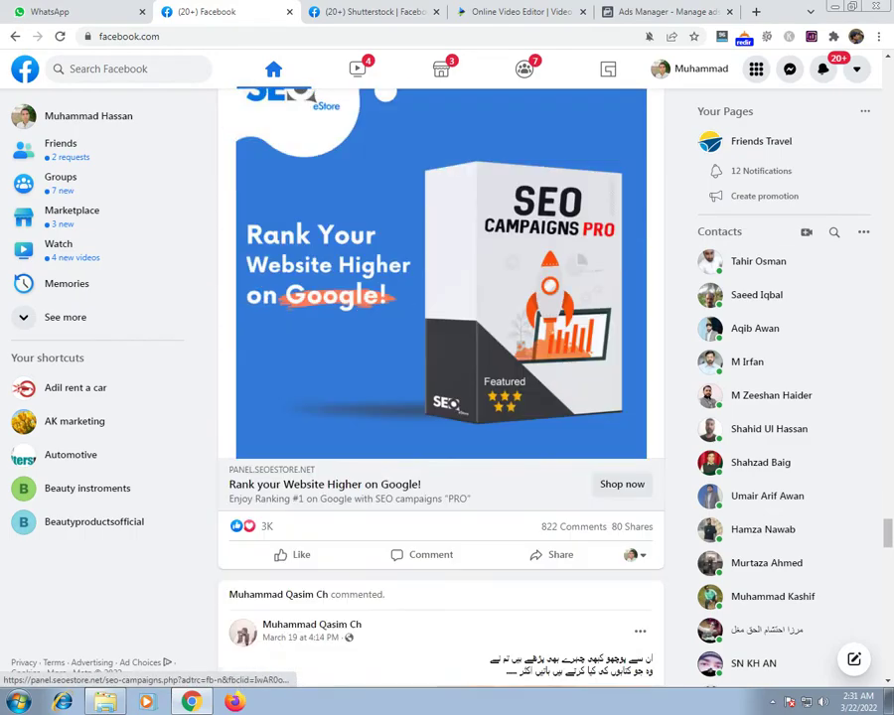
- Continue through the feed past the Bonanza Satrangi and travel posts to examine the sponsored Deel ad
scroll(441, 398, down, 13)
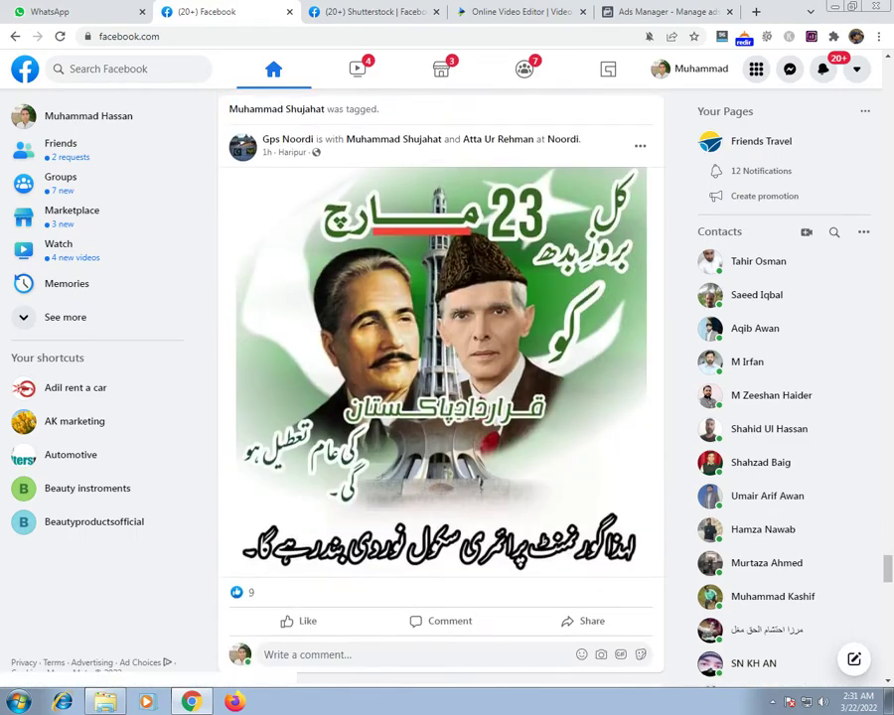
scroll(441, 397, down, 8)
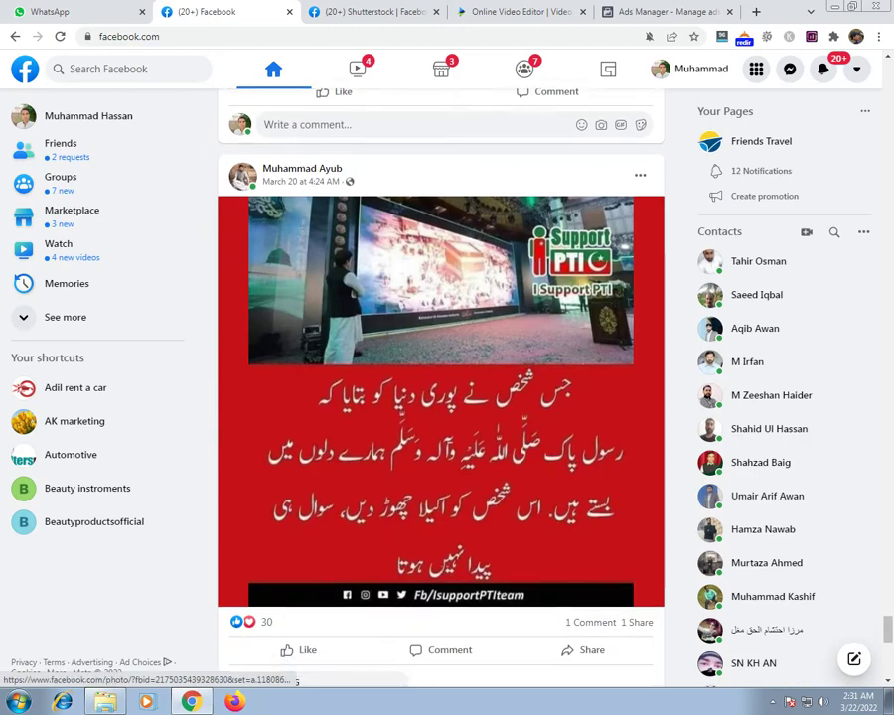
scroll(428, 337, down, 2)
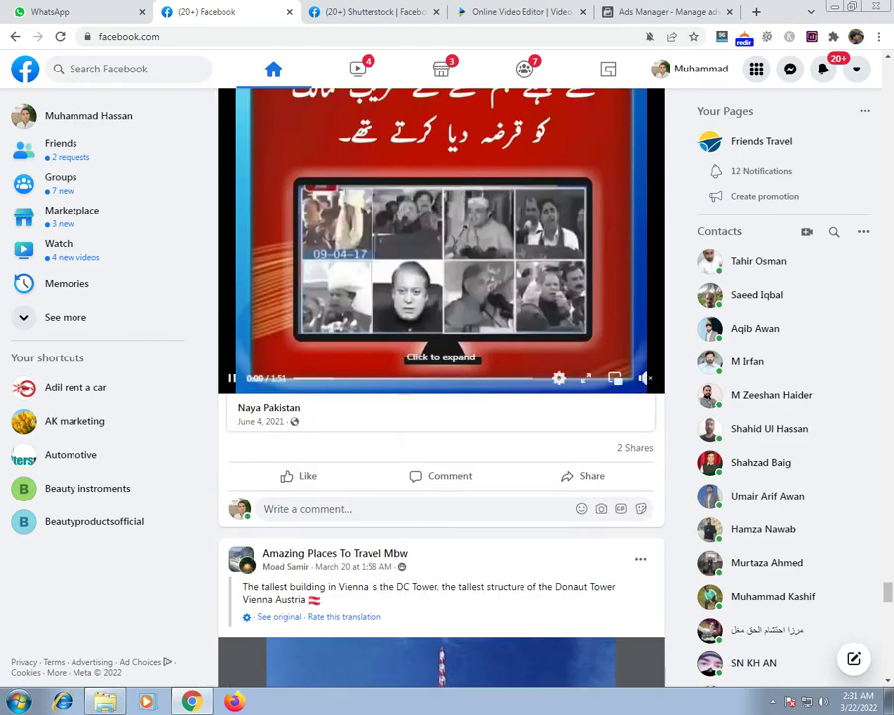
scroll(441, 387, down, 4)
scroll(624, 406, down, 3)
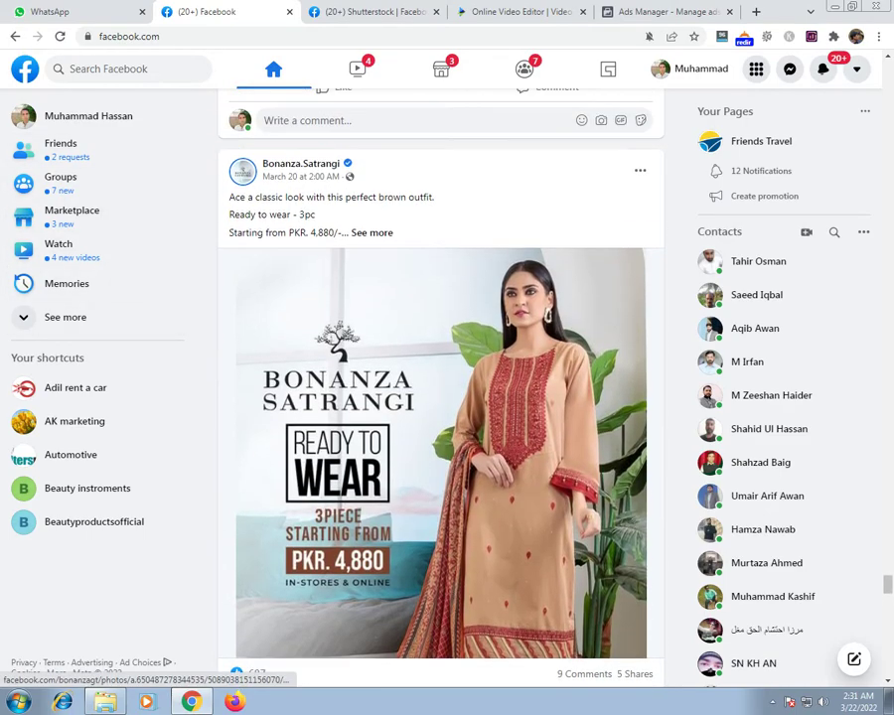
scroll(621, 413, down, 15)
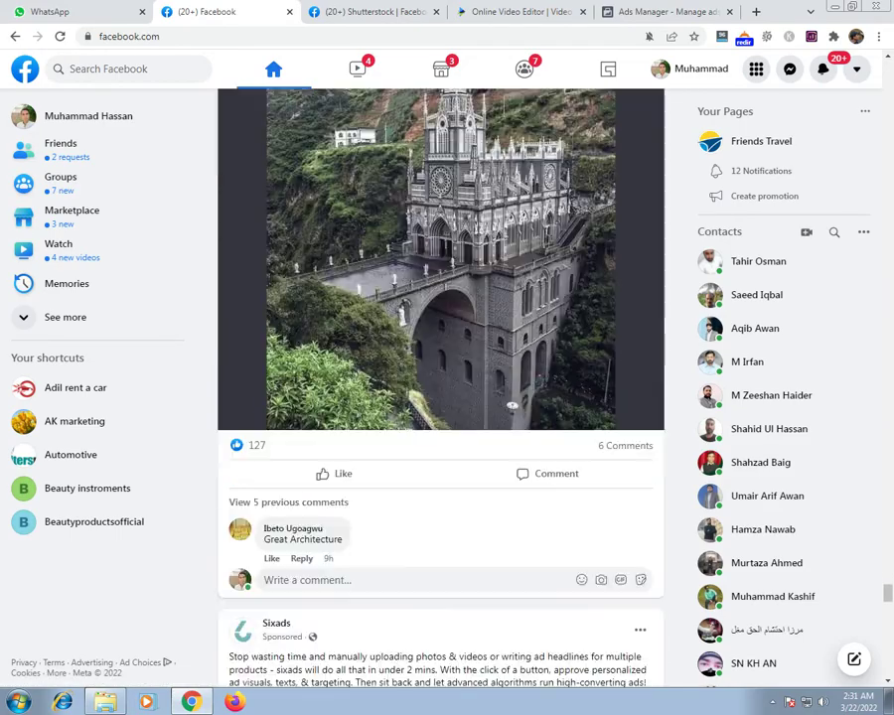
scroll(624, 427, down, 9)
scroll(624, 437, up, 4)
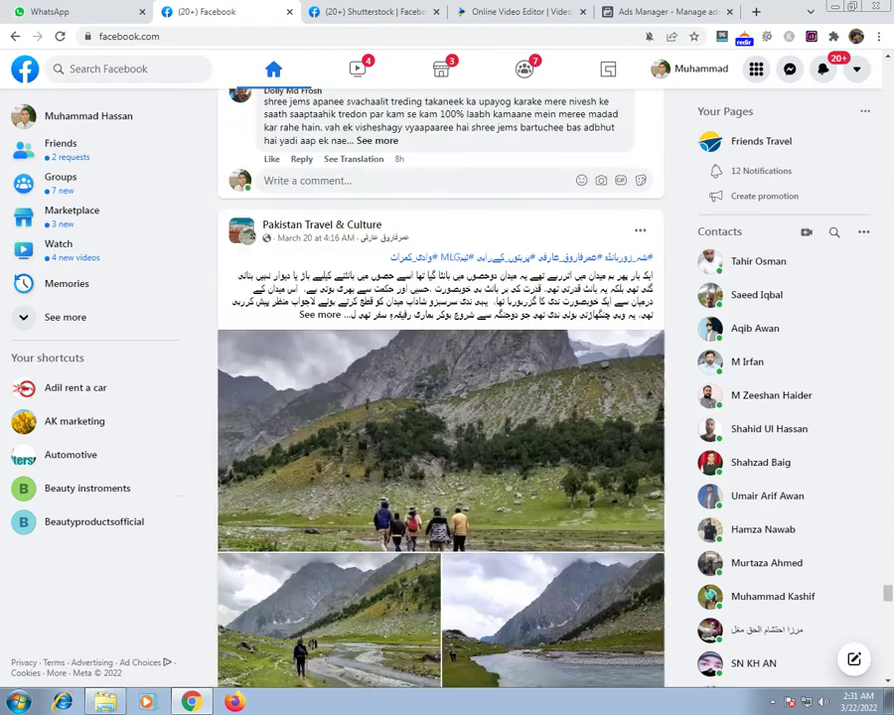
scroll(623, 437, down, 20)
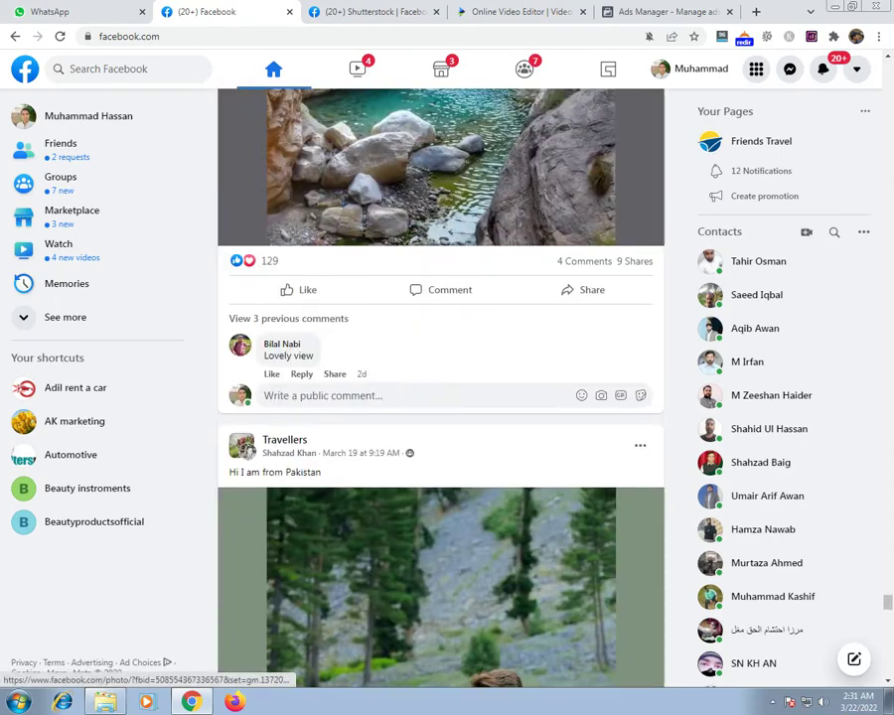
scroll(441, 388, down, 4)
scroll(624, 443, down, 4)
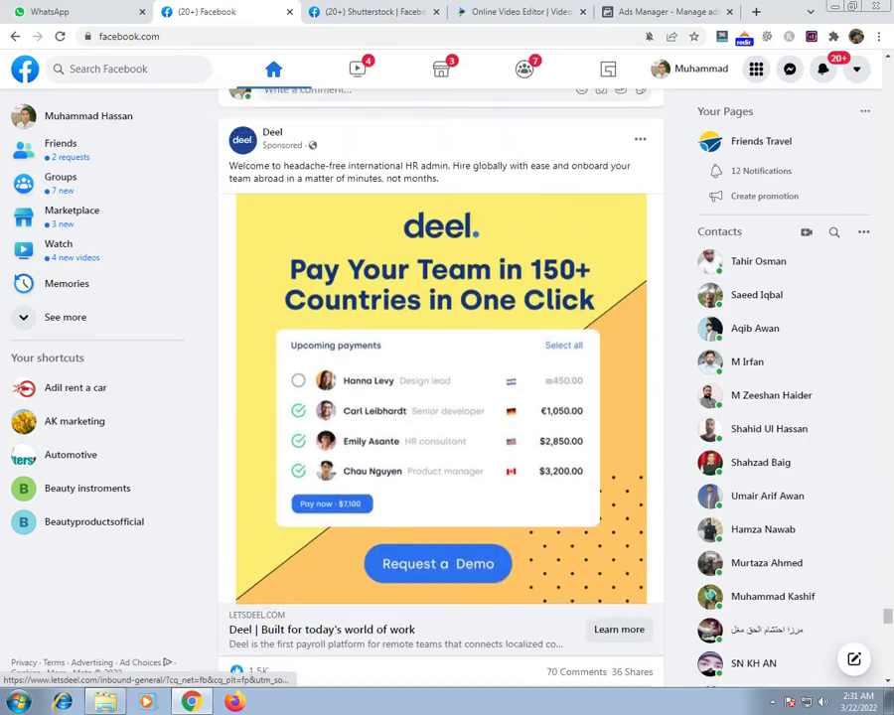
- Find the sponsored Divi Engine ad and advance its product carousel to view more plugins
scroll(441, 388, down, 10)
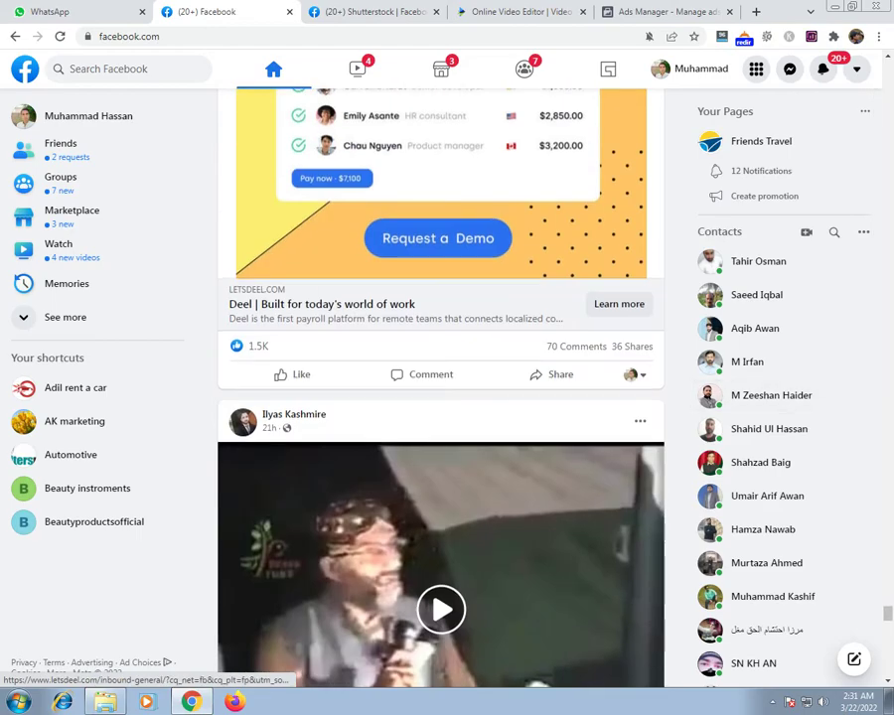
scroll(441, 387, down, 4)
scroll(441, 388, down, 1)
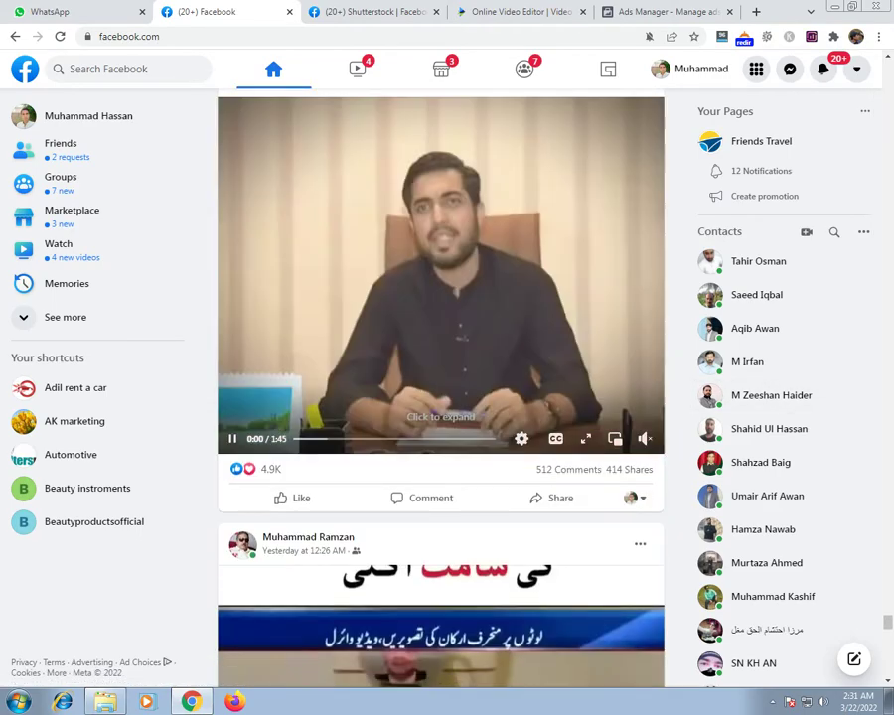
scroll(449, 388, down, 3)
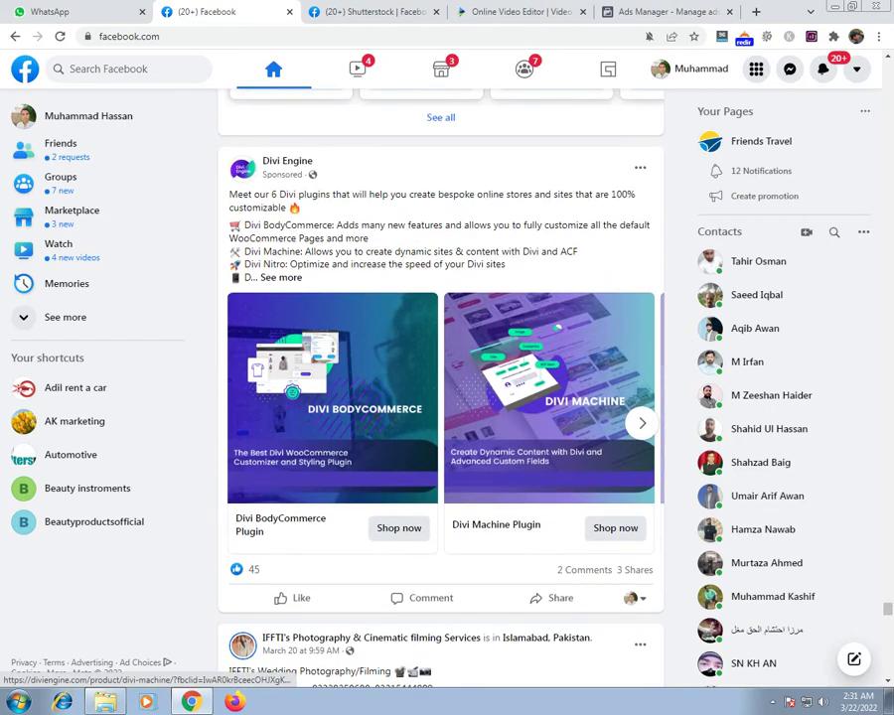
click(640, 423)
scroll(635, 427, down, 3)
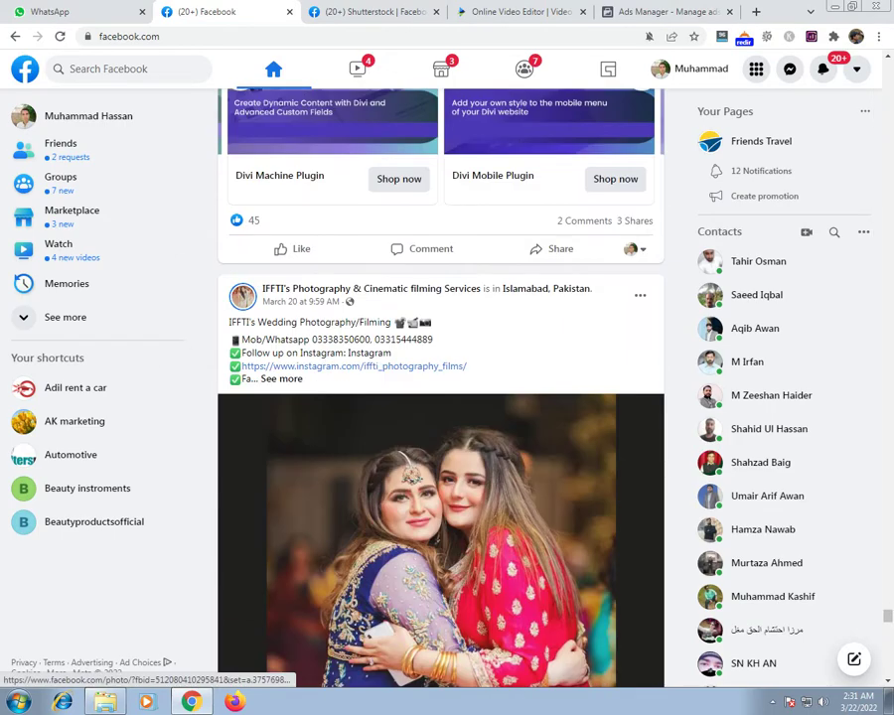
- Examine the sponsored CreateStudio, All-in-One Social Media Tool and Naked Wolfe Man ads further along the feed
scroll(624, 443, down, 11)
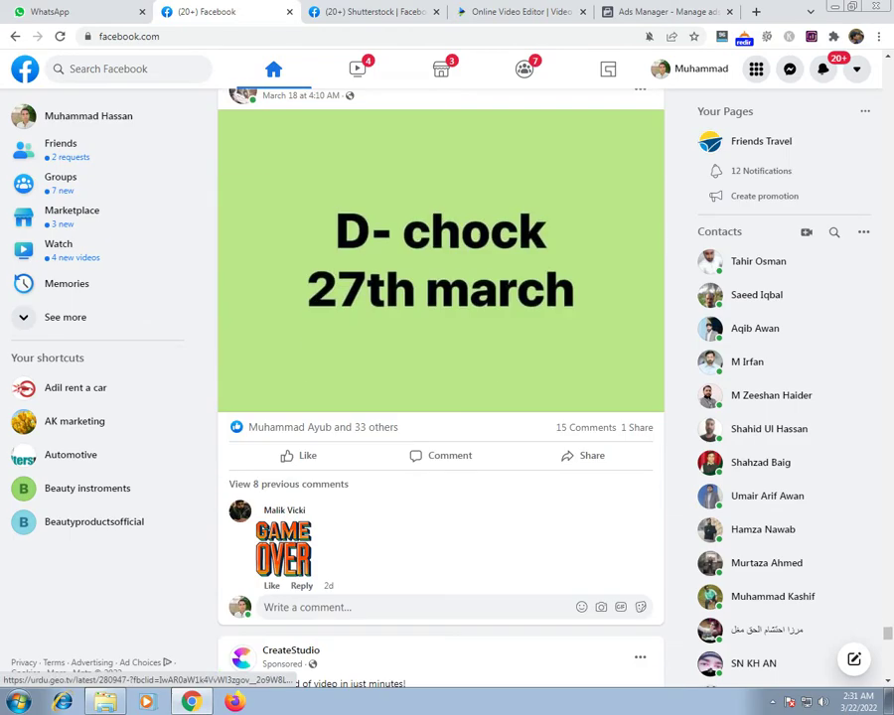
scroll(624, 443, down, 2)
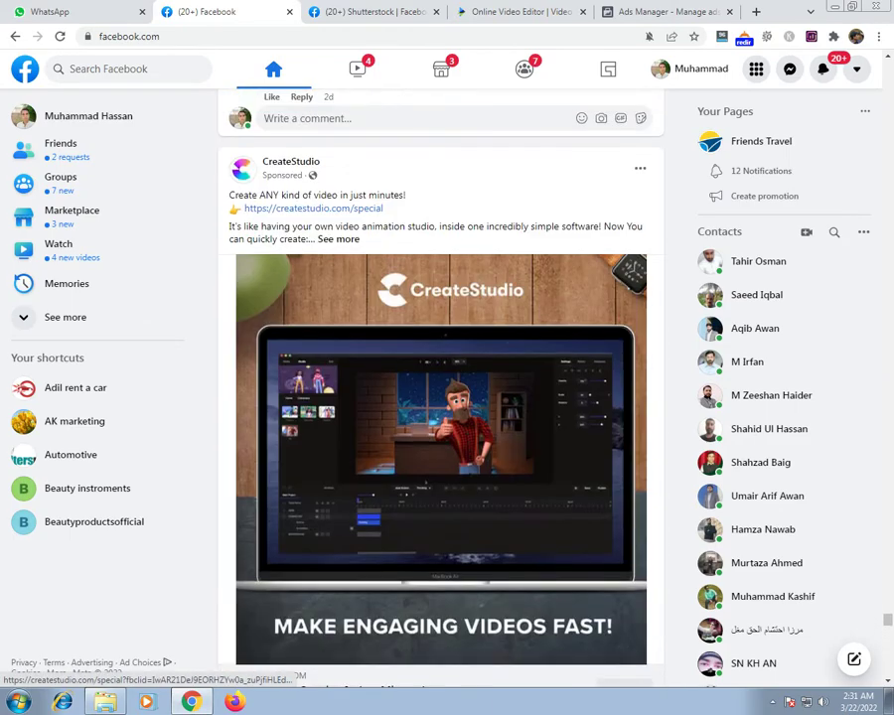
scroll(624, 443, down, 5)
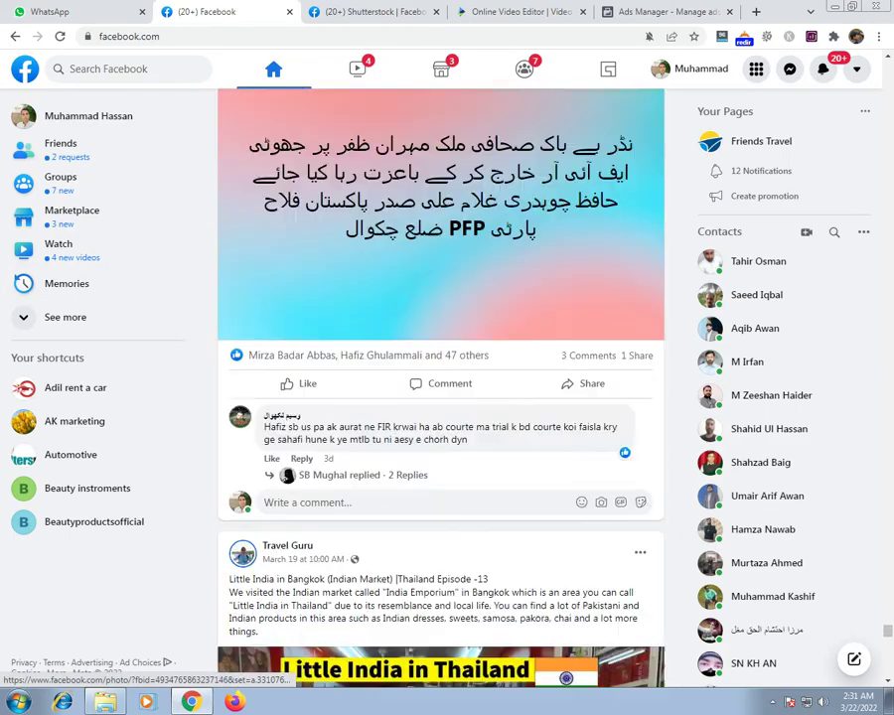
scroll(624, 443, down, 2)
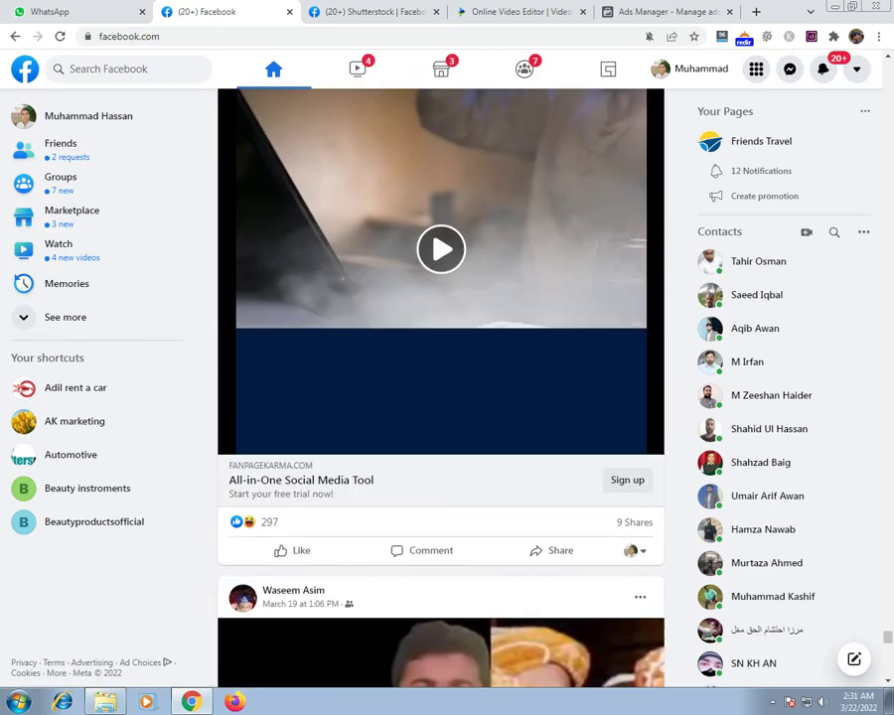
scroll(624, 443, down, 4)
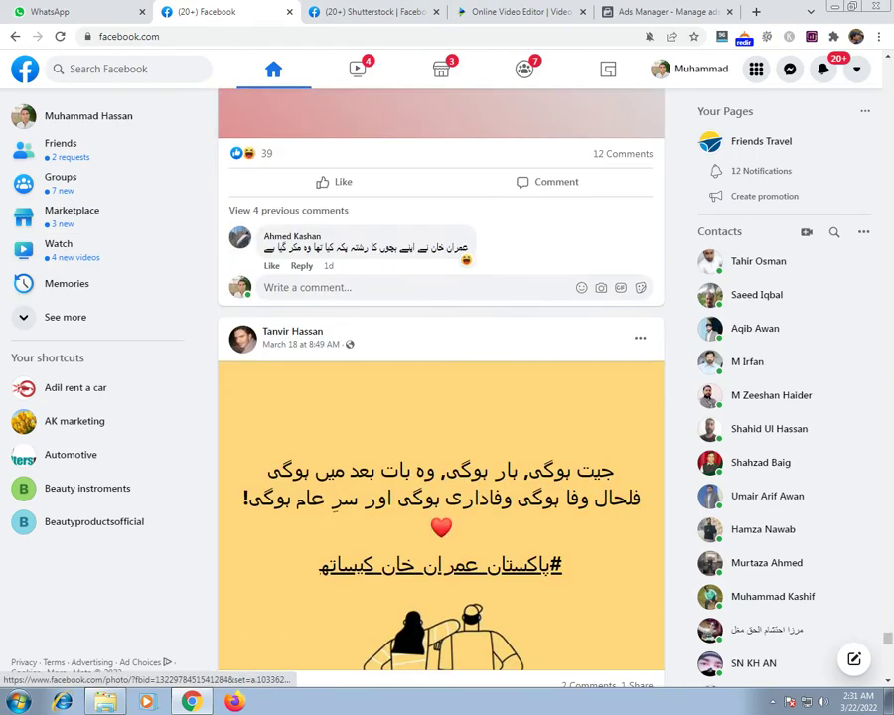
scroll(441, 397, down, 20)
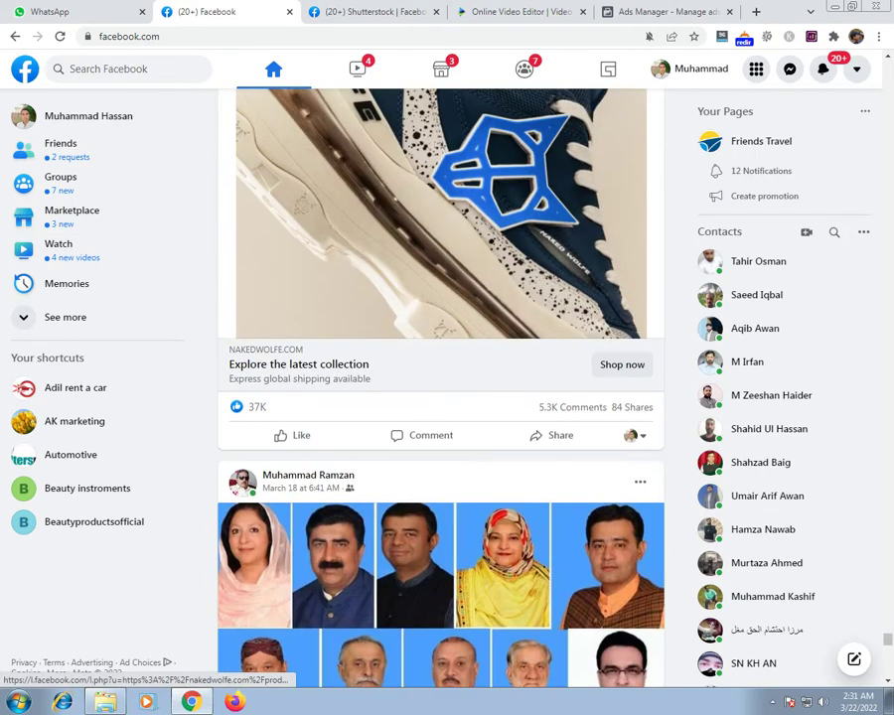
scroll(441, 398, up, 3)
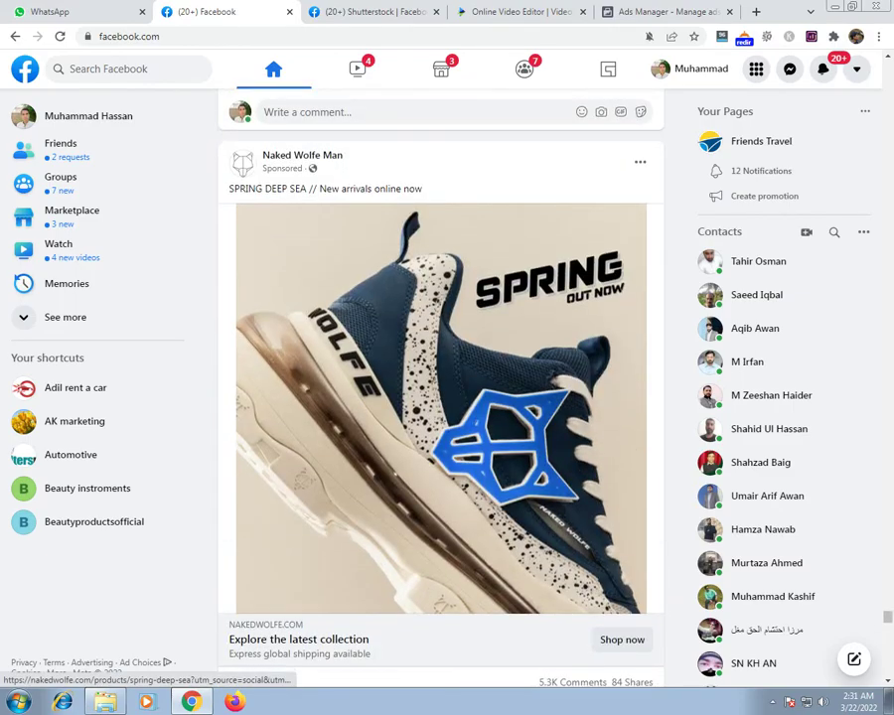
- Browse further through the feed to examine the sponsored Tailor Brands video carousel and the Doodly promotion
scroll(441, 398, down, 20)
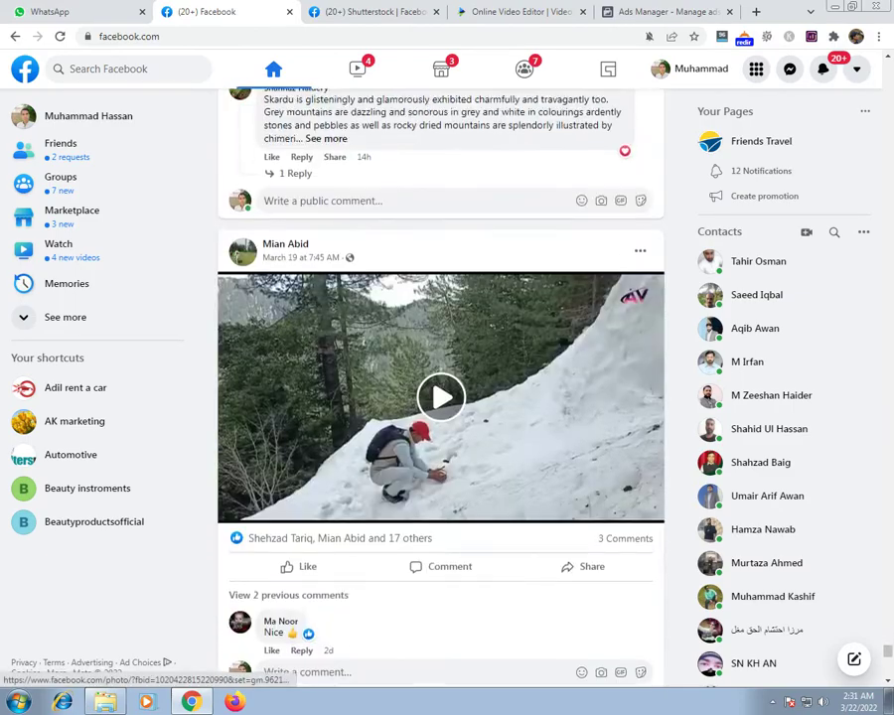
scroll(441, 397, down, 12)
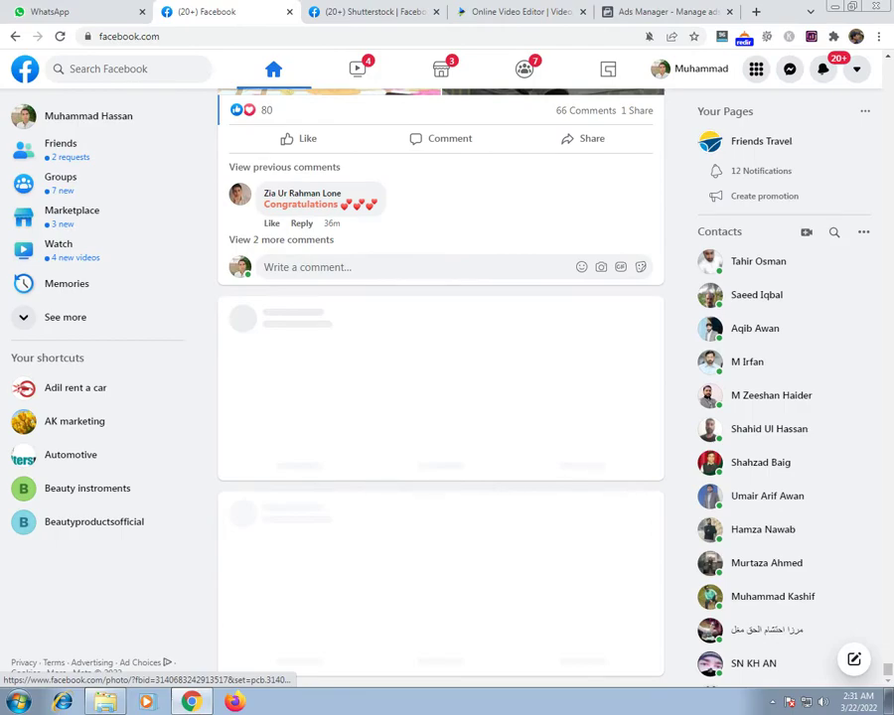
scroll(441, 397, down, 1)
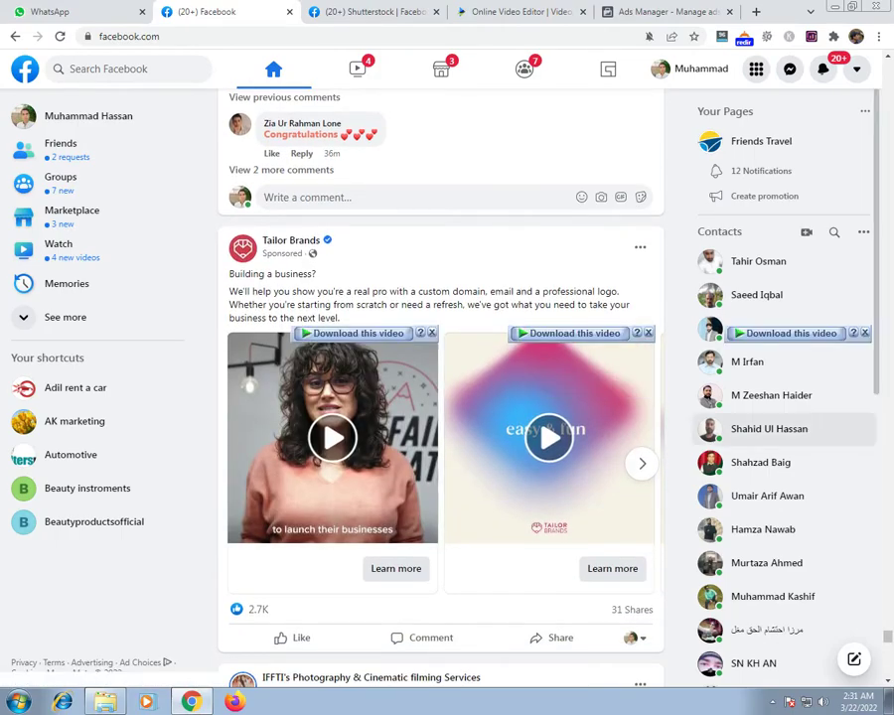
scroll(785, 380, down, 4)
scroll(490, 447, down, 5)
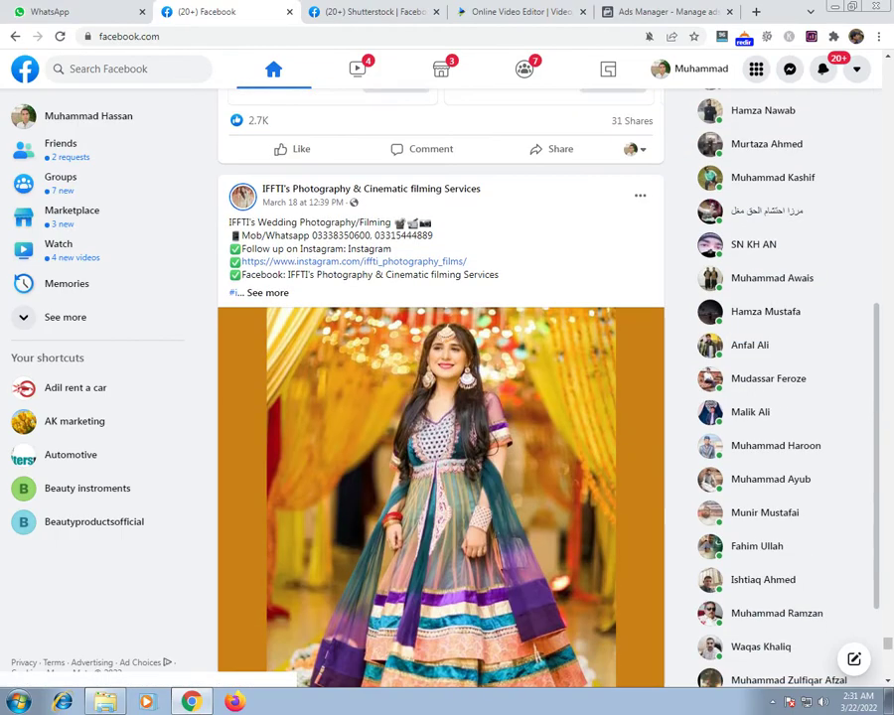
scroll(441, 398, down, 20)
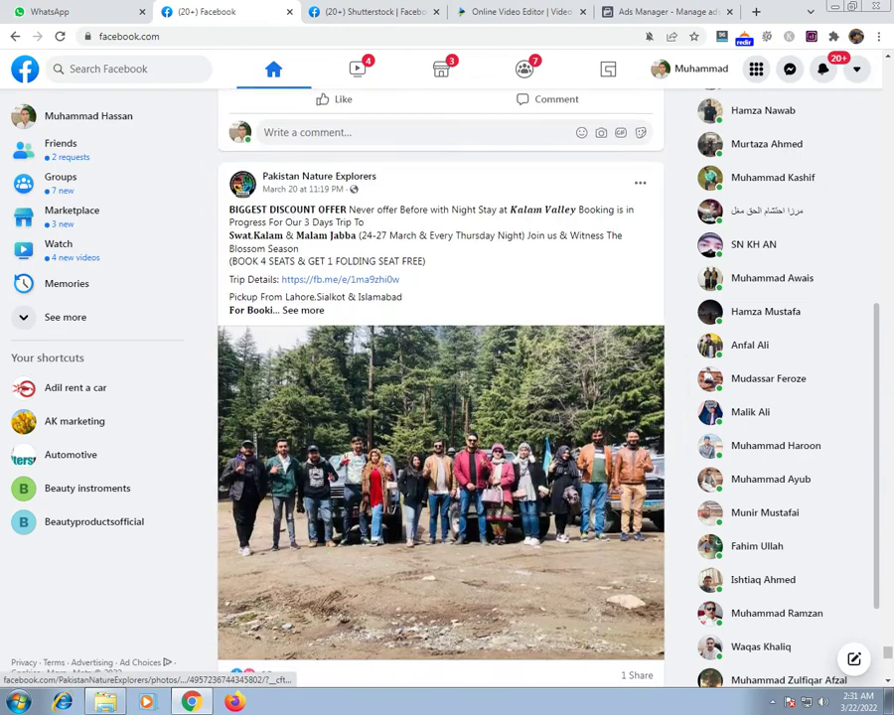
scroll(441, 398, down, 15)
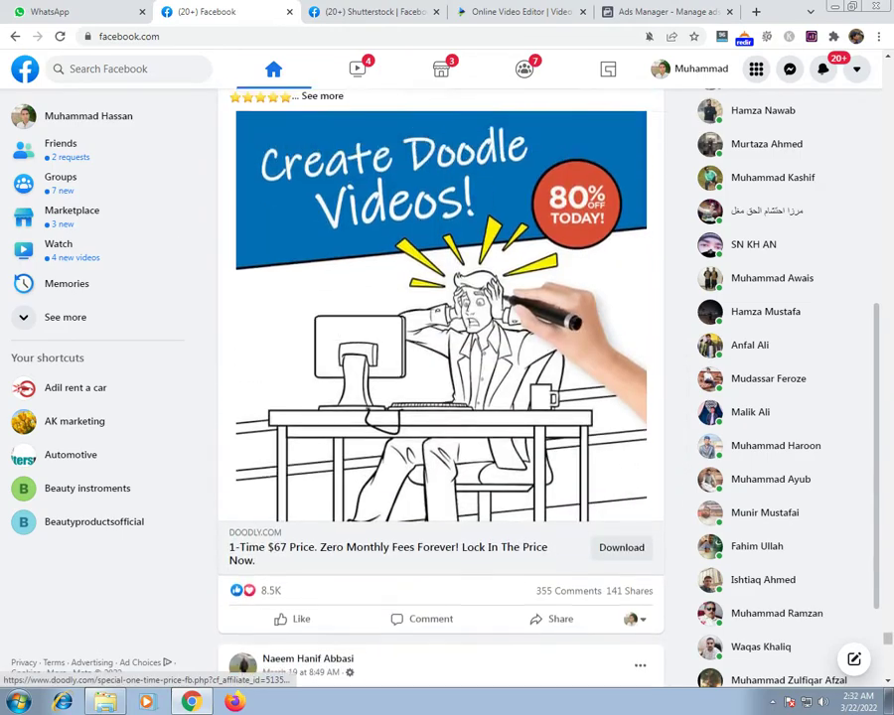
scroll(441, 397, up, 2)
scroll(441, 398, down, 2)
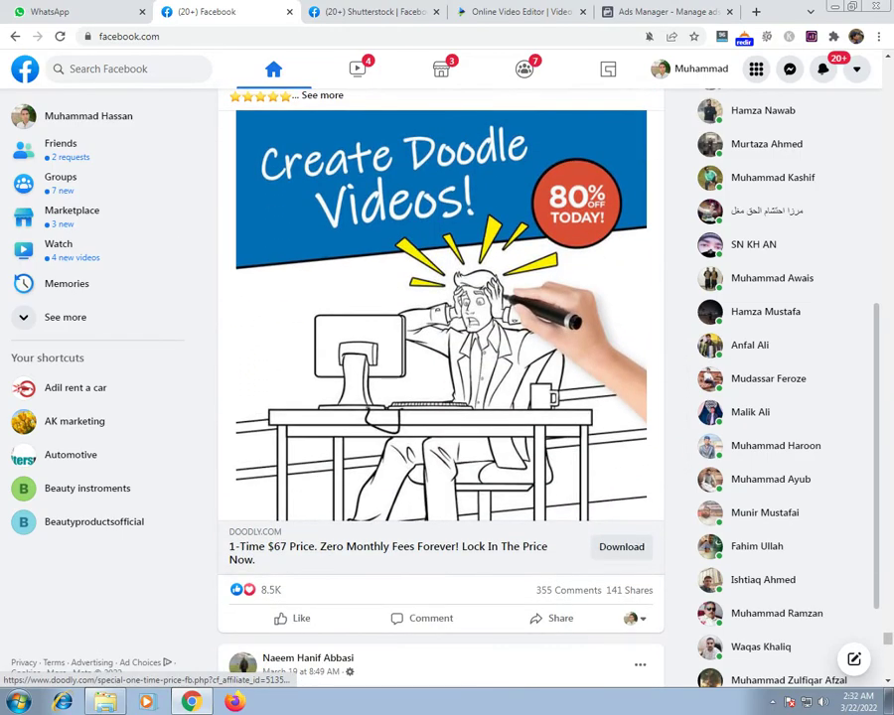
scroll(441, 397, up, 2)
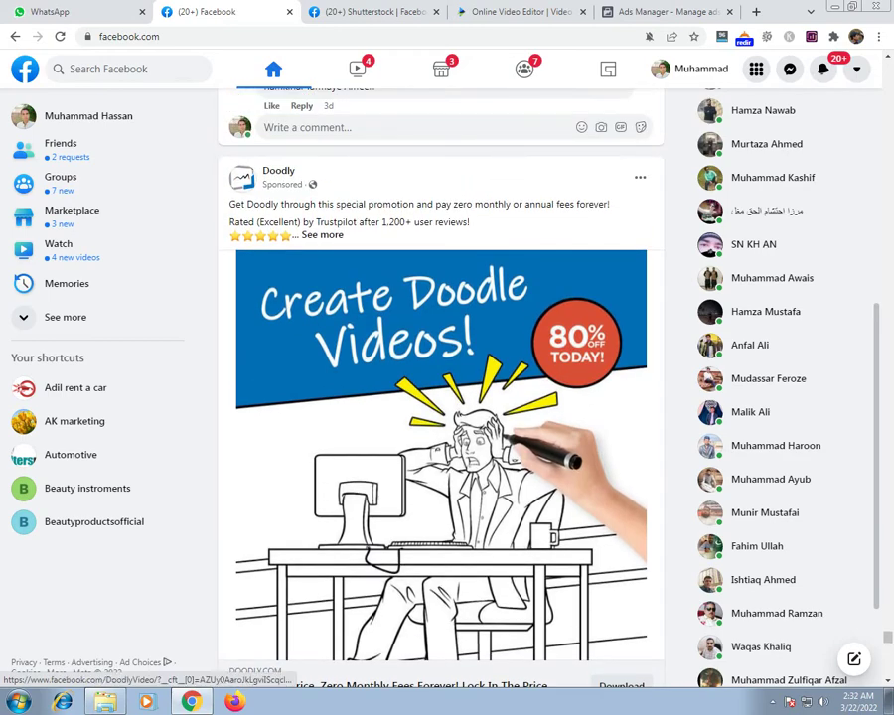
- Open the landing page of the sponsored Doodly ad in the home feed and close it after viewing
click(663, 12)
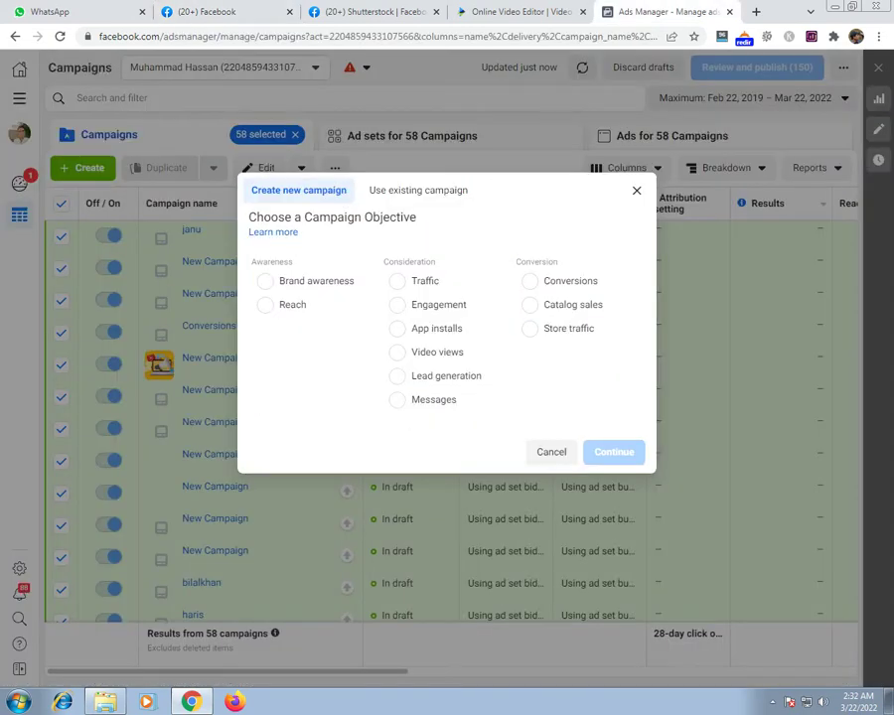
click(207, 11)
scroll(483, 286, down, 2)
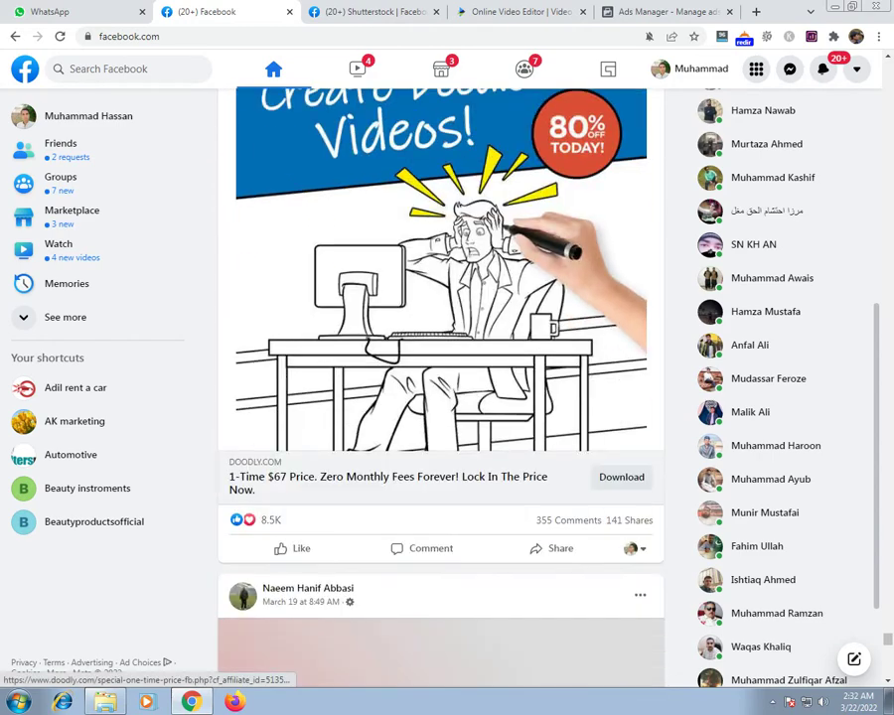
click(483, 286)
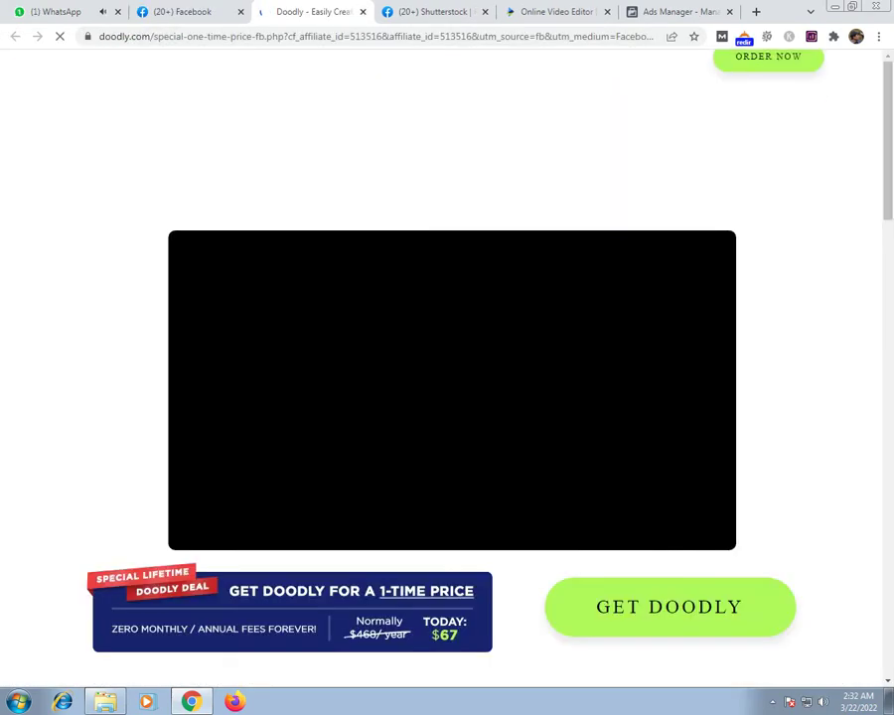
click(362, 12)
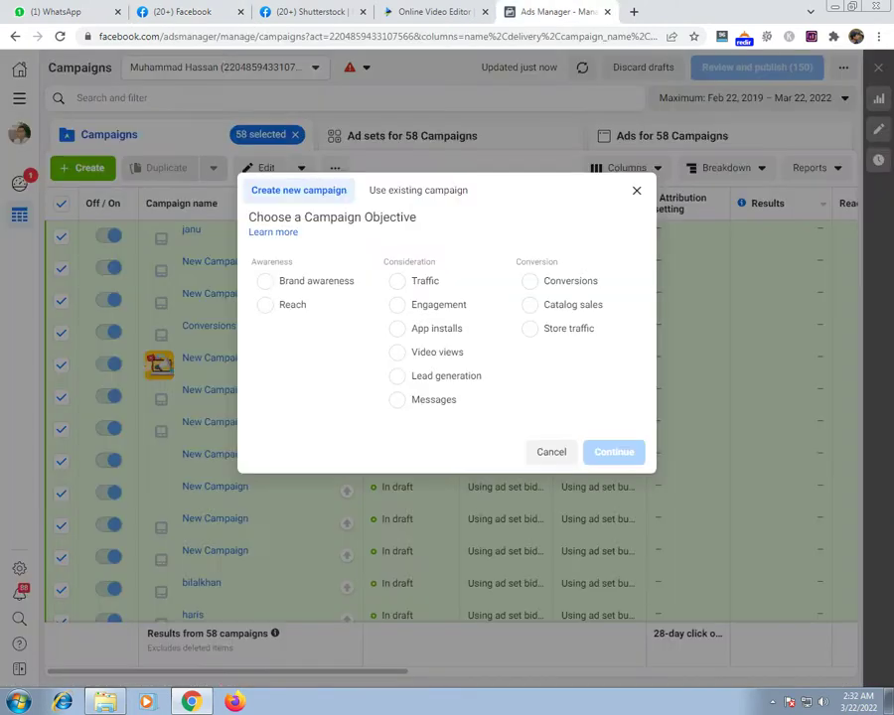
- Create a new campaign in Ads Manager with the Traffic objective, named with a first name followed by "ads"
click(568, 12)
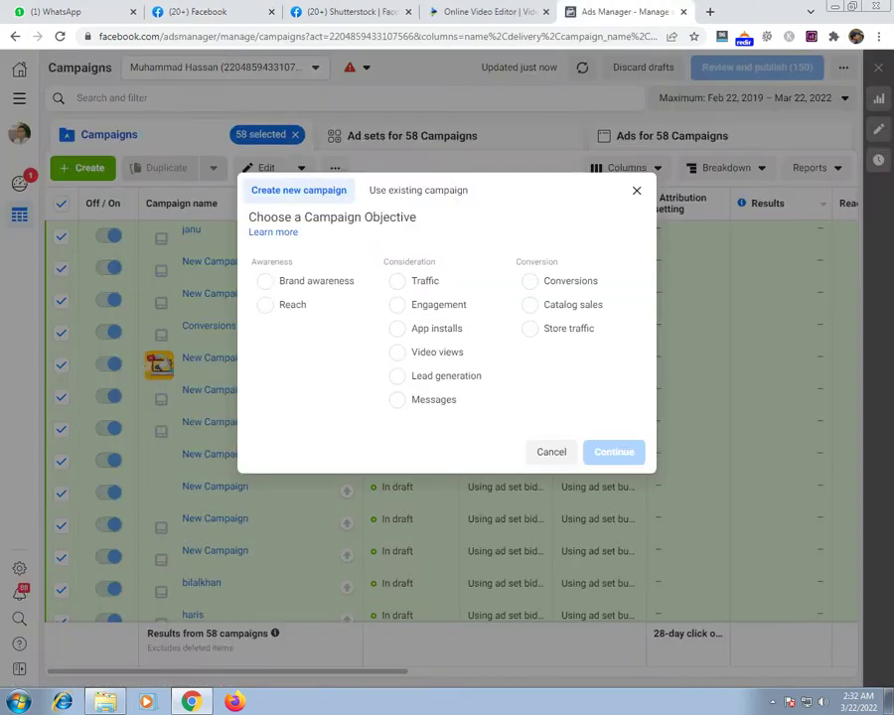
click(425, 281)
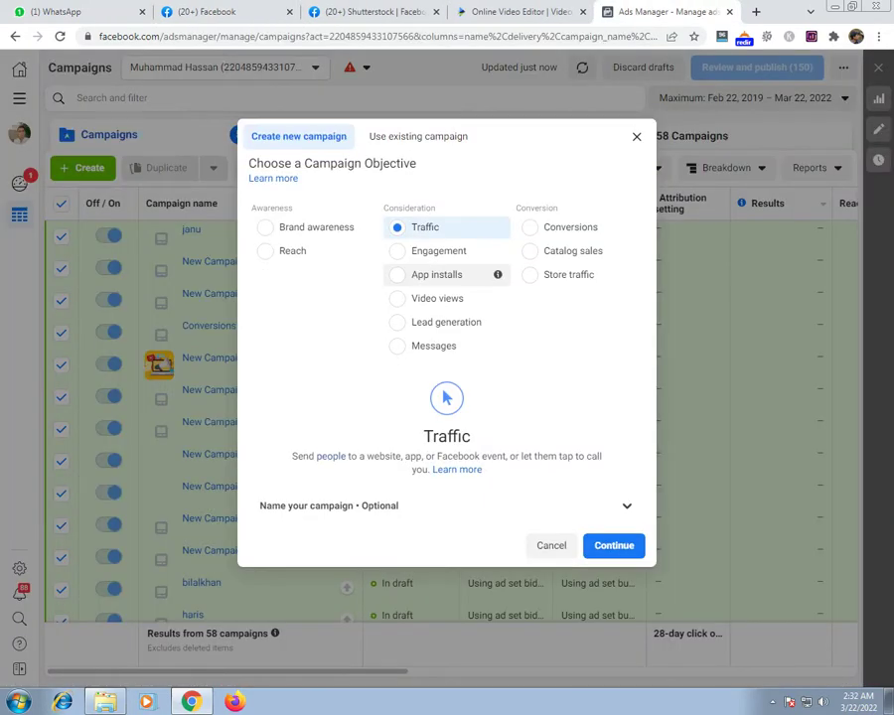
click(627, 507)
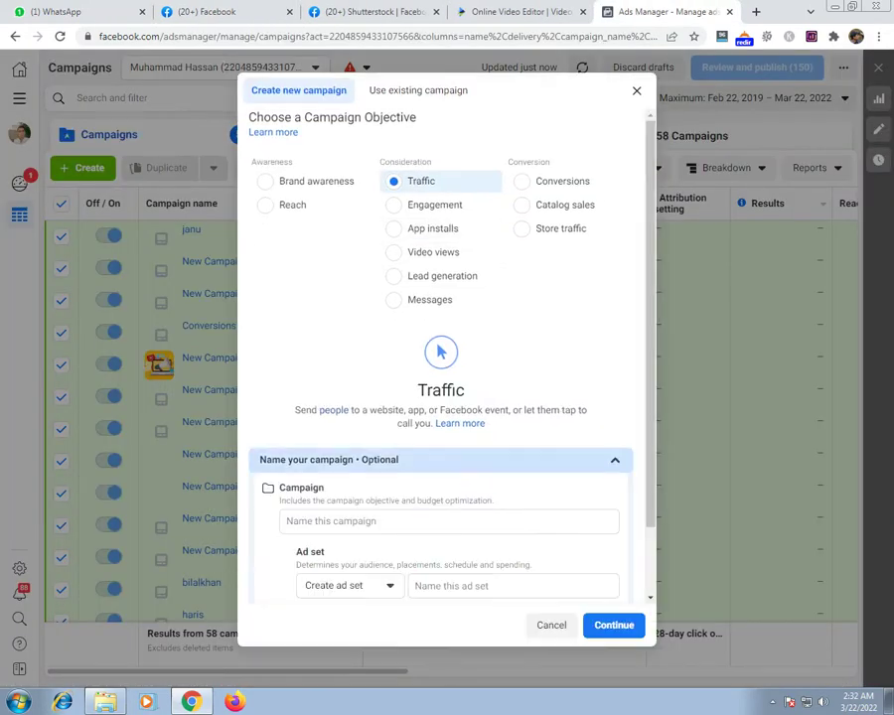
click(449, 522)
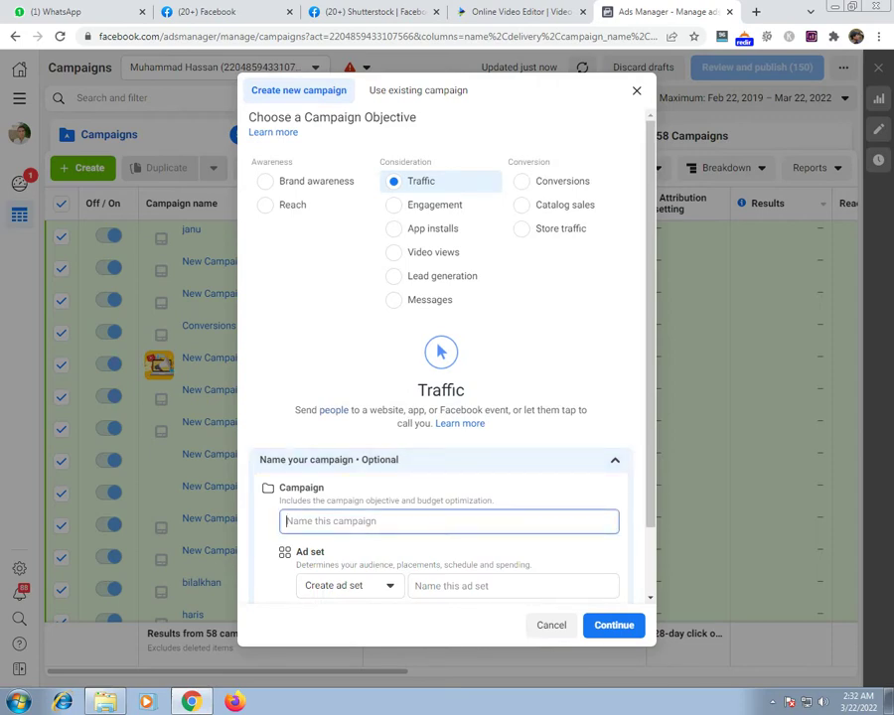
text(Imran ads)
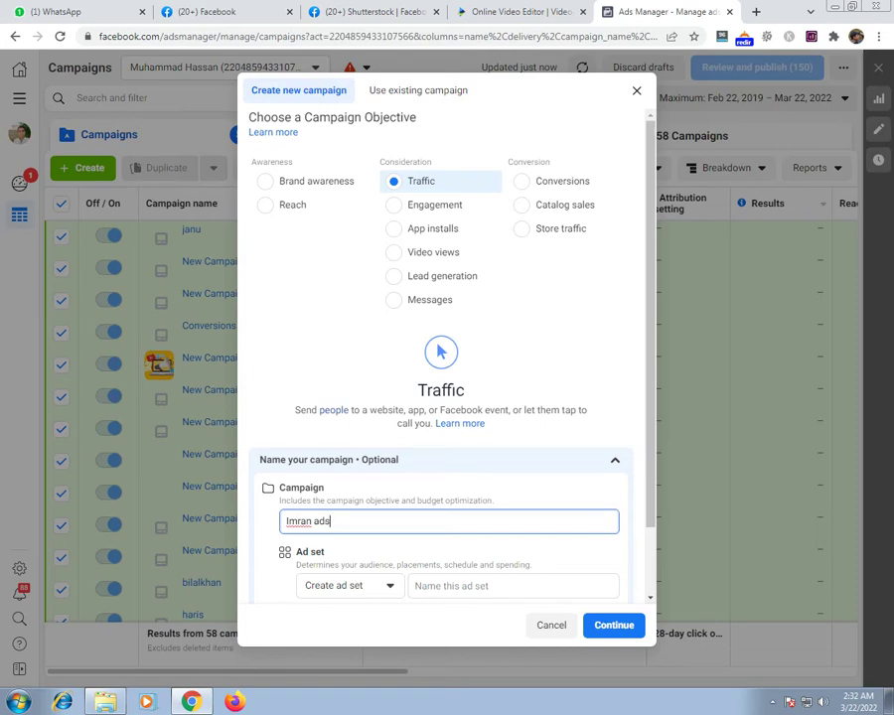
key(Return)
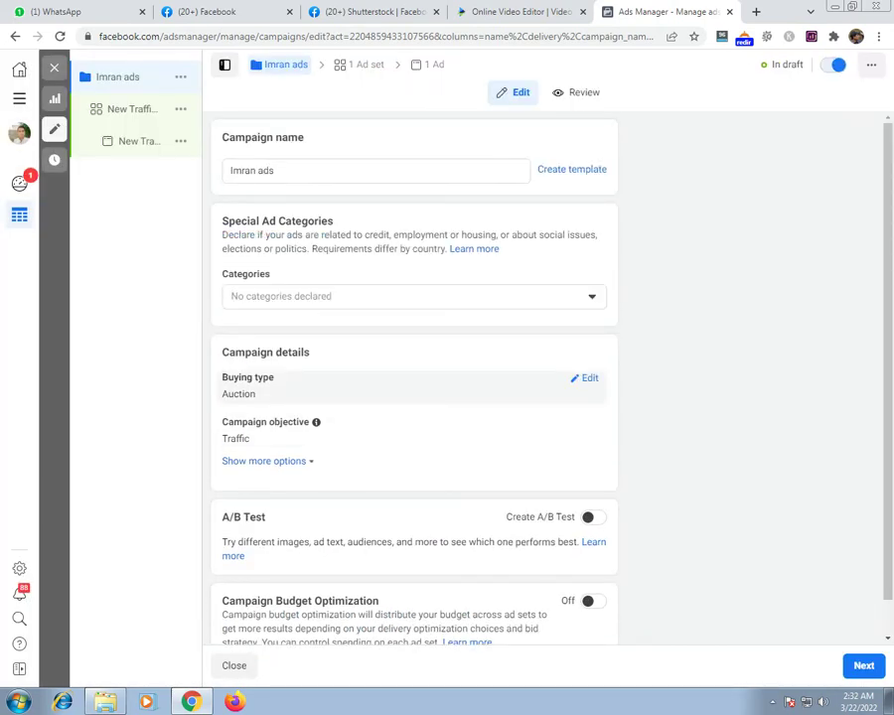
- View the available special ad categories without declaring any
click(414, 297)
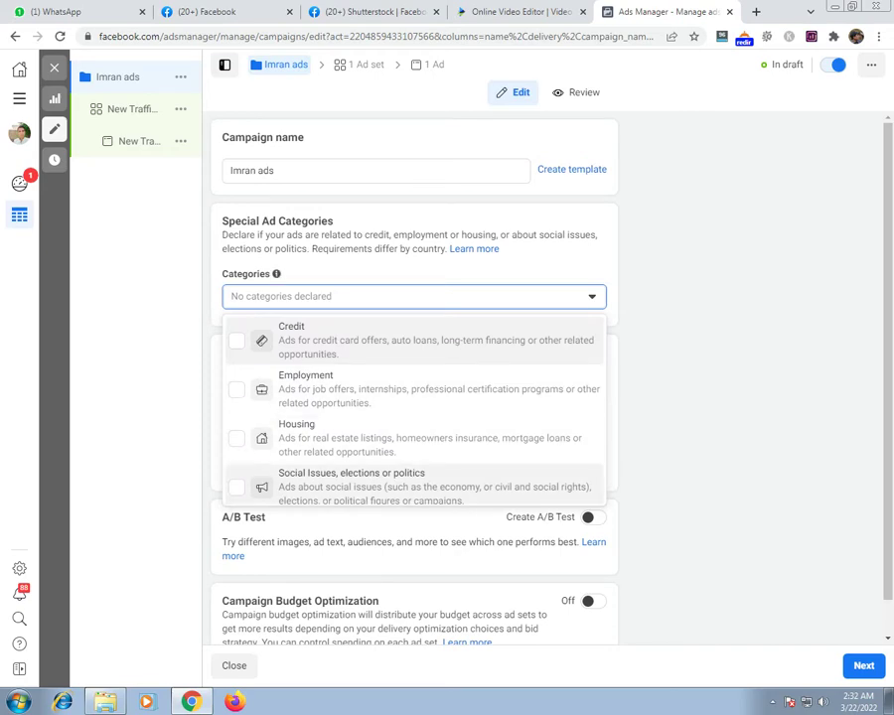
click(414, 297)
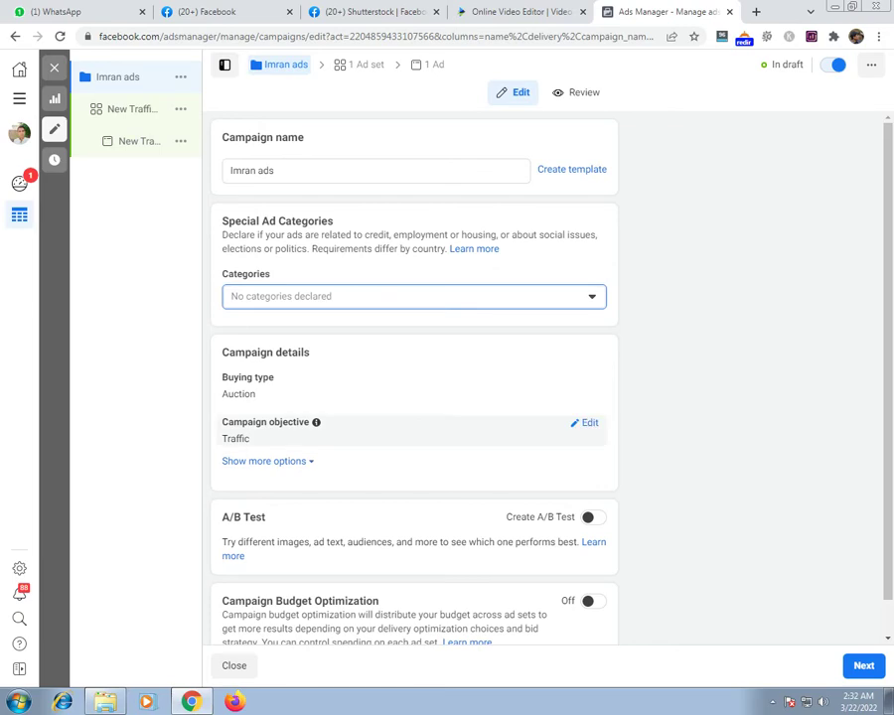
- Turn on Campaign Budget Optimization and set the daily budget to Rs500
scroll(413, 397, down, 1)
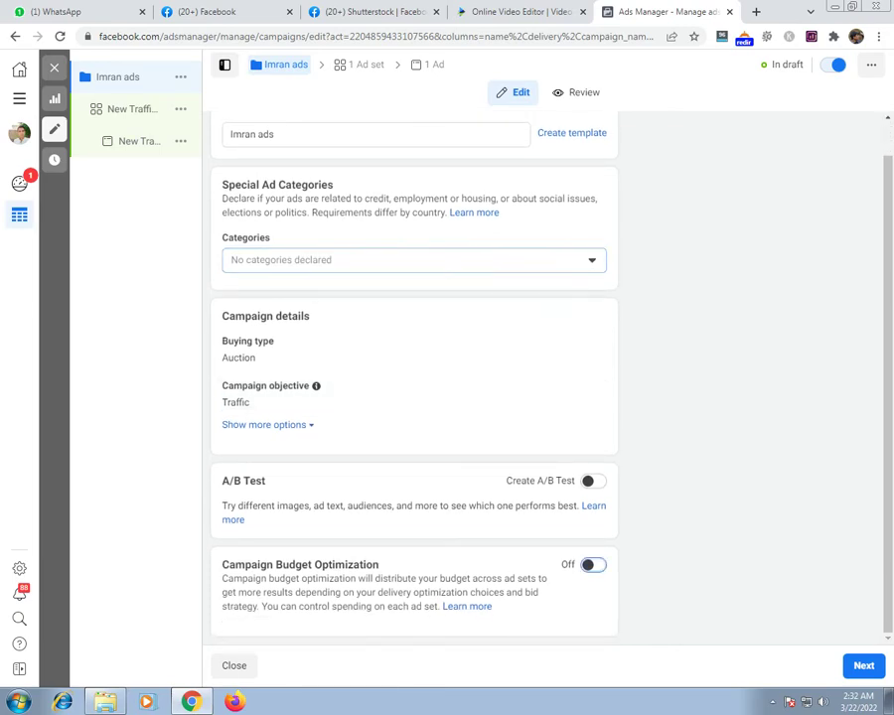
click(588, 564)
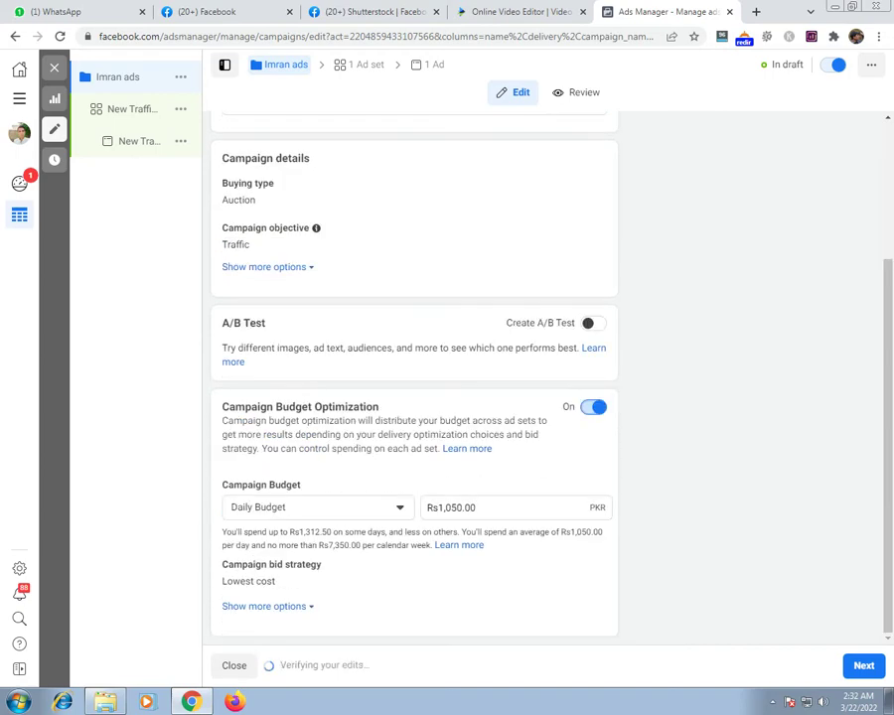
drag(438, 507, 478, 508)
key(BackSpace)
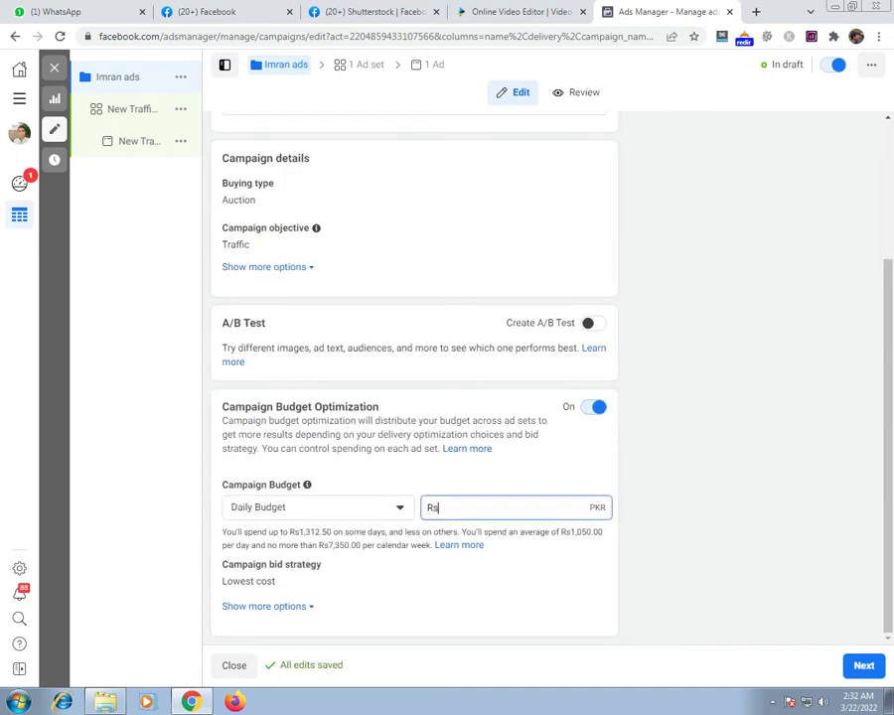
text(500)
key(Tab)
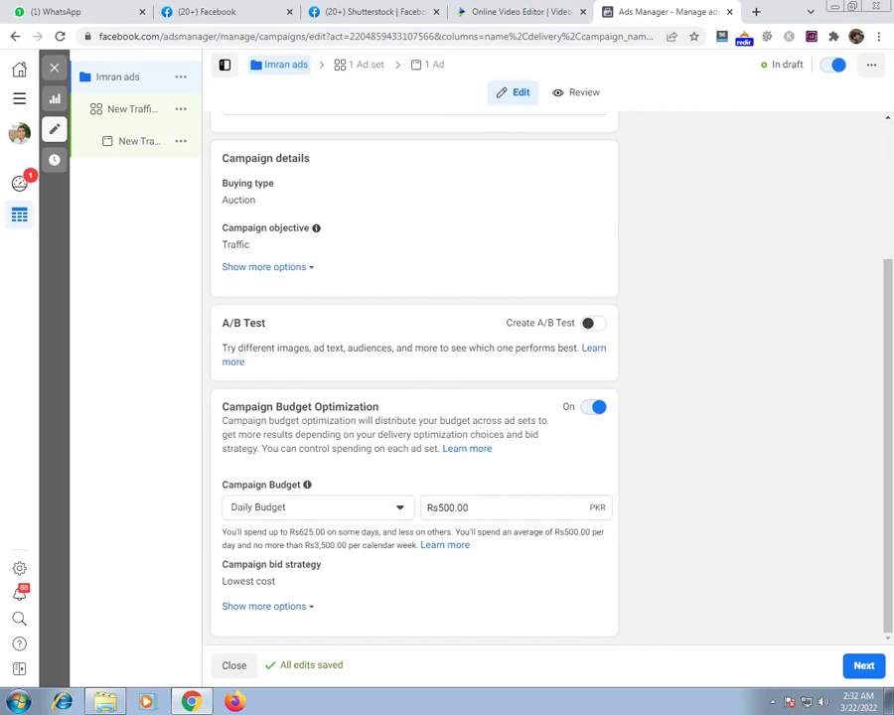
- Show the additional budget options, keep Lowest cost as the campaign bid strategy, and continue to the ad set
click(263, 606)
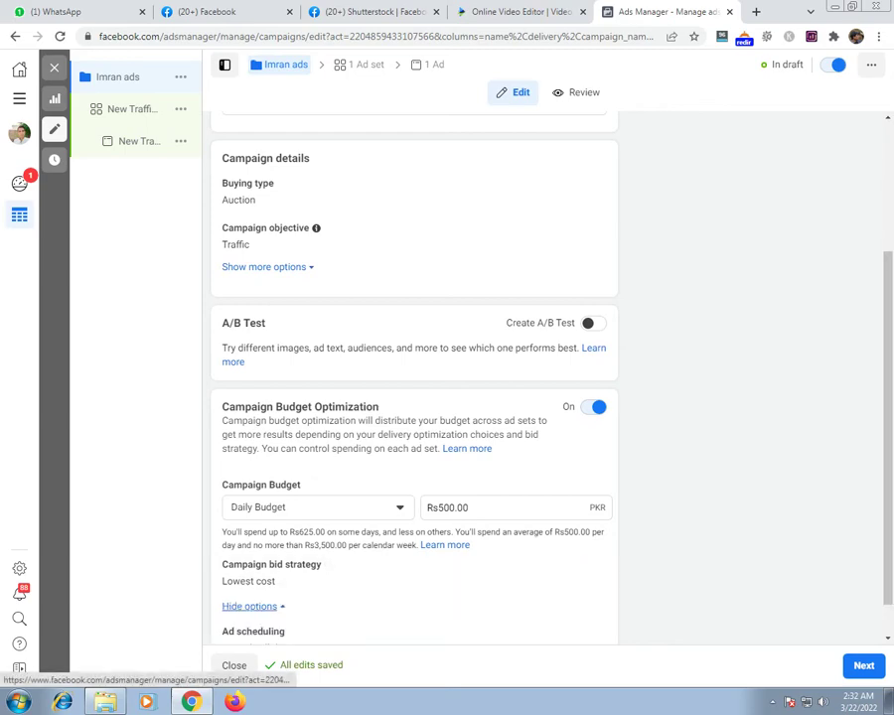
scroll(414, 398, down, 1)
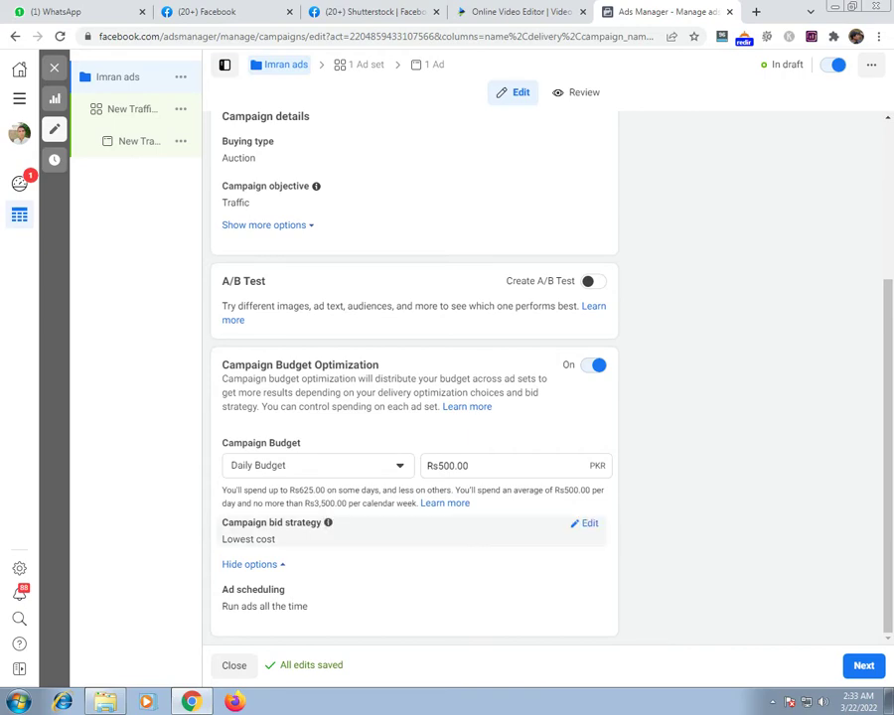
click(585, 523)
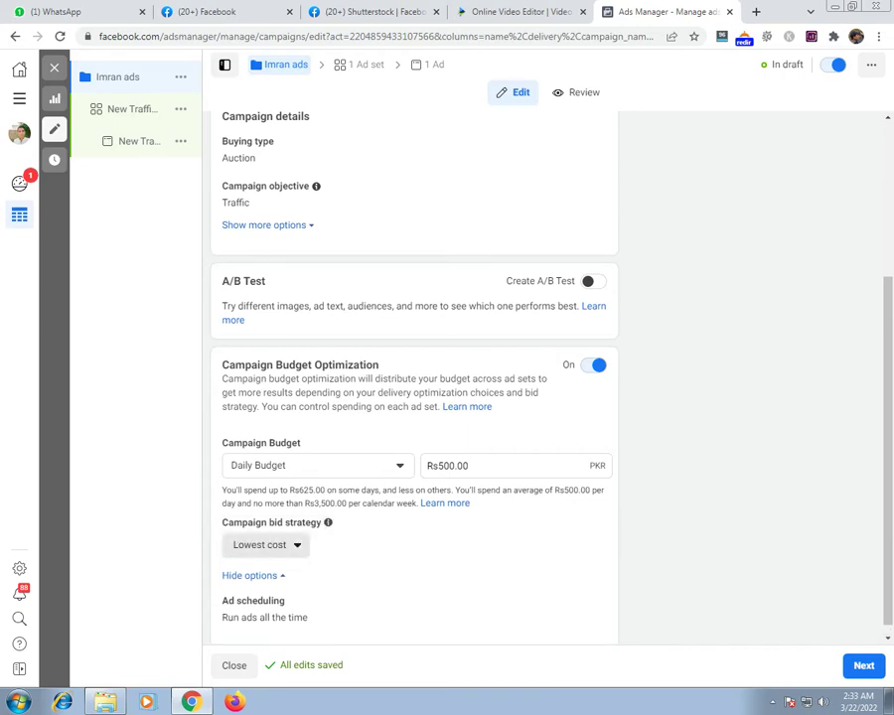
click(264, 545)
click(261, 413)
scroll(413, 397, down, 1)
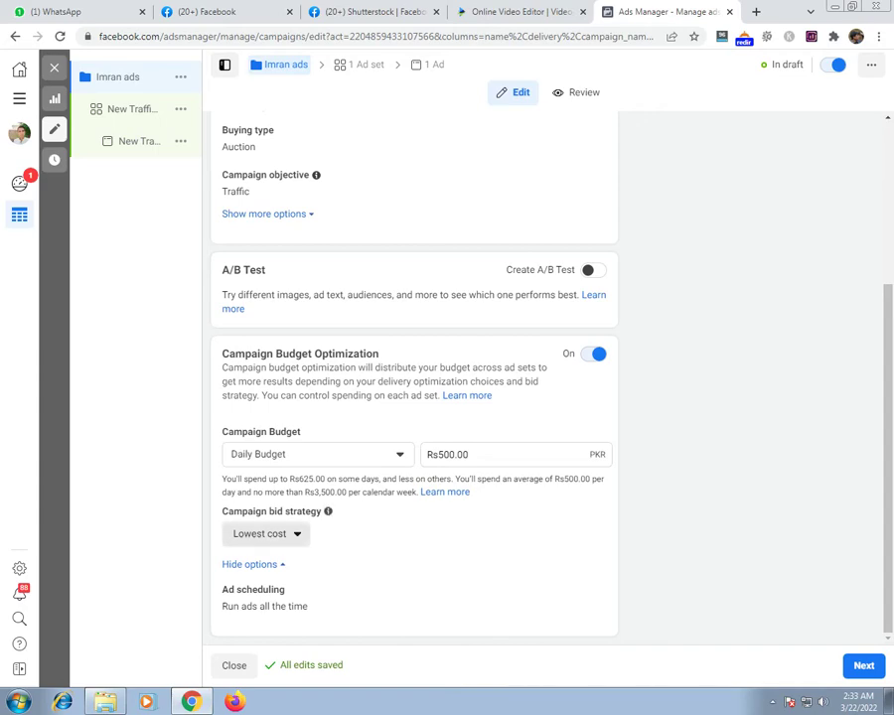
click(266, 534)
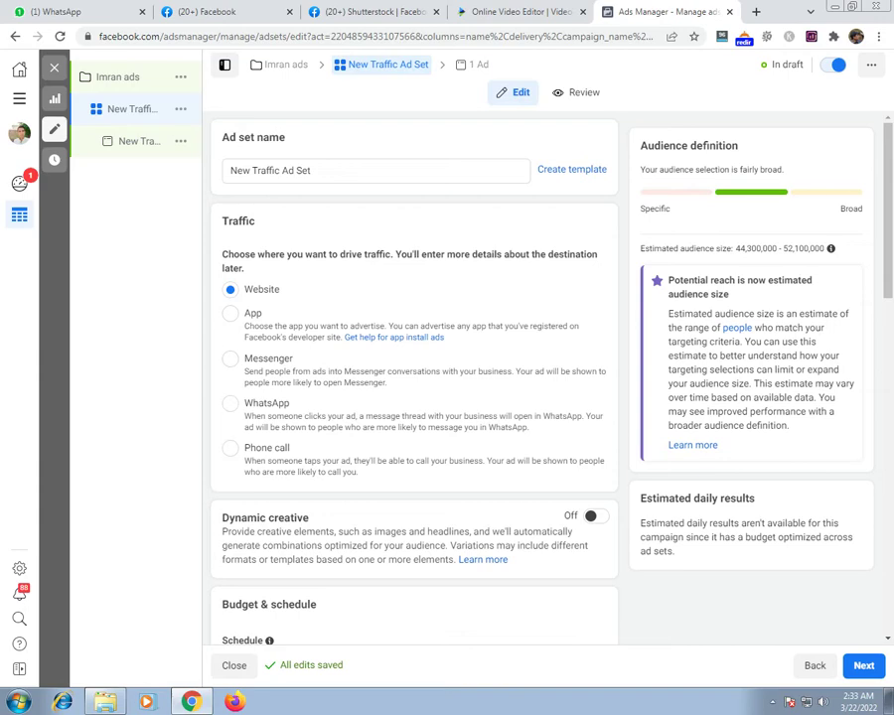
- Copy the web address of the Shutterstock Facebook page and return to the ad set in Ads Manager
click(223, 12)
click(371, 12)
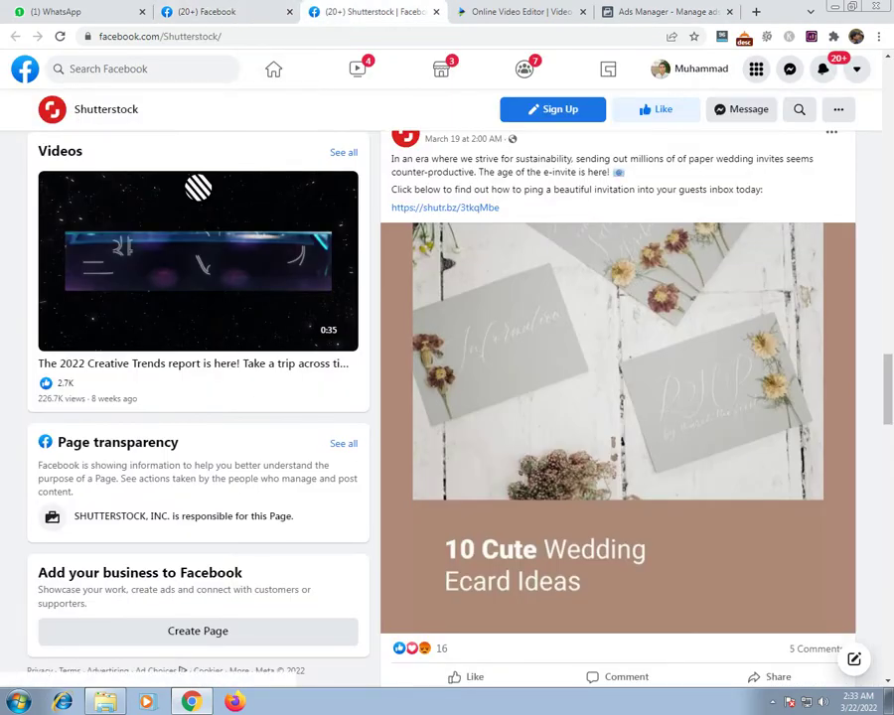
scroll(477, 348, up, 3)
click(211, 37)
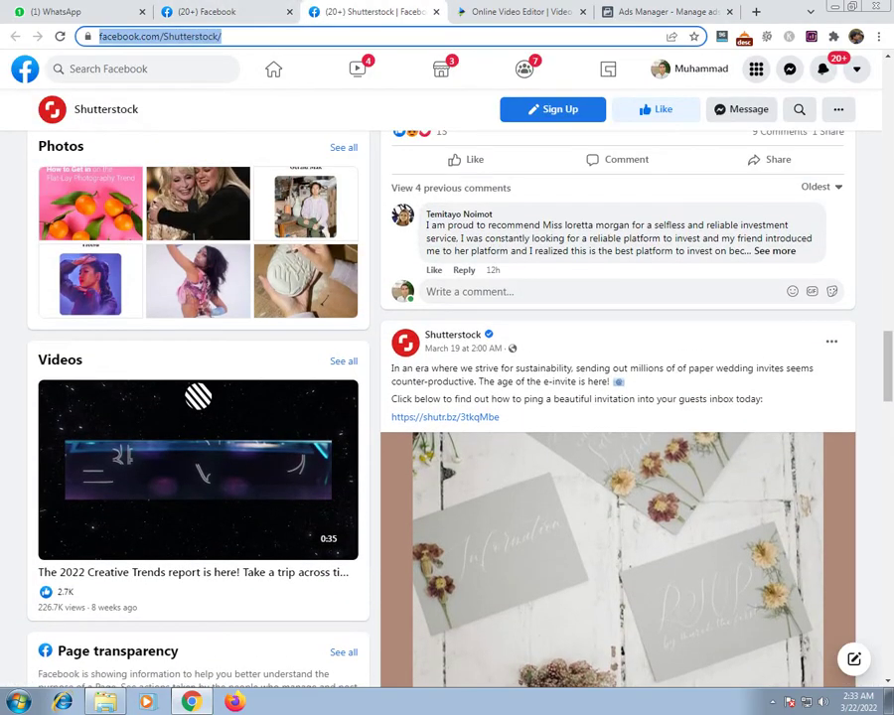
right_click(204, 36)
click(236, 88)
click(665, 12)
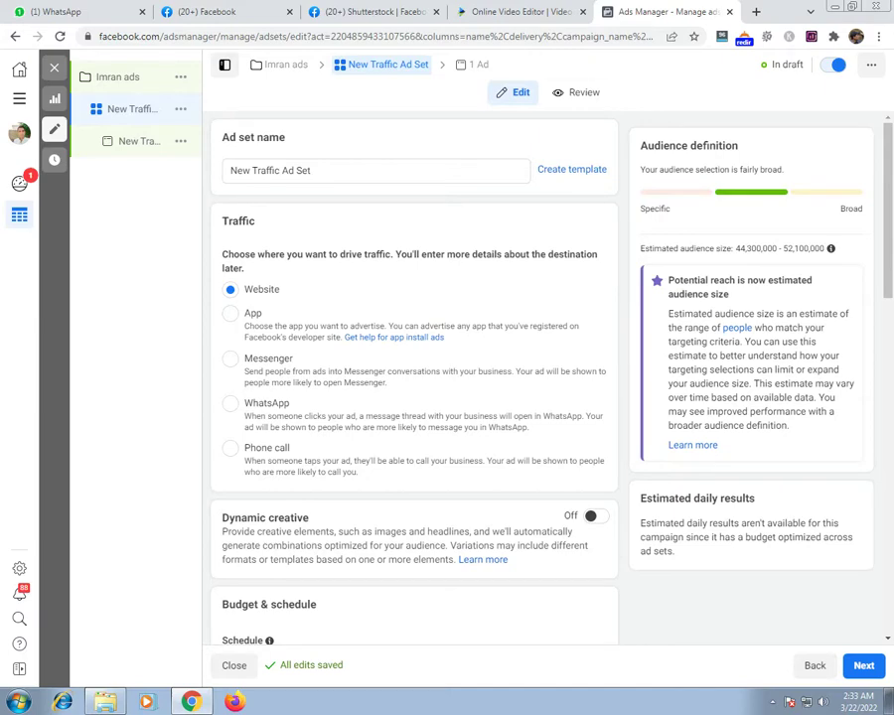
- Examine the start date calendar in the ad set's Budget & schedule section without changing the date
scroll(413, 377, down, 5)
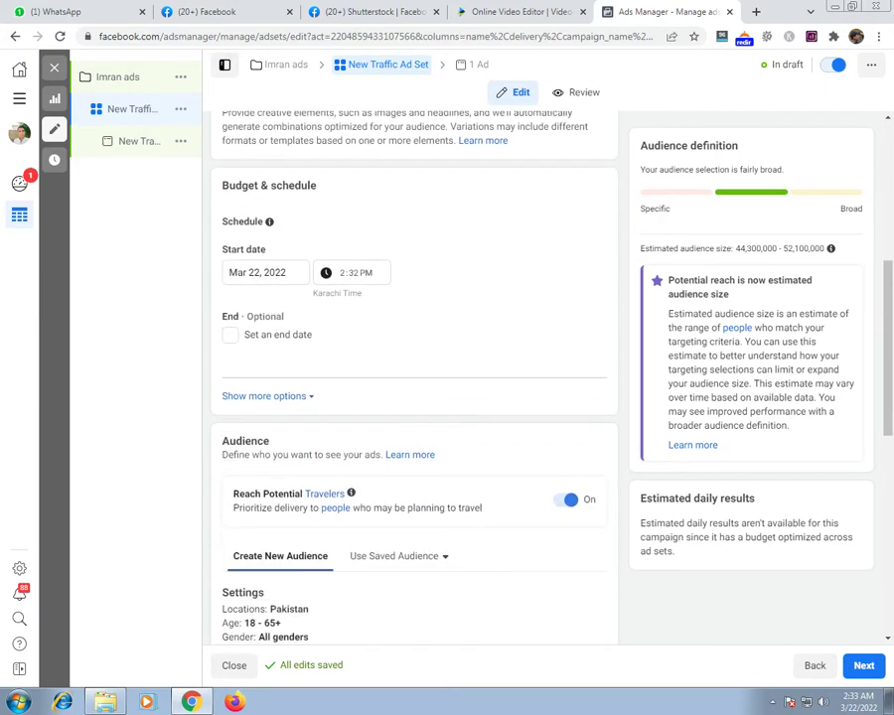
click(264, 272)
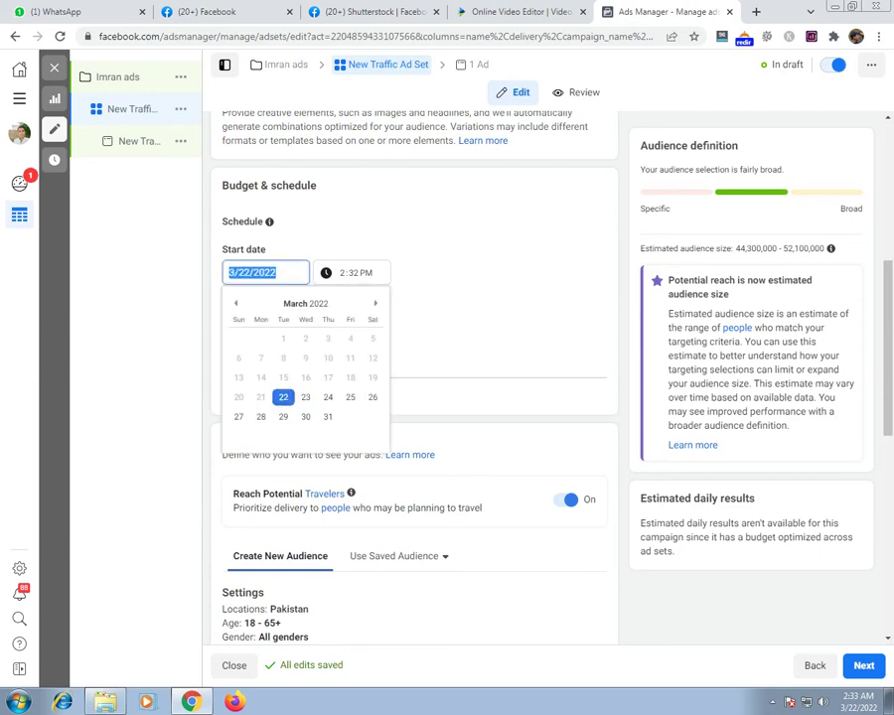
key(Escape)
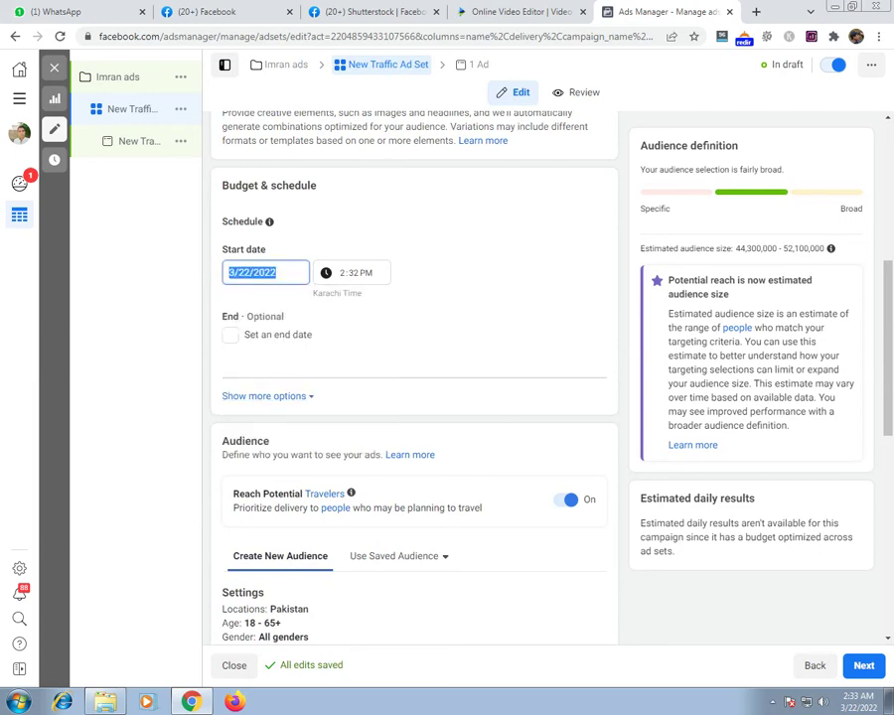
- Try an end date of March 31, 2022 for the ad set and remove the end date again
click(231, 336)
click(265, 367)
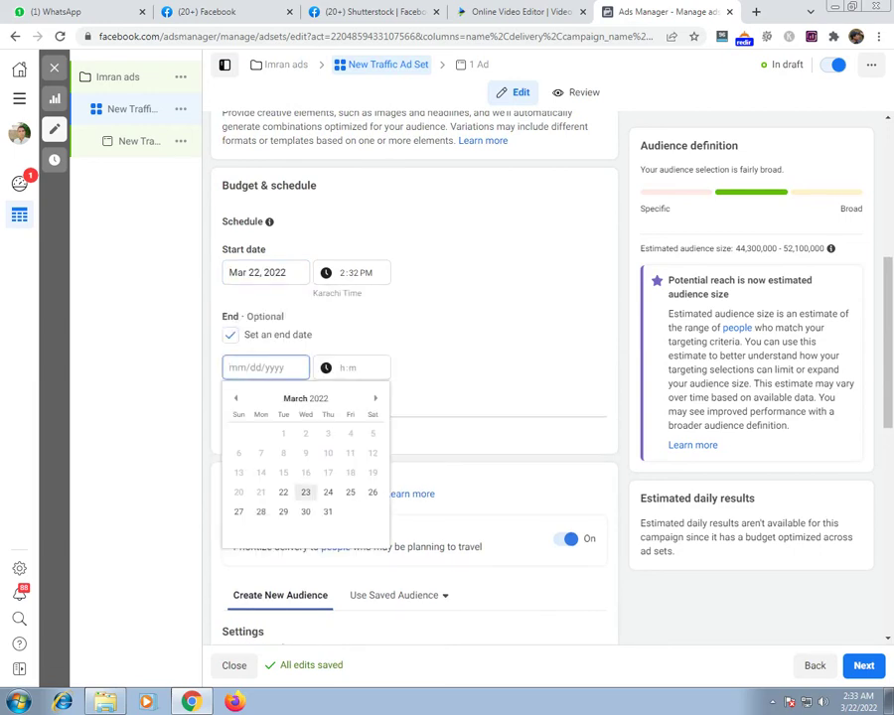
click(325, 512)
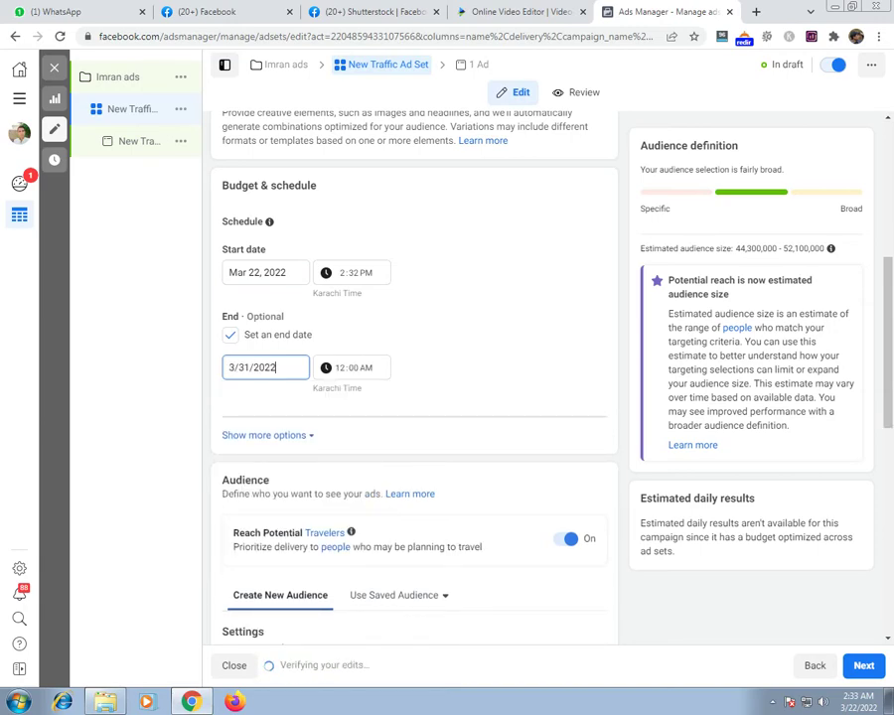
click(231, 336)
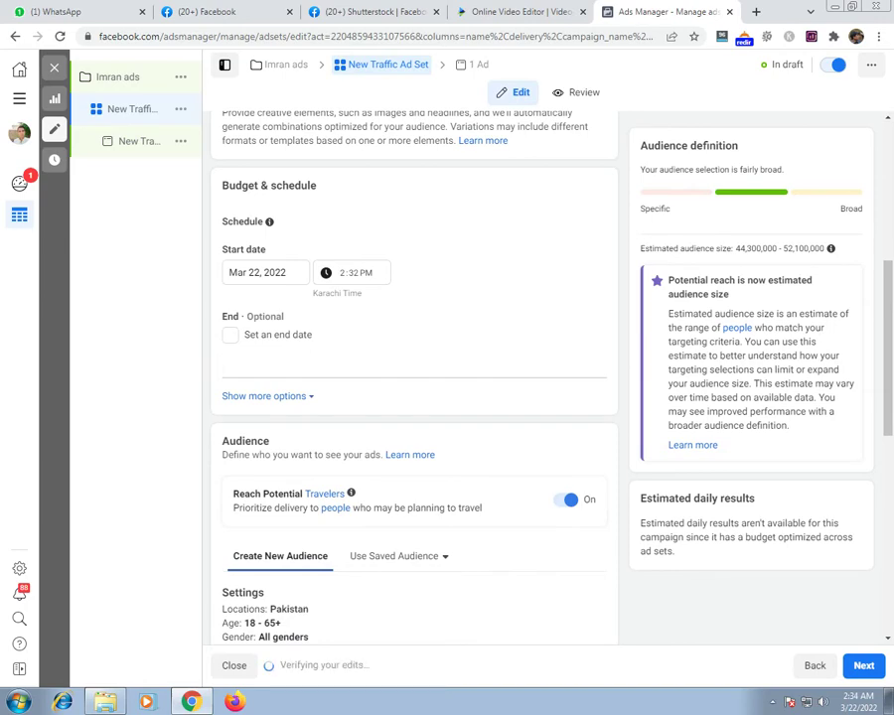
- Remove Pakistan from the ad set's audience locations and keep targeting people living in or recently in the location
scroll(298, 467, down, 2)
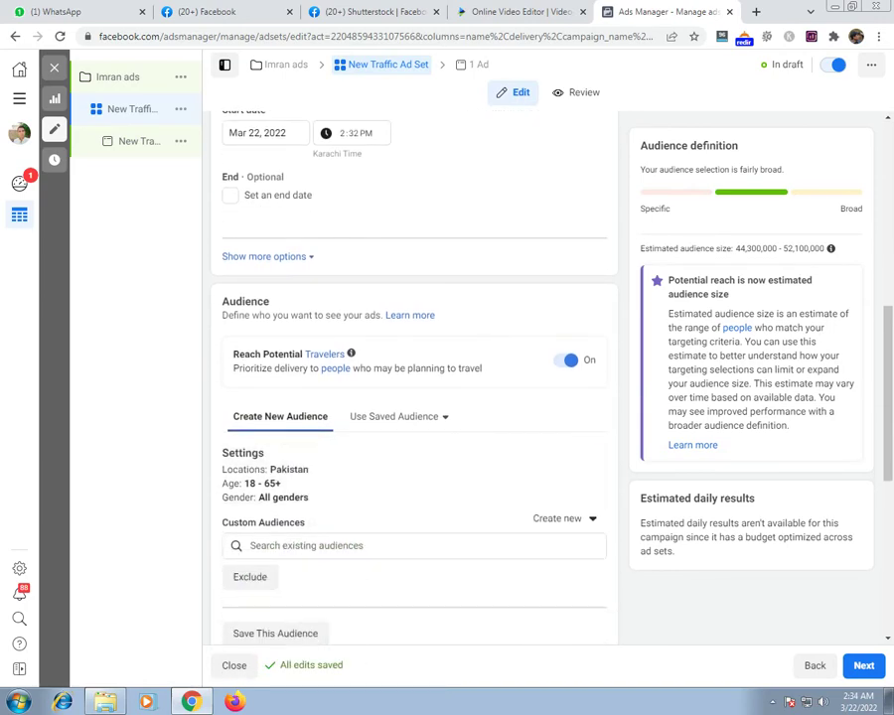
scroll(328, 347, down, 2)
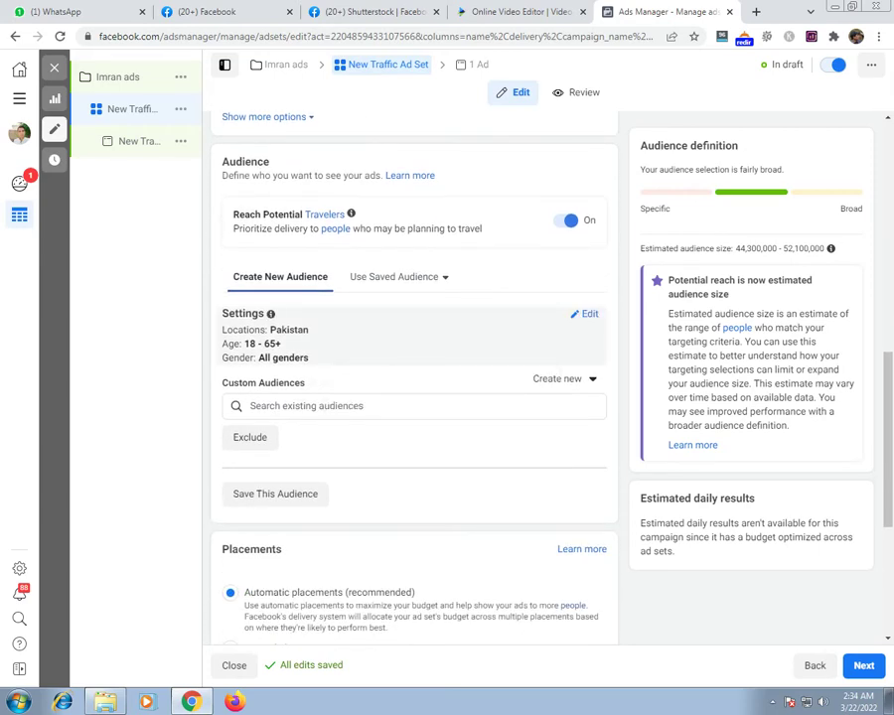
click(588, 313)
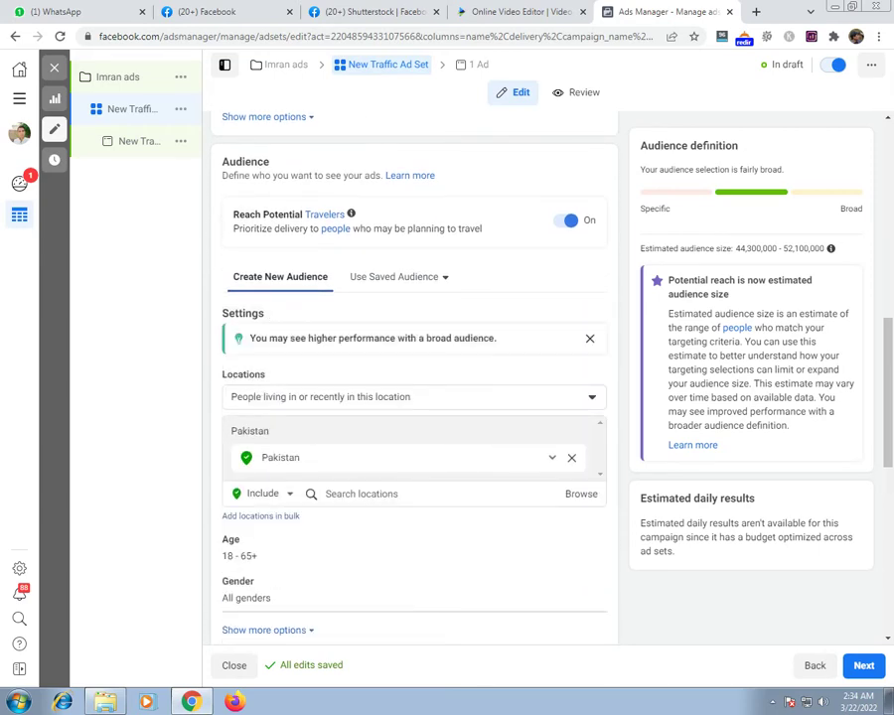
click(571, 456)
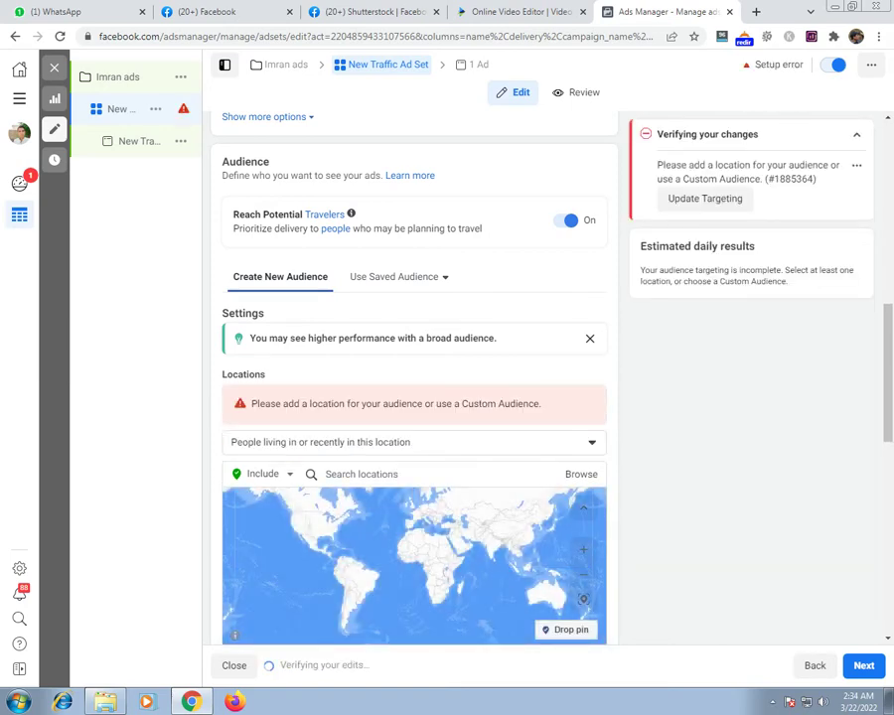
click(407, 442)
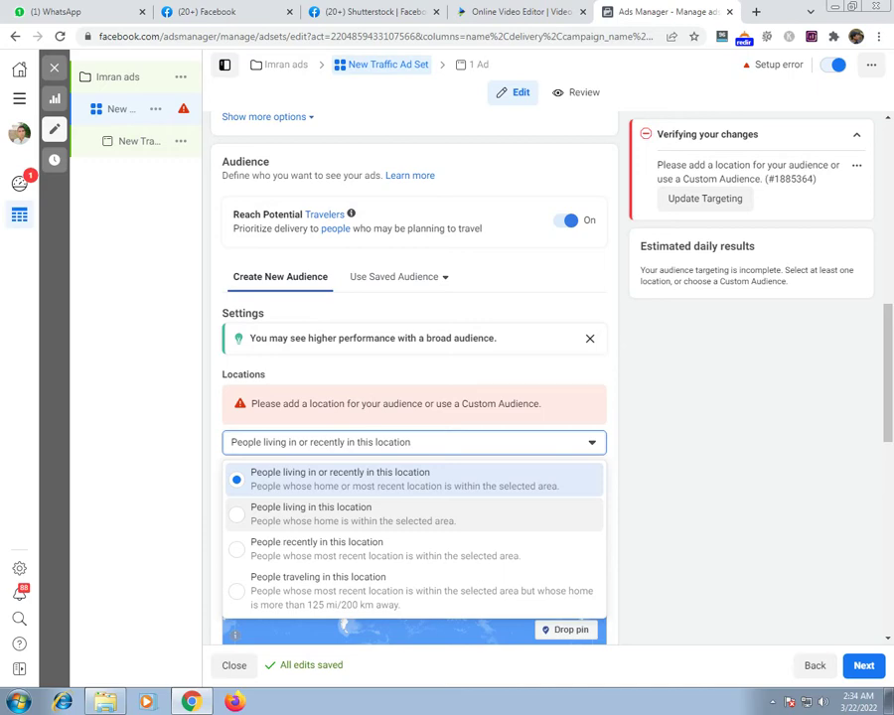
click(414, 480)
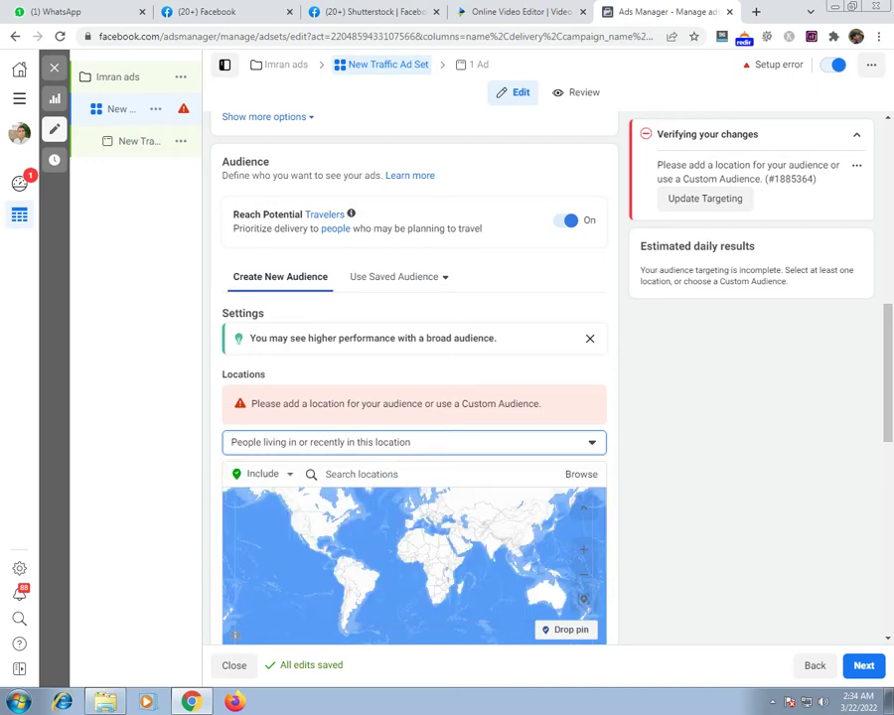
- Include the city of Islamabad, Punjab, Pakistan in the audience locations
scroll(414, 480, down, 1)
click(362, 405)
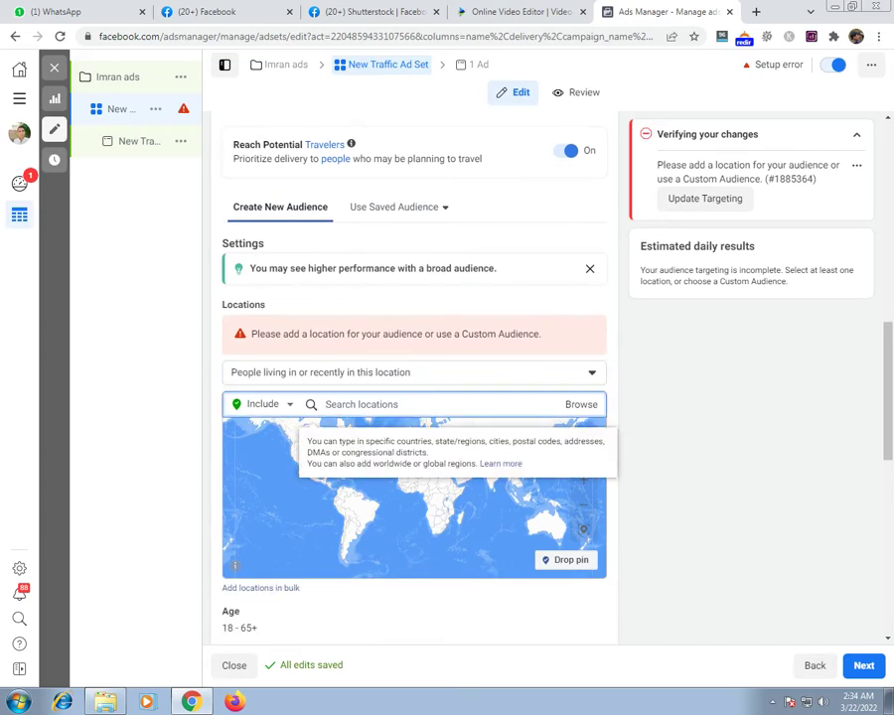
text(islamabad)
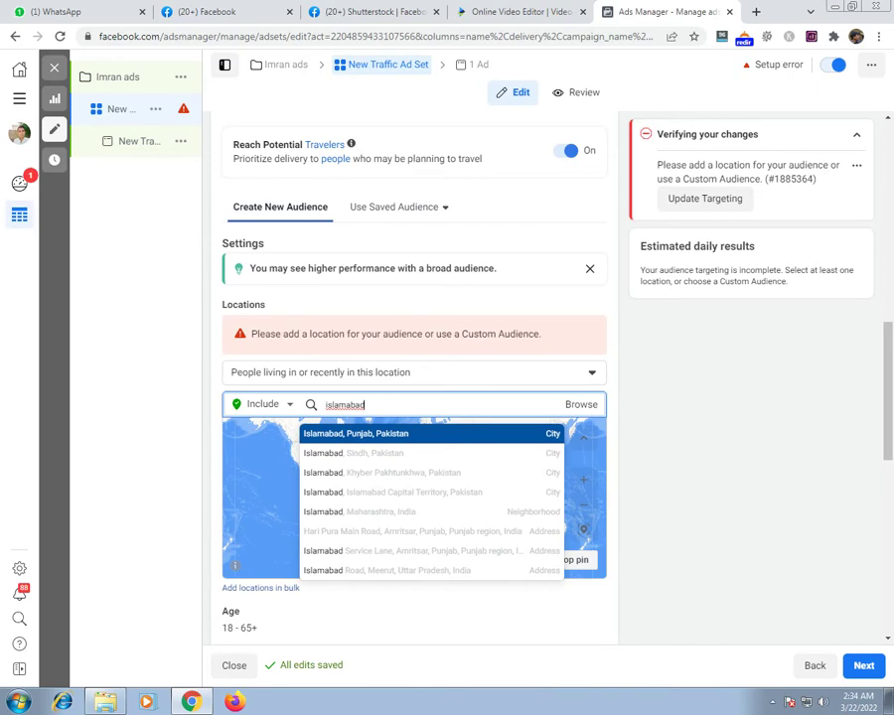
key(Return)
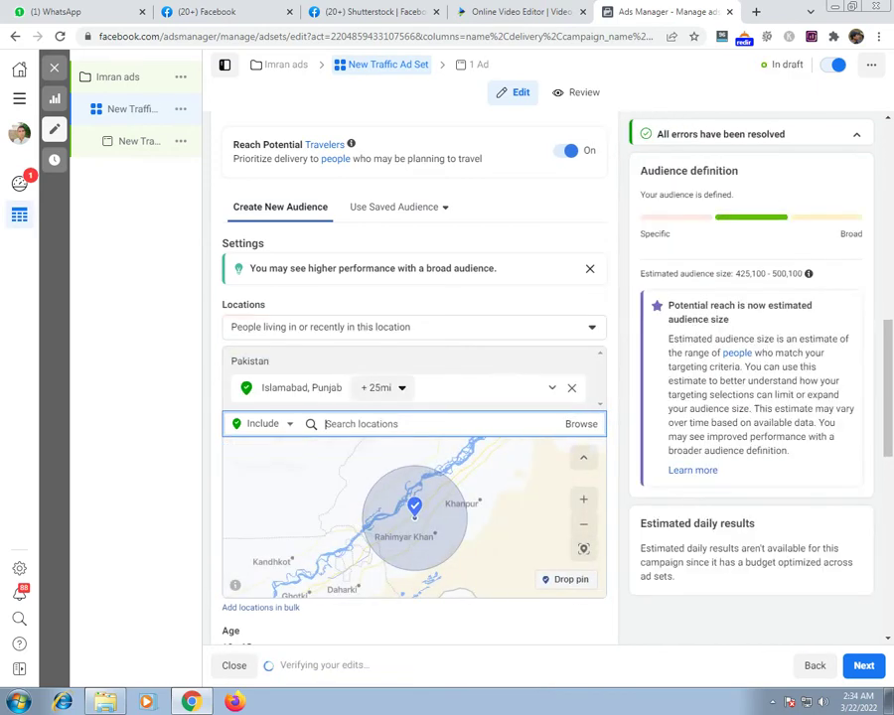
- Set the Islamabad targeting radius to 30 mi and drop an extra location pin on the map near Daharki
click(382, 388)
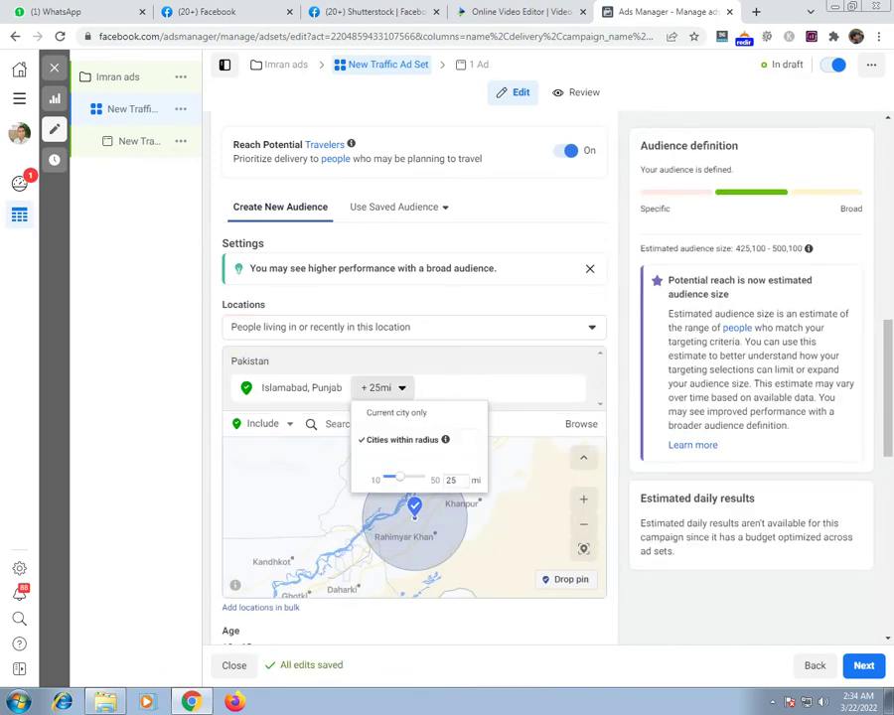
double_click(452, 481)
text(30)
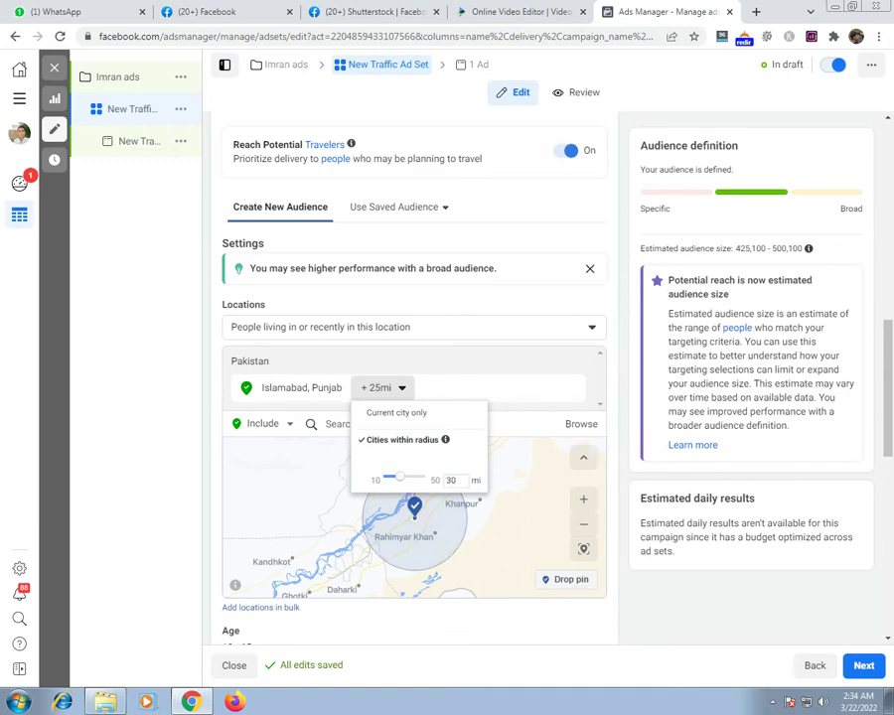
key(Return)
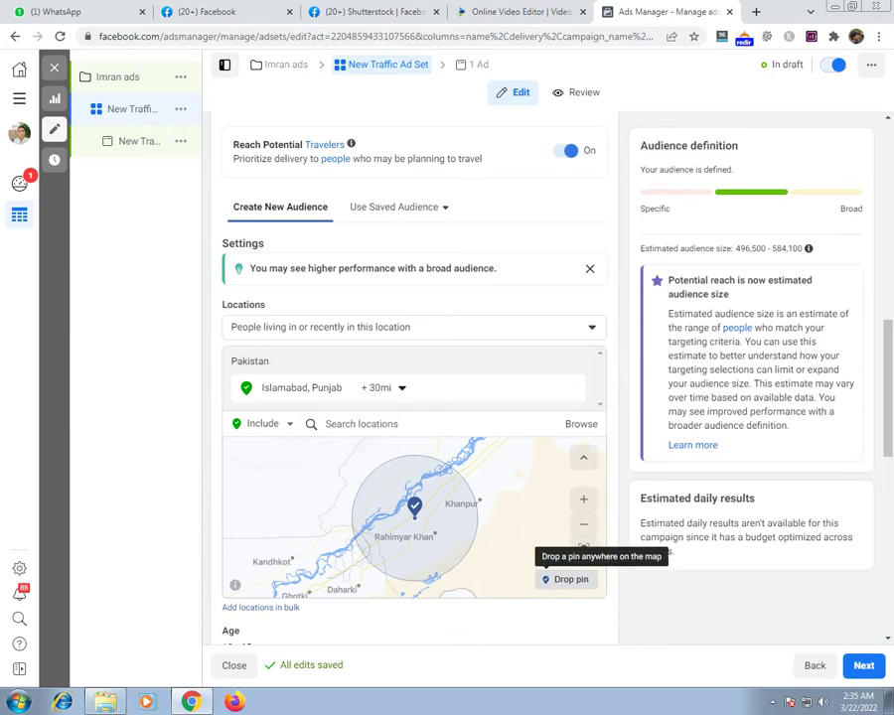
click(349, 587)
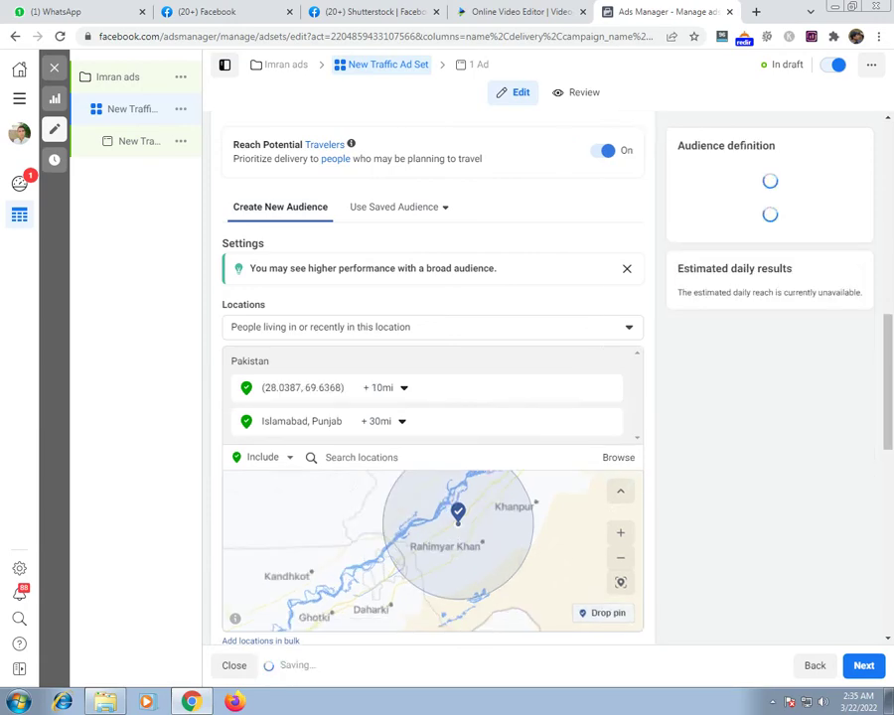
- Set the minimum age of the audience to 20
scroll(413, 397, down, 2)
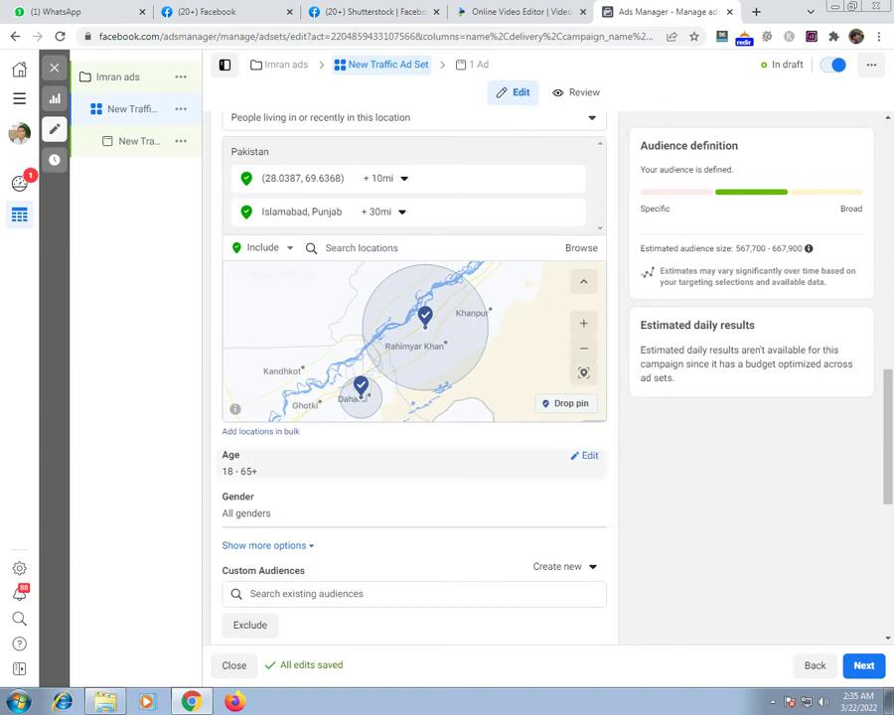
click(587, 455)
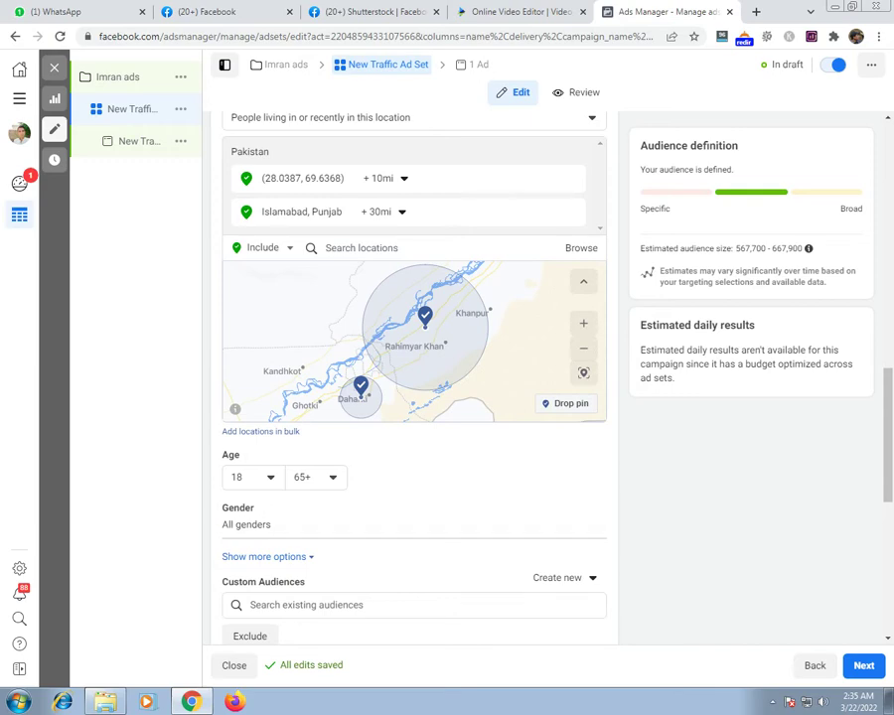
click(195, 12)
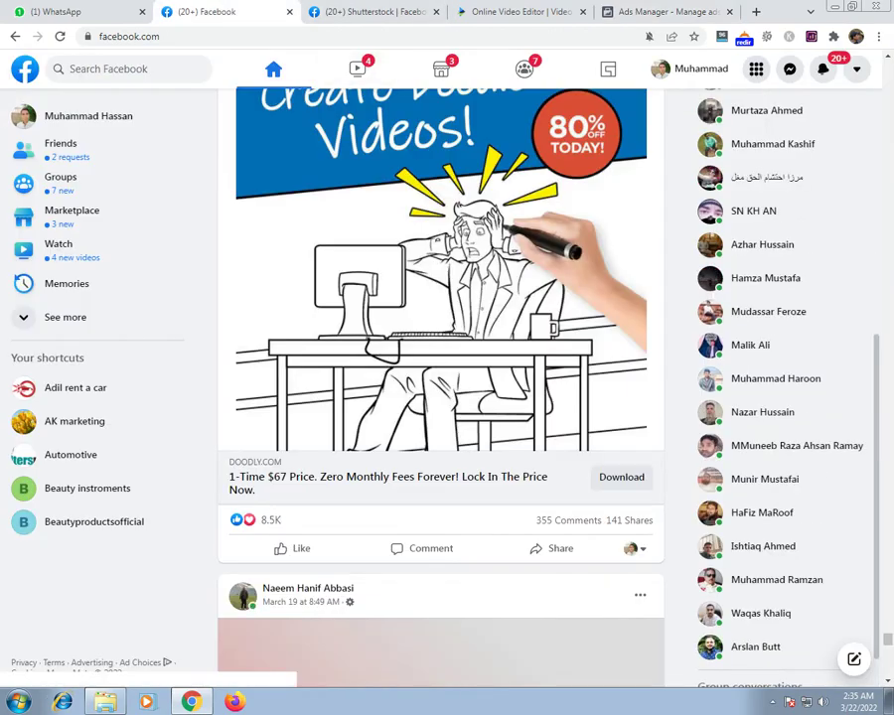
key(ctrl+5)
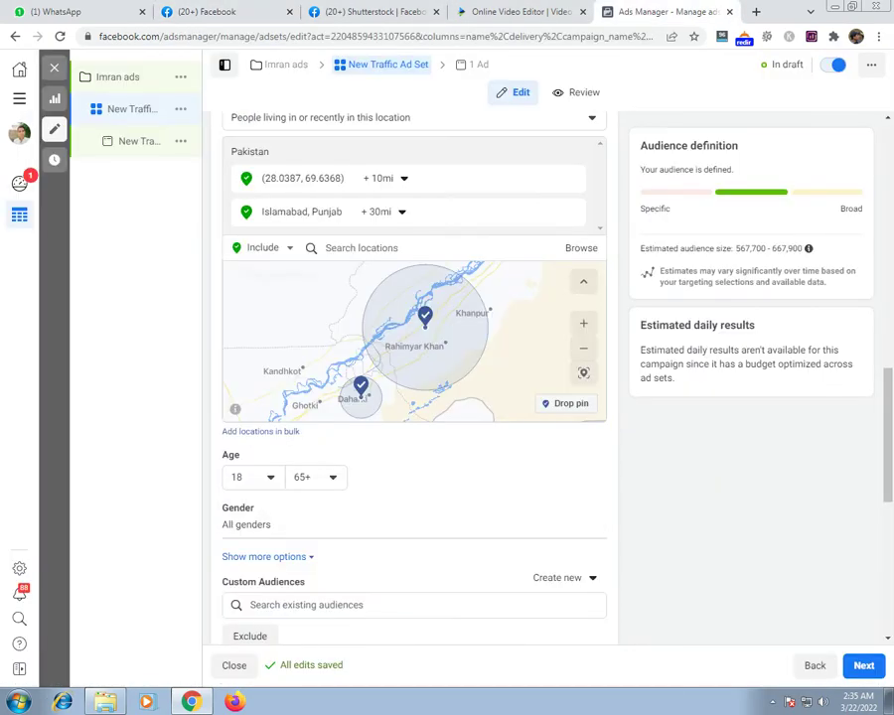
click(255, 478)
scroll(288, 581, down, 1)
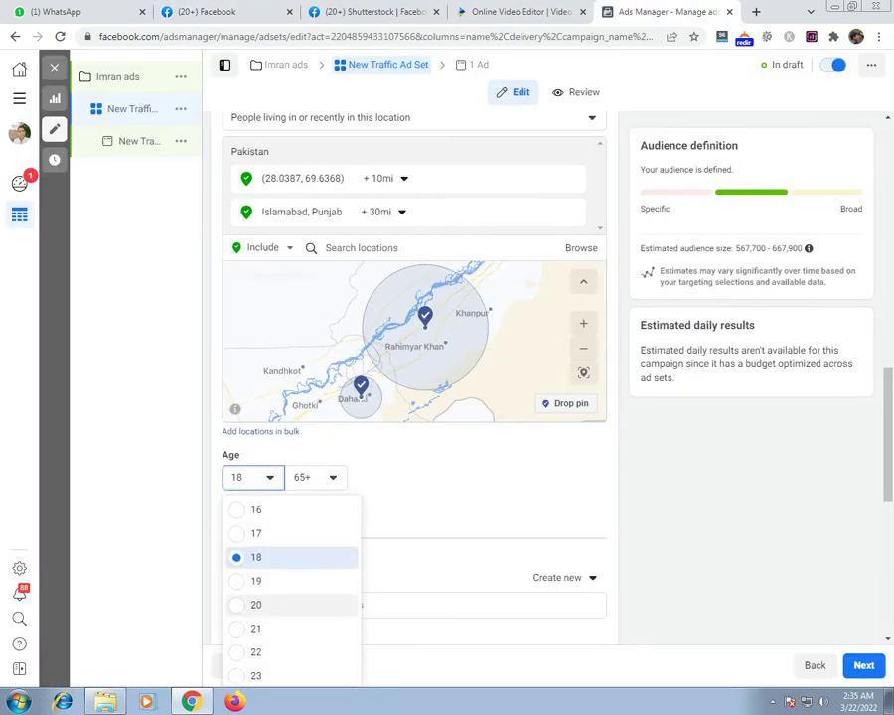
click(256, 605)
- Set the maximum age of the audience to 40
click(316, 476)
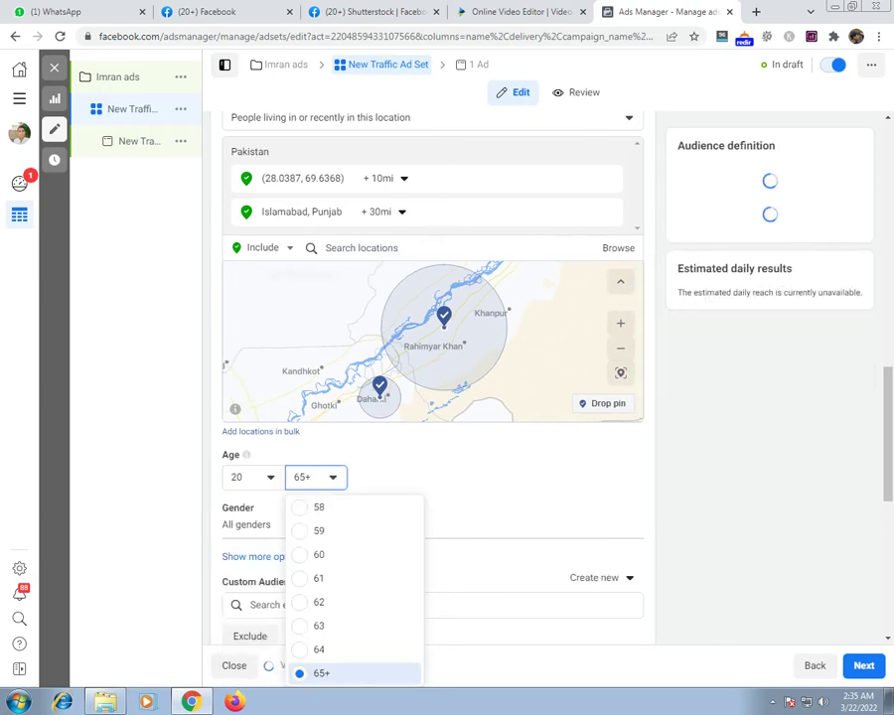
scroll(352, 586, up, 2)
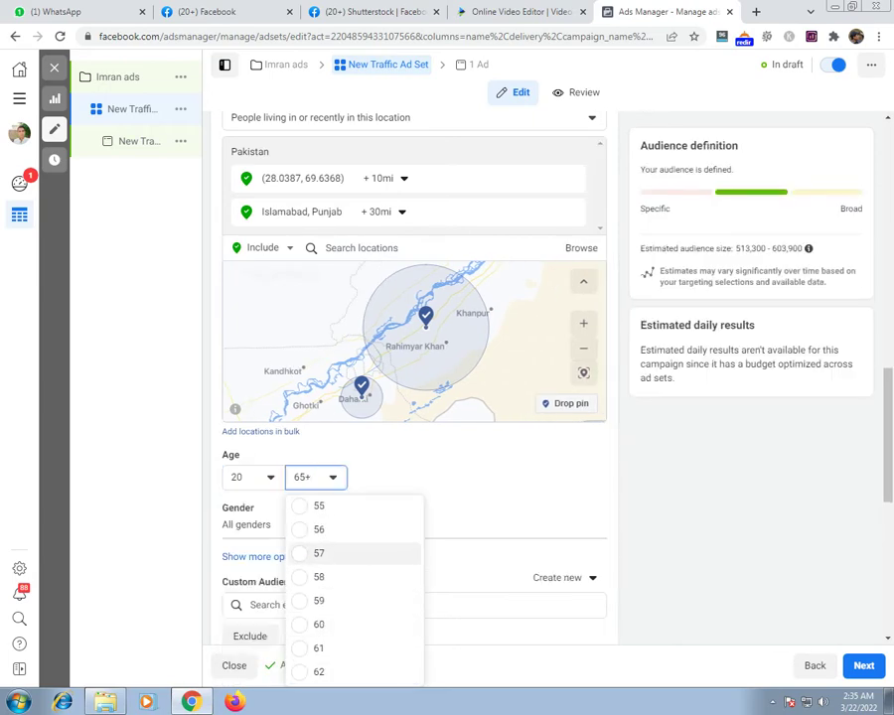
scroll(353, 551, up, 2)
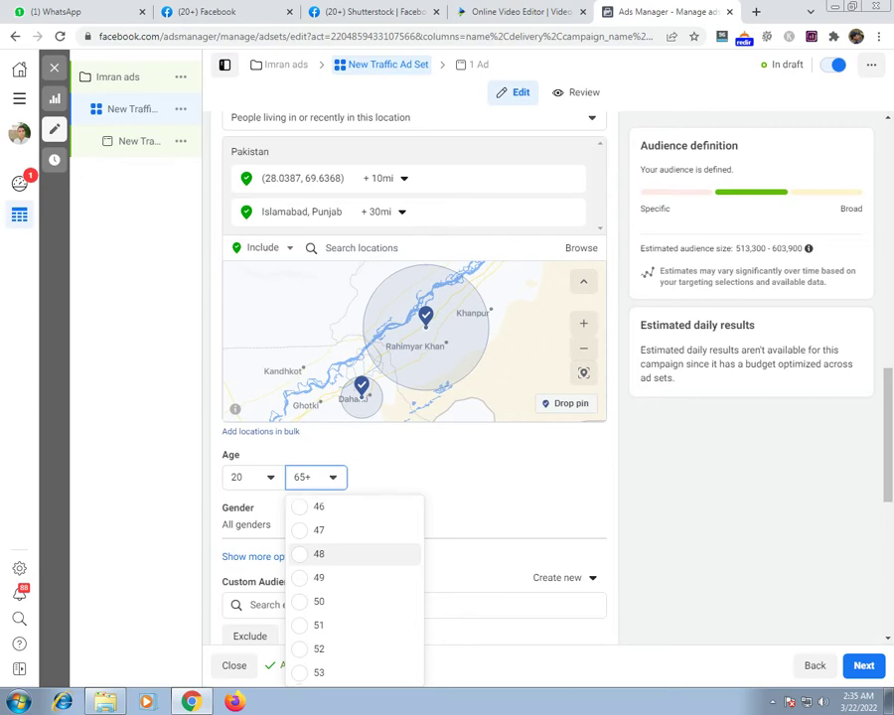
scroll(353, 551, up, 1)
scroll(352, 548, up, 1)
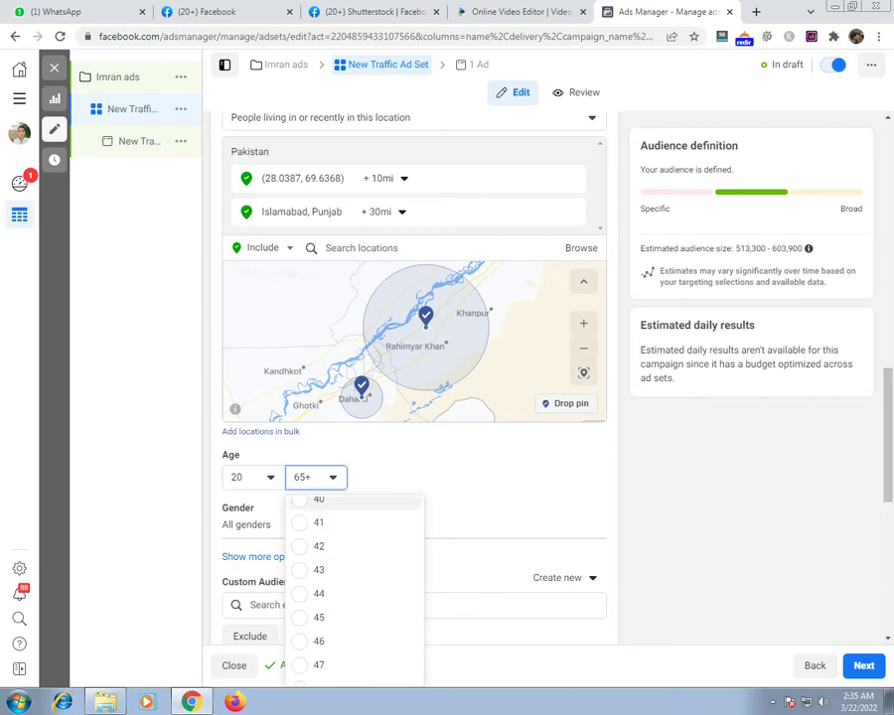
click(353, 499)
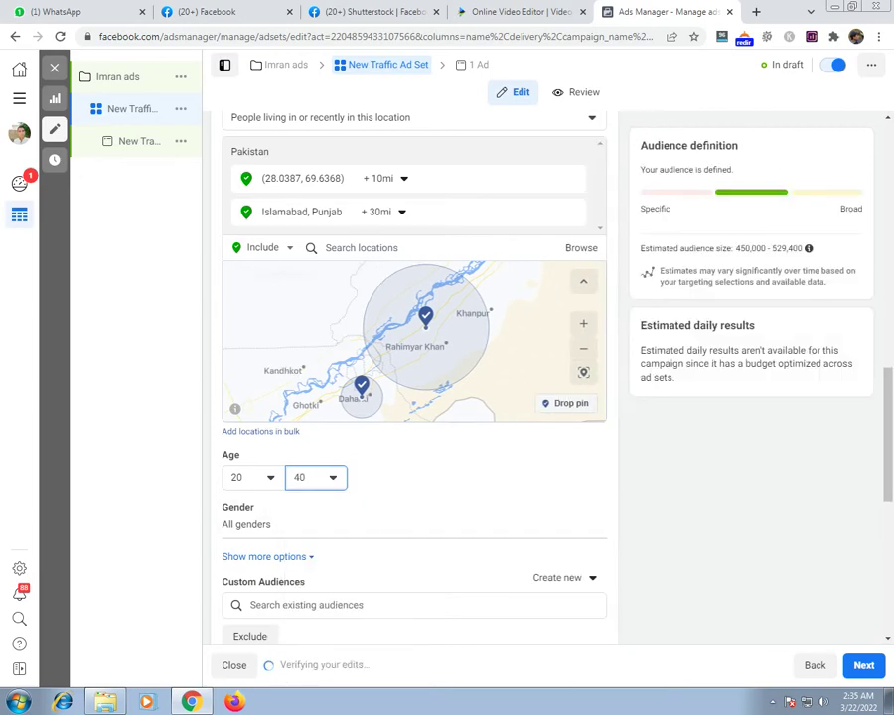
- Look through the existing Custom Audiences lists, covering all, lookalike and custom audiences
scroll(413, 377, down, 2)
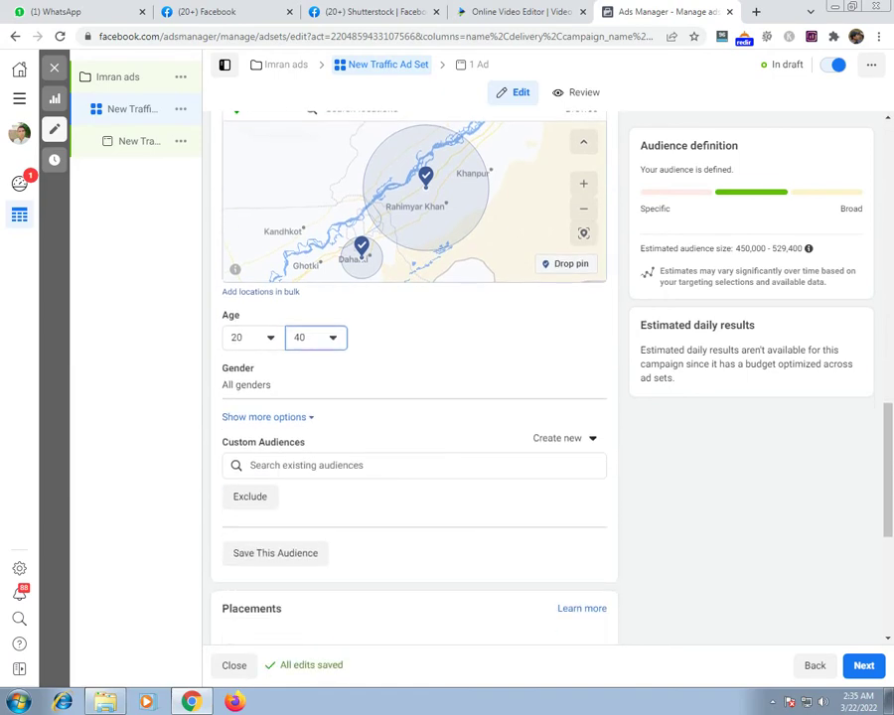
scroll(413, 378, down, 3)
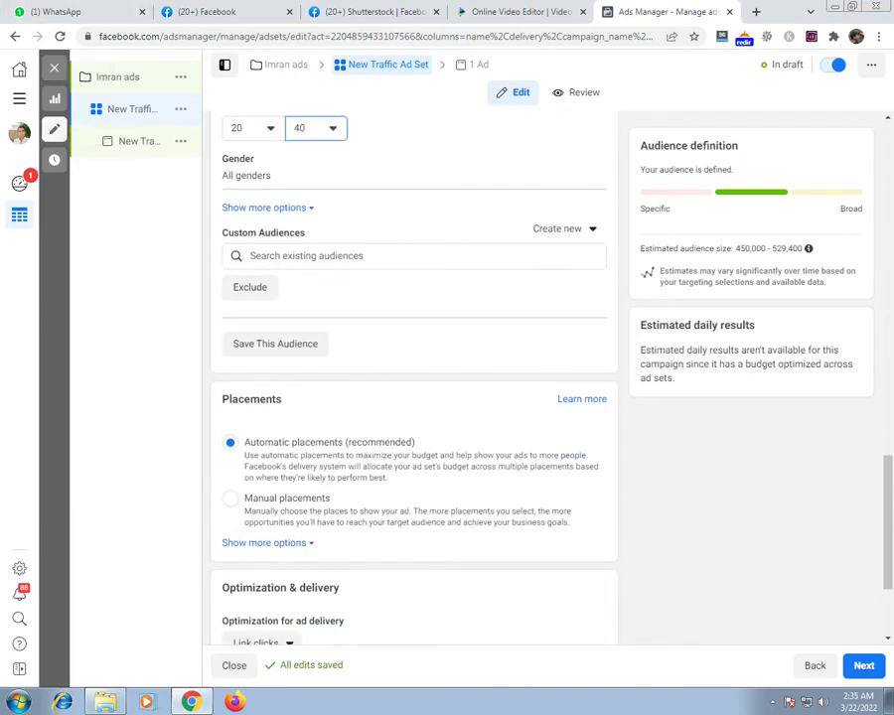
click(358, 257)
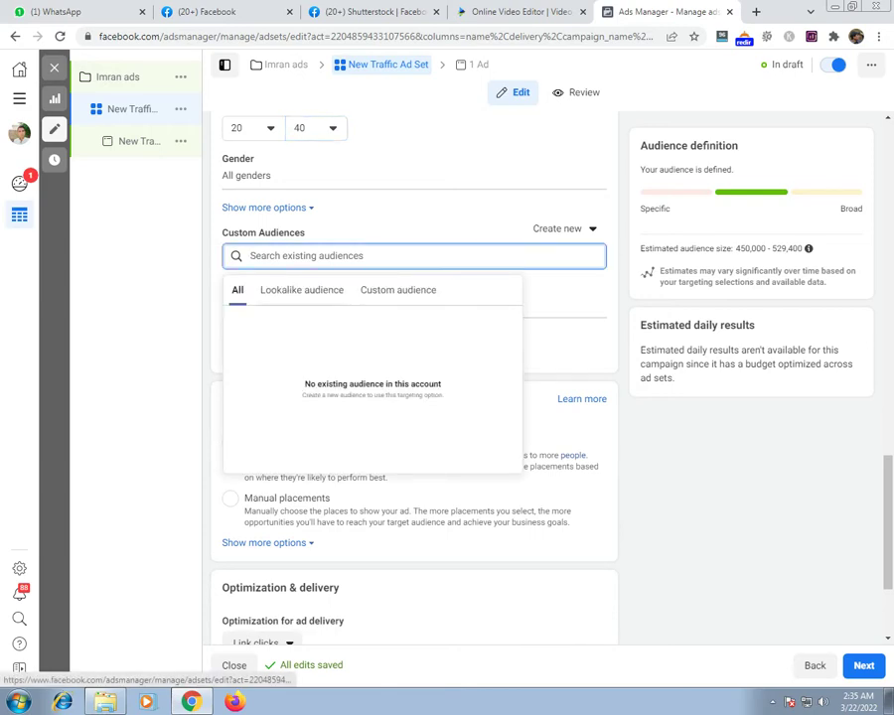
click(302, 290)
click(397, 290)
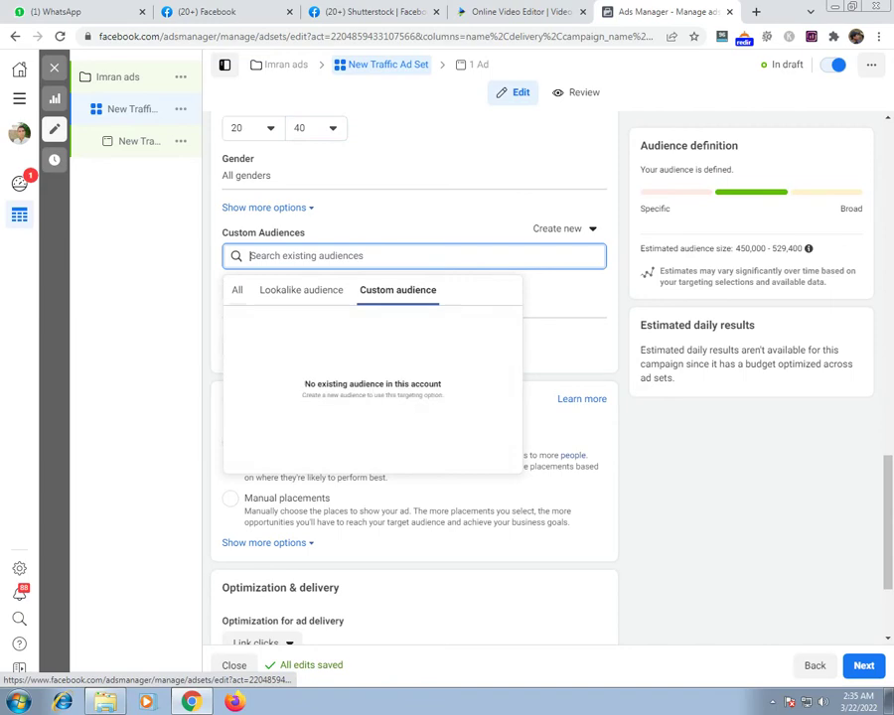
click(238, 289)
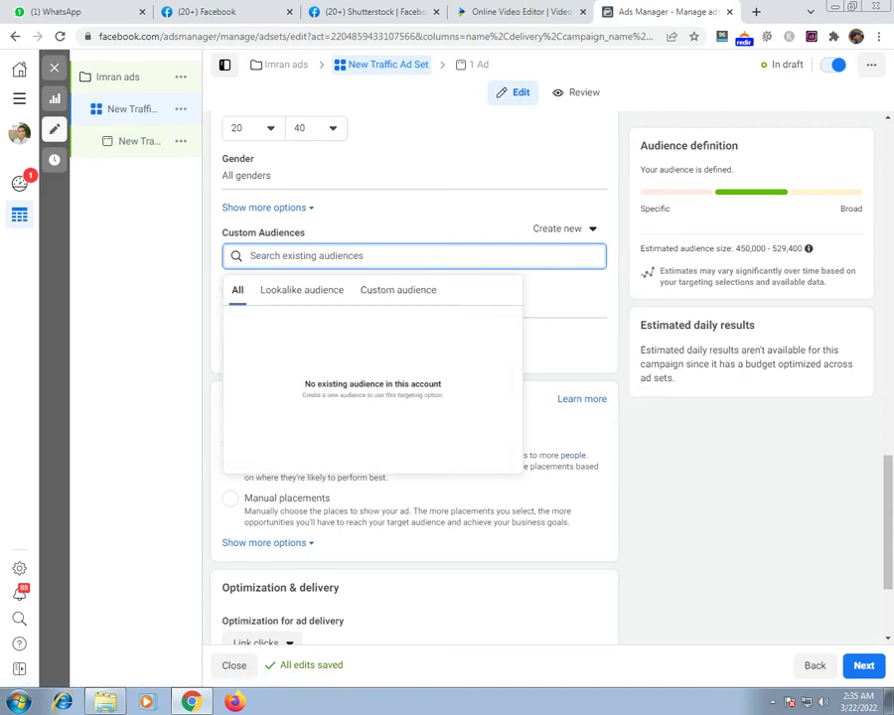
scroll(414, 398, down, 3)
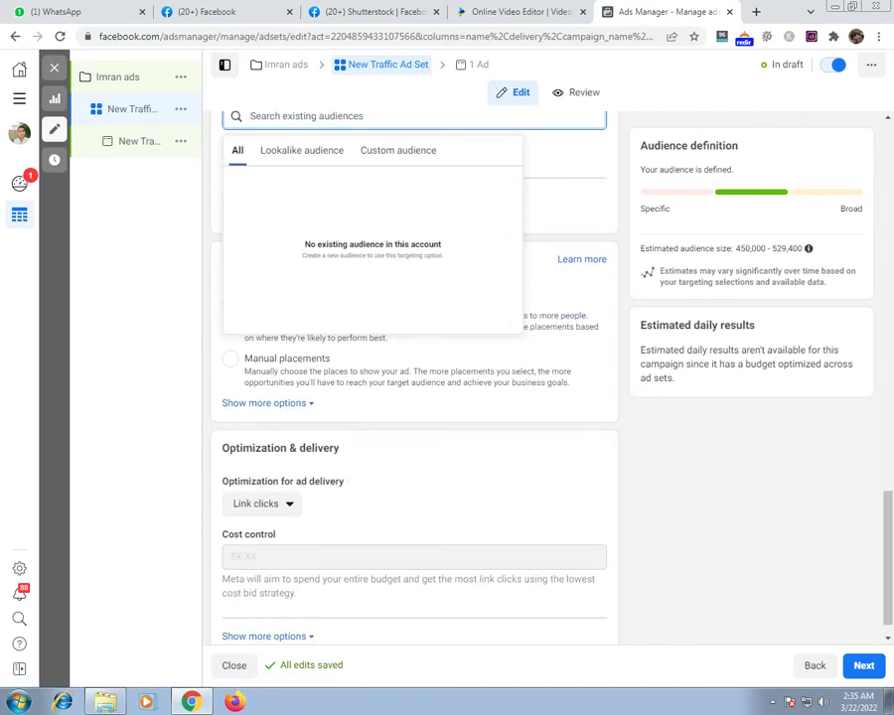
scroll(414, 397, up, 3)
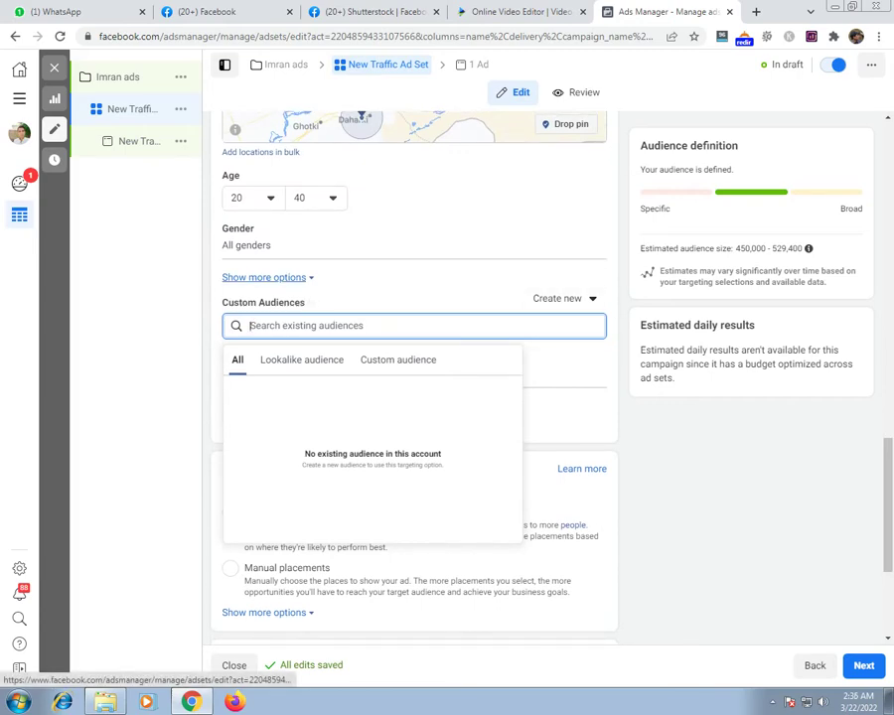
- Use manual placements that exclude the Instagram and Messenger platforms and the Facebook right column placement
scroll(263, 277, down, 3)
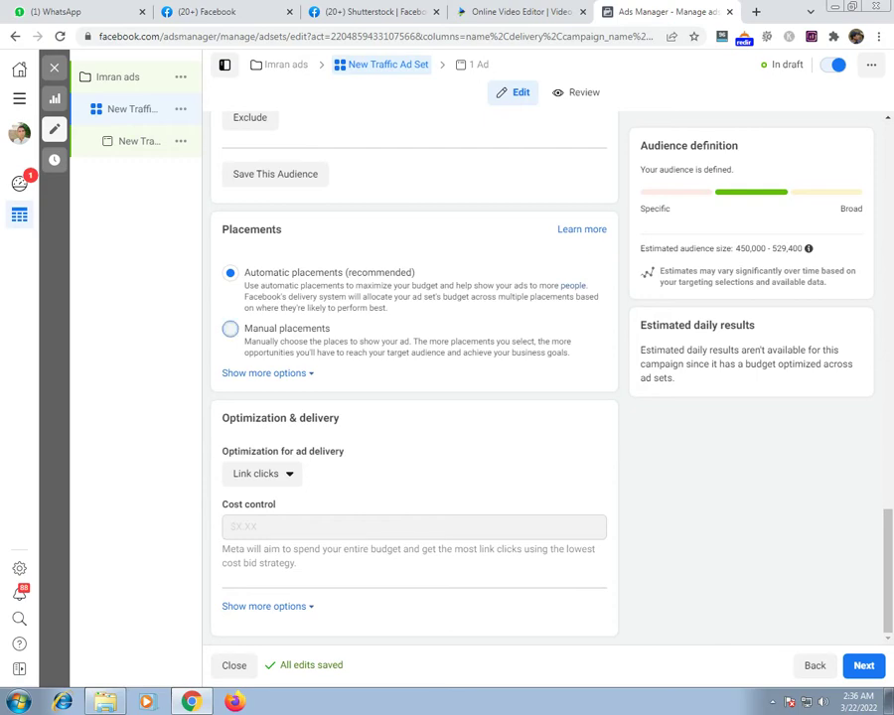
click(230, 328)
scroll(229, 328, down, 2)
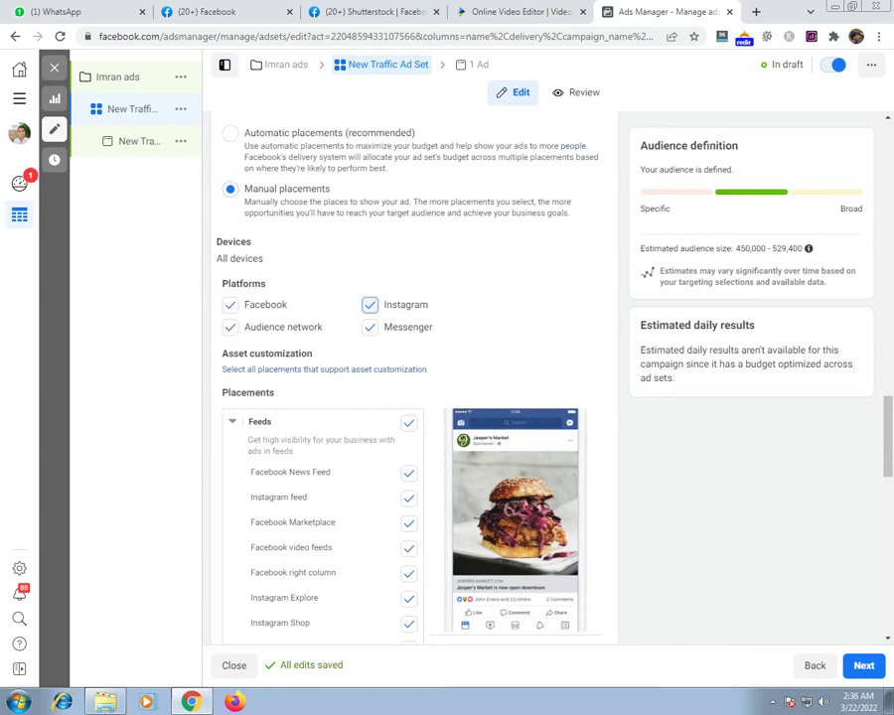
click(369, 305)
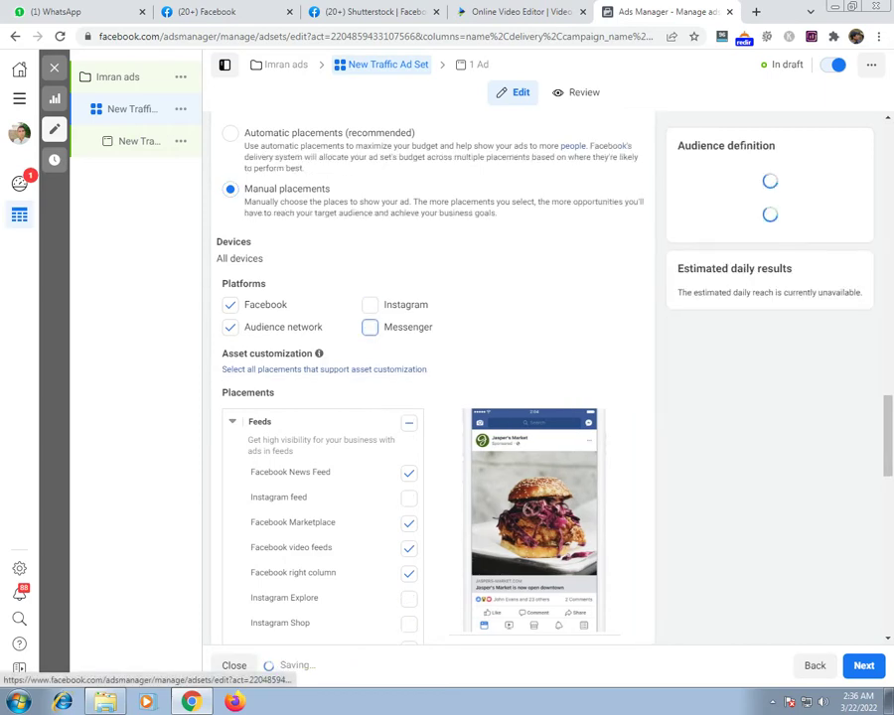
scroll(327, 438, down, 3)
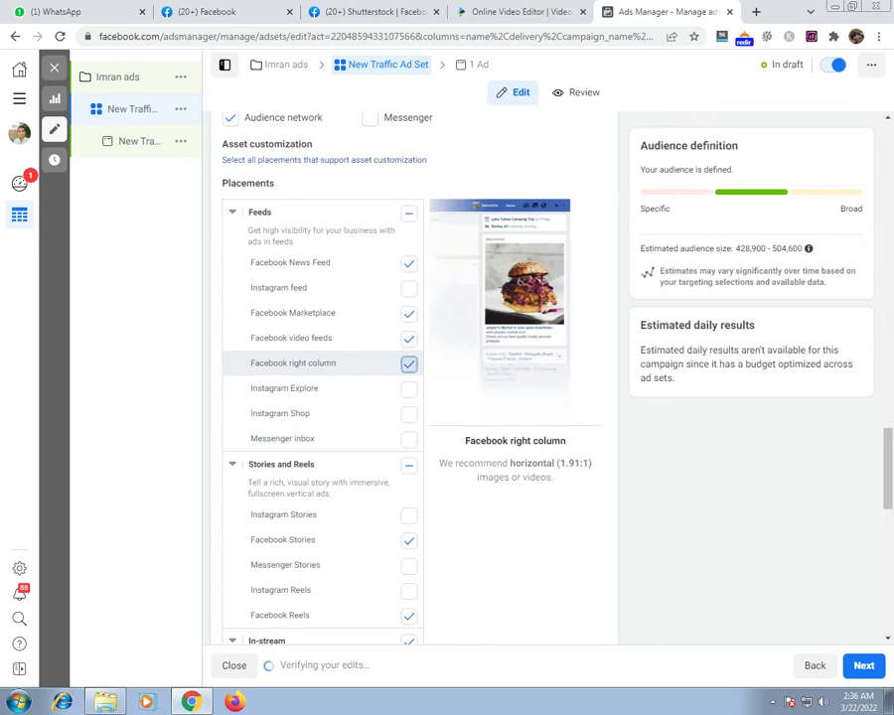
click(408, 363)
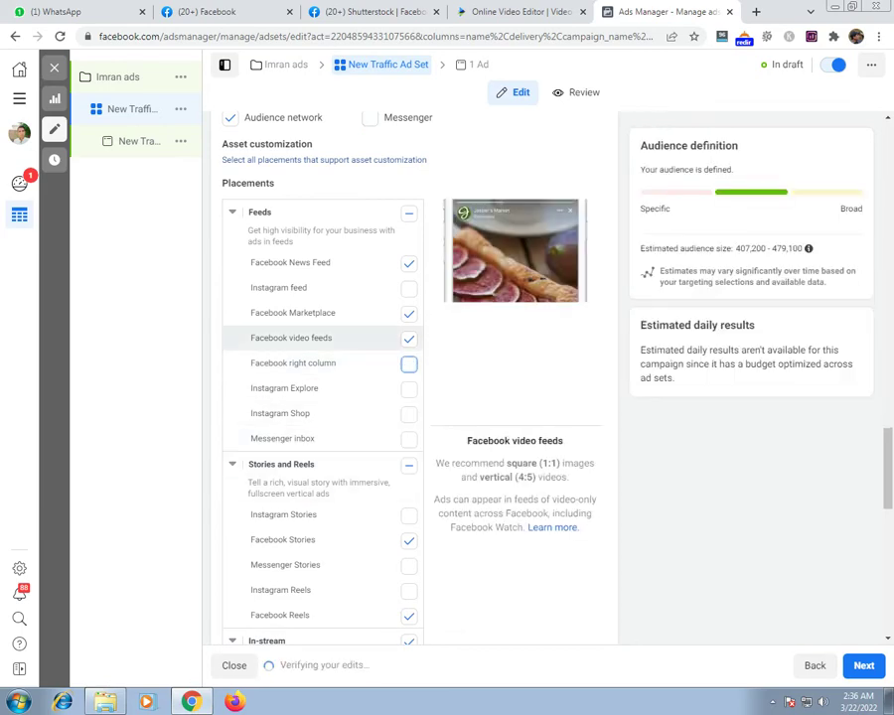
- Exclude the Facebook video feeds and Facebook in-stream videos placements from the ad set
click(408, 339)
scroll(328, 338, down, 2)
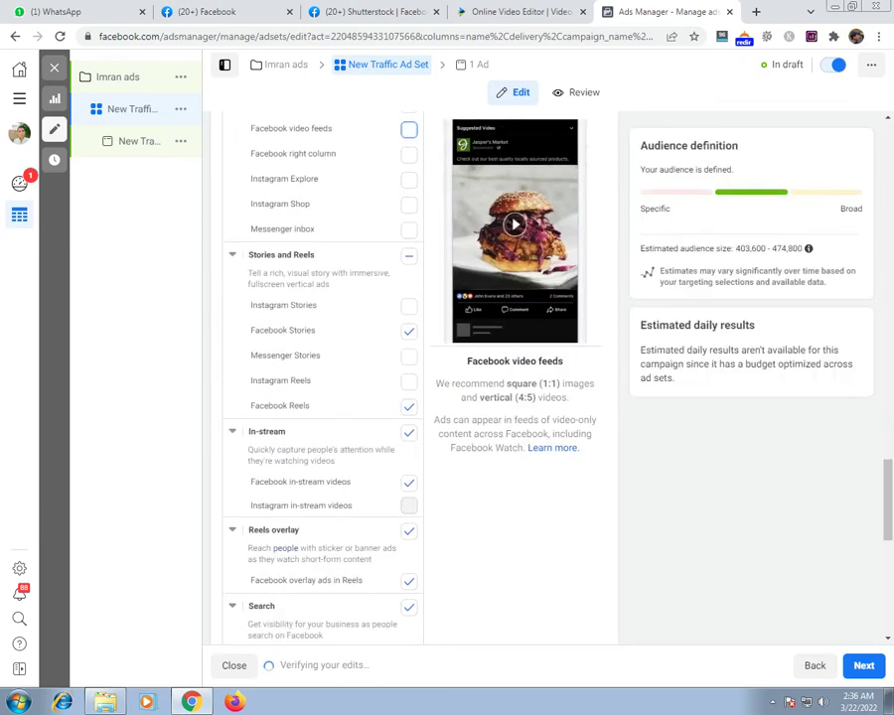
scroll(328, 412, down, 2)
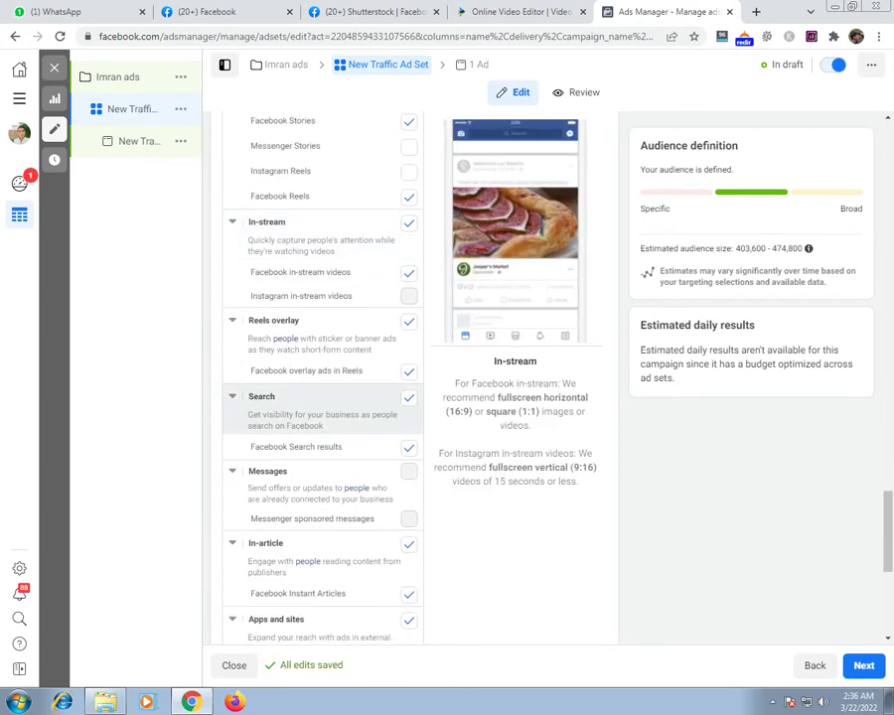
click(408, 222)
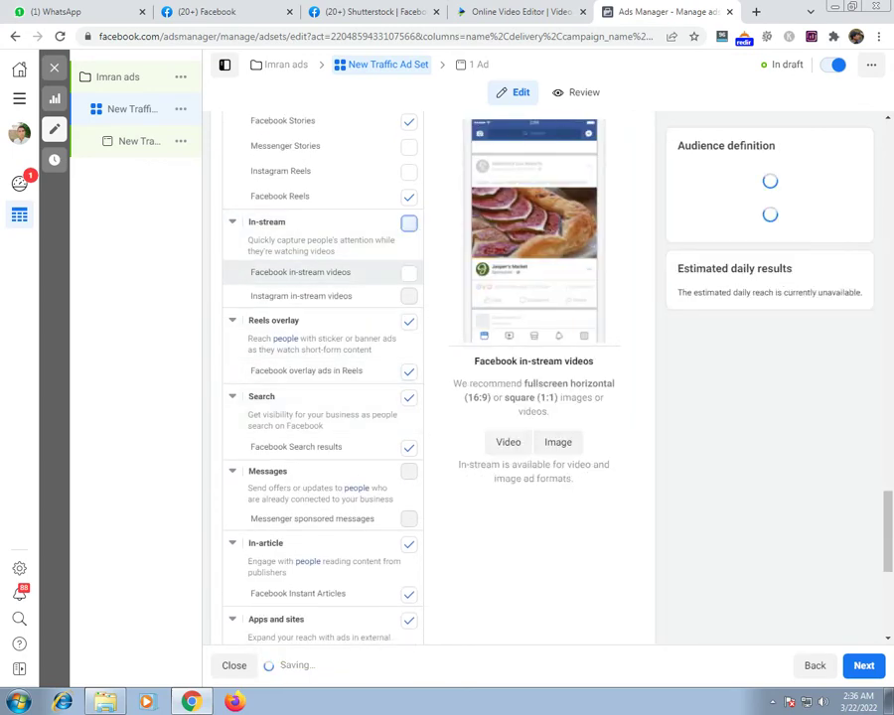
click(409, 273)
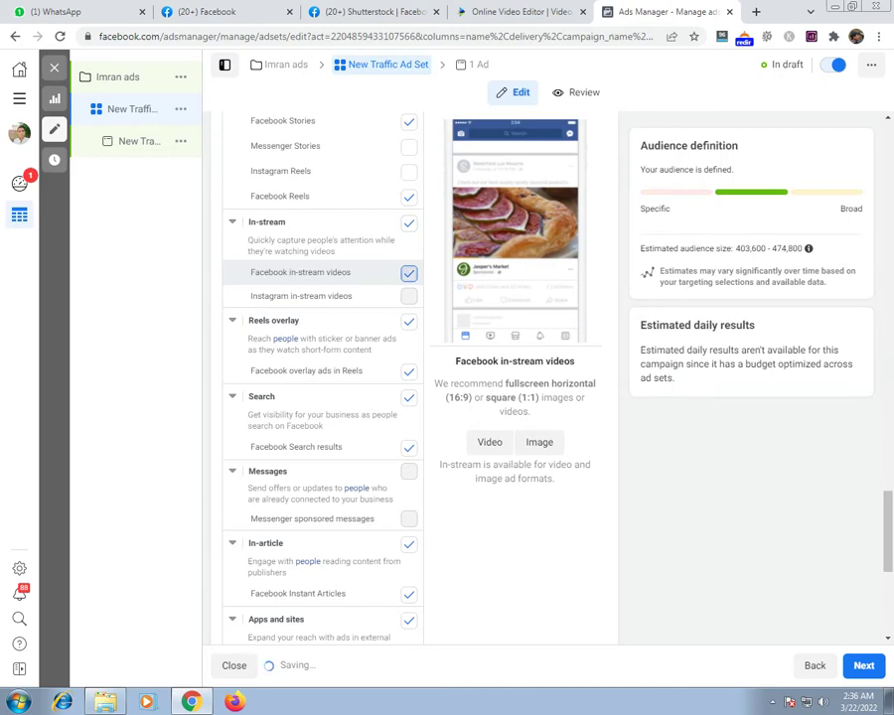
click(408, 272)
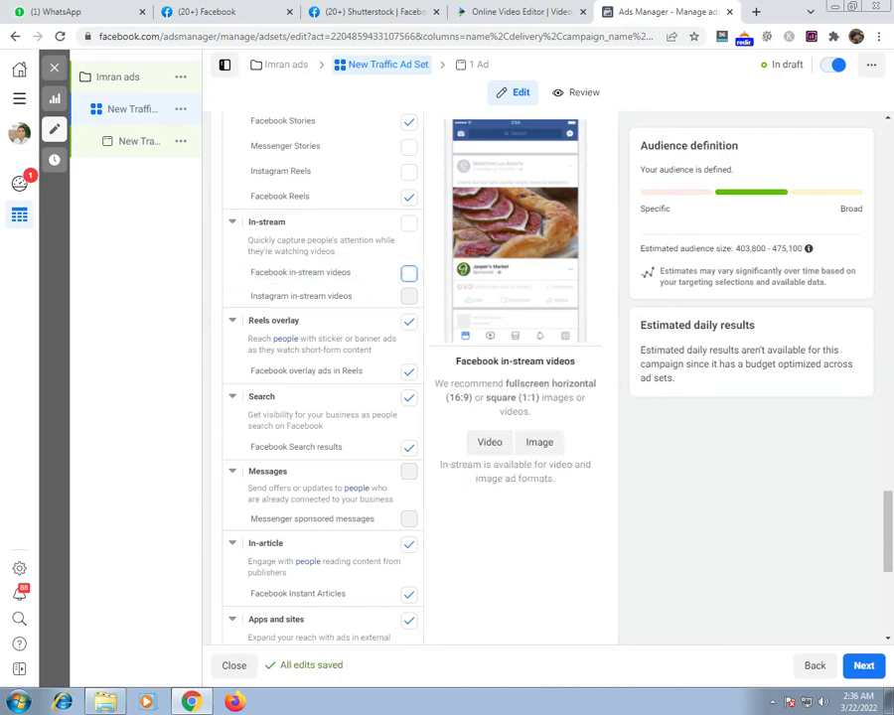
- Review the ad set's settings, covering delivery optimization, traffic destination, schedule and audience
scroll(413, 377, down, 4)
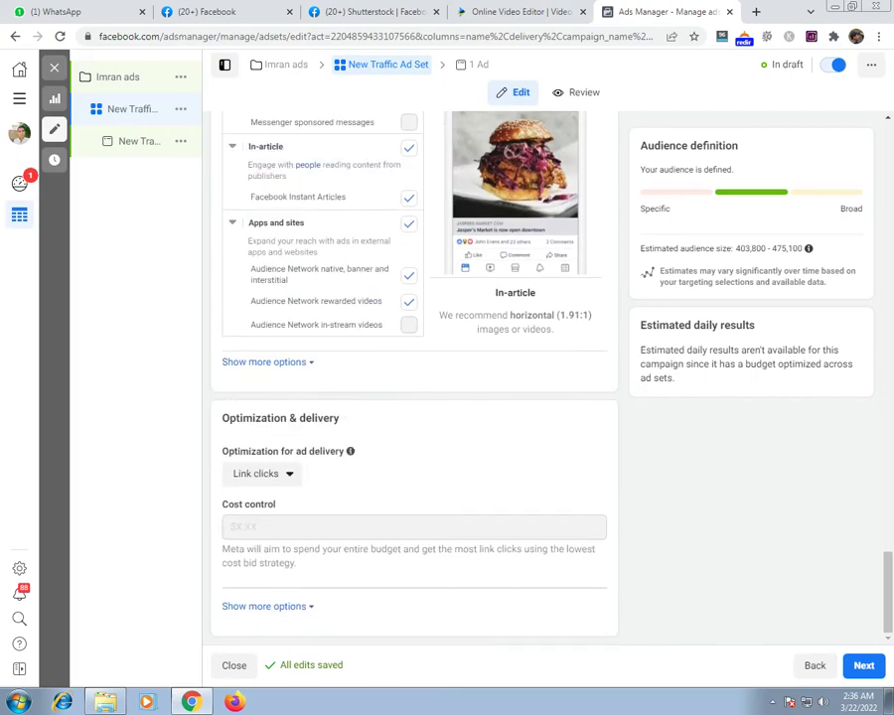
scroll(413, 378, up, 15)
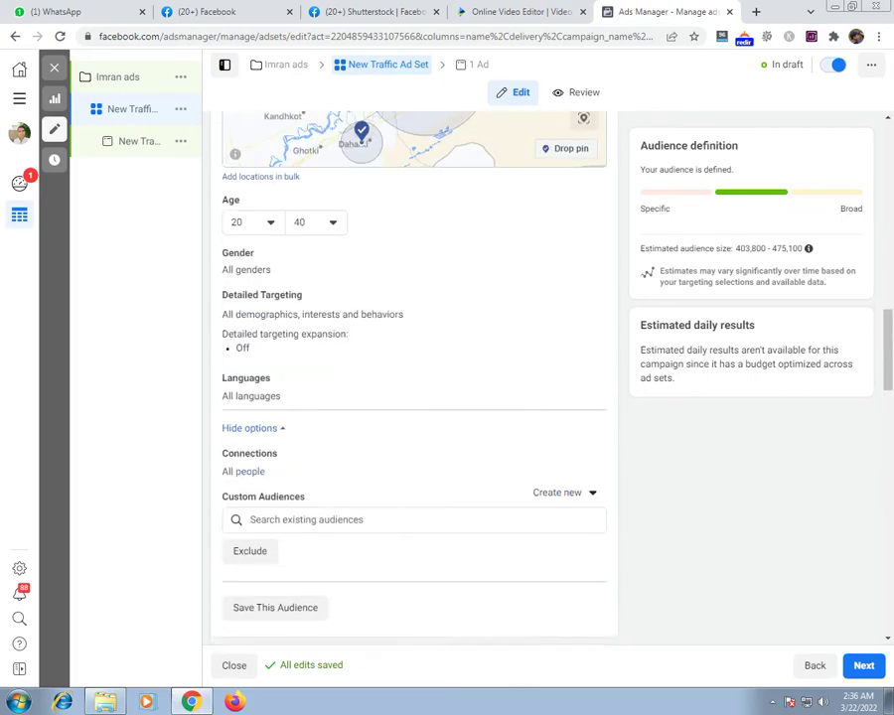
scroll(413, 377, up, 6)
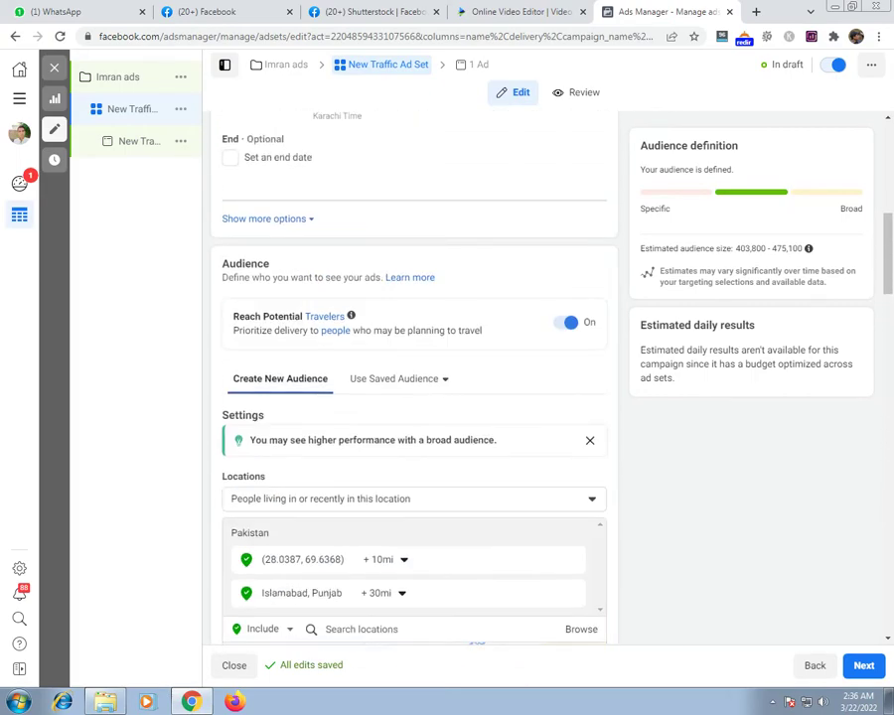
scroll(413, 378, up, 5)
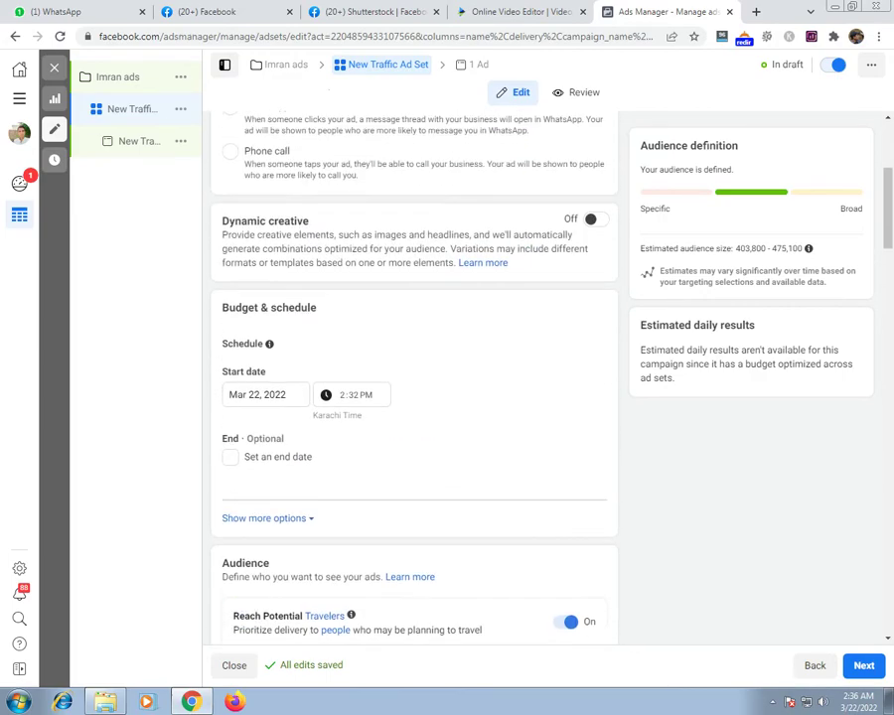
scroll(413, 378, up, 1)
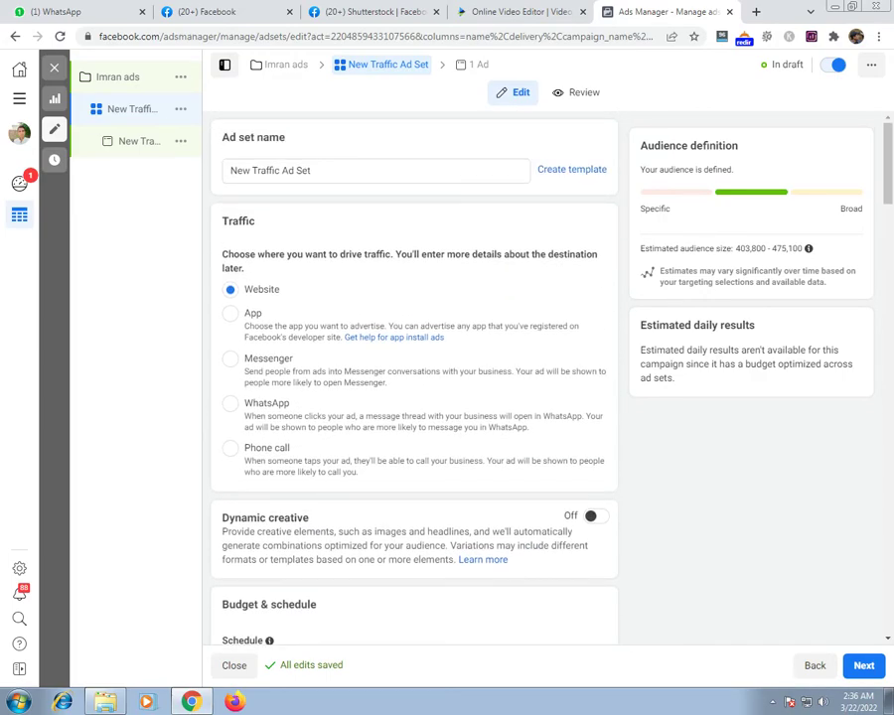
scroll(413, 378, down, 4)
scroll(414, 377, down, 5)
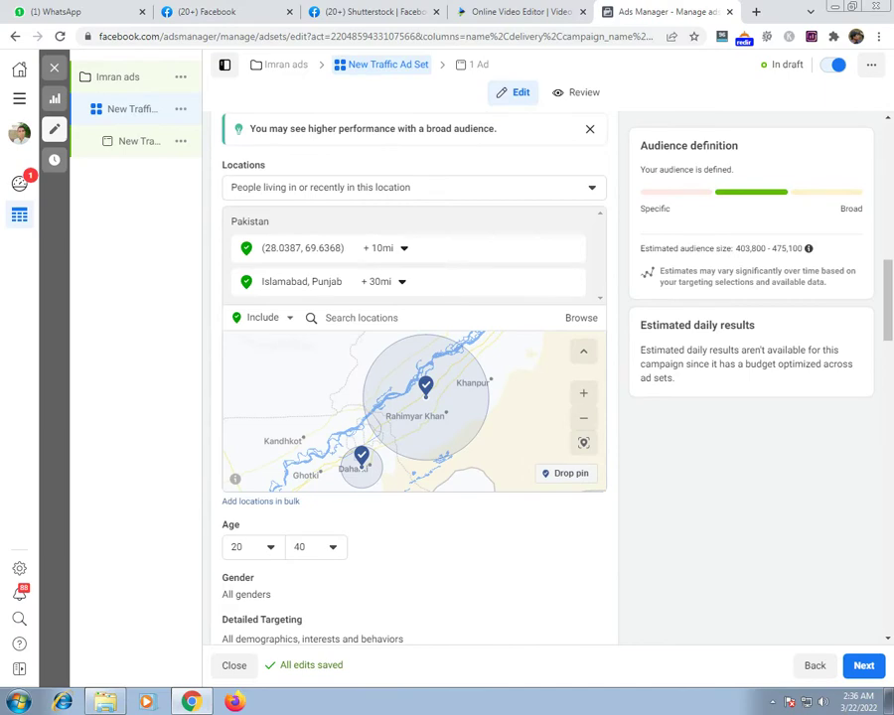
- Add the interest Student to the audience's detailed targeting
scroll(413, 377, down, 1)
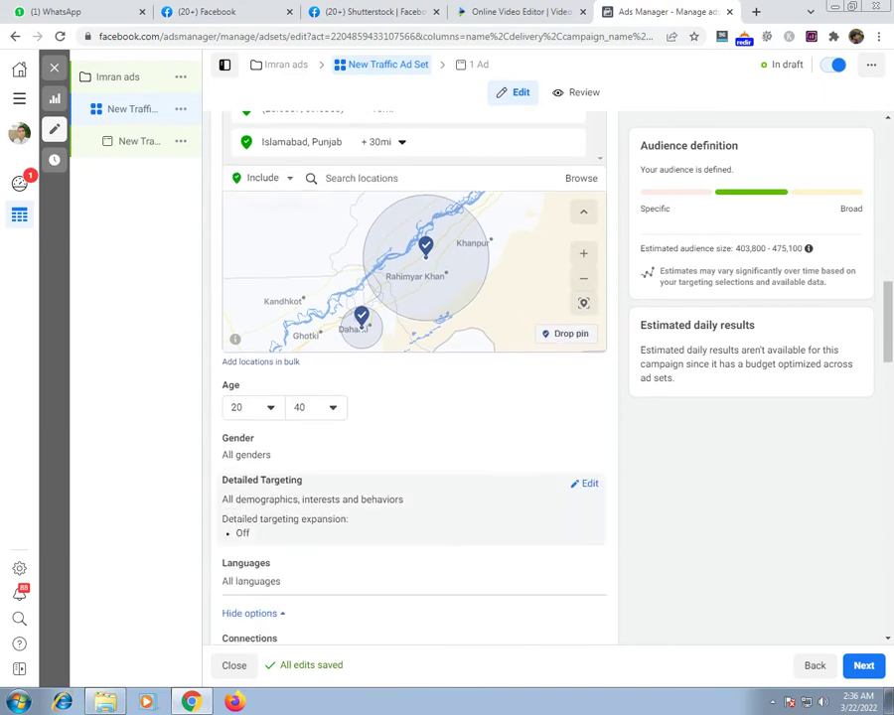
click(589, 483)
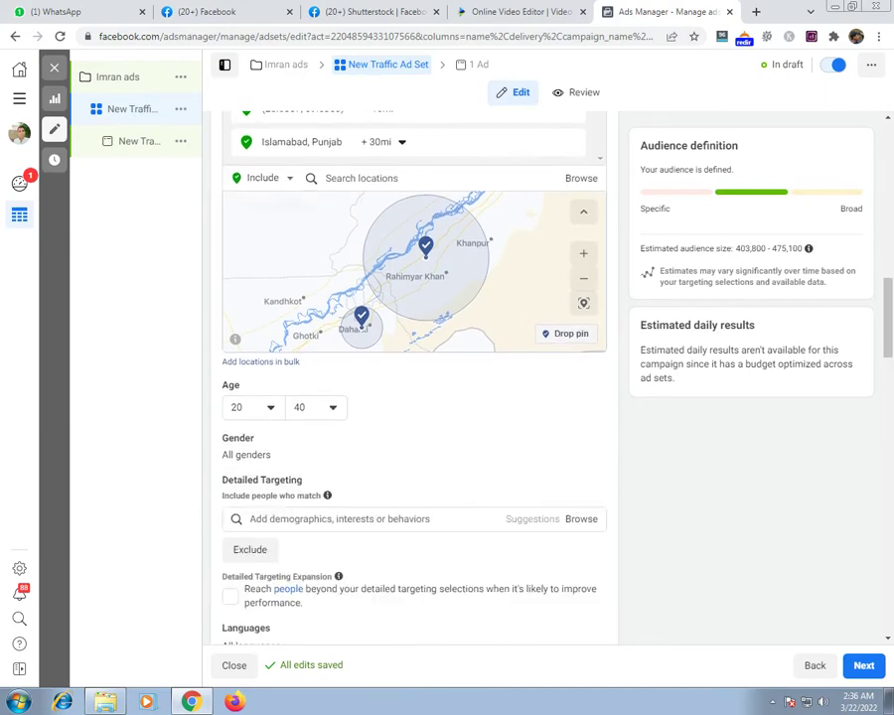
click(357, 520)
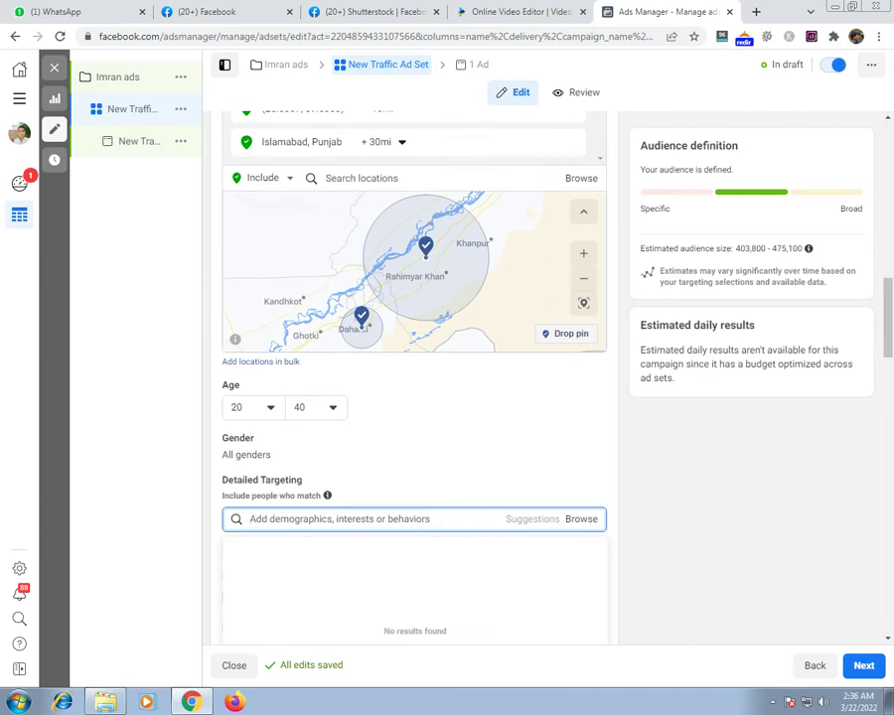
text(s)
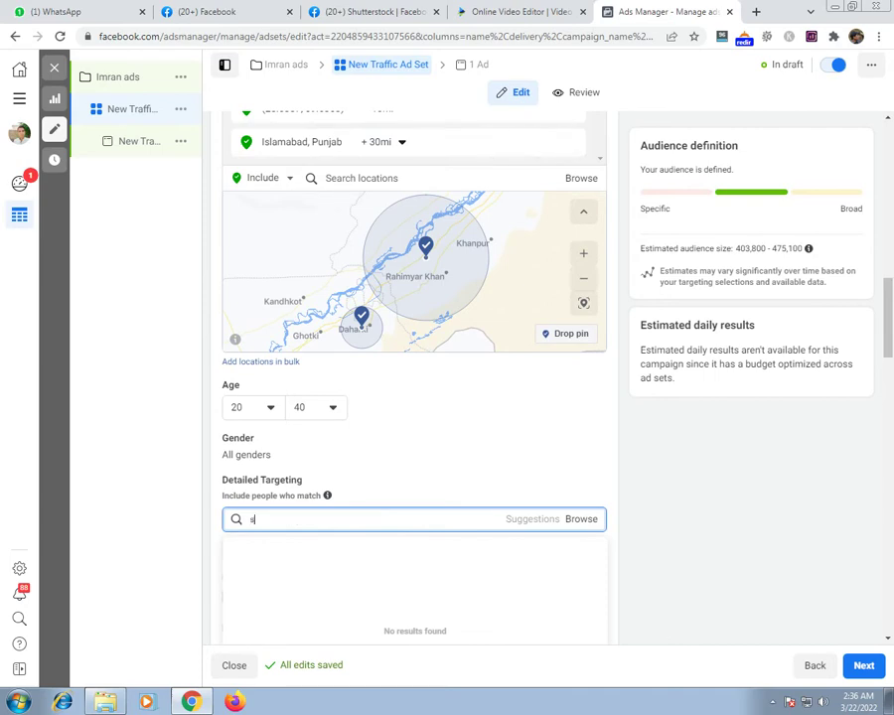
text(t)
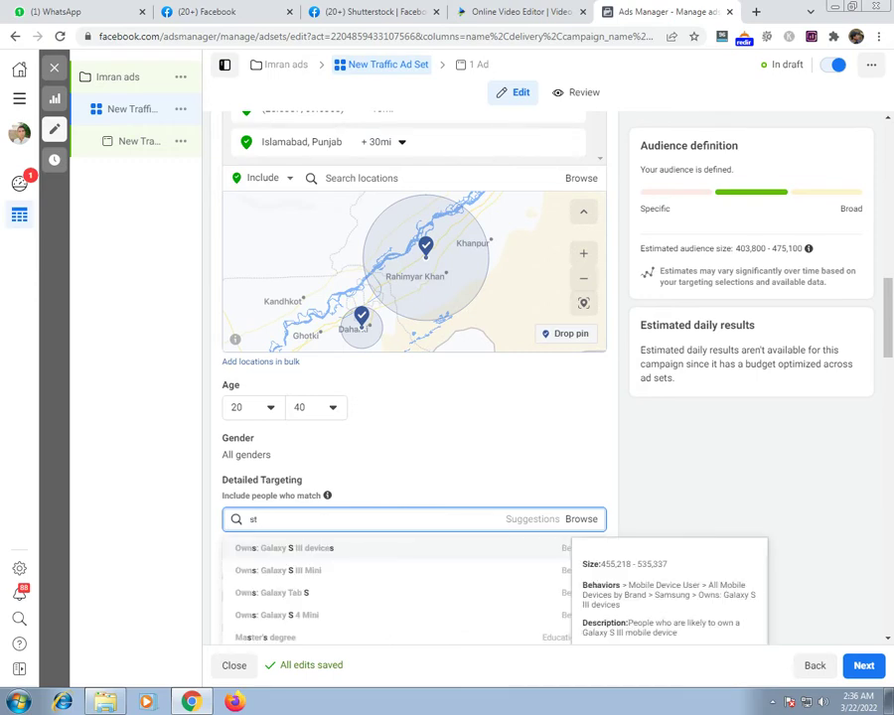
text(udent)
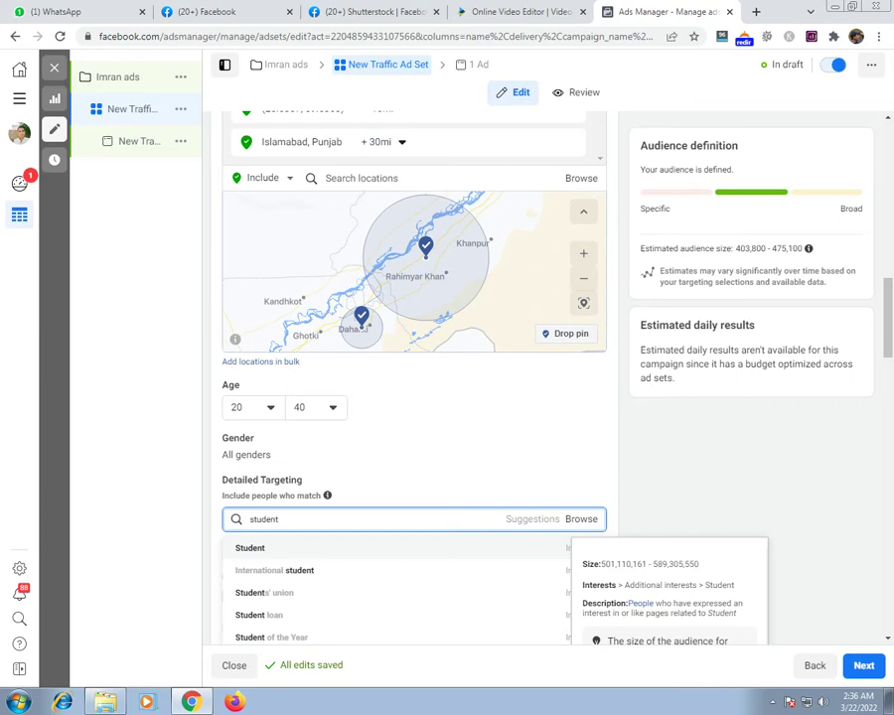
key(Return)
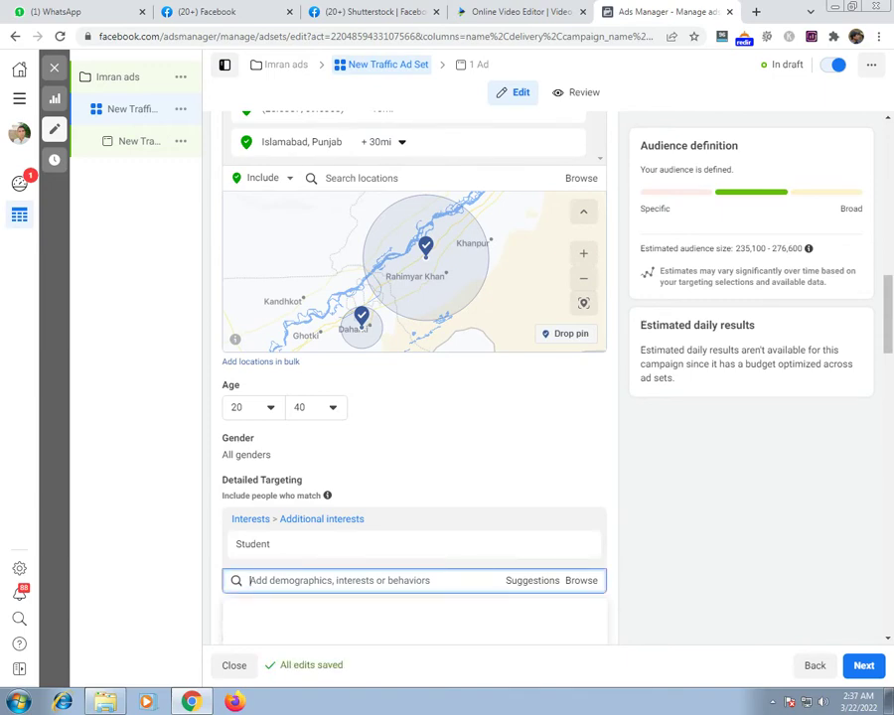
- Try to find a "jobs holder" option for the detailed targeting
text(jobs ho)
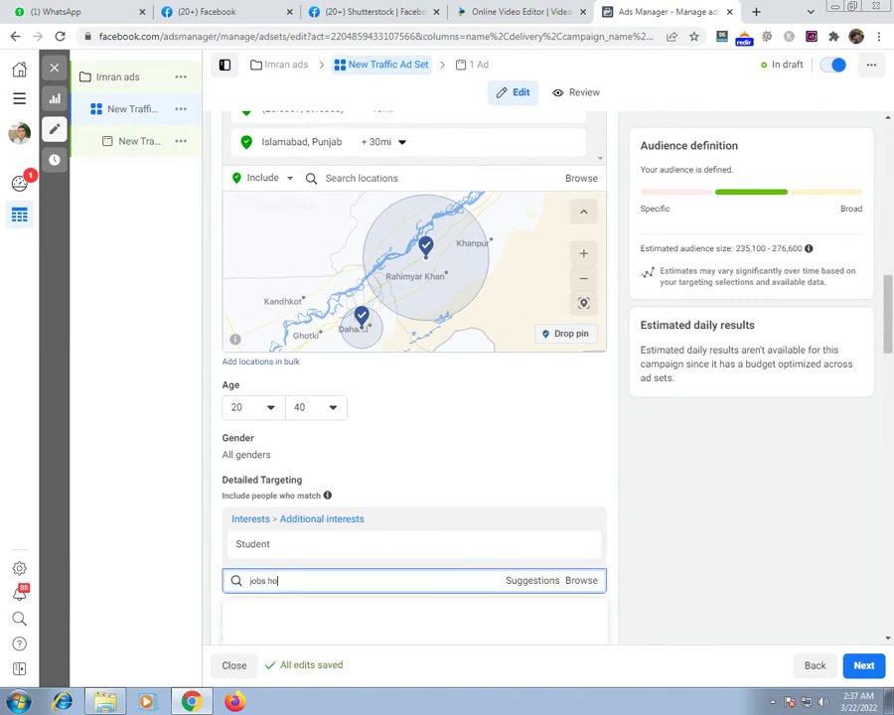
text(lder)
key(BackSpace)
key(BackSpace)
key(BackSpace)
key(BackSpace)
key(BackSpace)
key(BackSpace)
key(BackSpace)
key(BackSpace)
key(BackSpace)
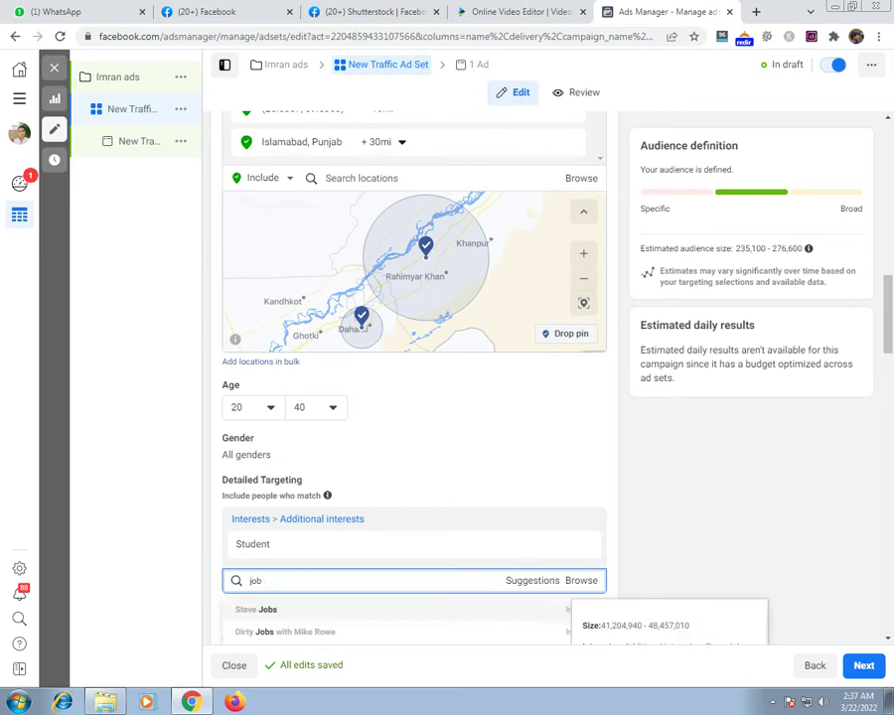
- Search the detailed targeting for "education" and add the education level In college
text(eud)
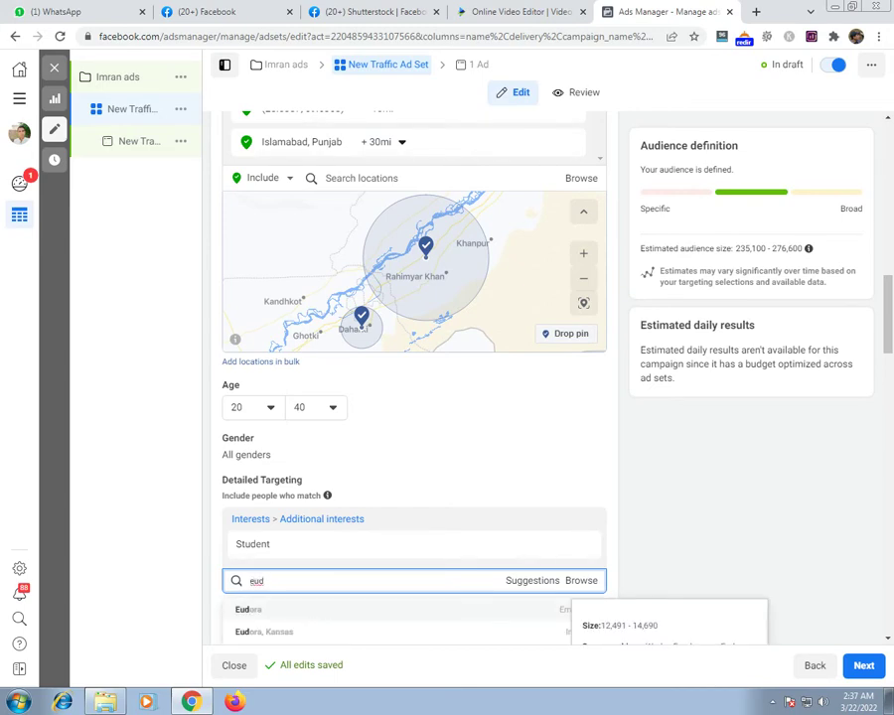
key(BackSpace)
key(BackSpace)
text(ducation)
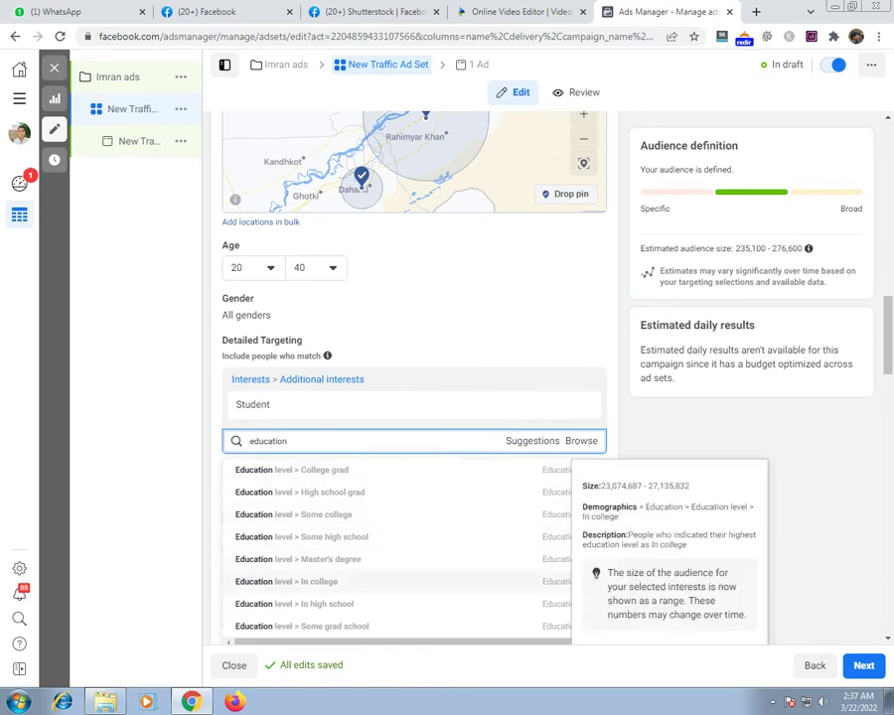
click(289, 581)
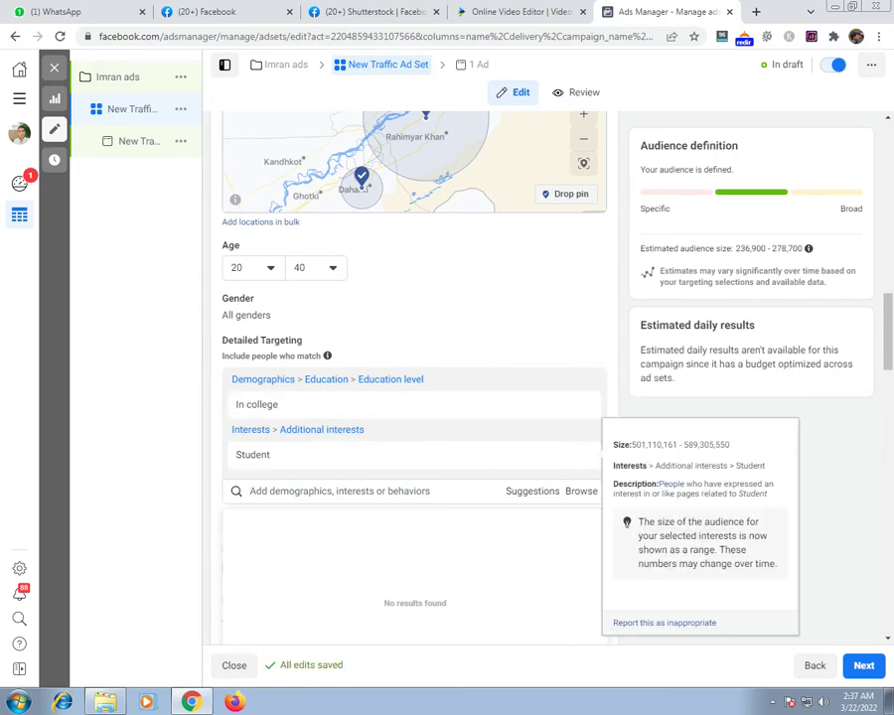
- Review the audience's locations, age and detailed targeting together with the manual placement selection
scroll(414, 377, up, 4)
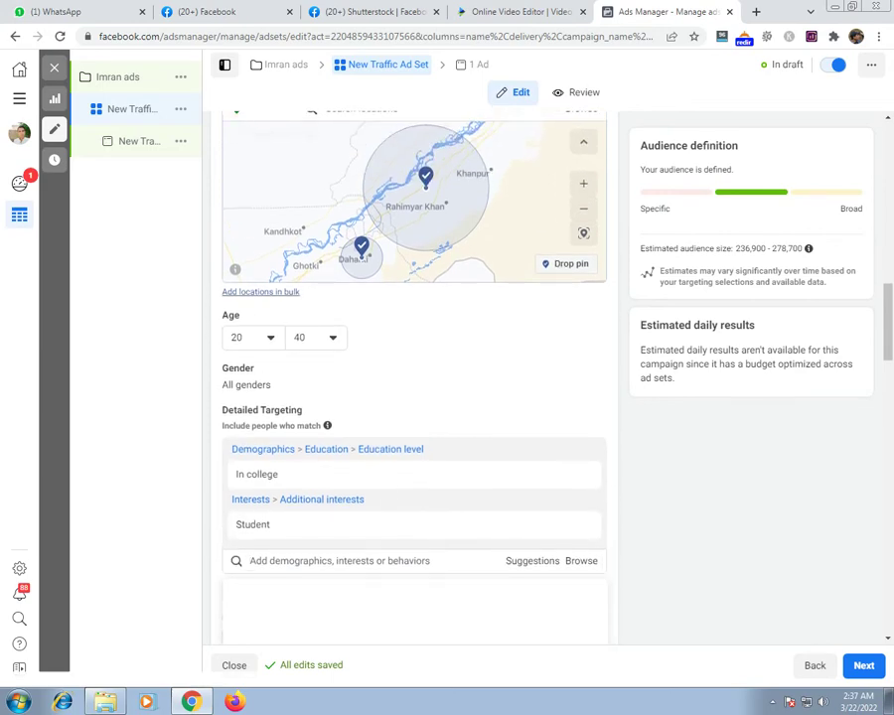
scroll(414, 377, up, 2)
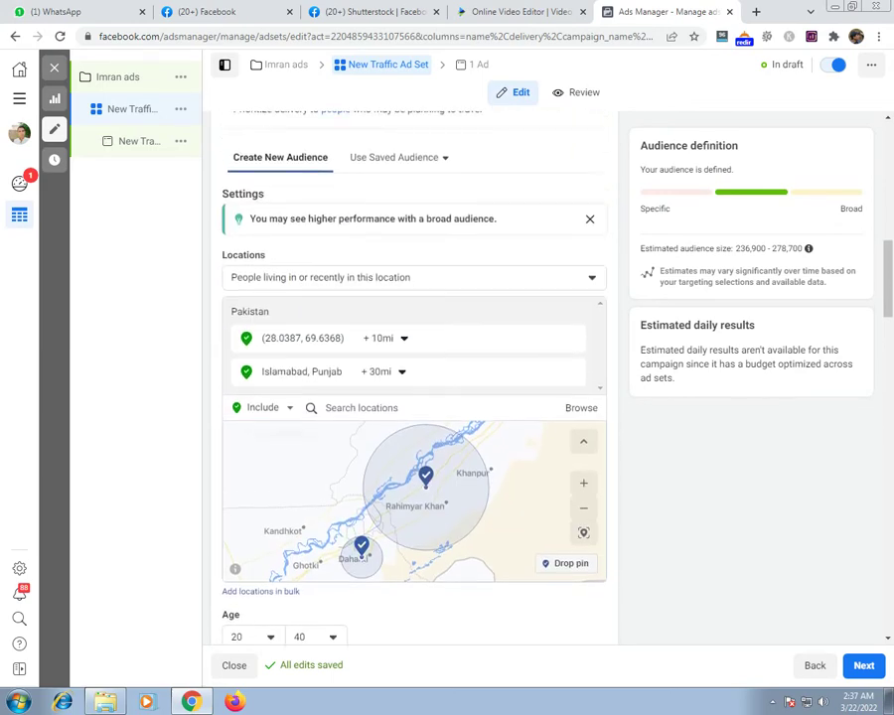
scroll(414, 378, down, 3)
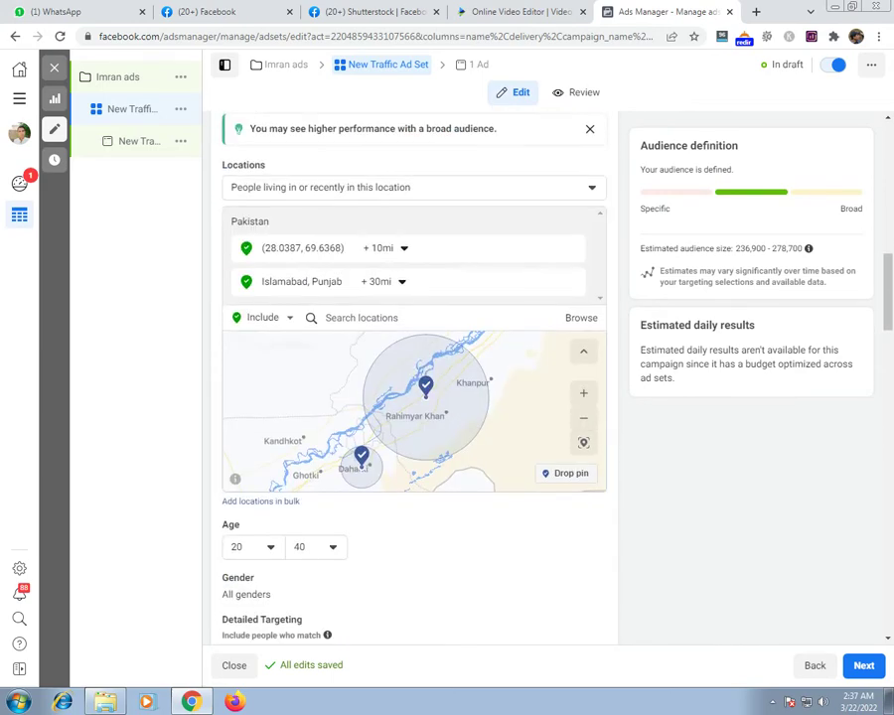
scroll(414, 517, down, 3)
scroll(414, 517, down, 4)
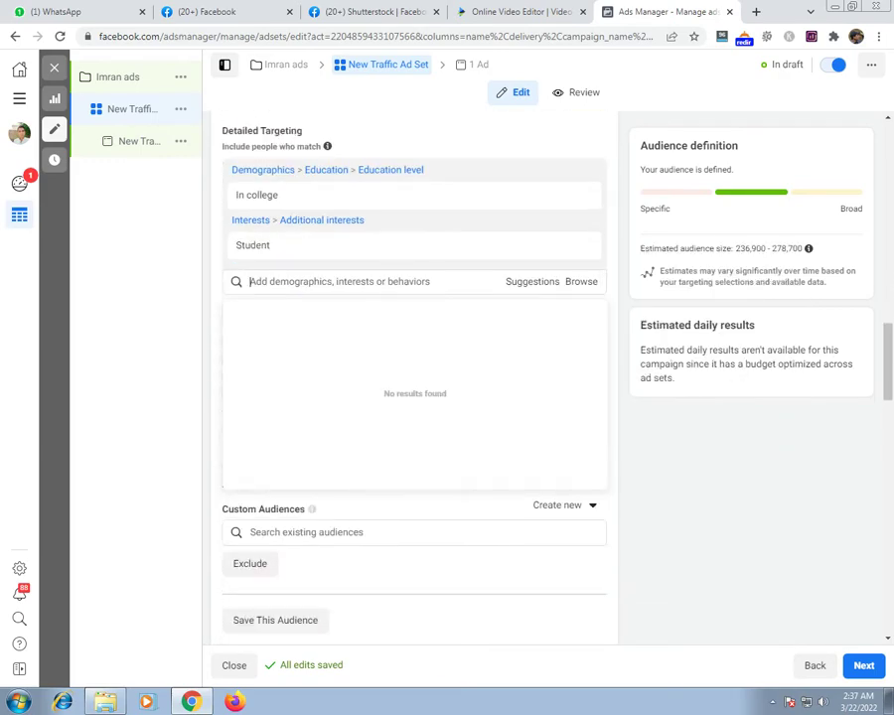
scroll(414, 377, down, 5)
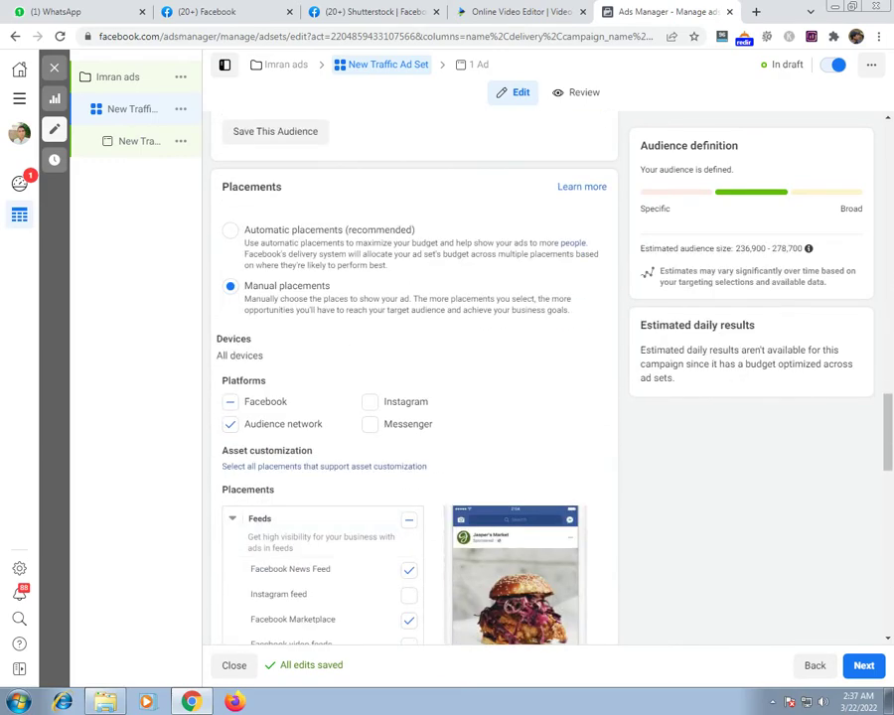
scroll(414, 378, down, 3)
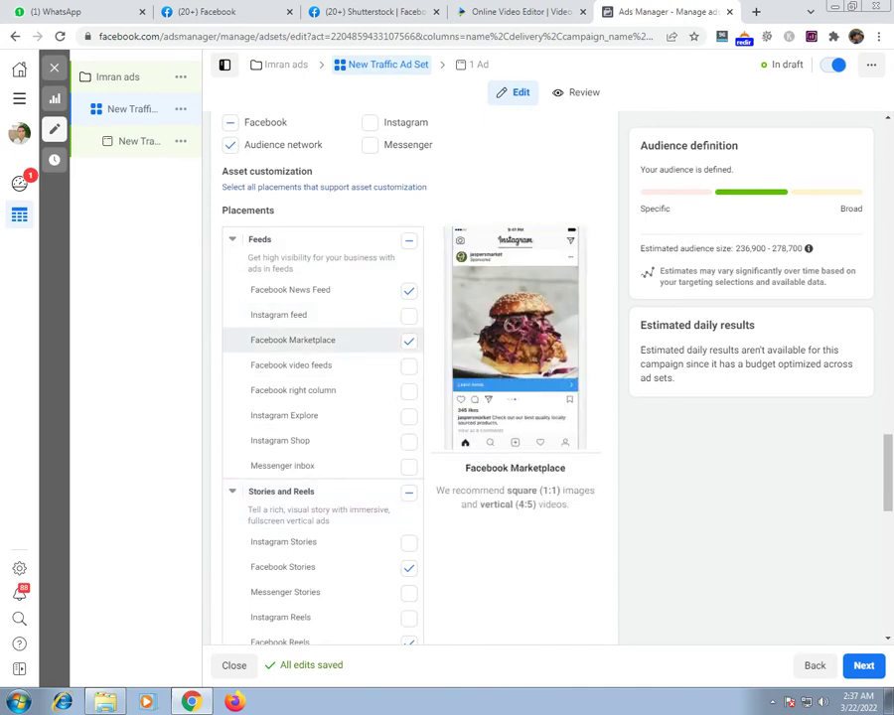
scroll(328, 440, down, 2)
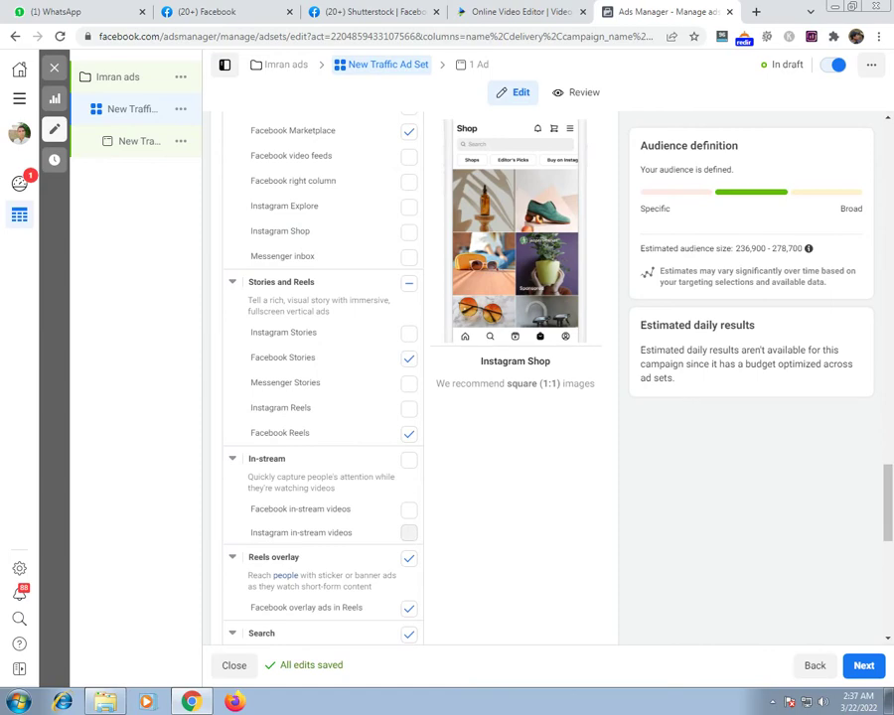
- Keep Link clicks as the optimization for ad delivery and continue to the settings of the New Traffic Ad
scroll(327, 440, down, 5)
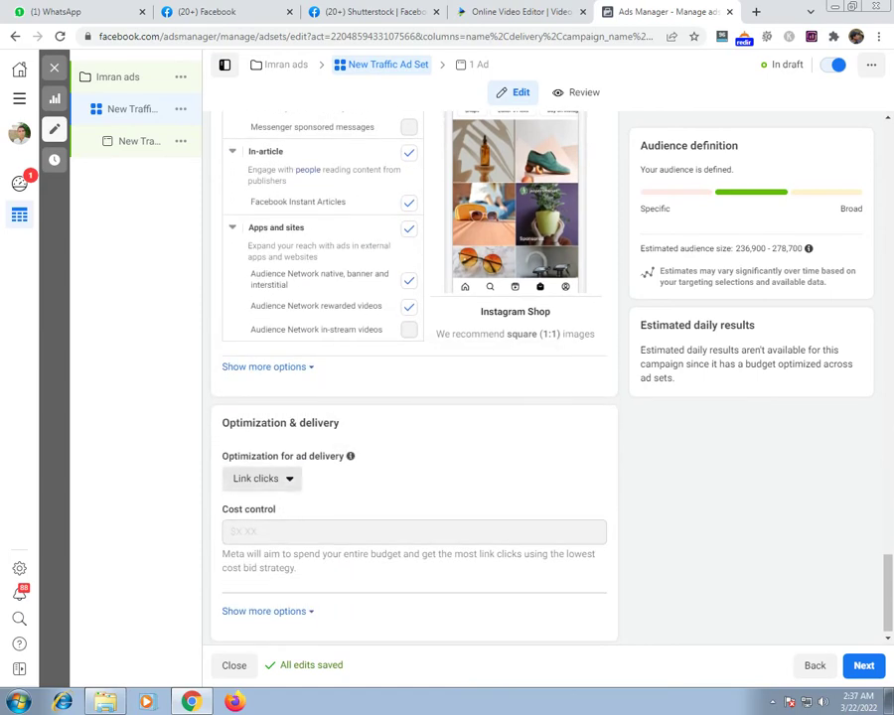
click(256, 479)
click(260, 566)
scroll(327, 527, down, 1)
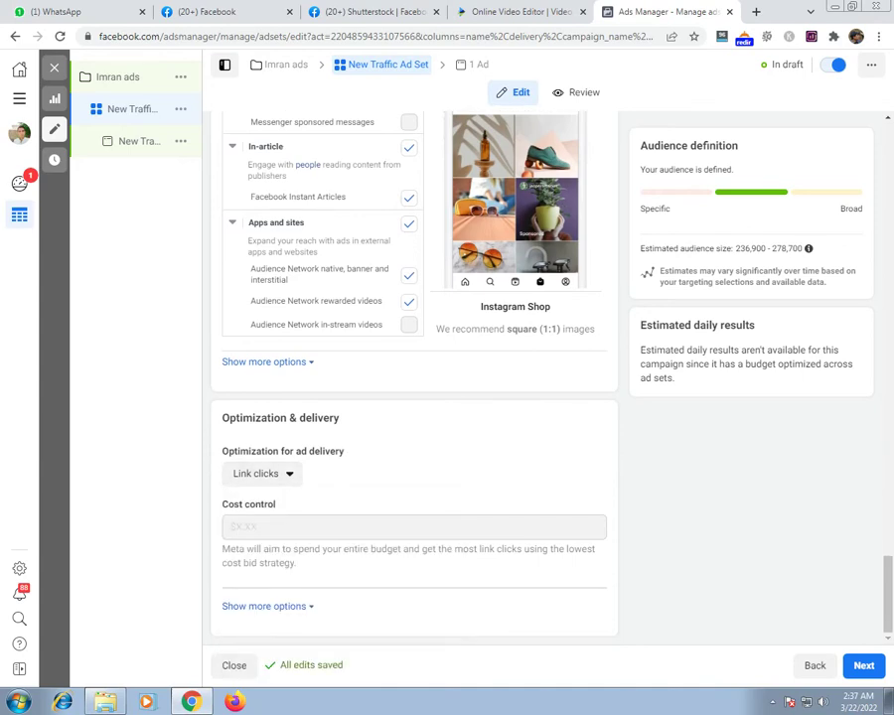
click(863, 667)
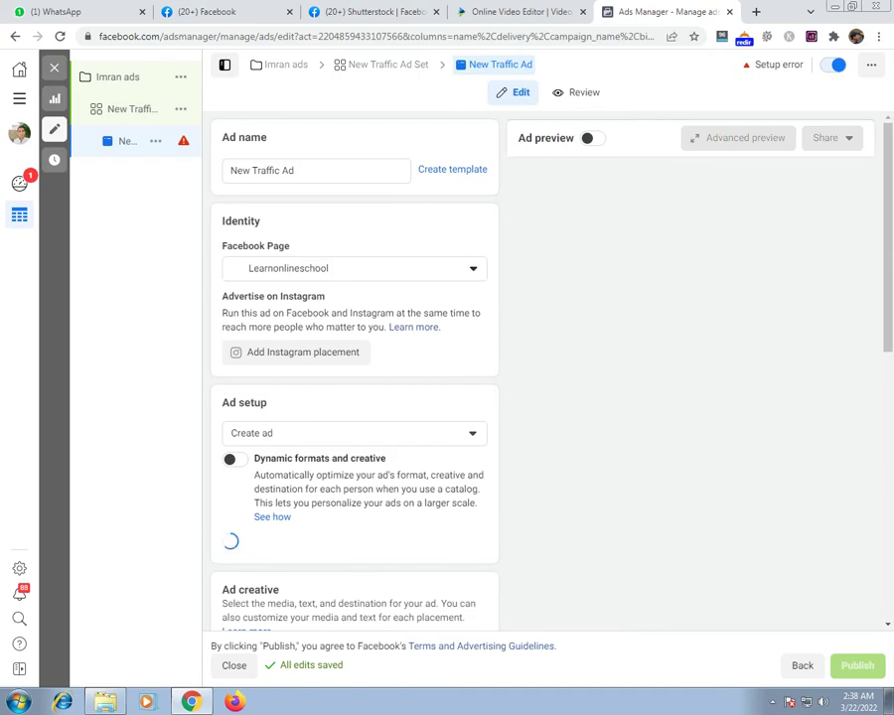
- View the Facebook Pages available for the ad's identity, and return to the sponsored post in the Facebook news feed
click(354, 268)
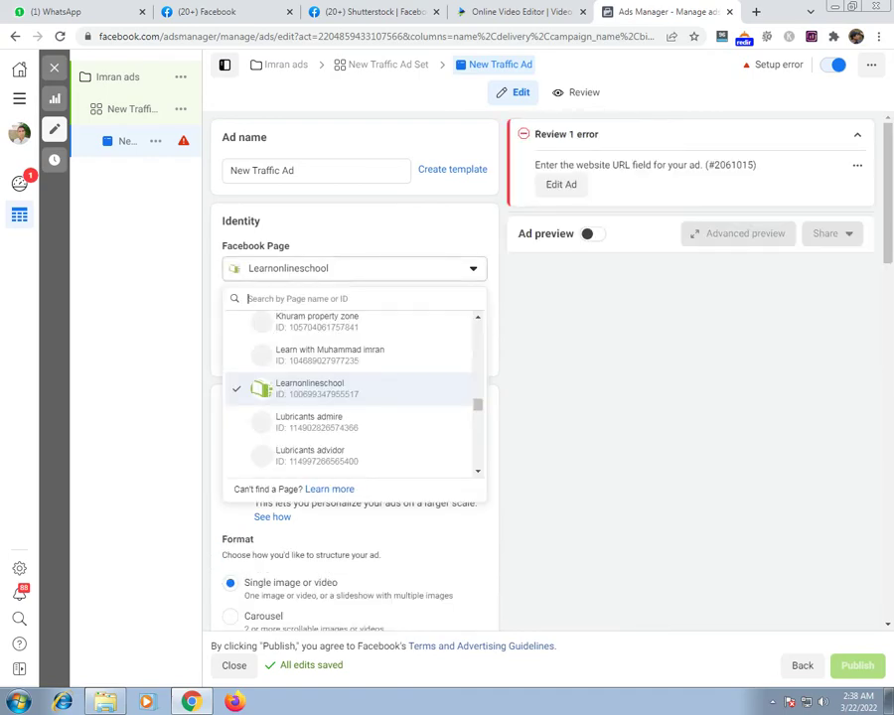
click(372, 12)
click(209, 12)
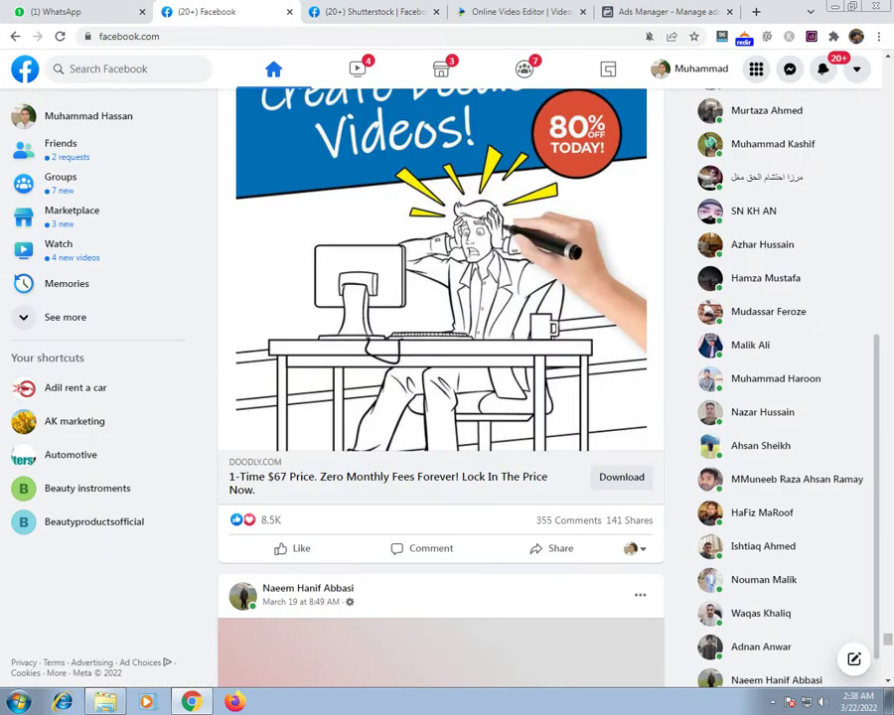
- In Ads Manager, set the New Traffic Ad's Facebook Page to the one listed directly above Learnonlineschool and turn on the ad preview
key(ctrl+Tab)
key(ctrl+Tab)
key(ctrl+Tab)
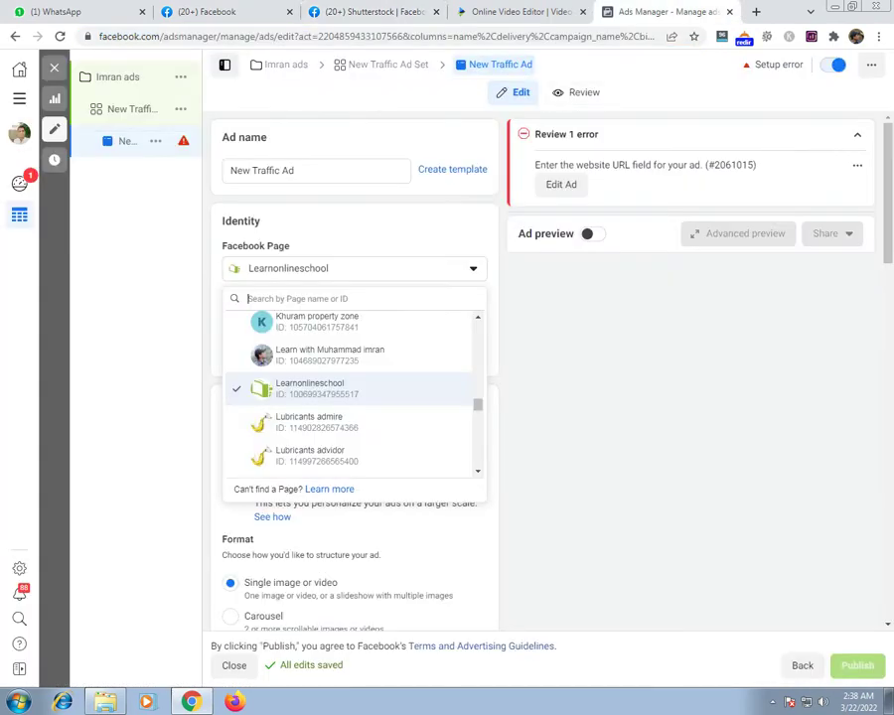
scroll(353, 393, up, 1)
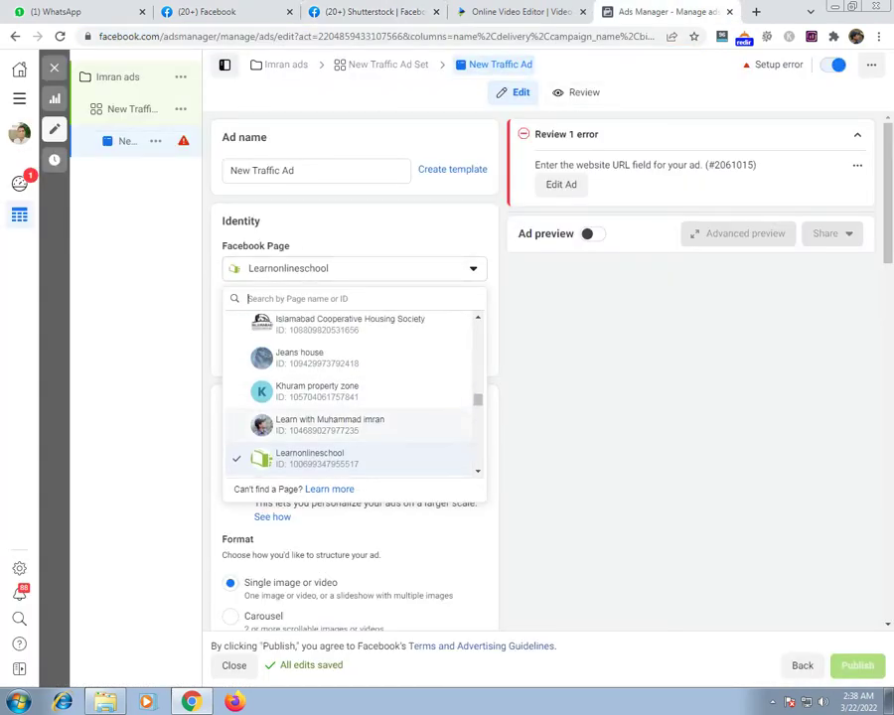
click(330, 425)
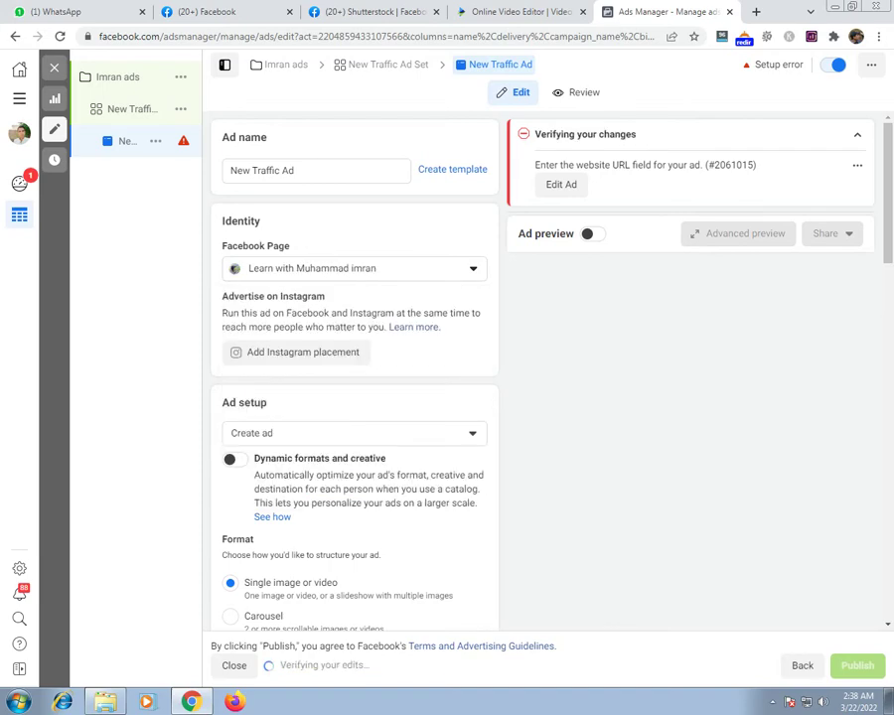
click(593, 234)
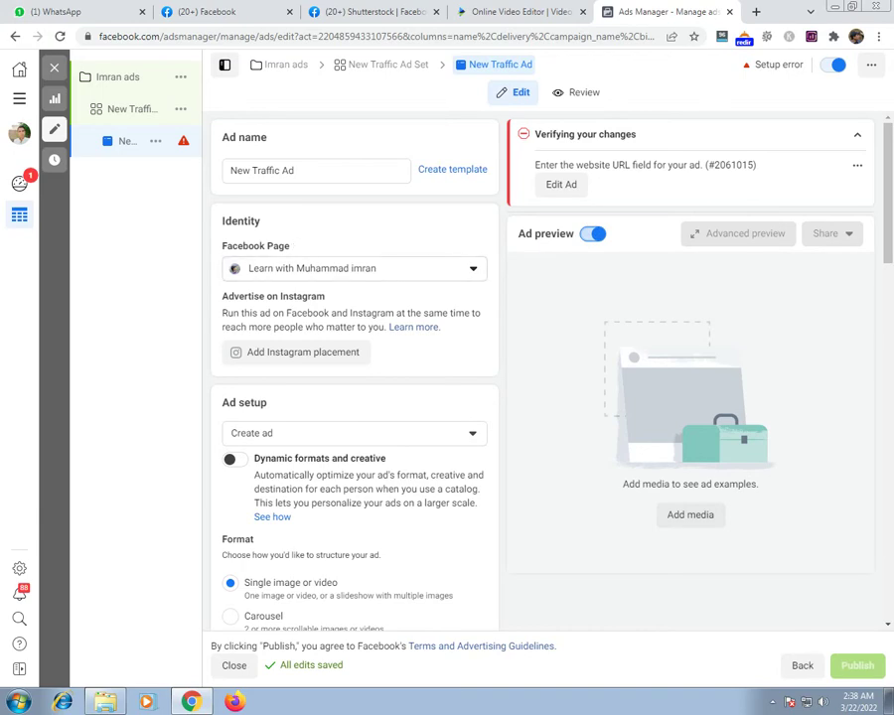
scroll(355, 378, down, 3)
scroll(355, 377, down, 3)
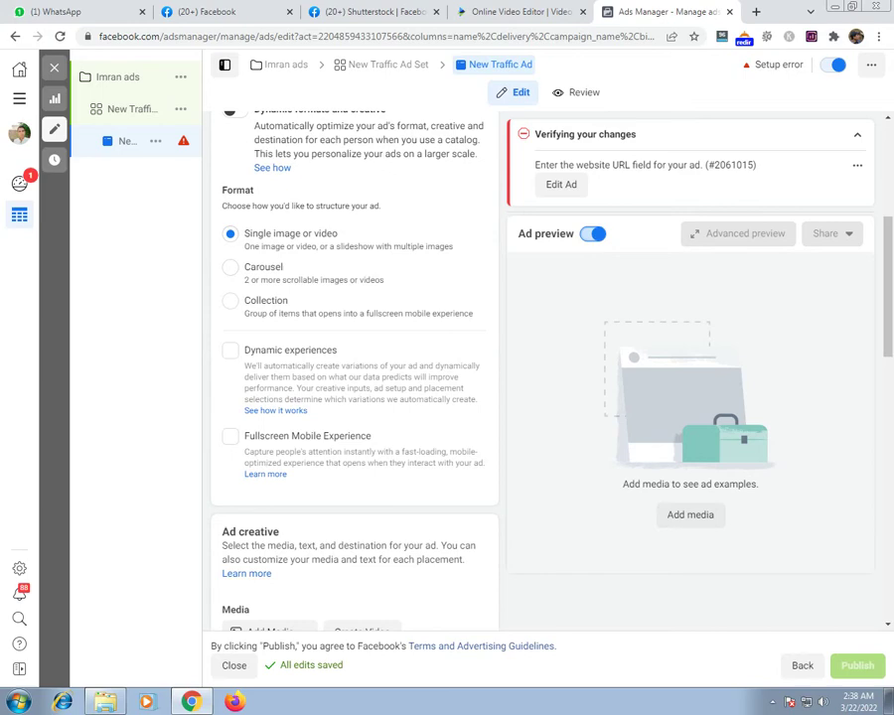
- Switch to the InVideo site and look over its home page and the form for creating a free account
click(521, 12)
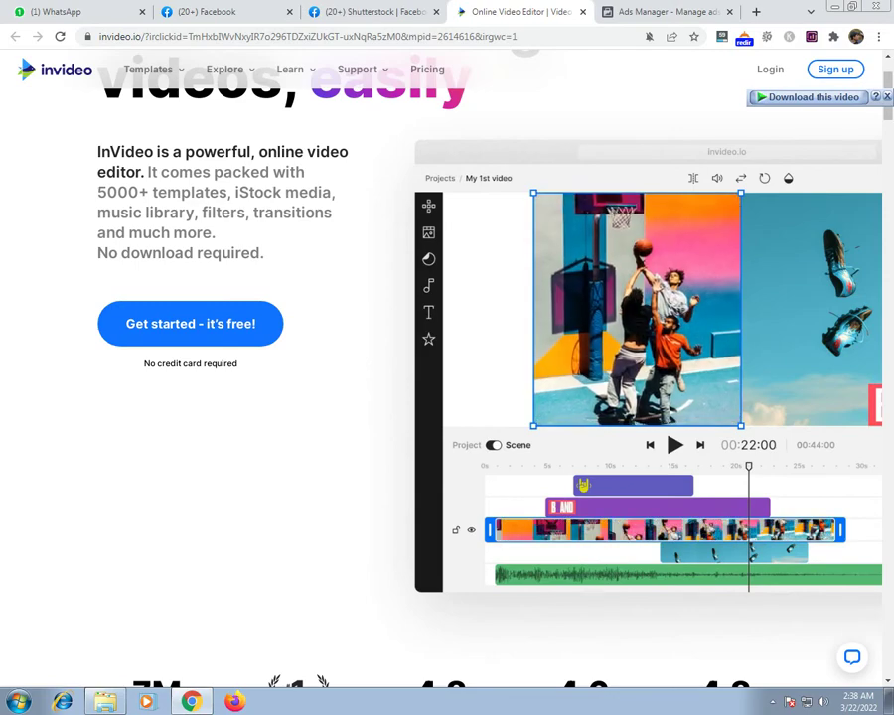
scroll(447, 398, down, 3)
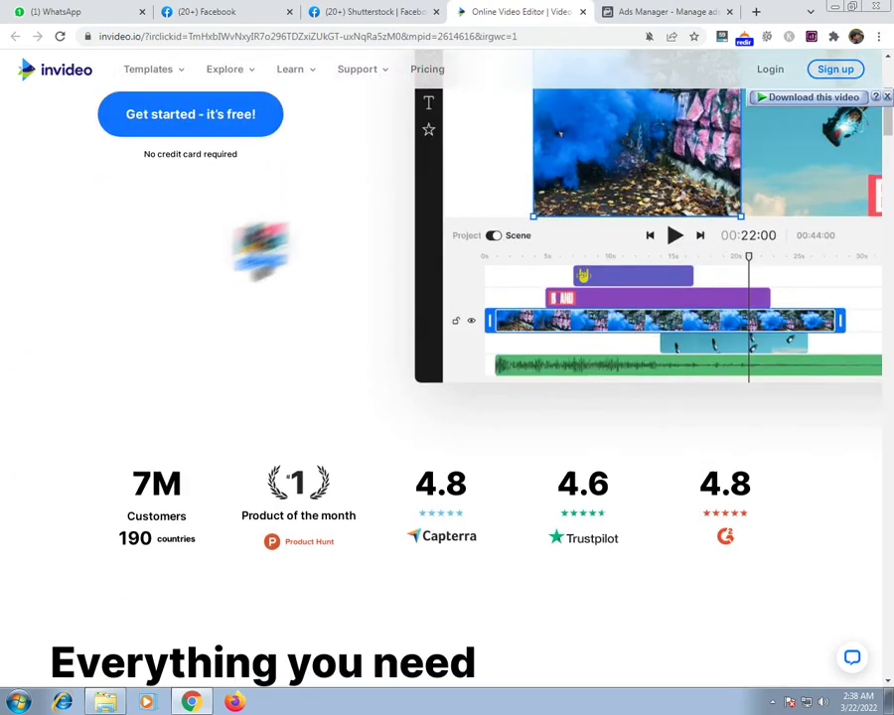
scroll(447, 398, down, 4)
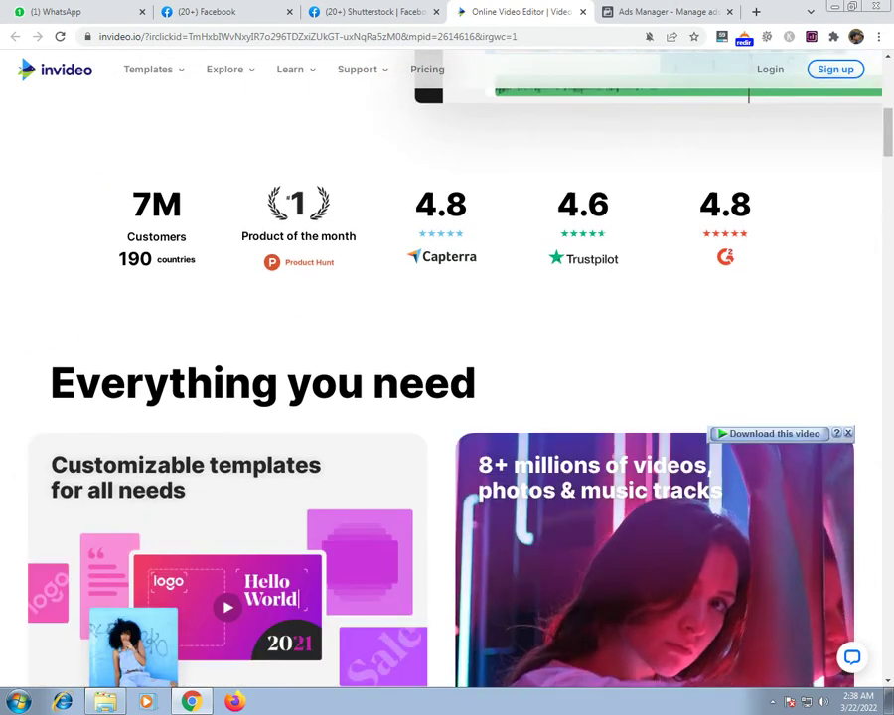
scroll(447, 398, down, 5)
scroll(447, 397, up, 12)
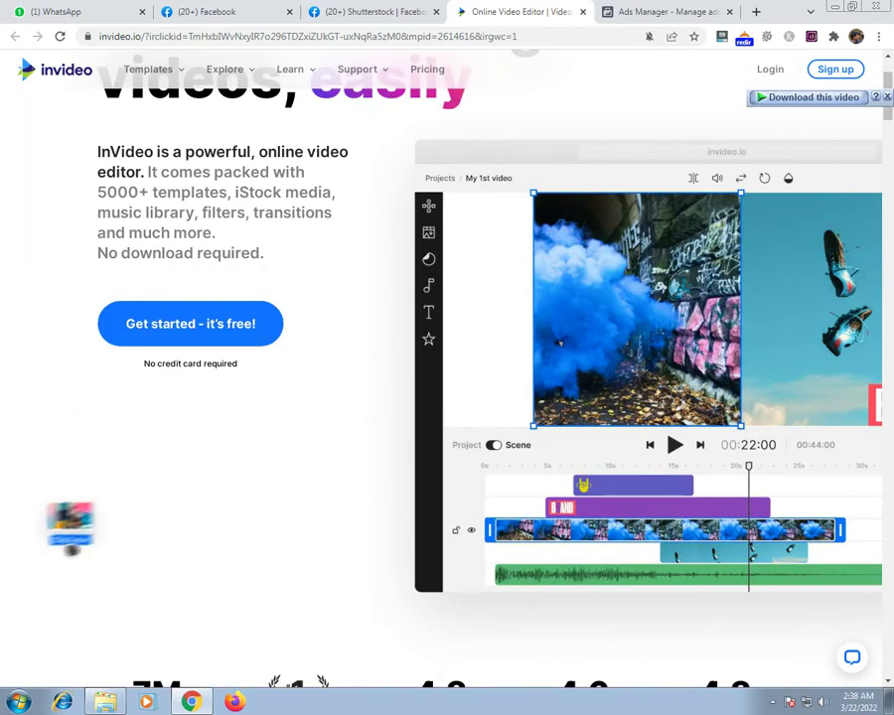
click(190, 324)
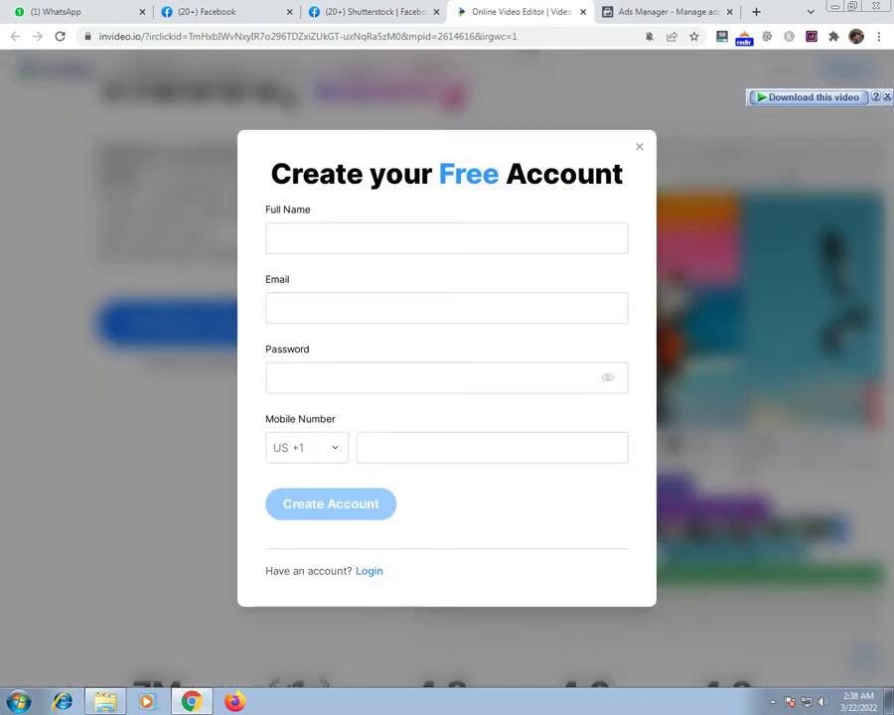
click(640, 147)
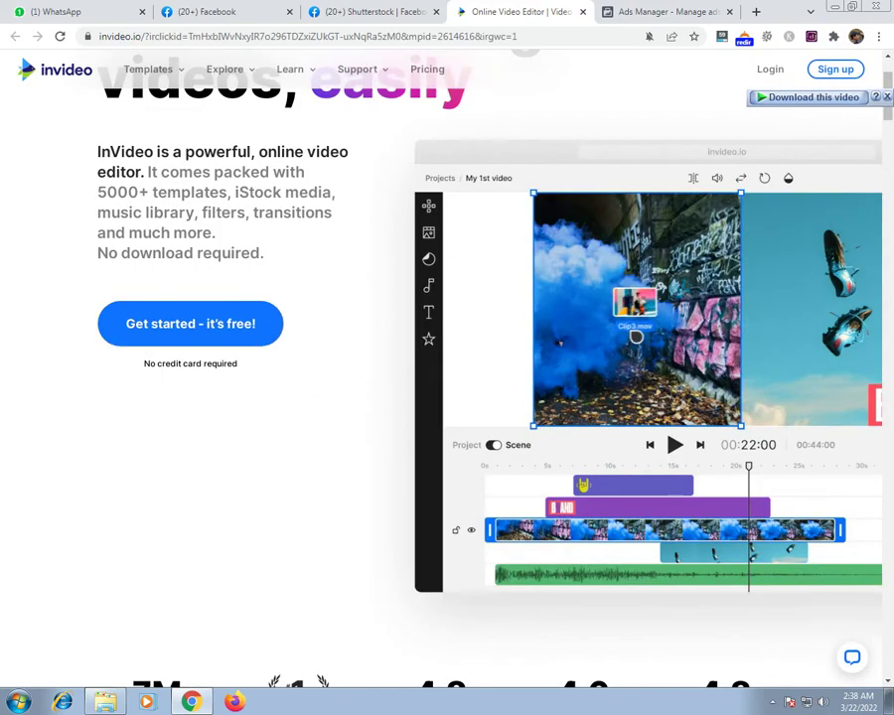
- Browse InVideo's Video Ads templates in the 1:1 Square and 9:16 Vertical formats
scroll(475, 367, up, 2)
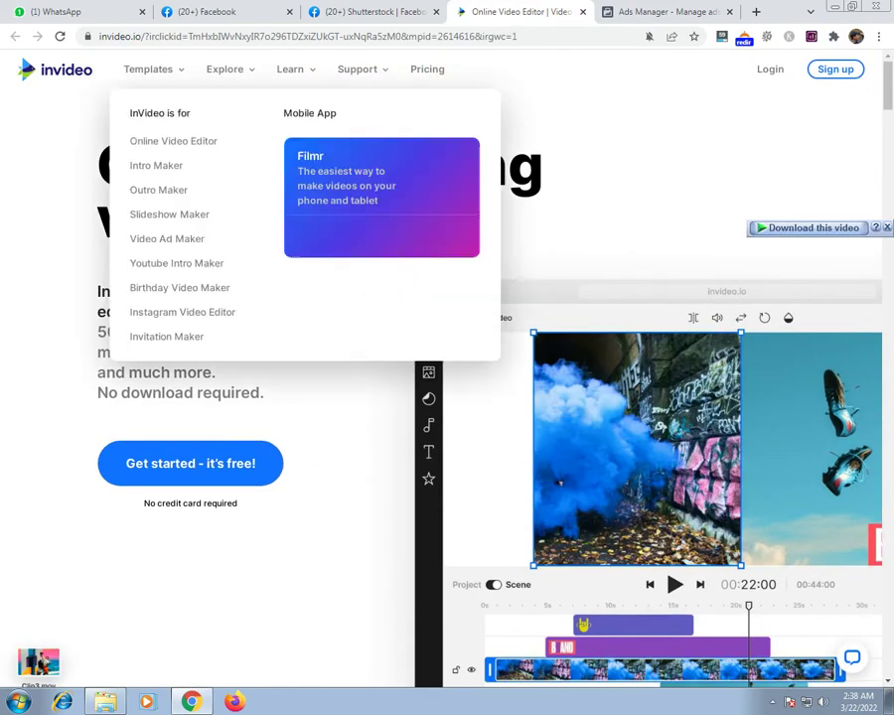
mouse_move(149, 70)
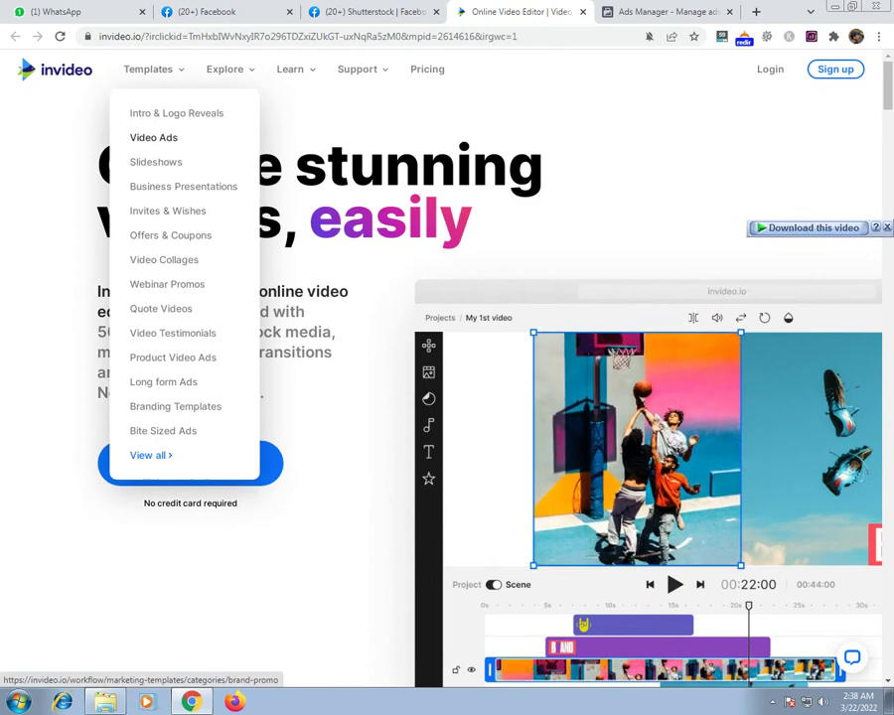
click(154, 137)
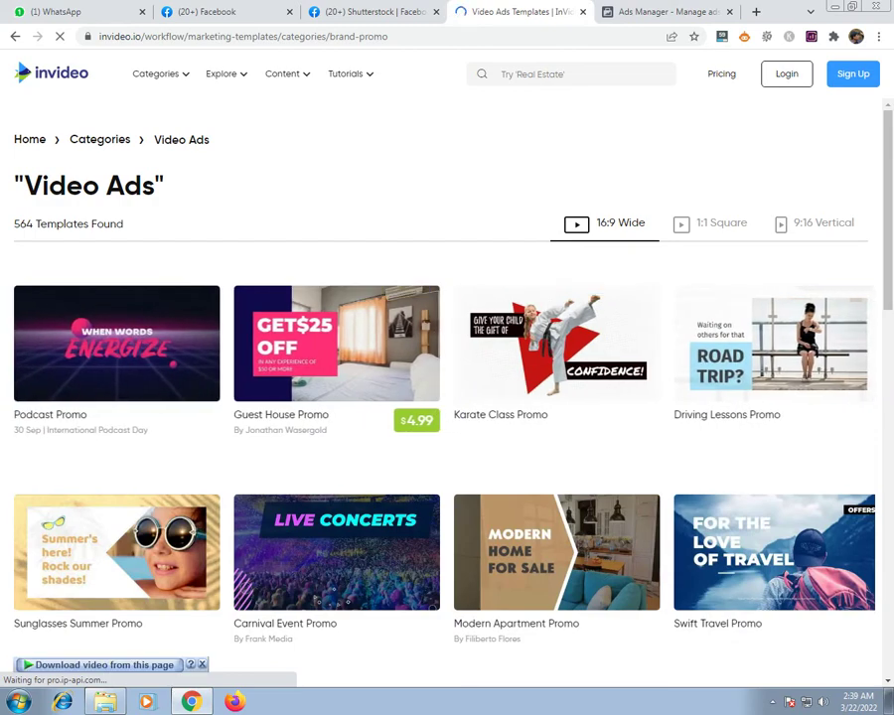
click(712, 224)
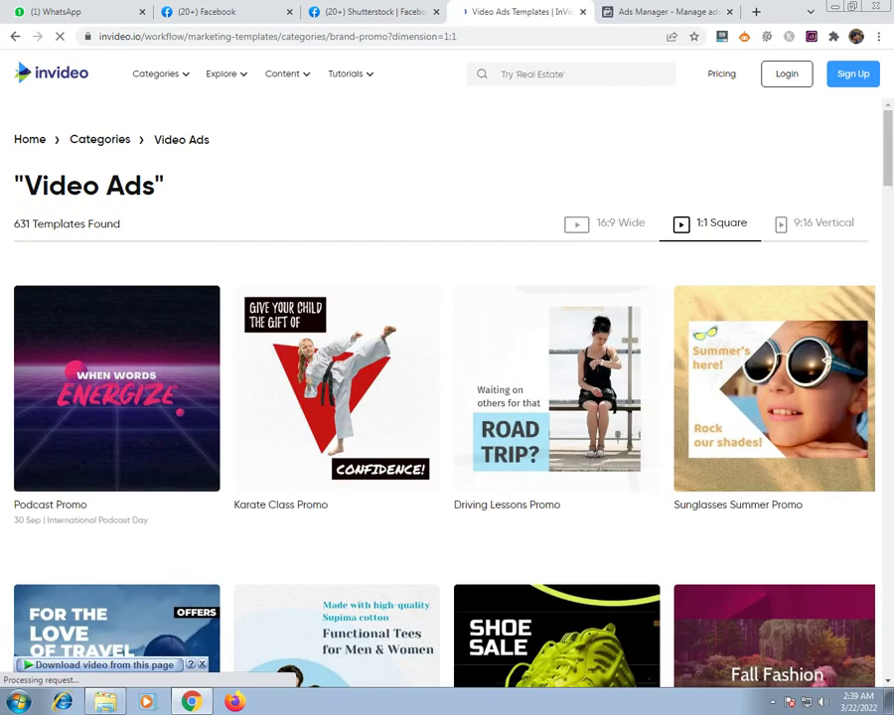
mouse_move(558, 389)
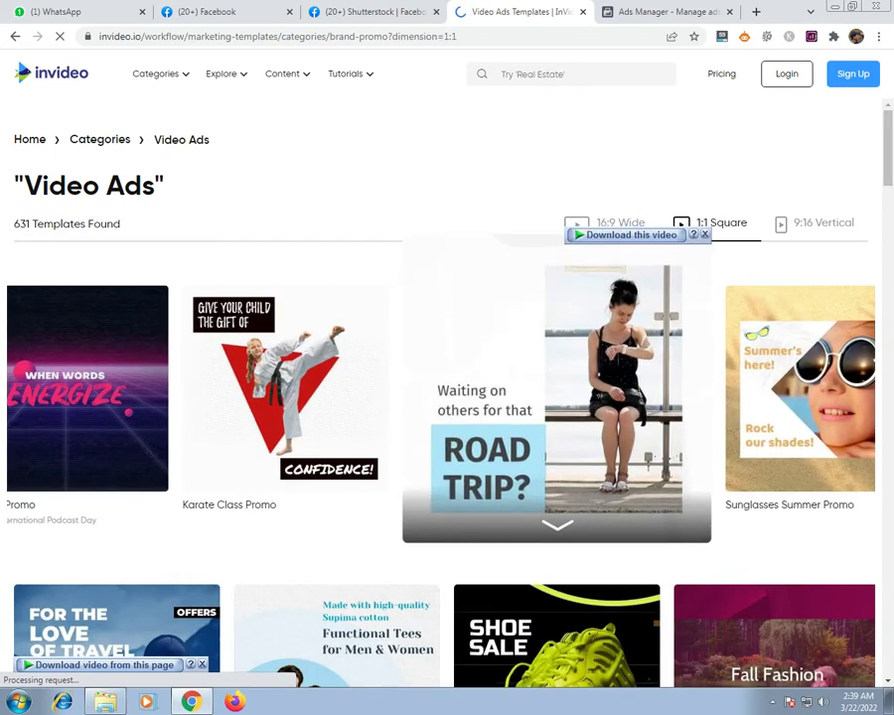
click(822, 224)
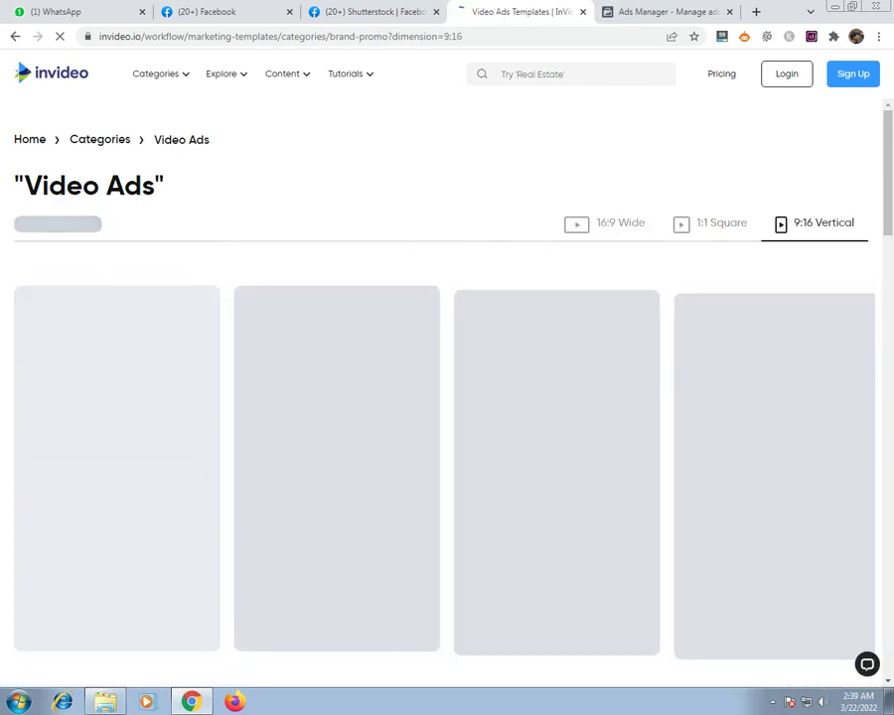
- Preview the Driving Lessons Promo template among the vertical video ad templates
scroll(447, 397, down, 2)
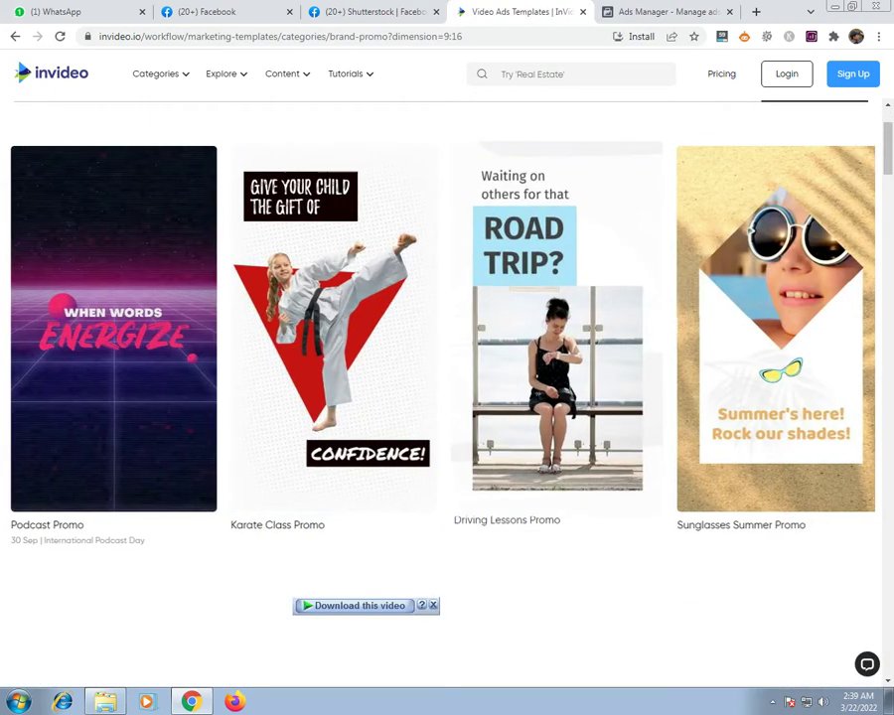
mouse_move(348, 338)
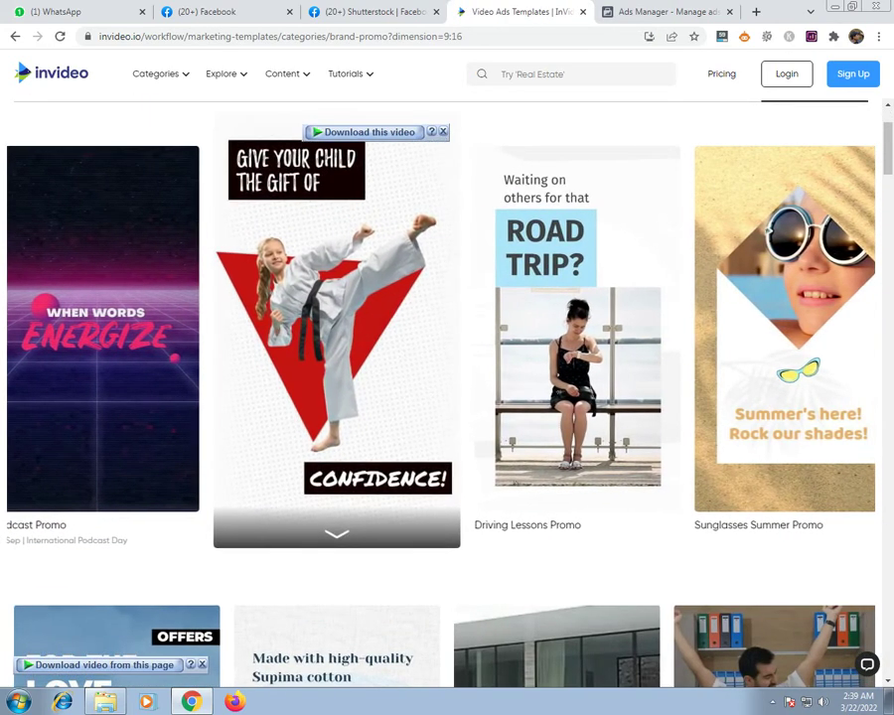
click(556, 398)
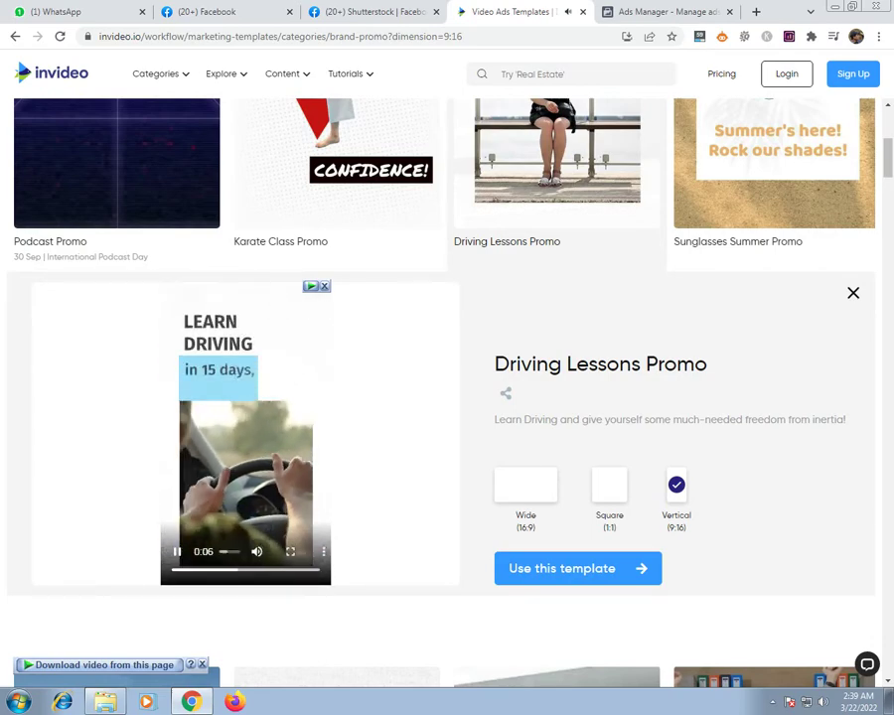
scroll(447, 397, up, 3)
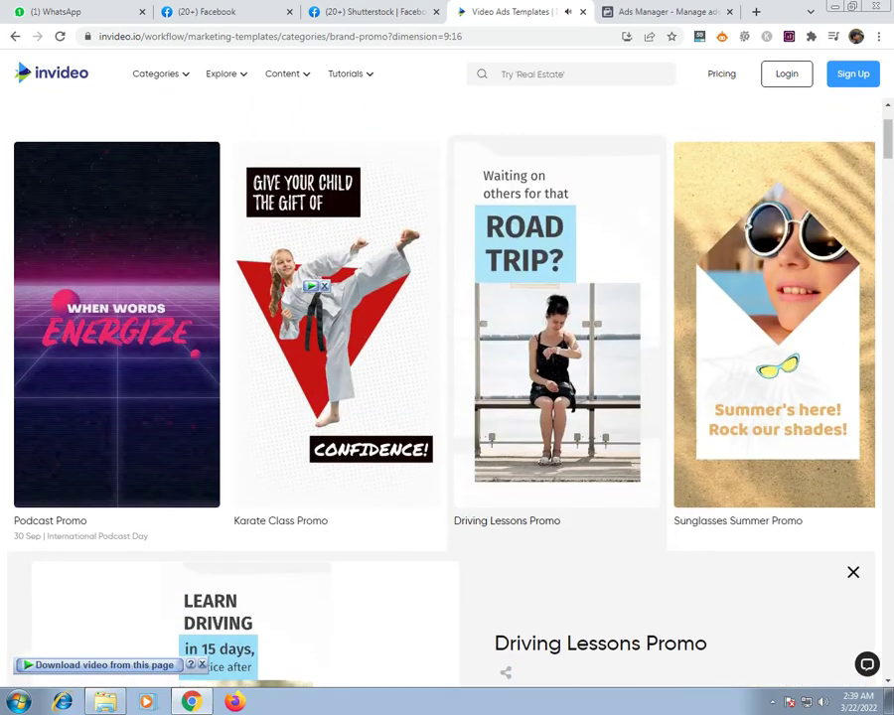
mouse_move(160, 74)
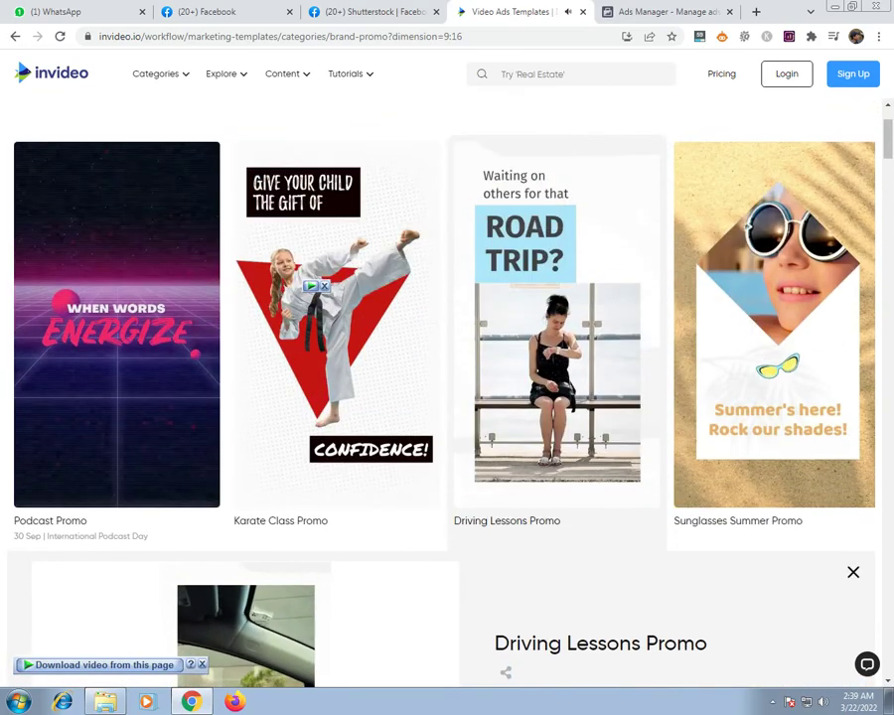
- Close the InVideo templates page and return to the New Traffic Ad in Ads Manager by way of the open Facebook pages
click(367, 11)
key(ctrl+Tab)
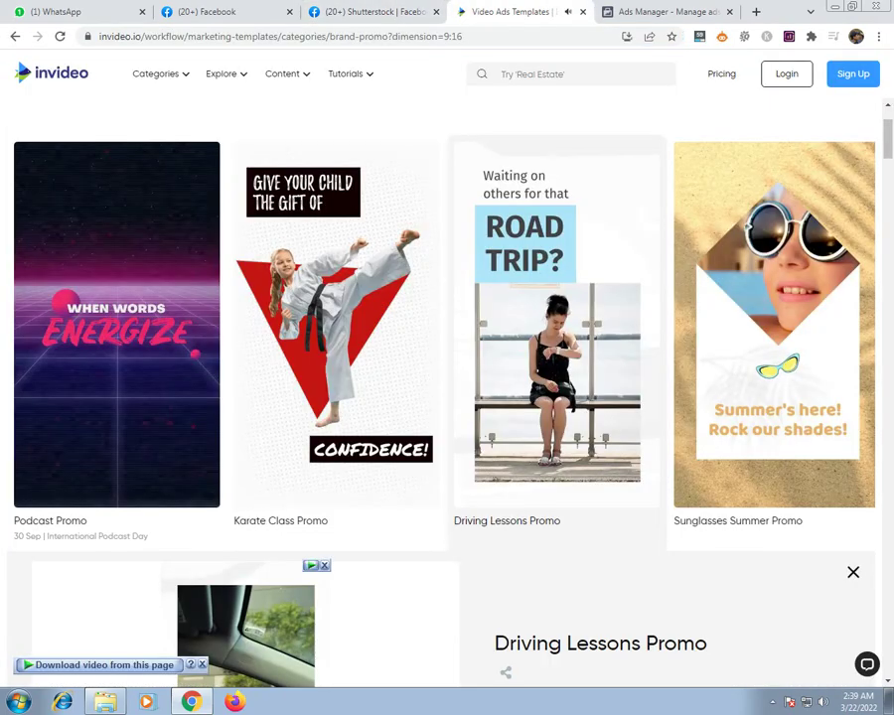
click(583, 12)
click(223, 12)
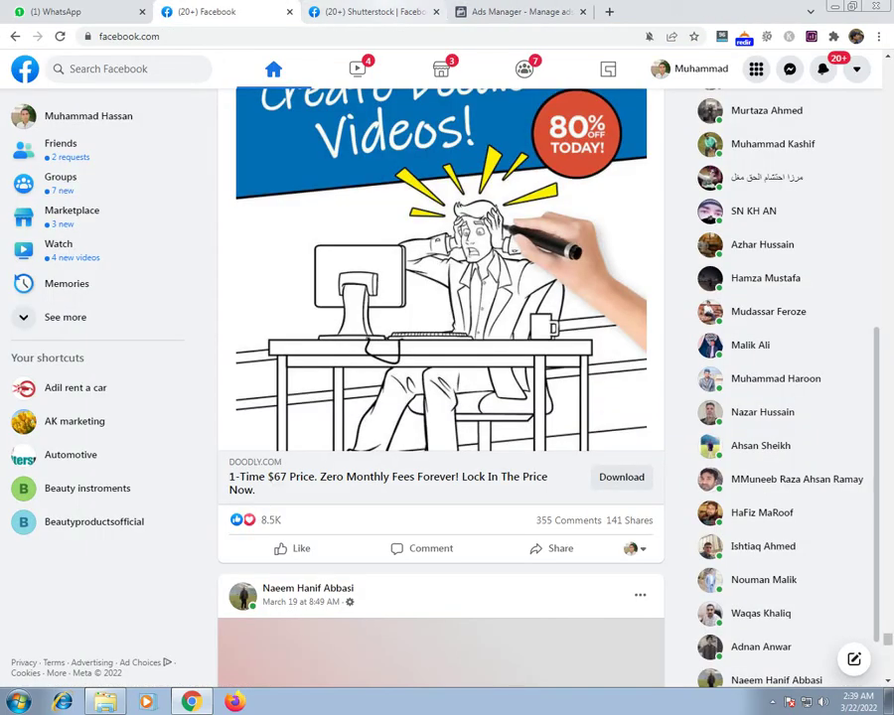
click(367, 12)
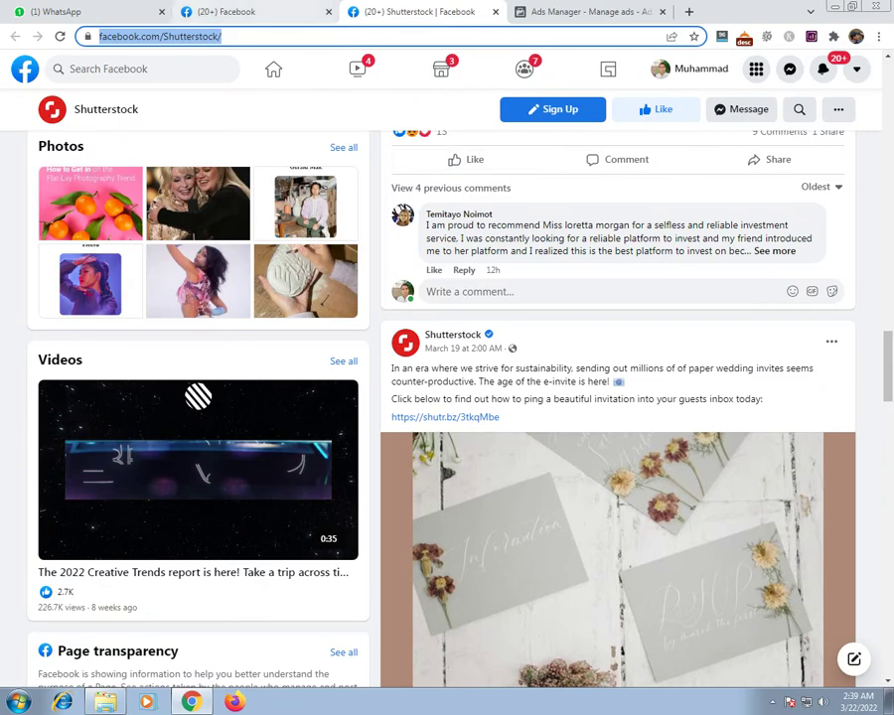
key(ctrl+2)
key(ctrl+Tab)
key(ctrl+Tab)
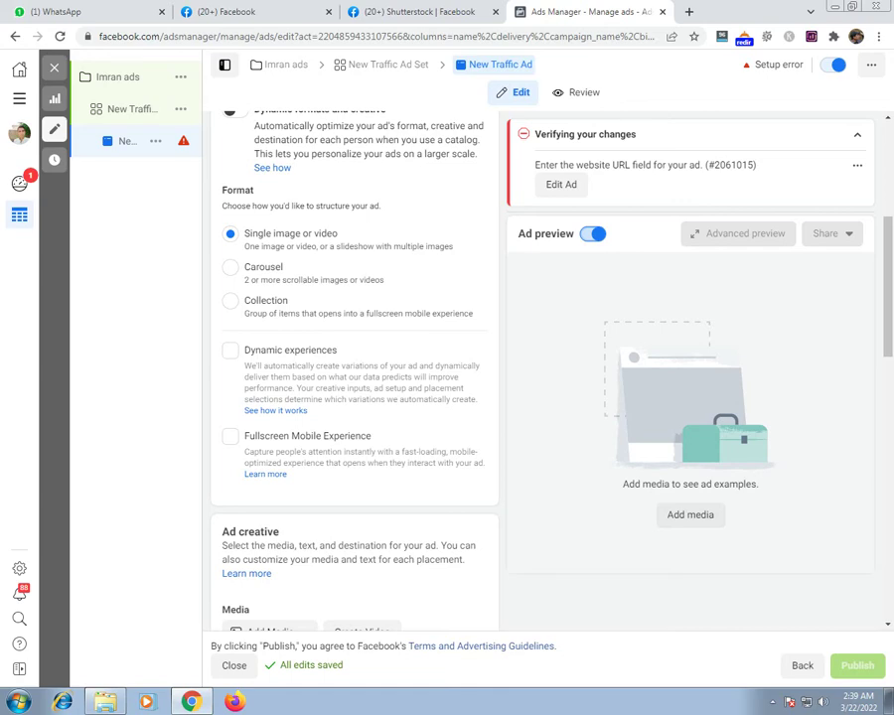
- Open the image selection for the media in the New Traffic Ad's creative
scroll(354, 367, down, 3)
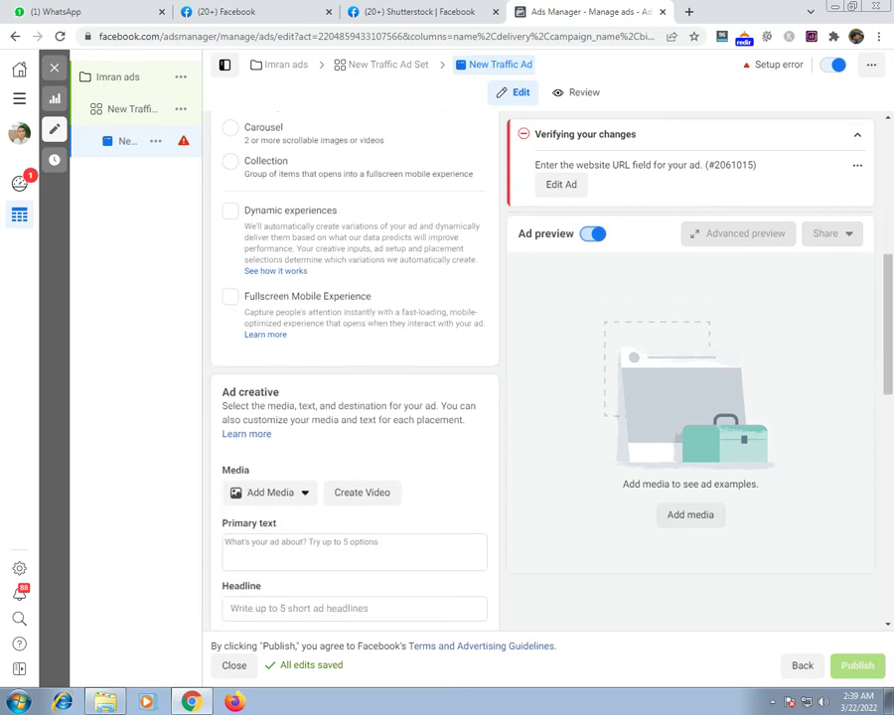
scroll(354, 367, down, 1)
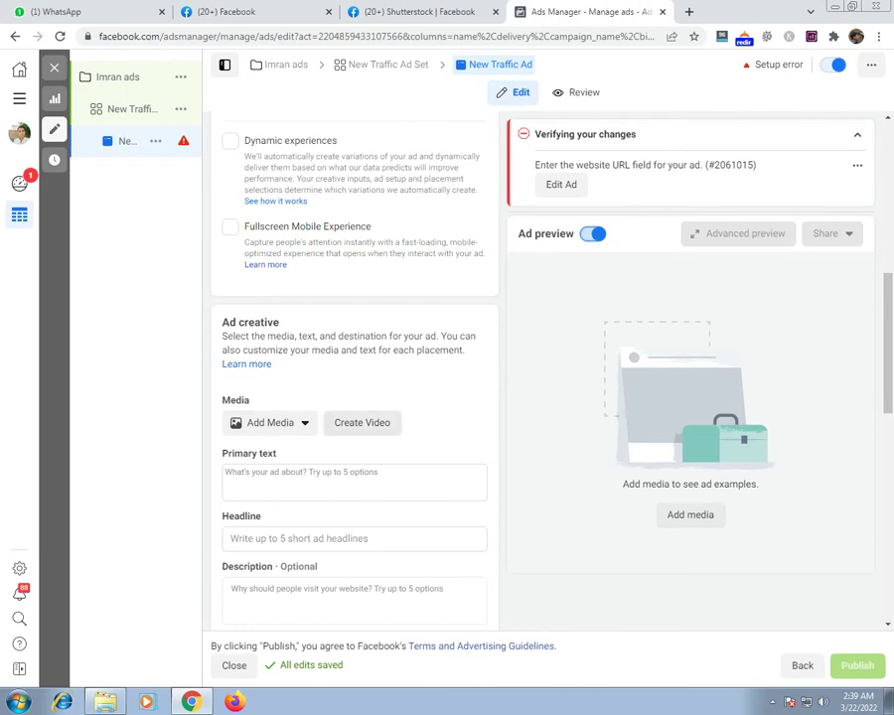
mouse_move(283, 454)
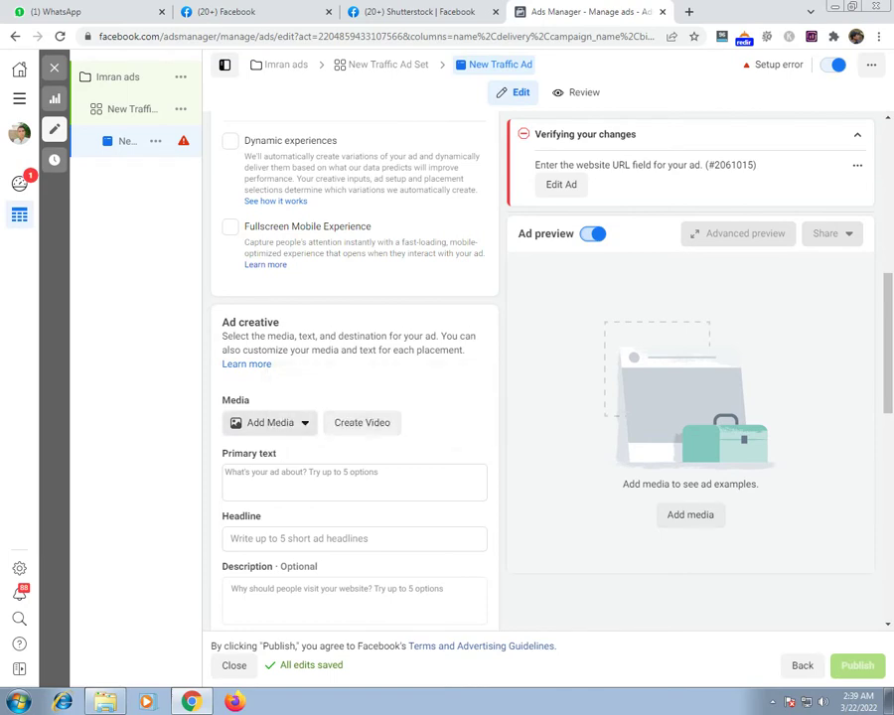
click(270, 422)
click(270, 454)
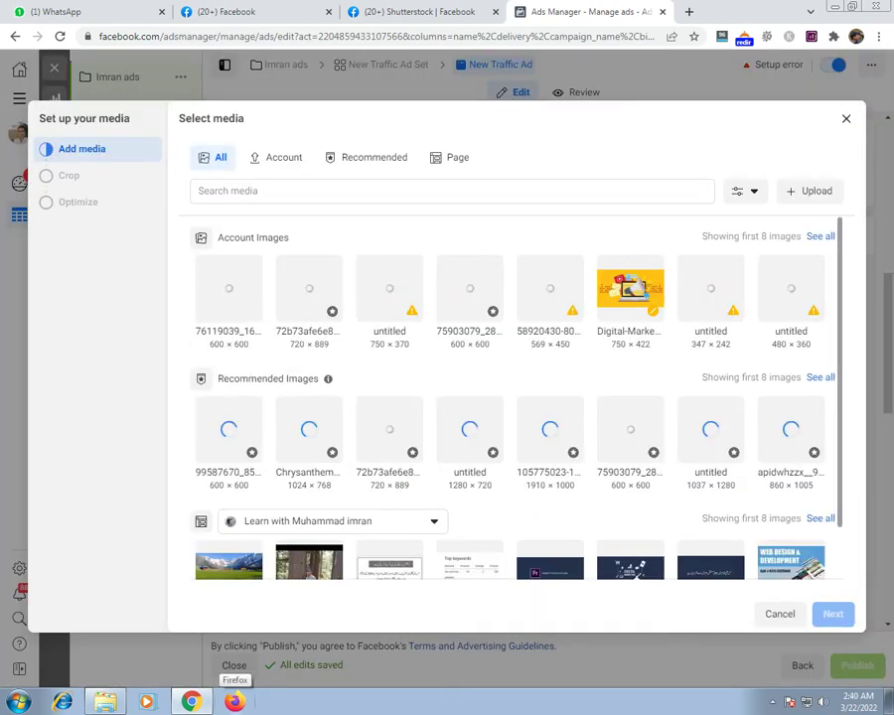
- Switch to the Facebook news feed and look through the posts as far as Powtoon's sponsored video ad
click(271, 12)
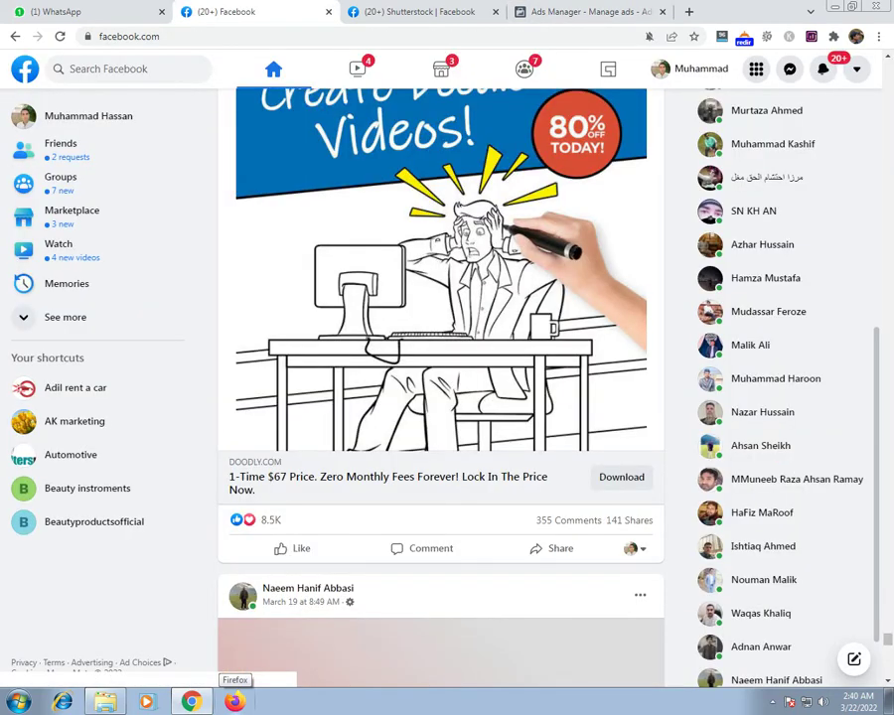
scroll(440, 328, up, 1)
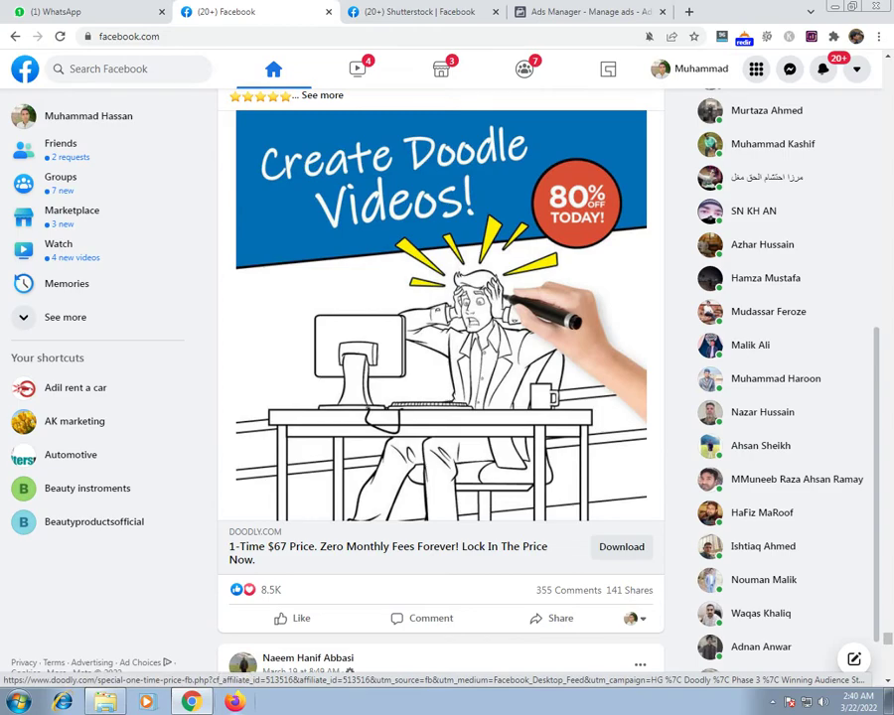
scroll(440, 377, down, 10)
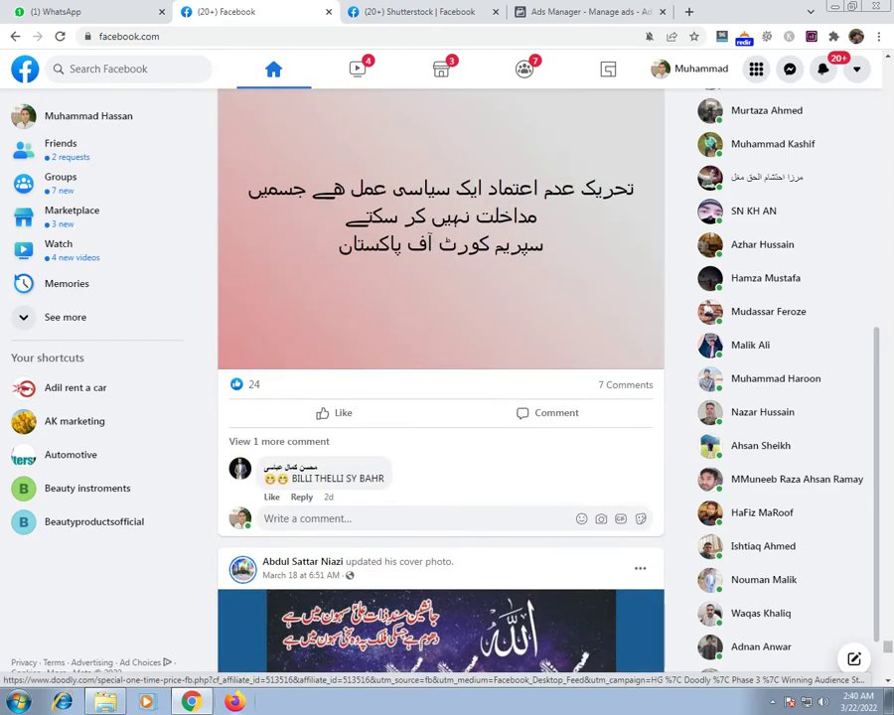
scroll(440, 377, down, 12)
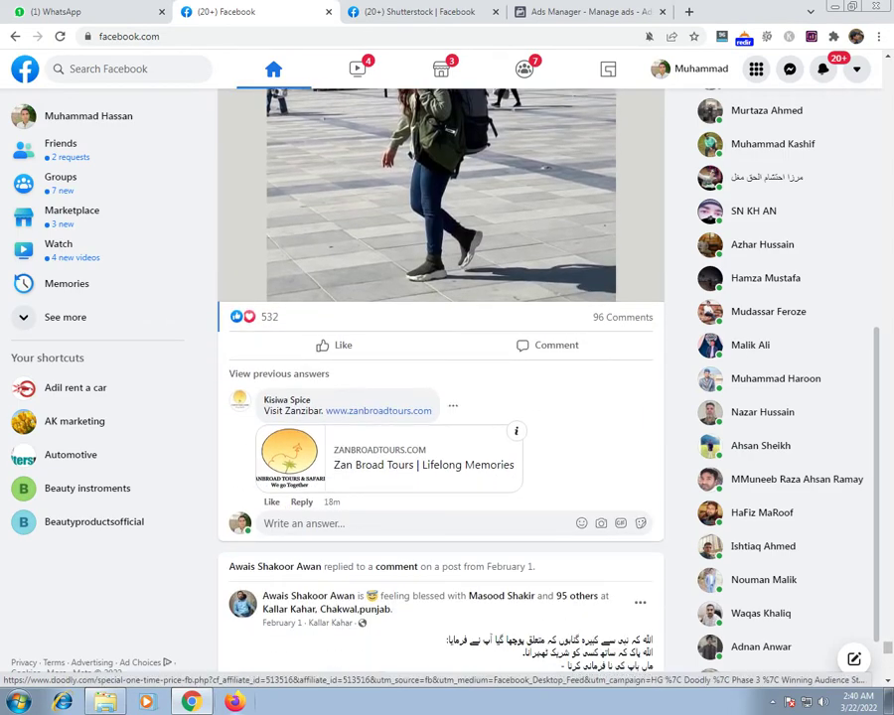
scroll(440, 377, down, 12)
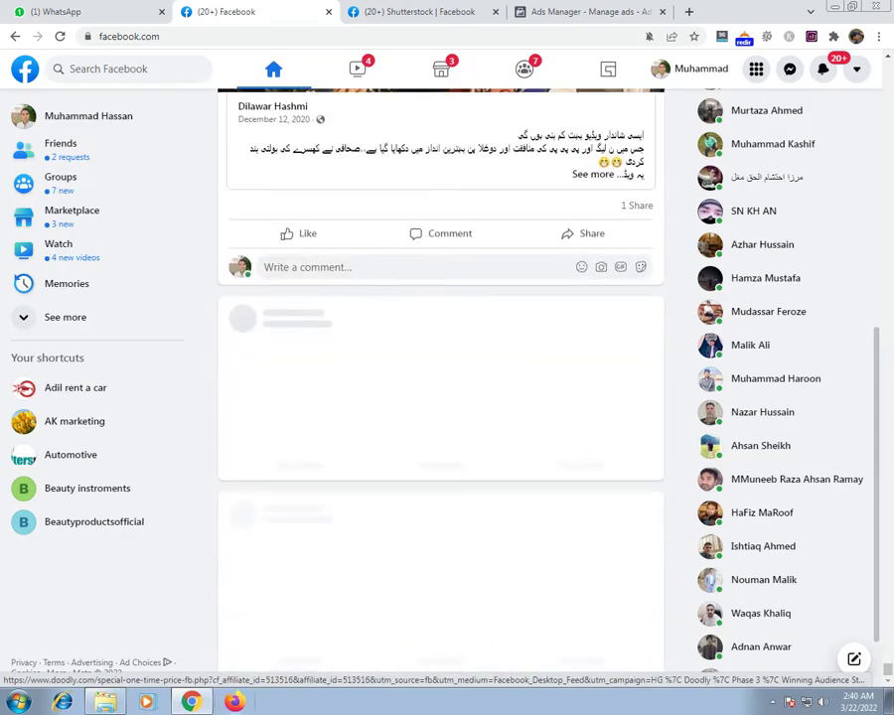
scroll(440, 377, down, 12)
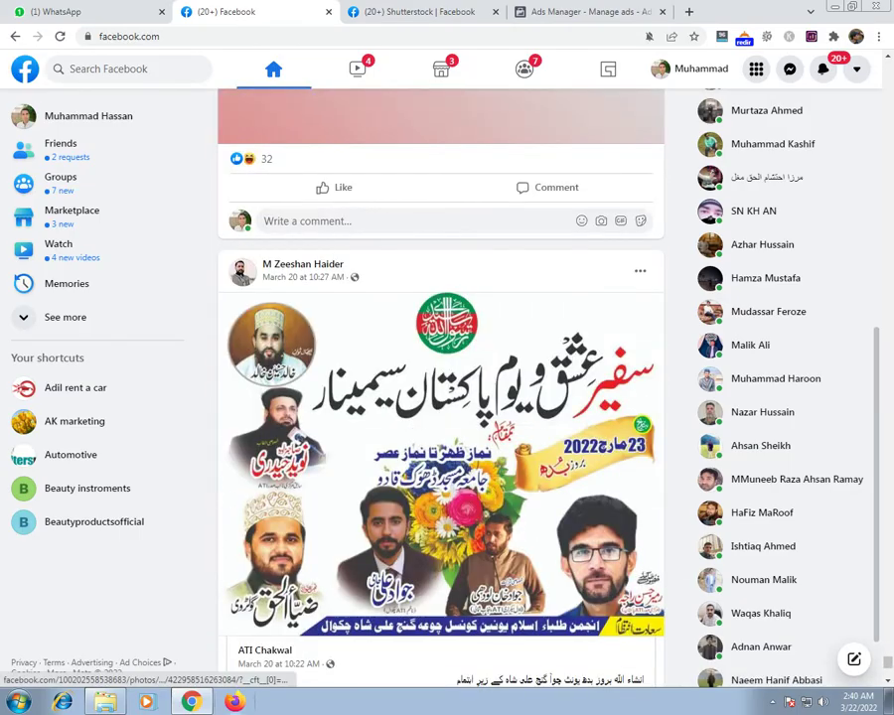
scroll(440, 377, down, 8)
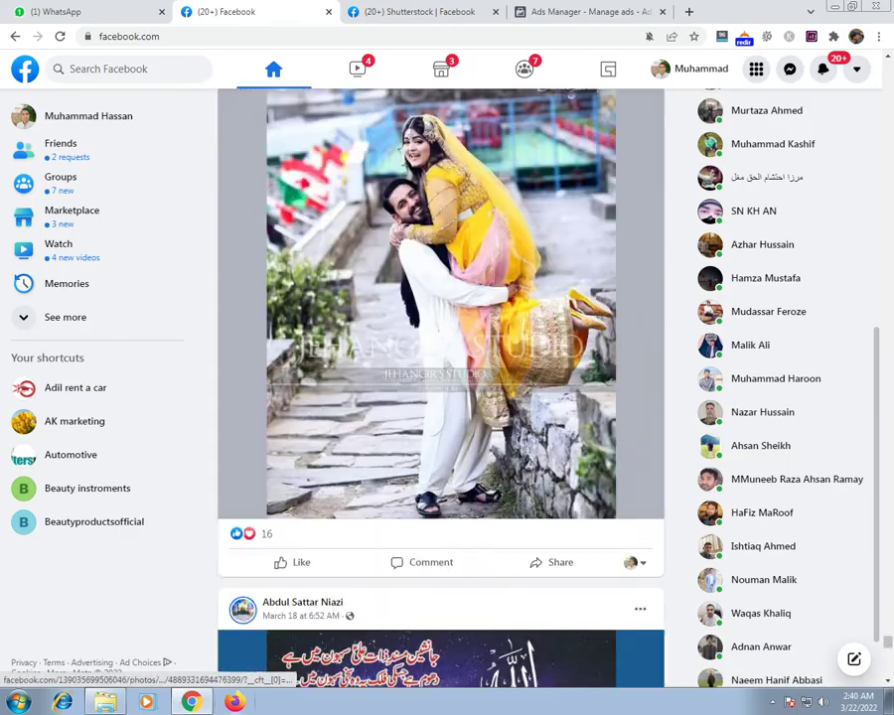
scroll(440, 388, down, 5)
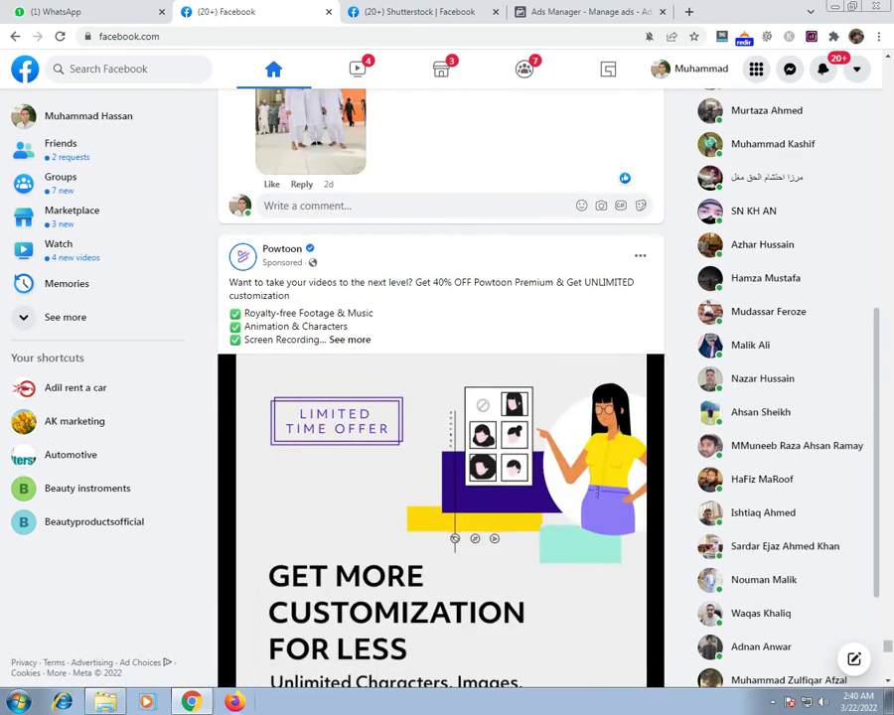
scroll(556, 312, down, 5)
scroll(556, 312, up, 4)
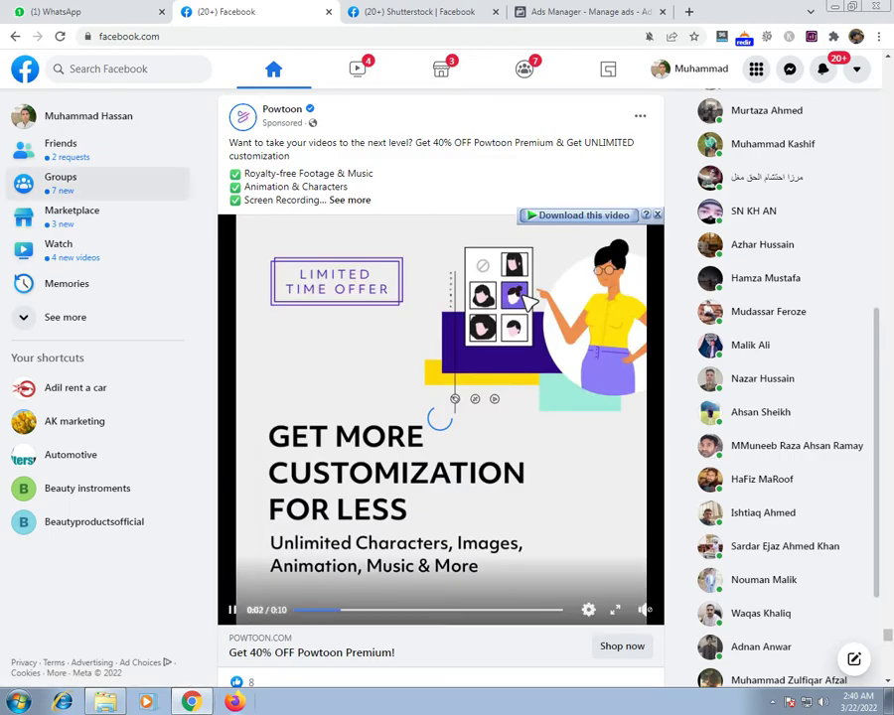
- View further products in timetospa's sponsored carousel ad in the news feed
scroll(440, 387, down, 5)
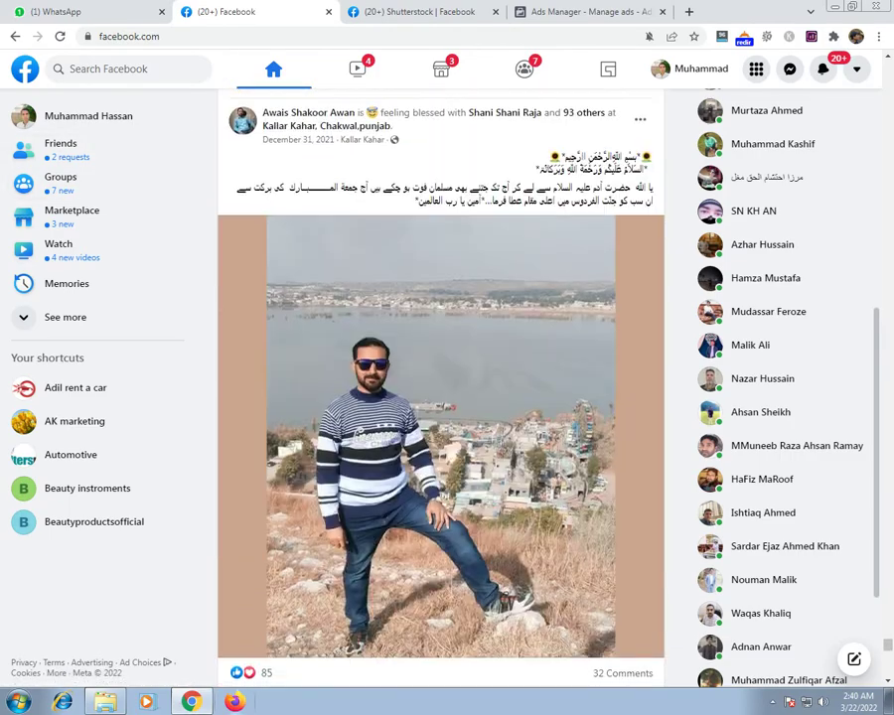
scroll(440, 388, down, 5)
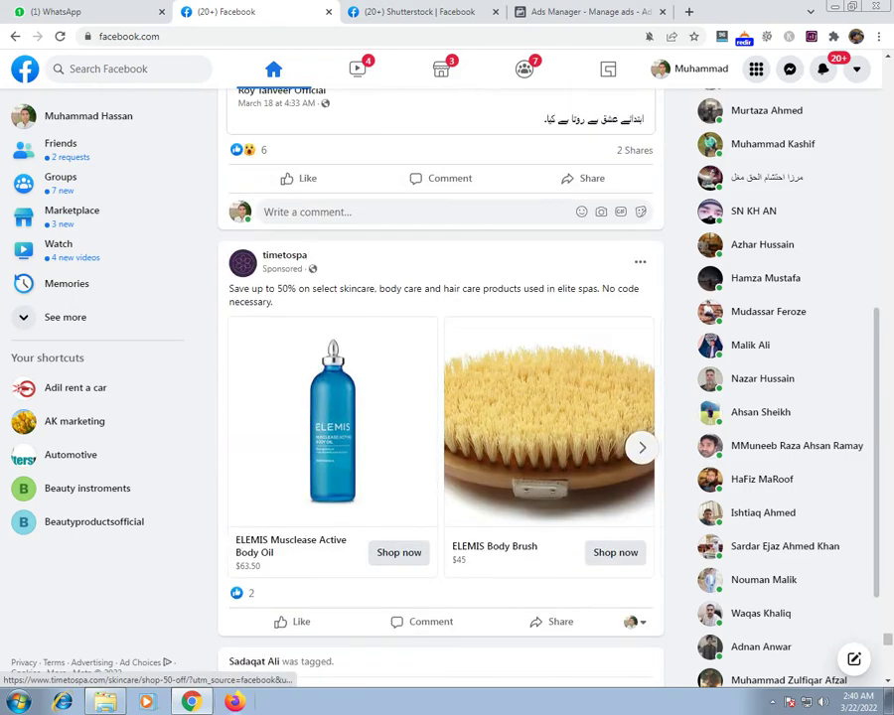
click(642, 447)
scroll(625, 447, down, 4)
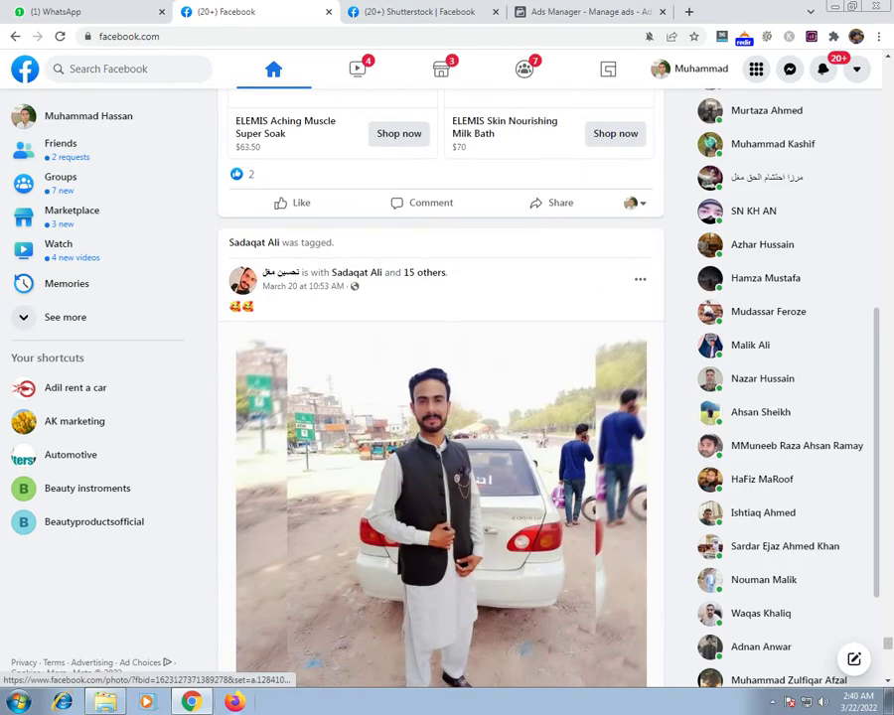
- Examine the sponsored Nearpod video ad and the Decentraland image ad further along the news feed
scroll(626, 447, down, 4)
scroll(626, 447, down, 5)
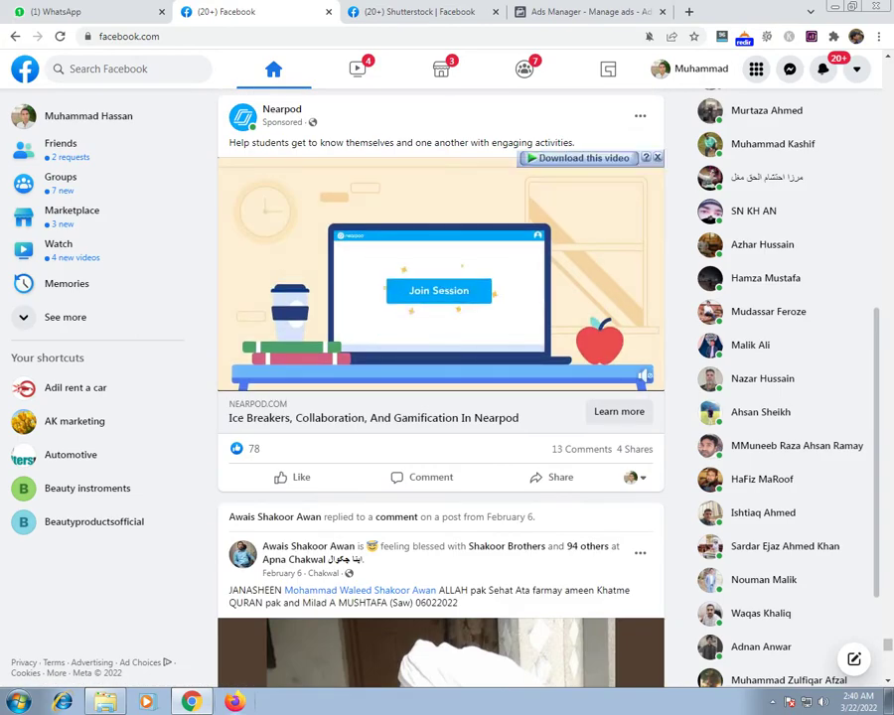
scroll(625, 447, down, 3)
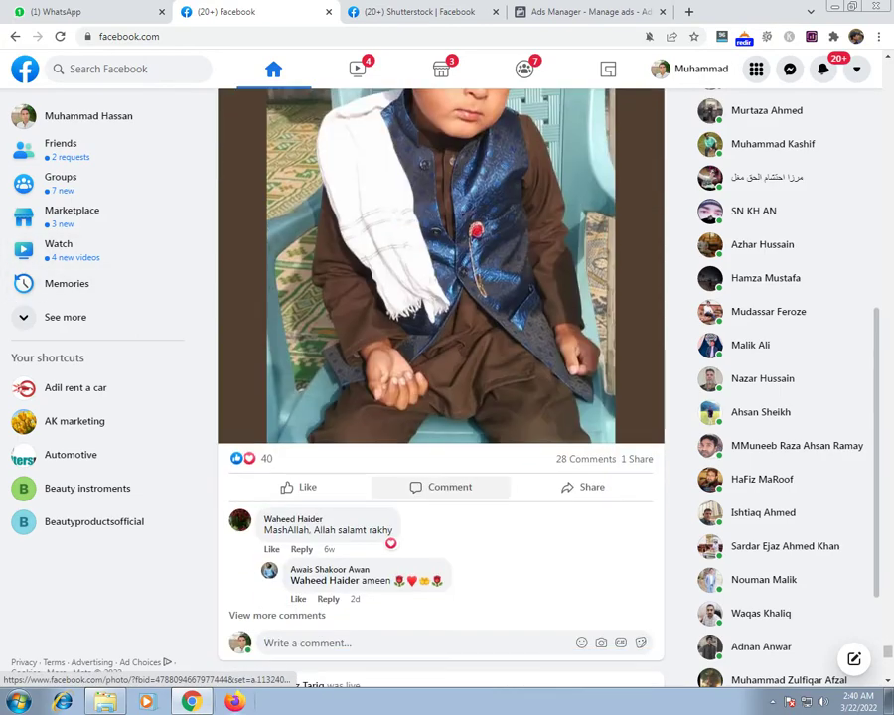
scroll(440, 397, down, 3)
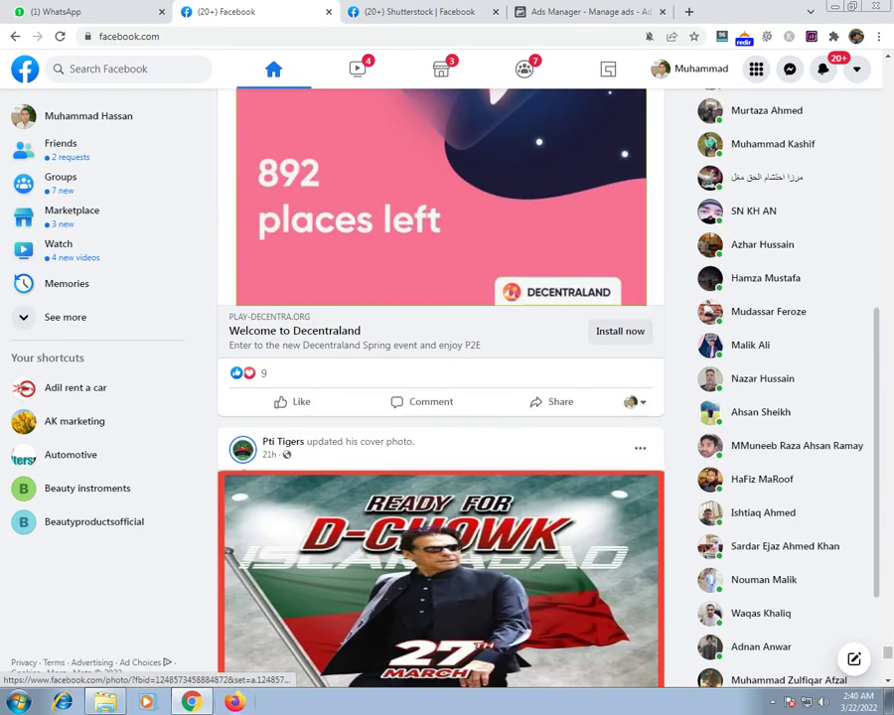
scroll(440, 388, up, 3)
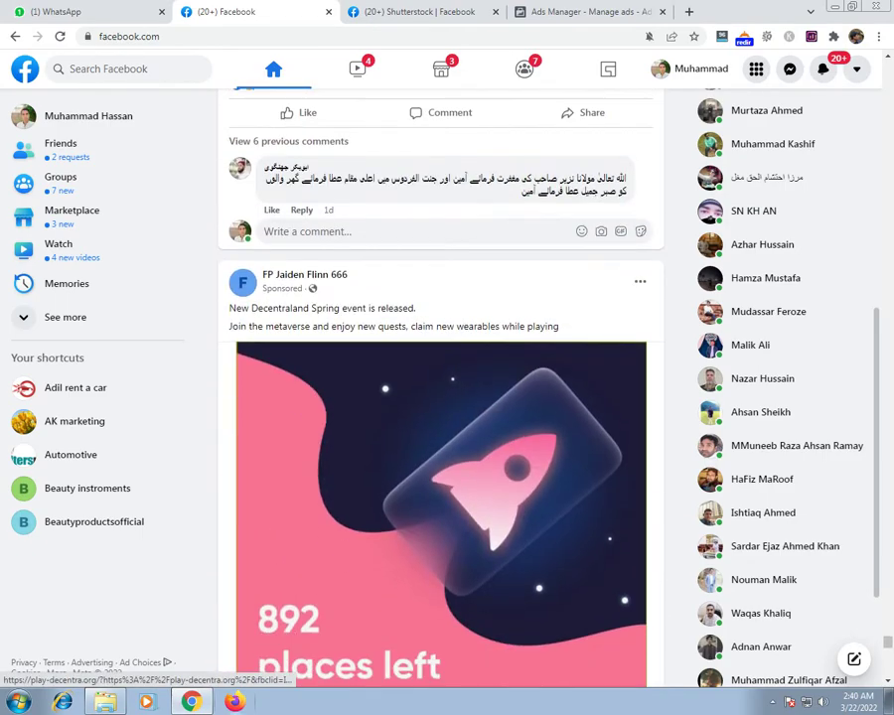
- Browse more brand posts and sponsored ads in the feed, from the Oxford polo post to Vyond's video ad
scroll(440, 387, down, 12)
scroll(440, 387, down, 5)
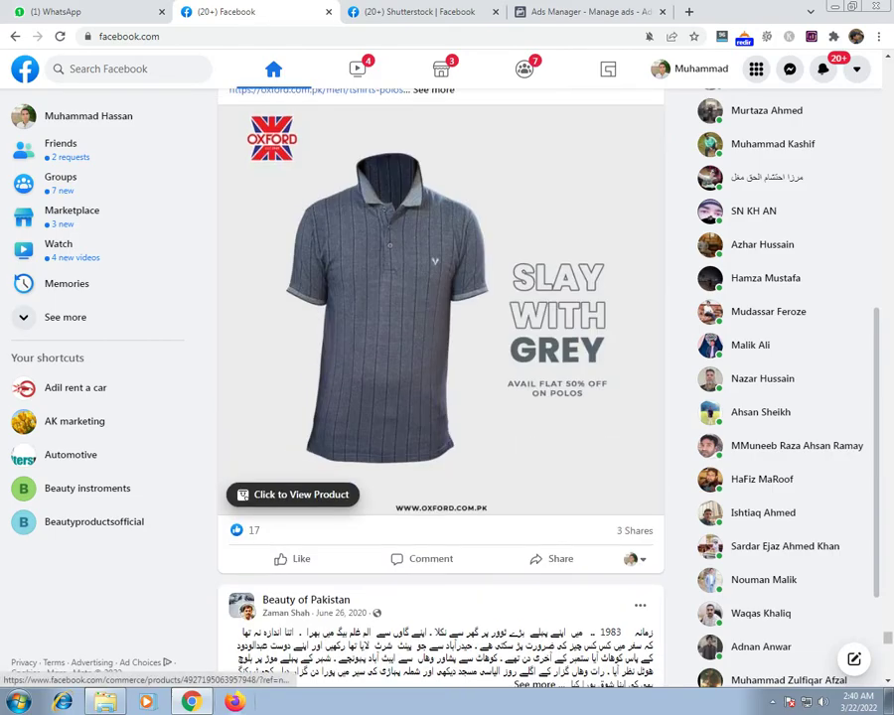
scroll(440, 388, down, 20)
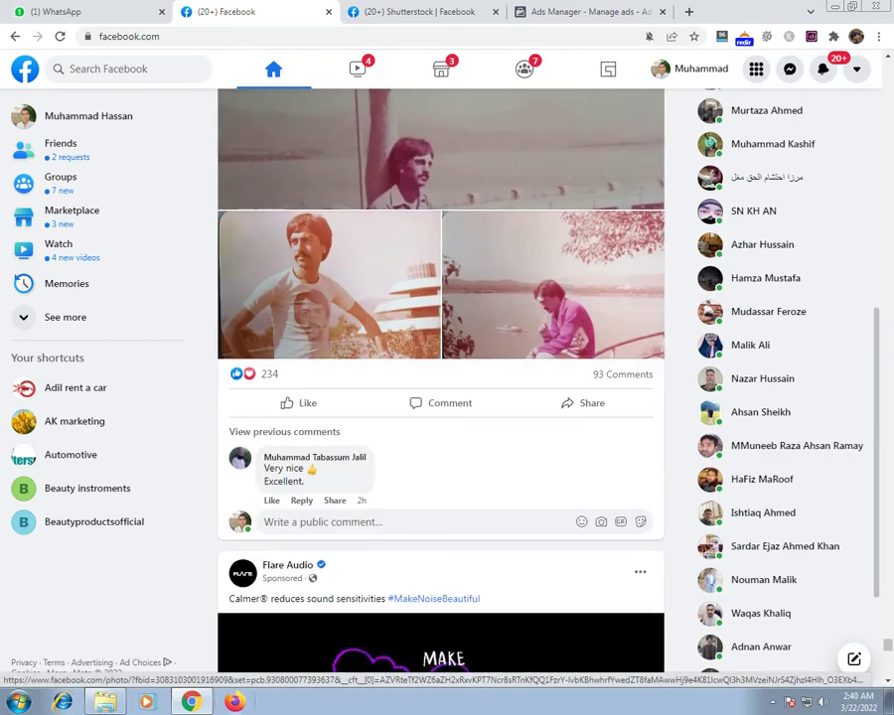
scroll(440, 387, down, 15)
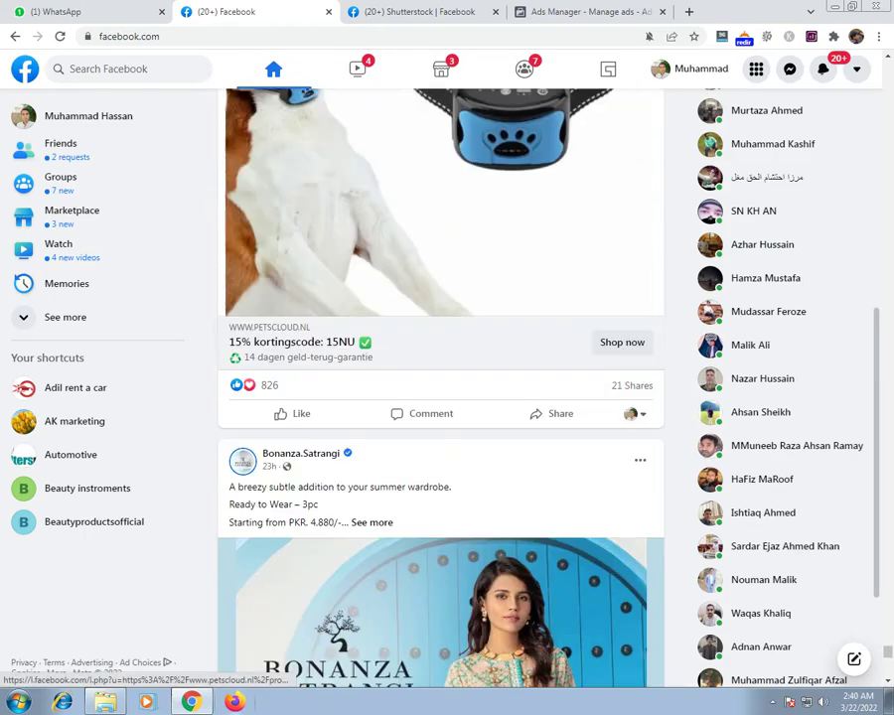
scroll(440, 387, down, 4)
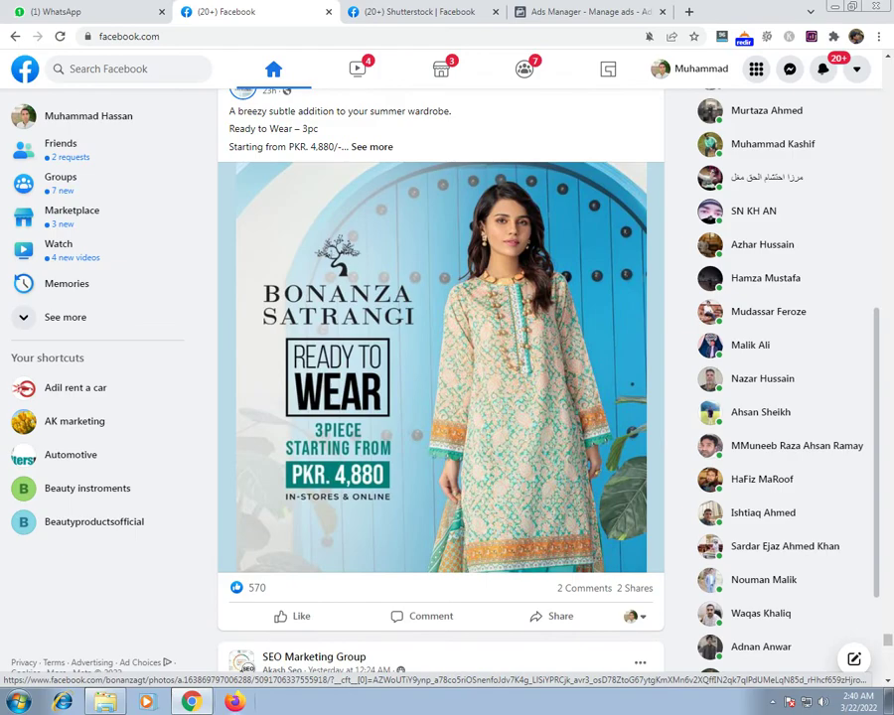
scroll(440, 387, down, 14)
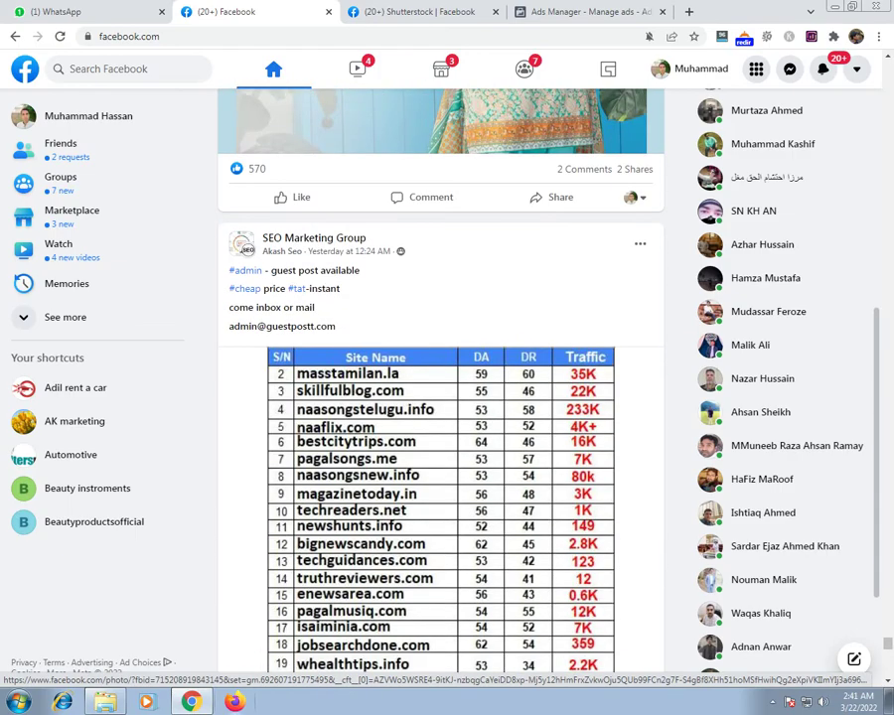
scroll(440, 388, down, 13)
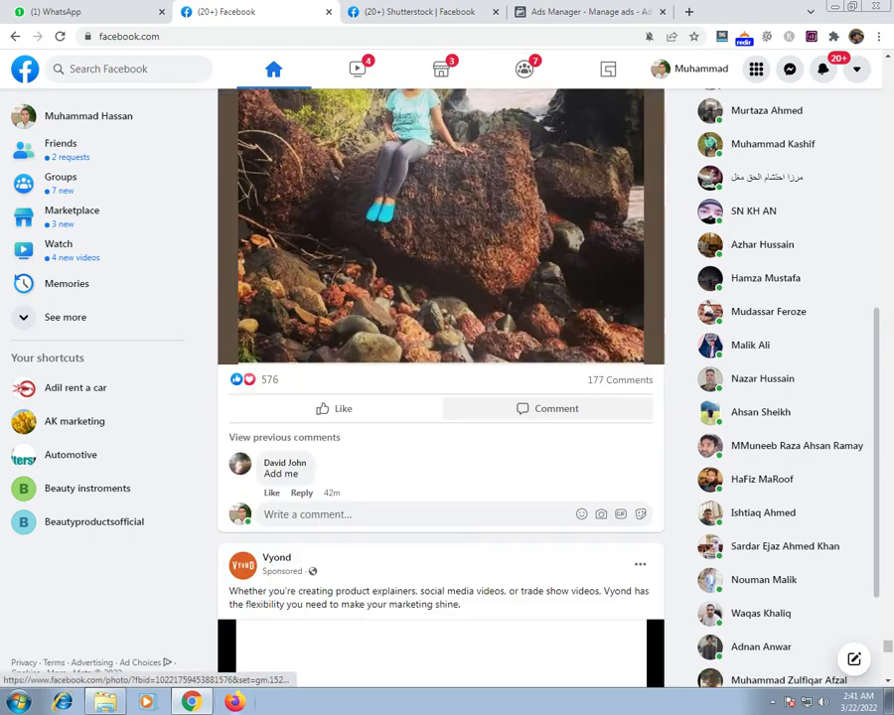
scroll(440, 388, up, 2)
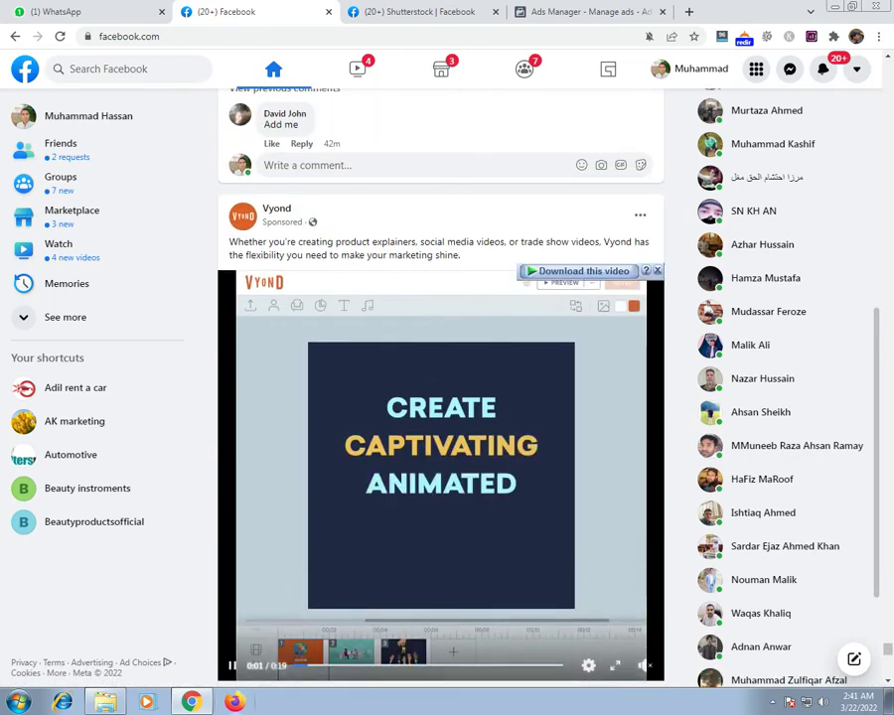
- Find the sponsored ZEM Realtors video in the feed and download it as the 2000p HD, 1528 kbps MKV file
scroll(440, 388, down, 13)
scroll(440, 388, down, 14)
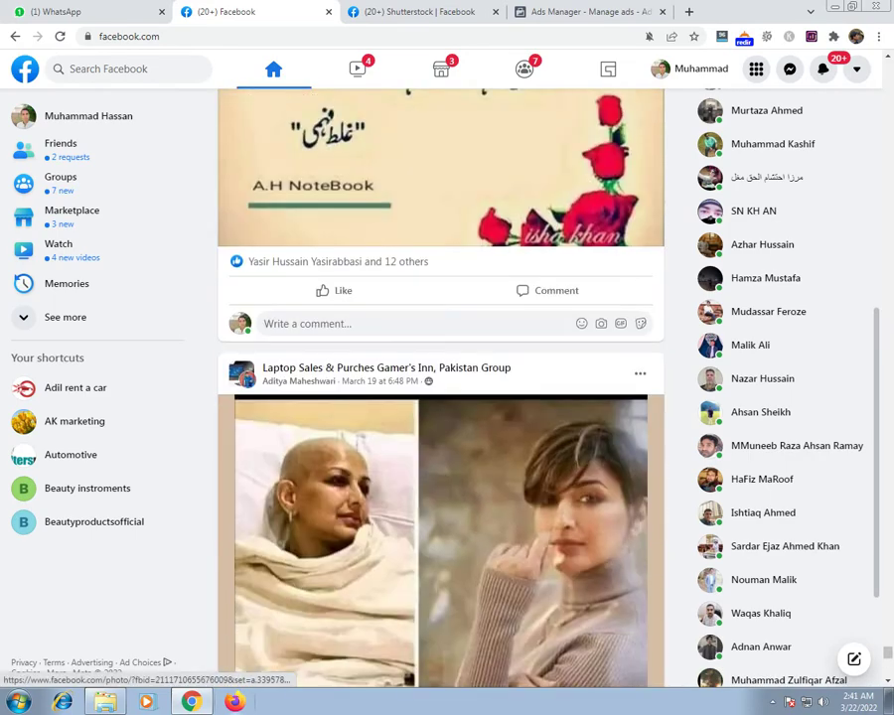
scroll(440, 388, down, 14)
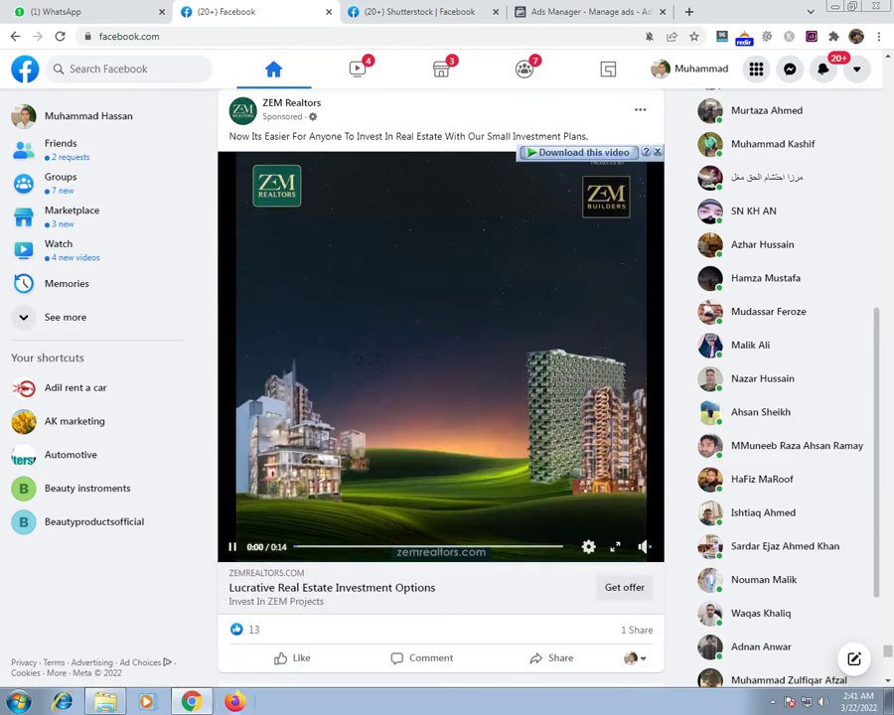
scroll(440, 388, up, 1)
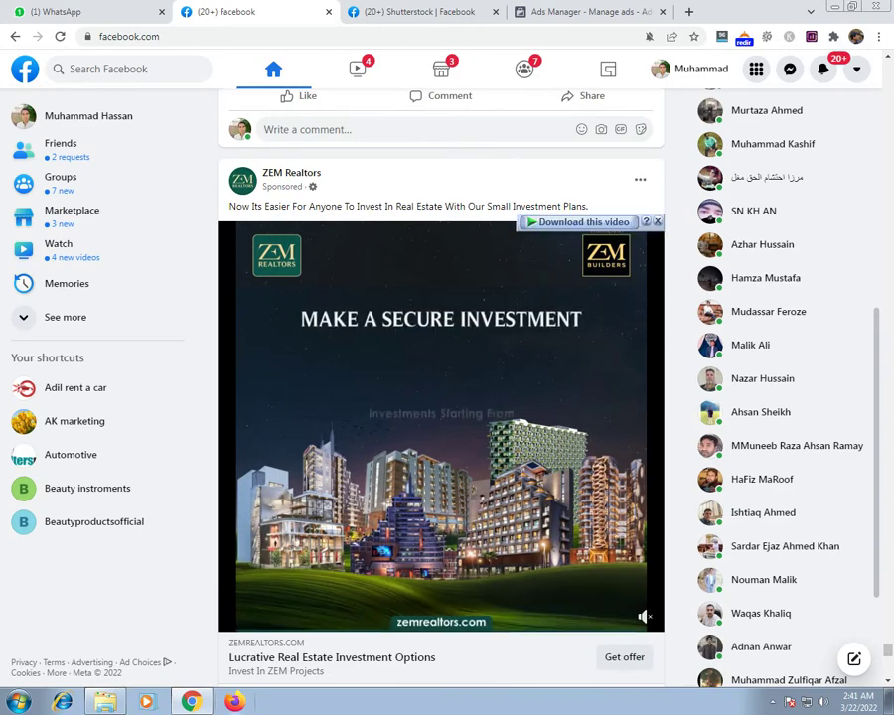
click(578, 223)
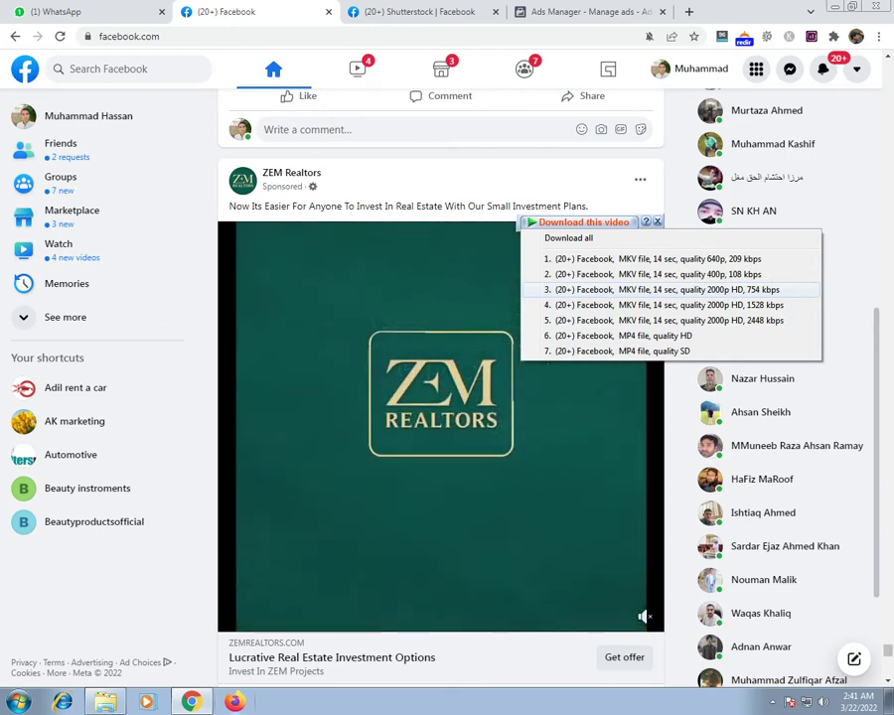
click(668, 305)
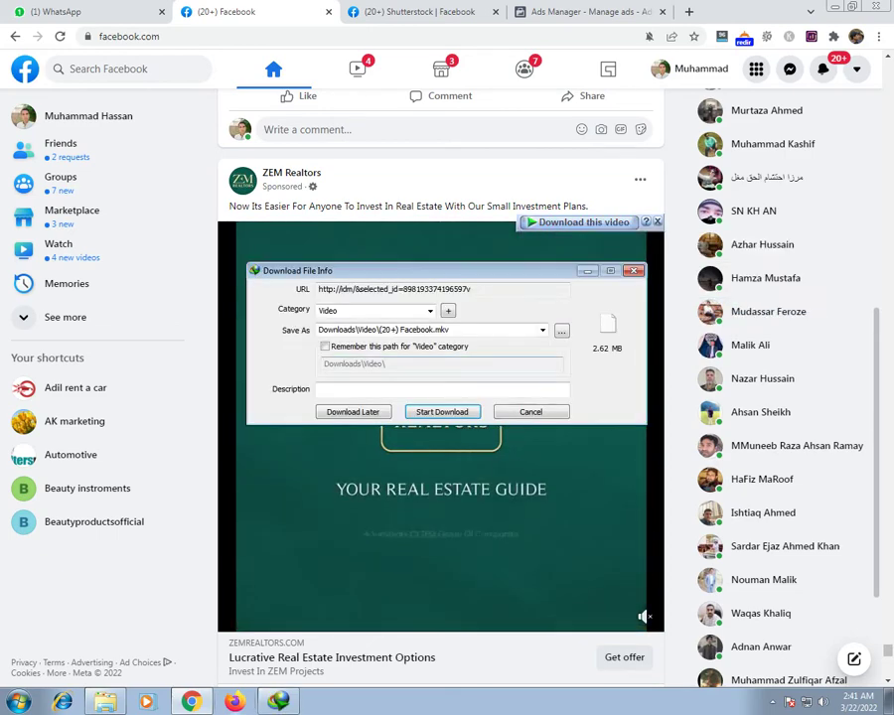
click(441, 410)
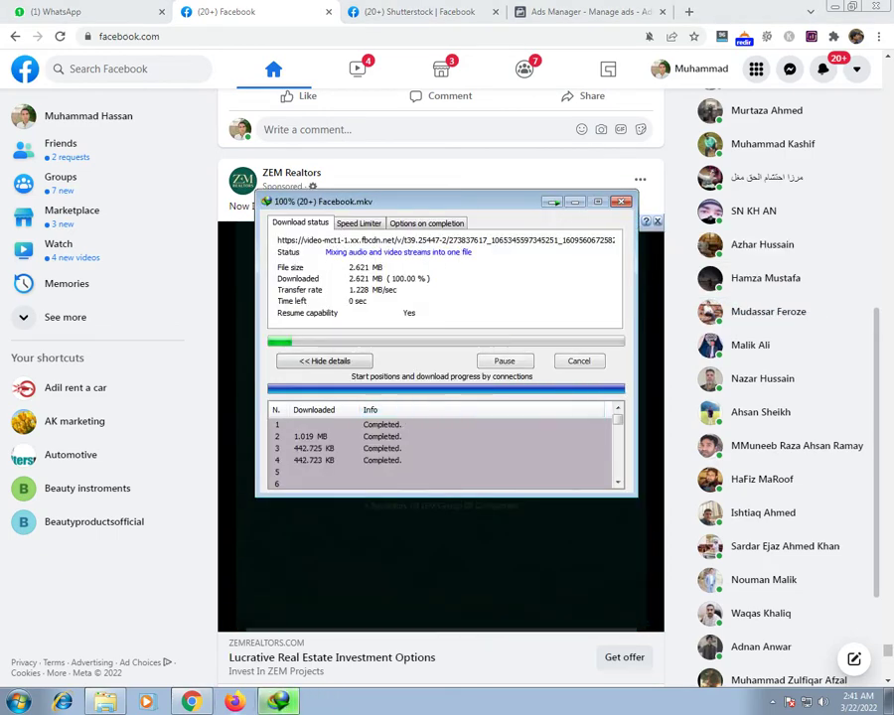
click(576, 388)
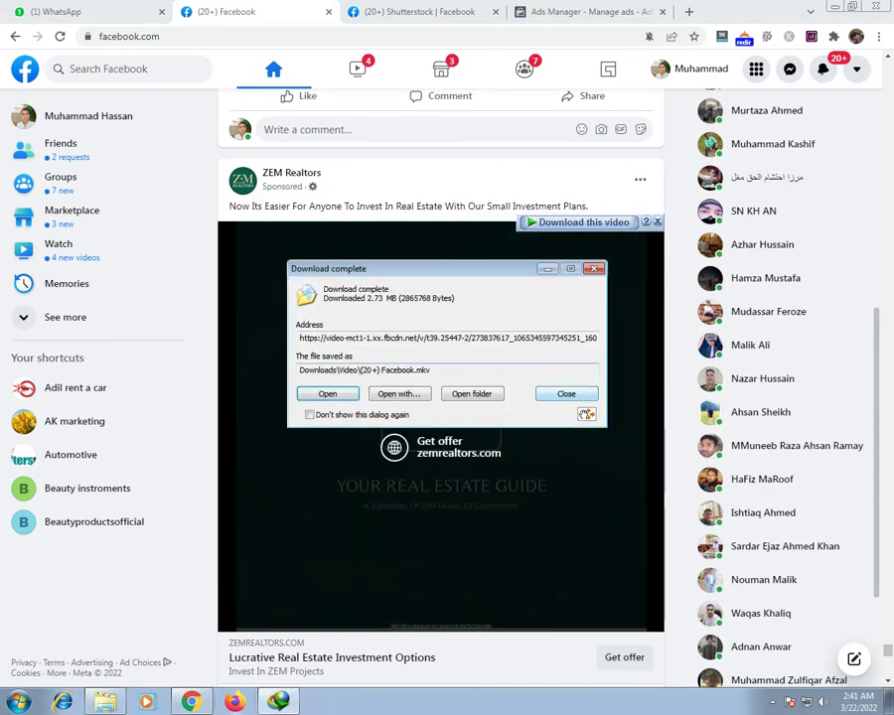
click(574, 394)
click(594, 12)
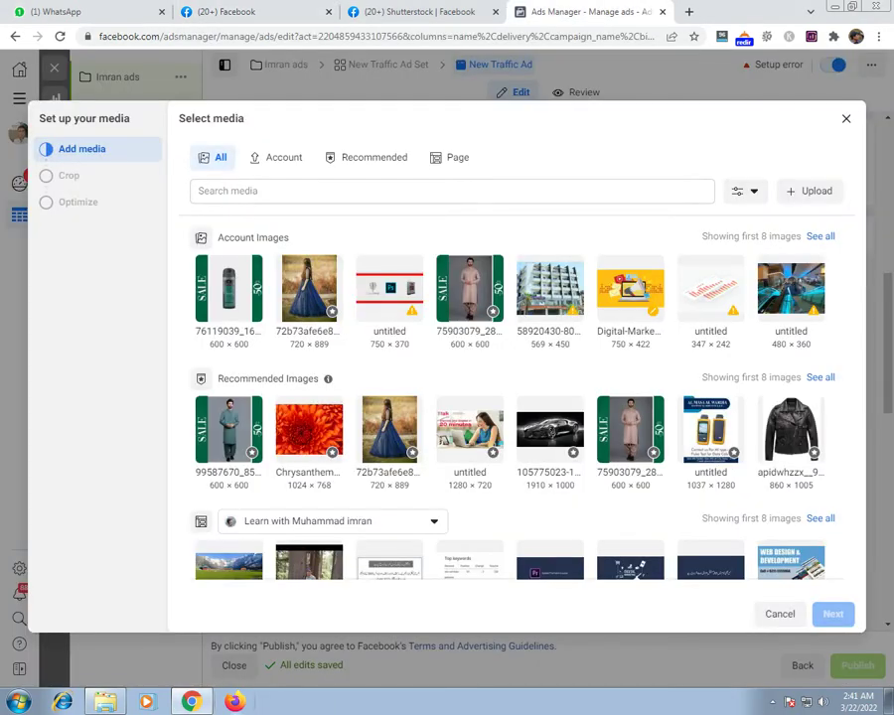
click(810, 192)
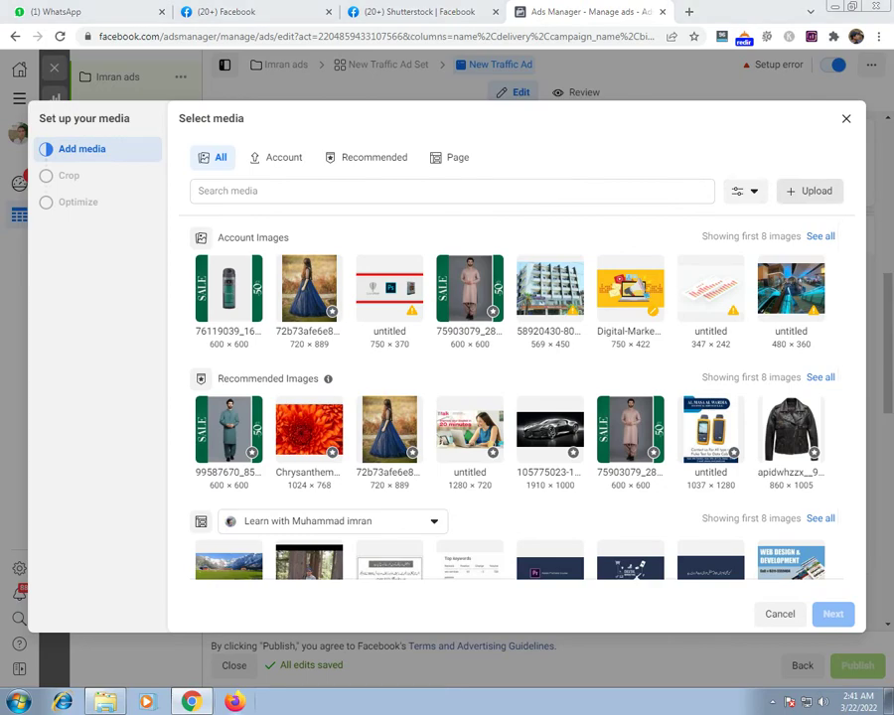
click(62, 110)
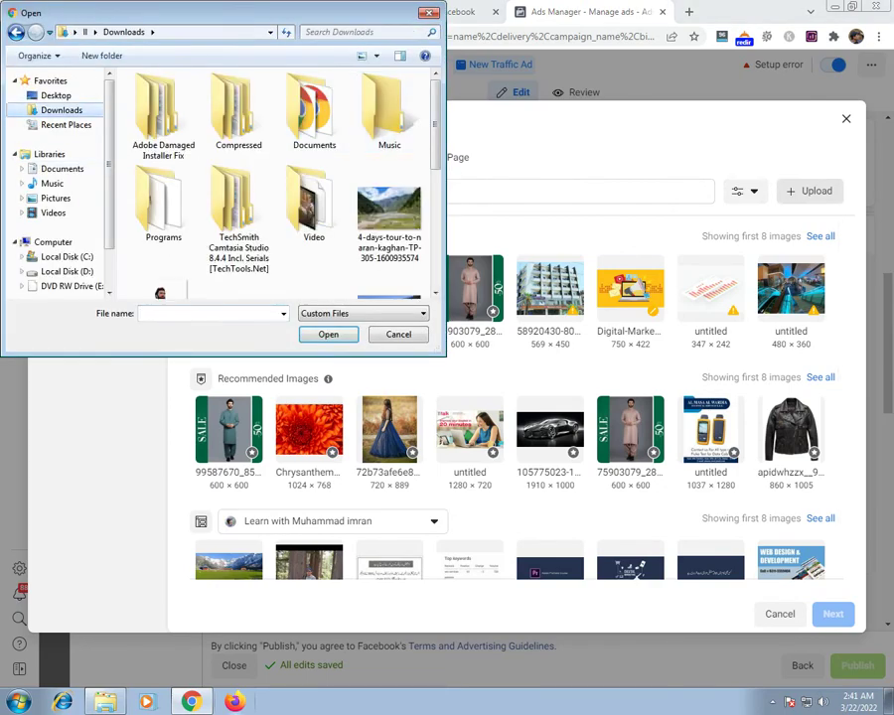
scroll(298, 119, down, 10)
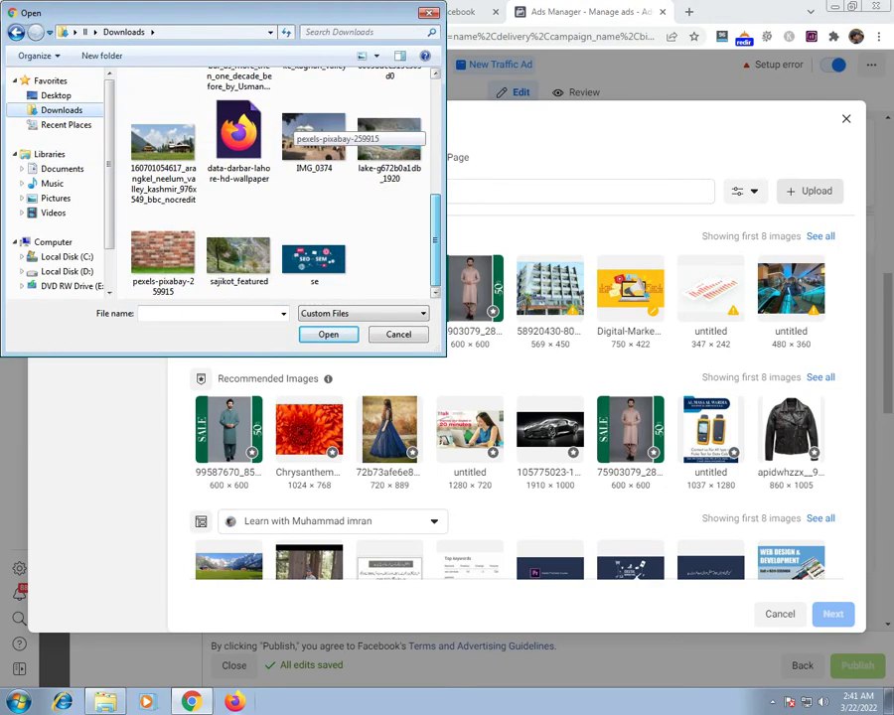
scroll(298, 129, up, 10)
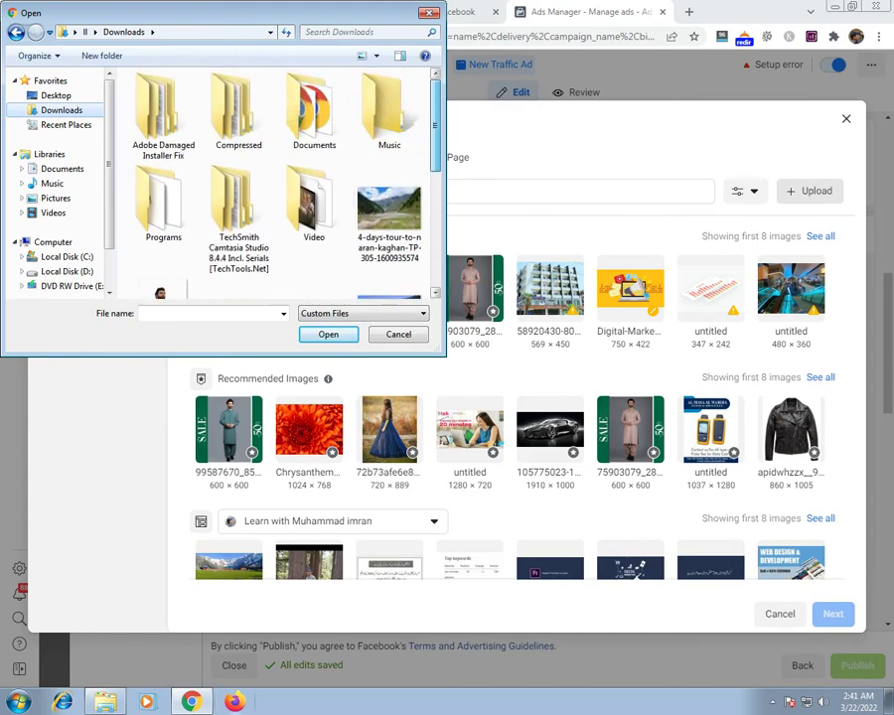
double_click(314, 206)
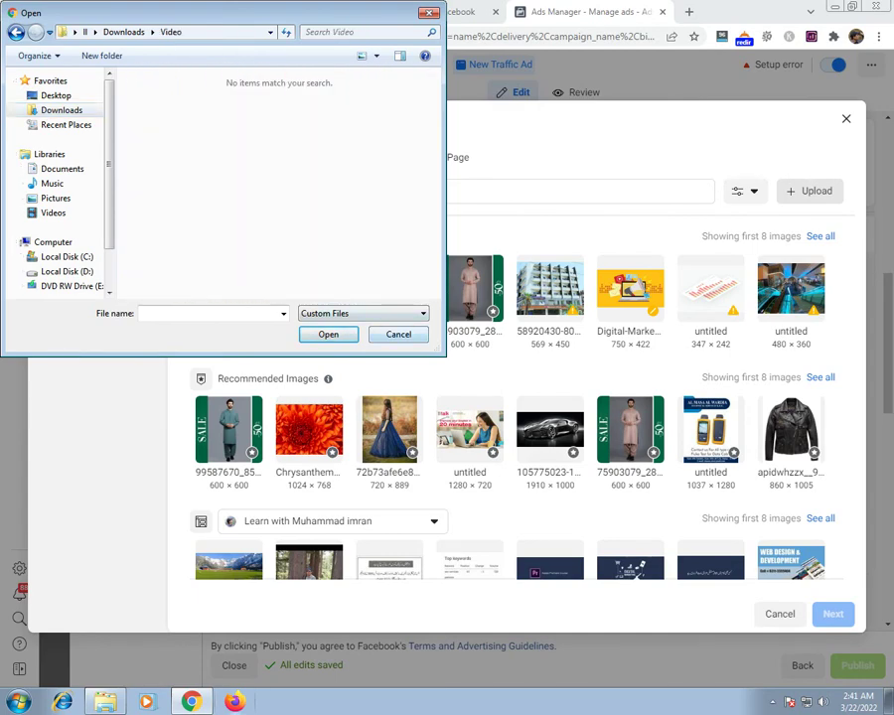
click(398, 334)
- Return to the sponsored ZEM Realtors video in the Facebook feed and download it as the HD-quality MP4 file
click(421, 12)
click(276, 12)
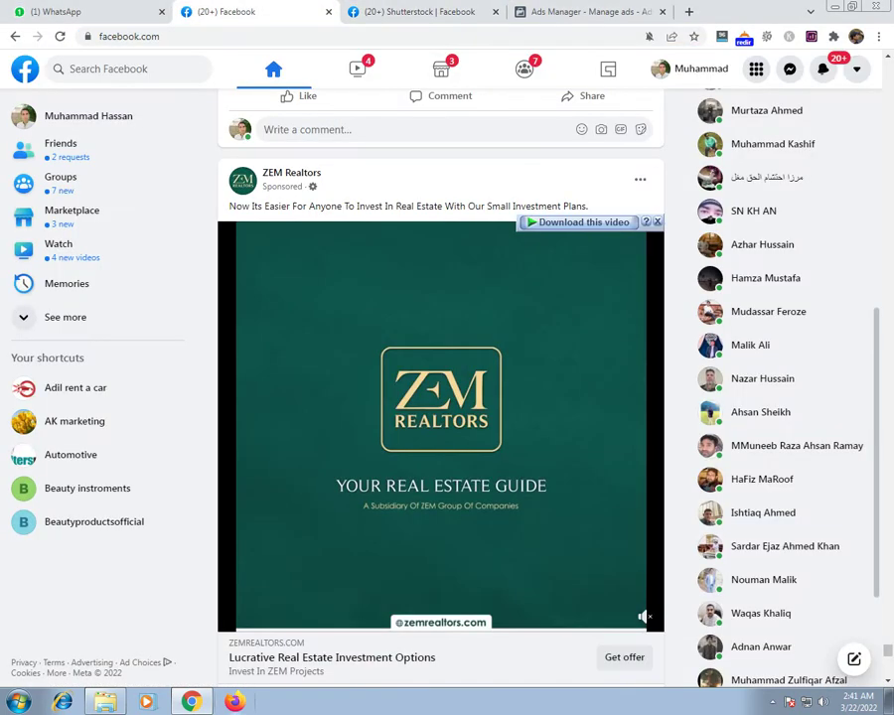
click(583, 223)
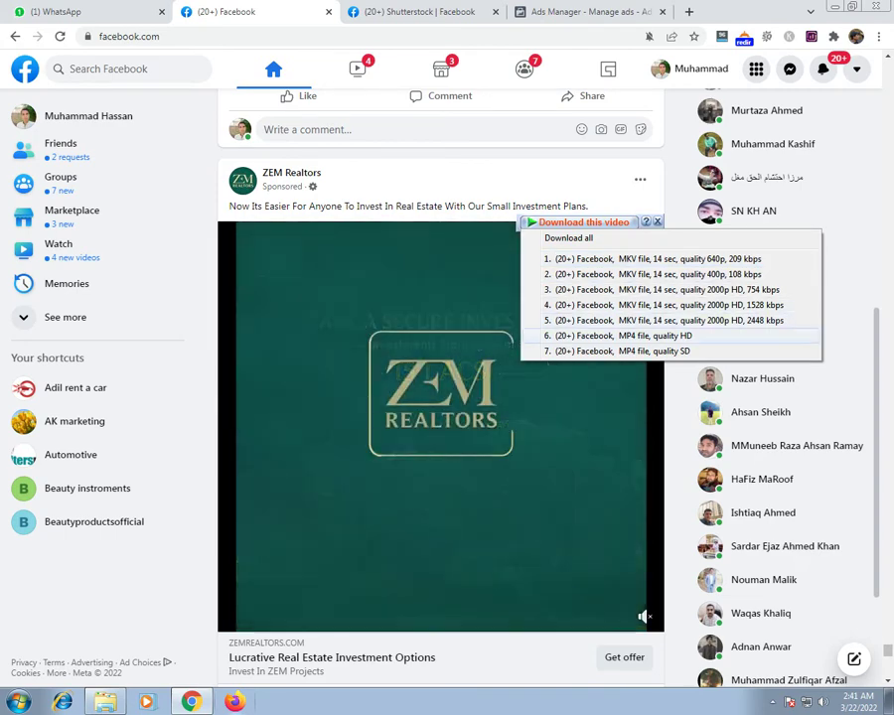
click(623, 336)
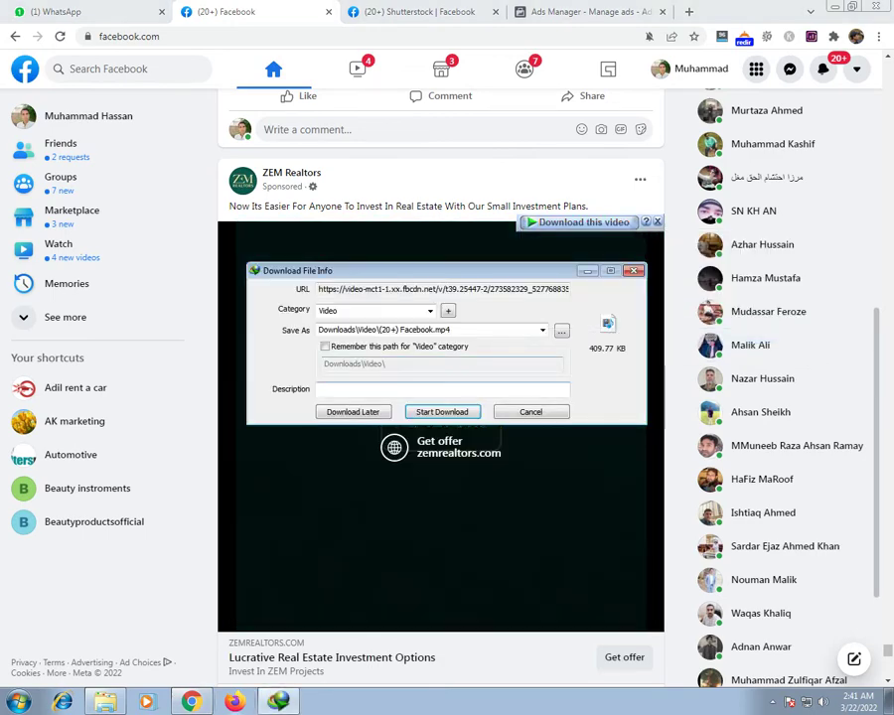
click(443, 412)
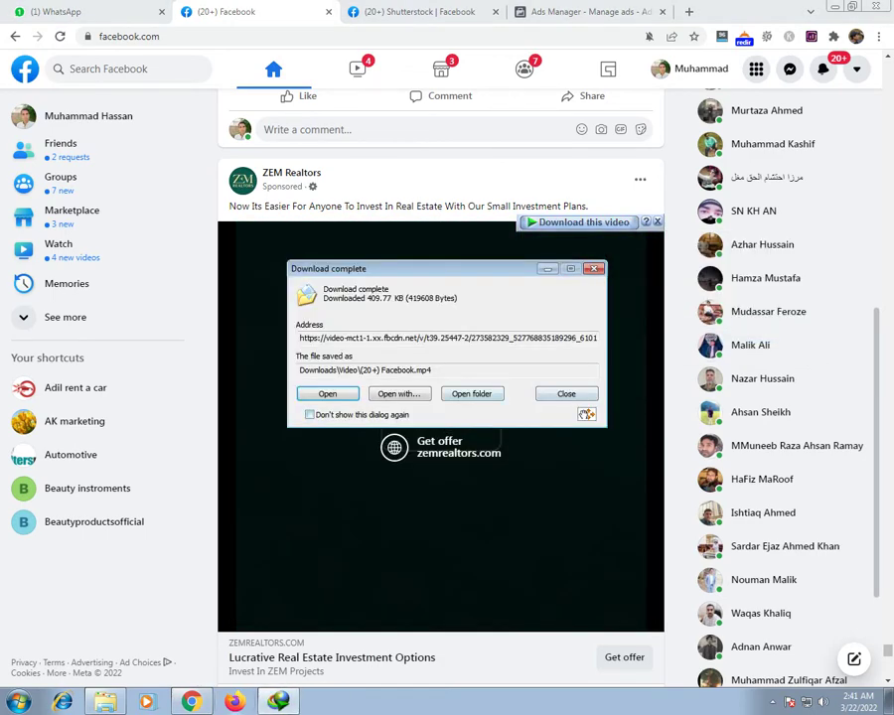
click(566, 394)
- In Ads Manager, try to upload the "(20+) Facebook" video from Downloads\Video as ad media, with all file types shown
click(590, 12)
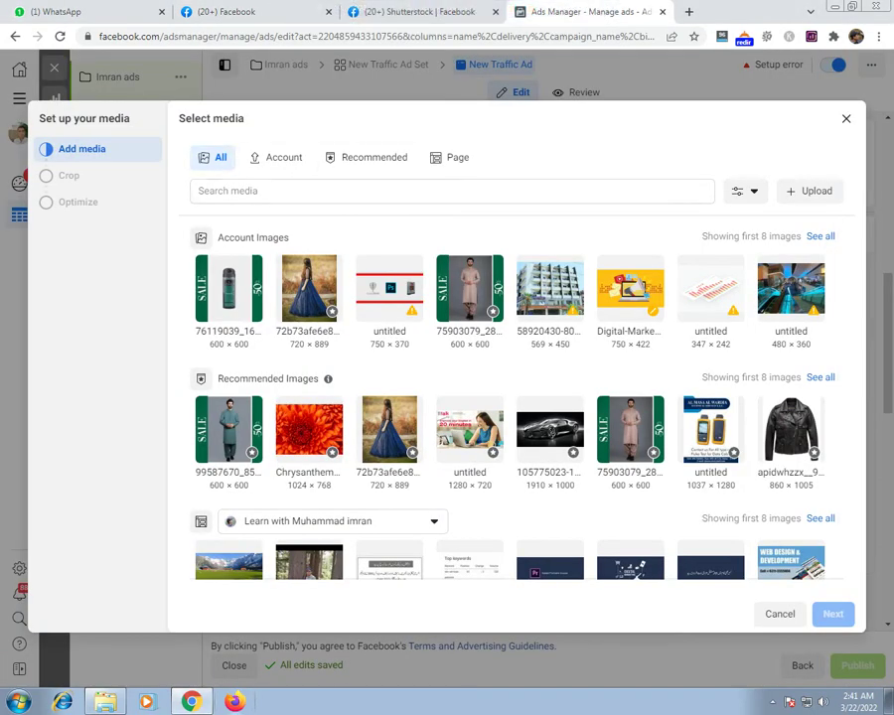
click(810, 191)
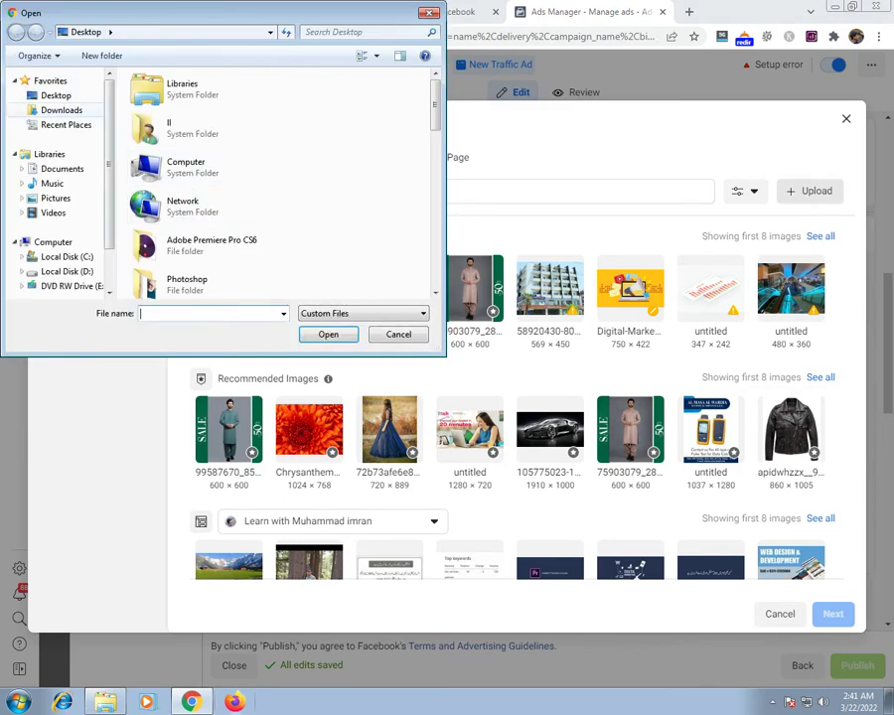
click(61, 110)
scroll(238, 219, down, 5)
scroll(238, 219, up, 5)
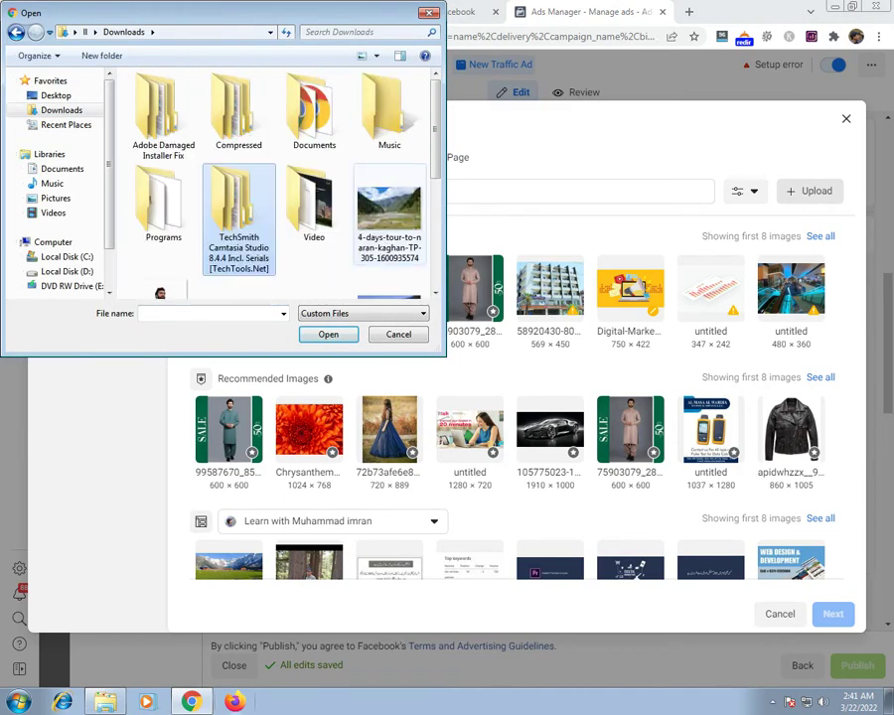
double_click(314, 206)
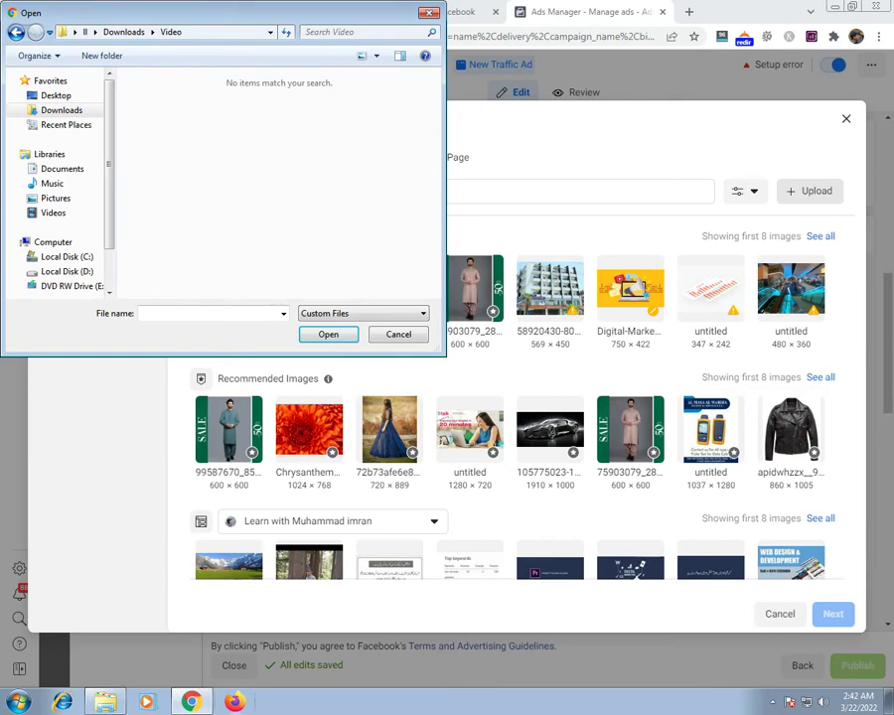
click(364, 313)
click(327, 334)
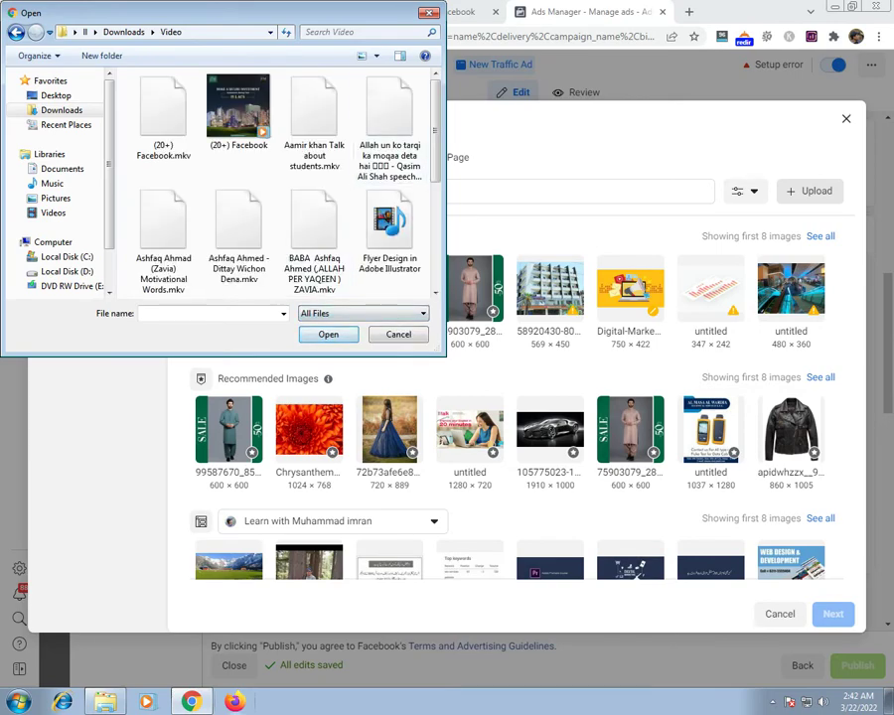
double_click(238, 111)
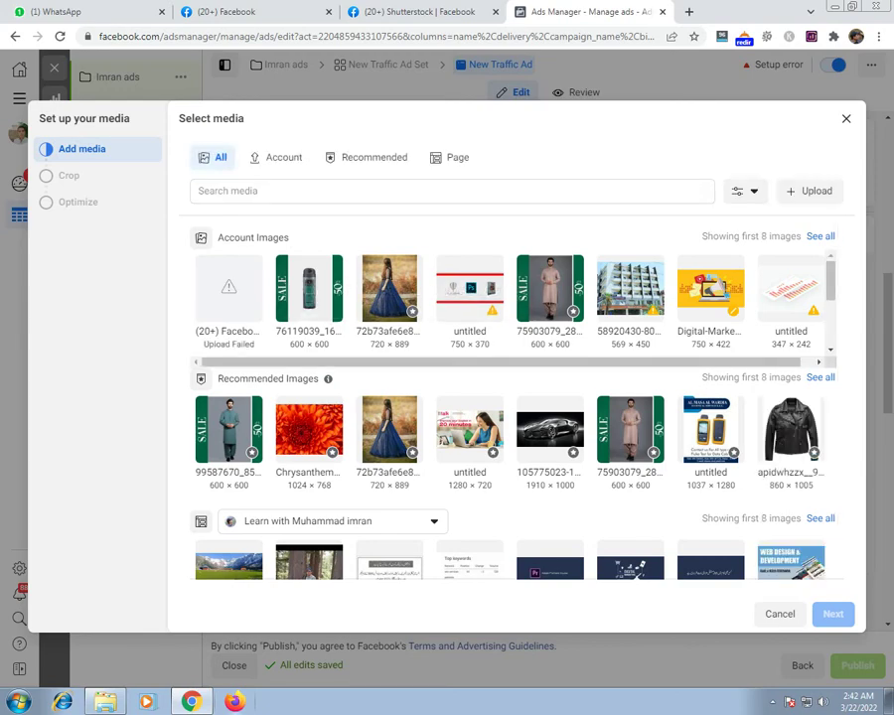
- Go back to the sponsored ZEM Realtors video in the Facebook feed and skip ahead through its playback
click(419, 12)
key(ctrl+shift+Tab)
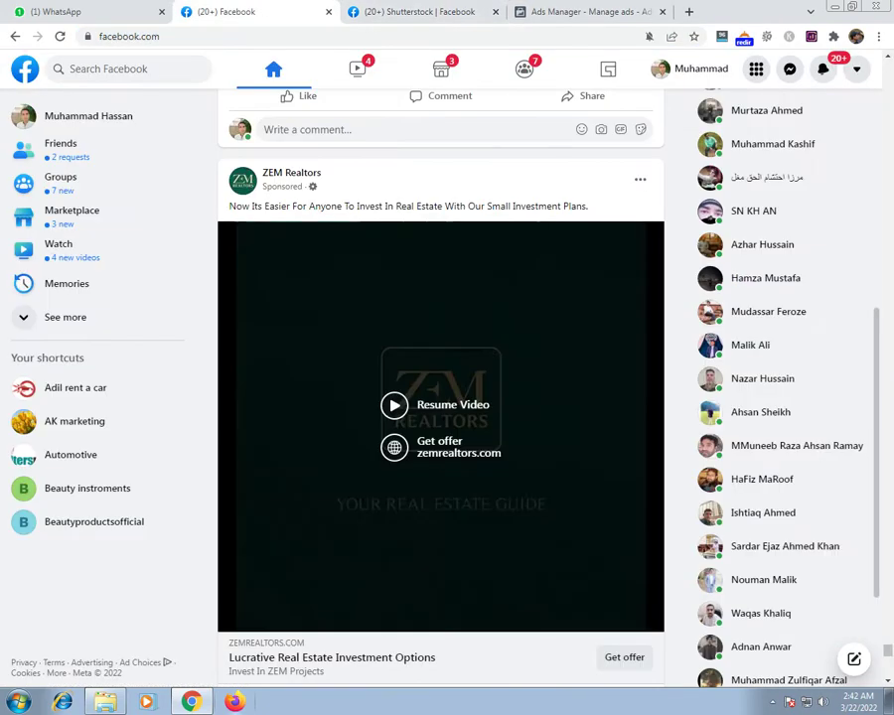
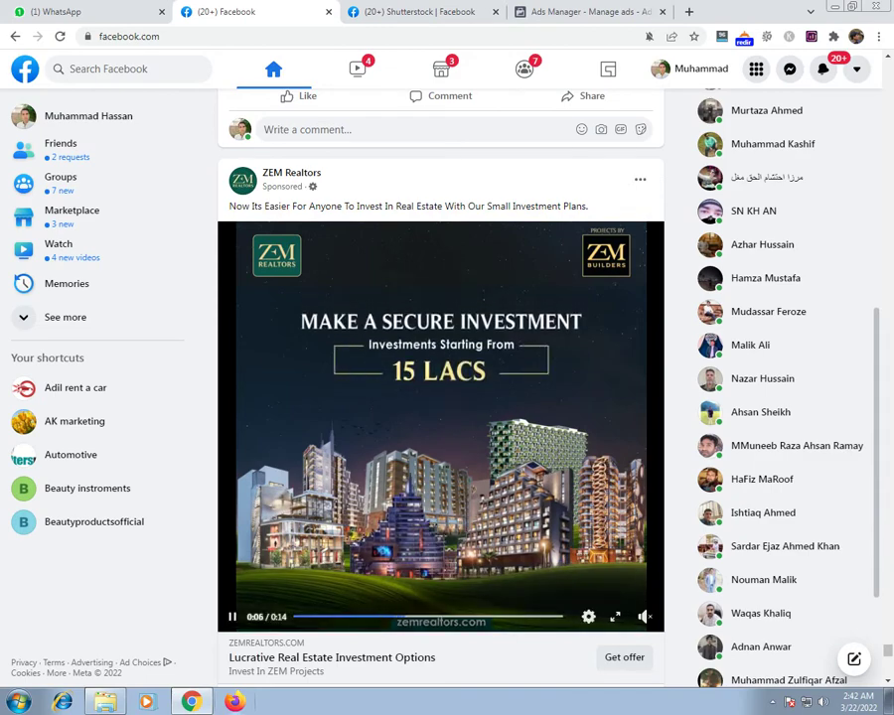
click(460, 617)
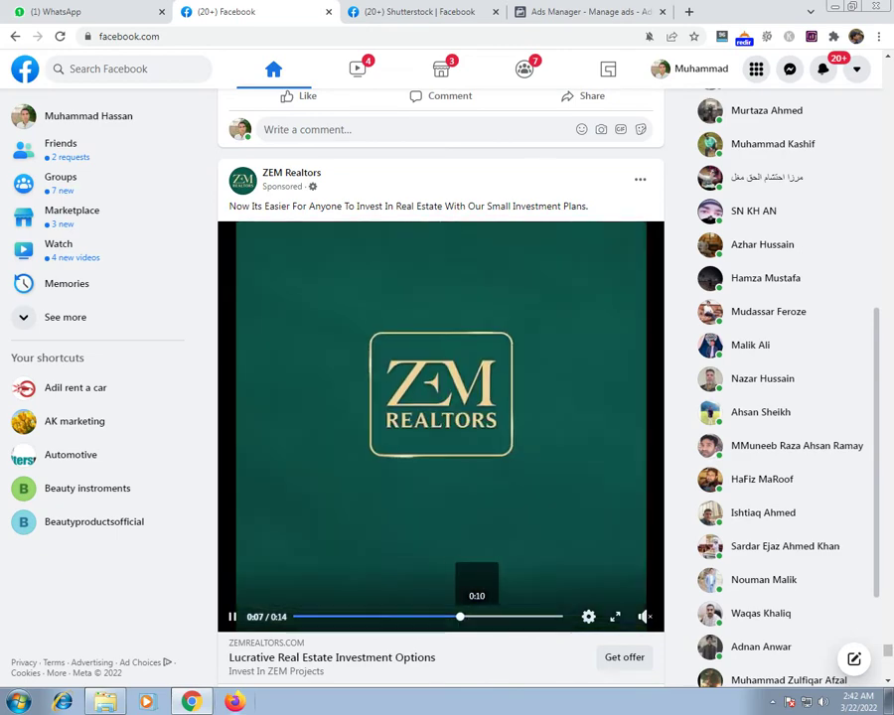
click(509, 617)
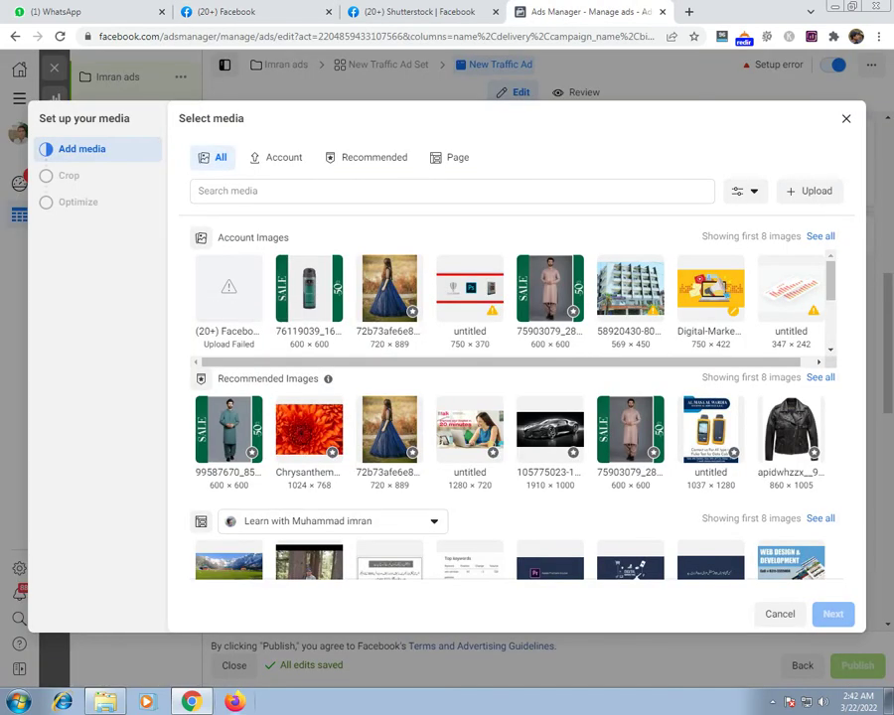
- In Ads Manager, use the 600 × 600 pink-outfit sale image from the account images as the ad's media, leaving enhancements off
click(588, 11)
click(550, 289)
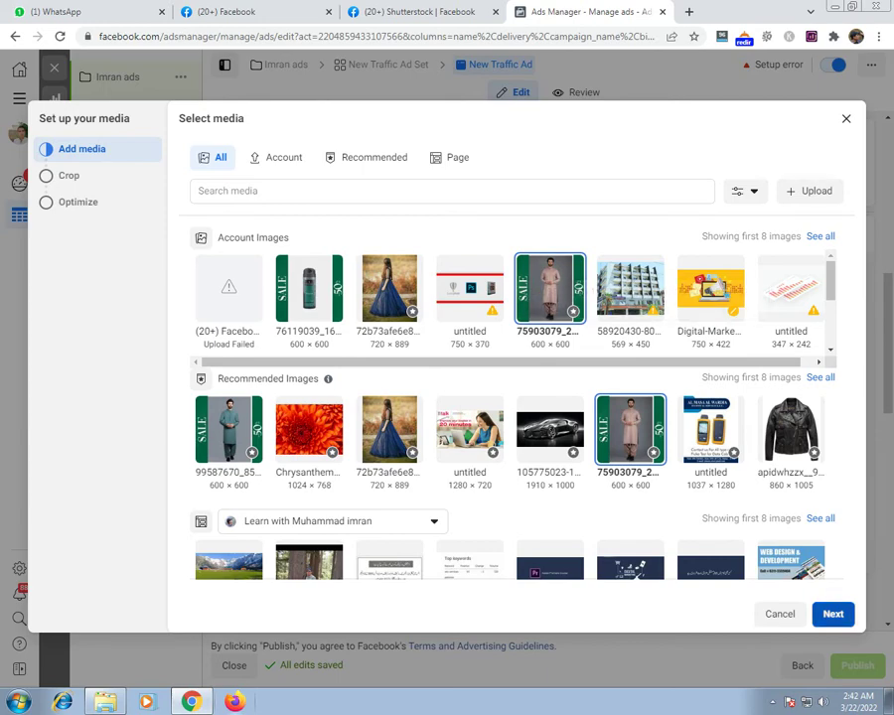
click(832, 614)
click(832, 614)
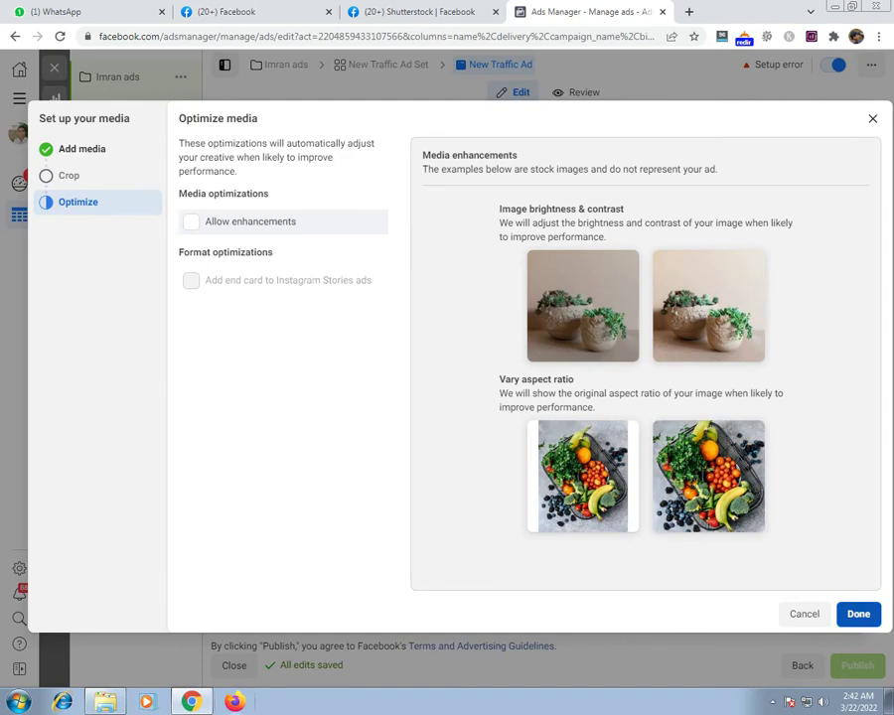
click(856, 613)
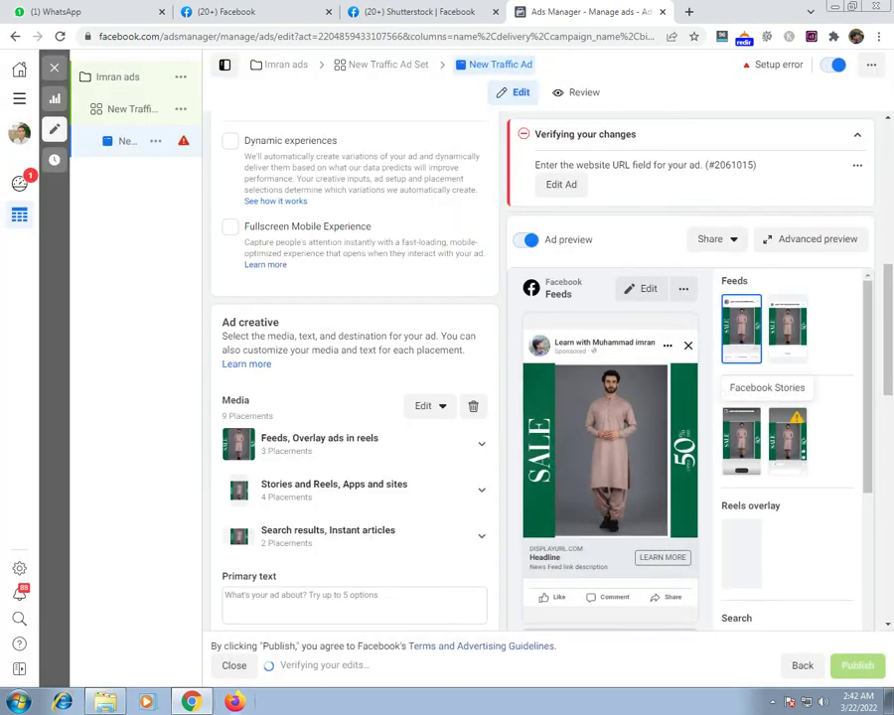
- Look at the sponsored ZEM Realtors ad in the Facebook feed as a reference for the ad's text
scroll(355, 397, down, 1)
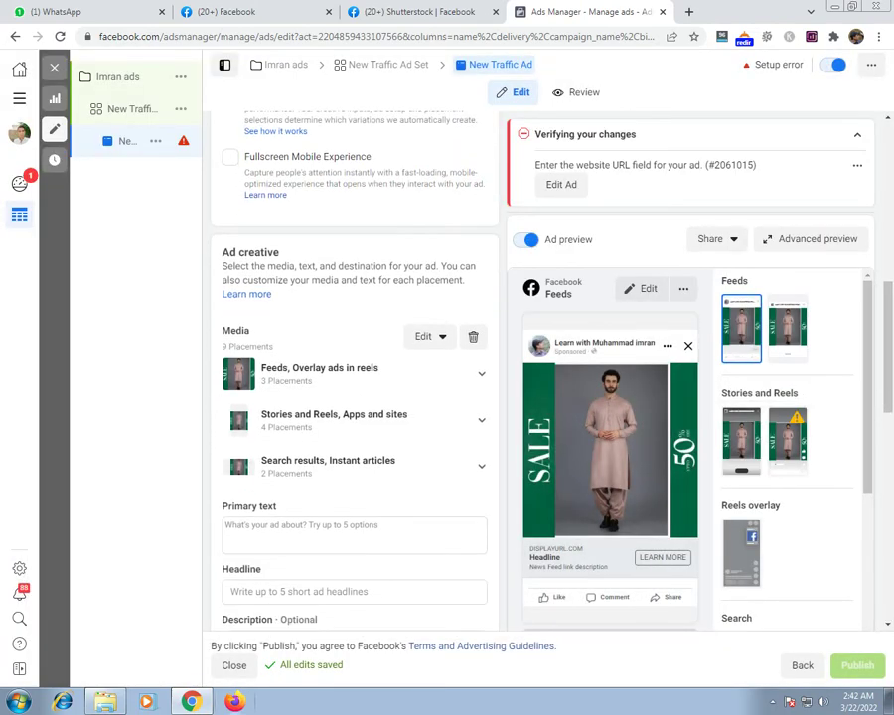
click(427, 12)
click(260, 12)
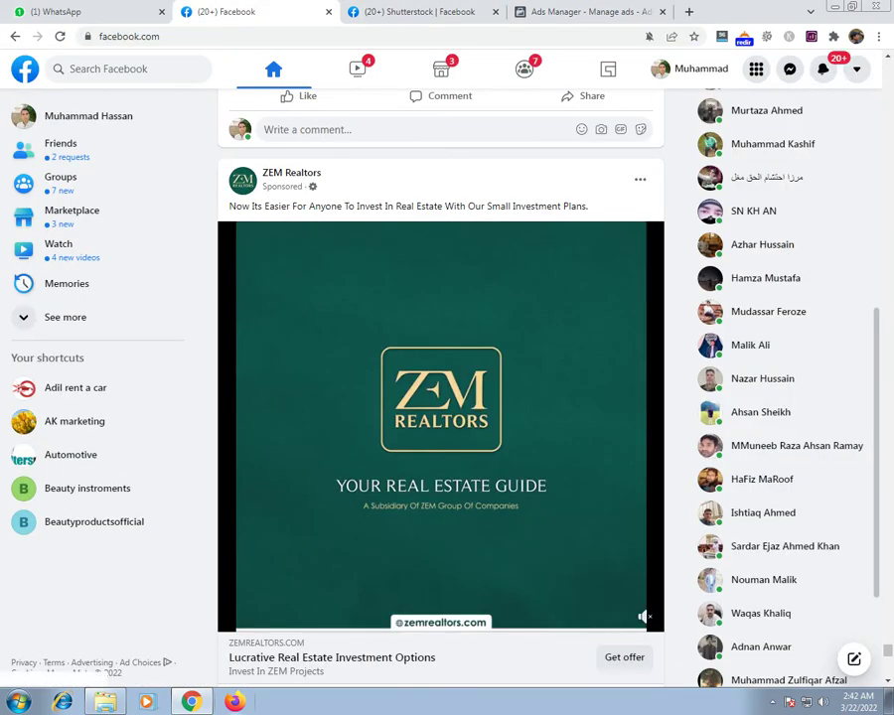
- Back in Ads Manager, enter "Pakistan Day Sale up2 50% Discount Offer" as the ad's primary text
key(ctrl+Tab)
key(ctrl+Tab)
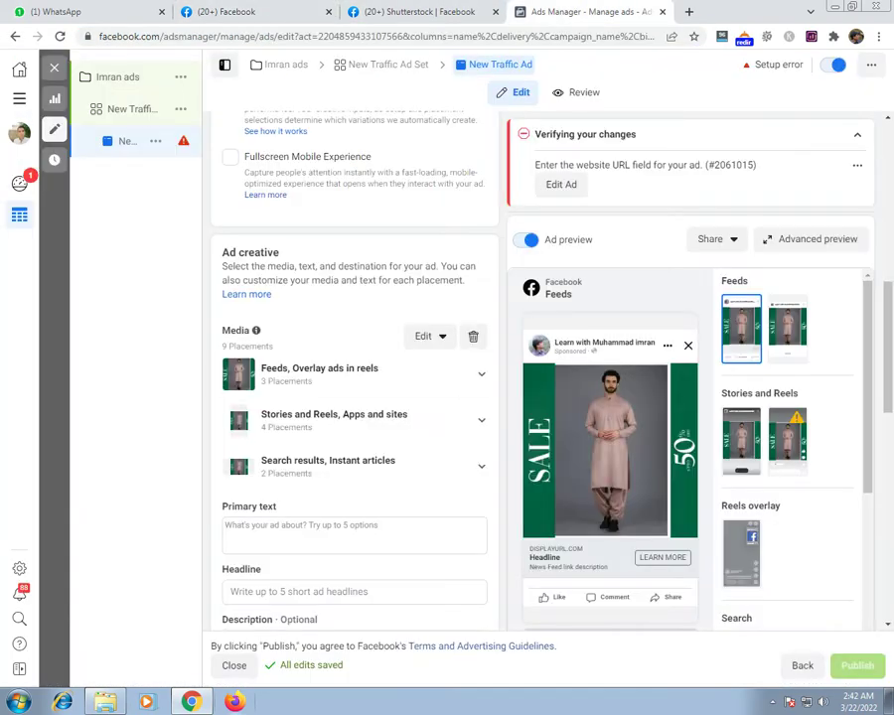
scroll(354, 367, down, 3)
click(348, 326)
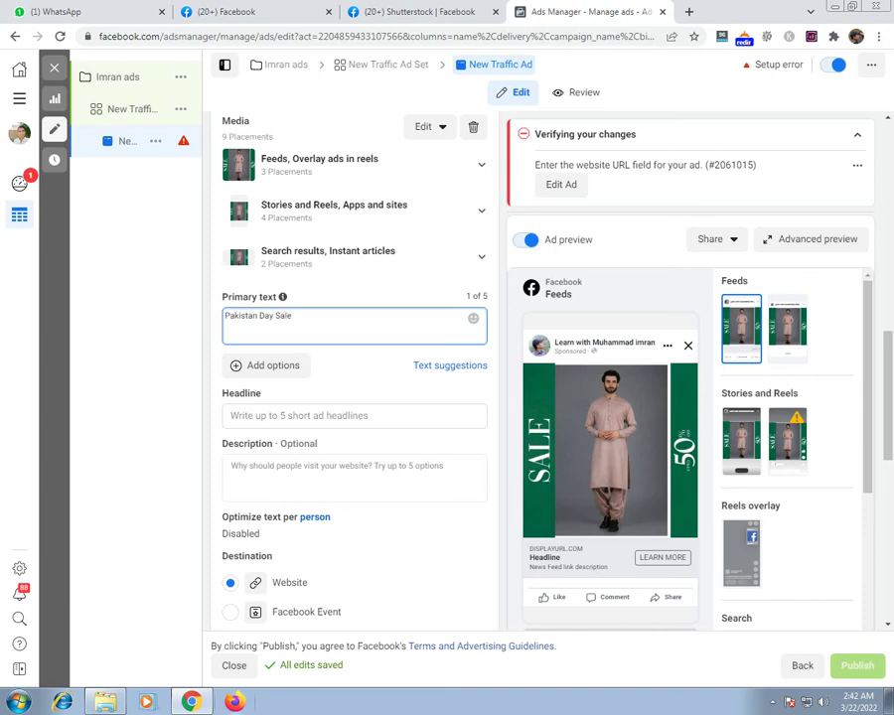
text(4)
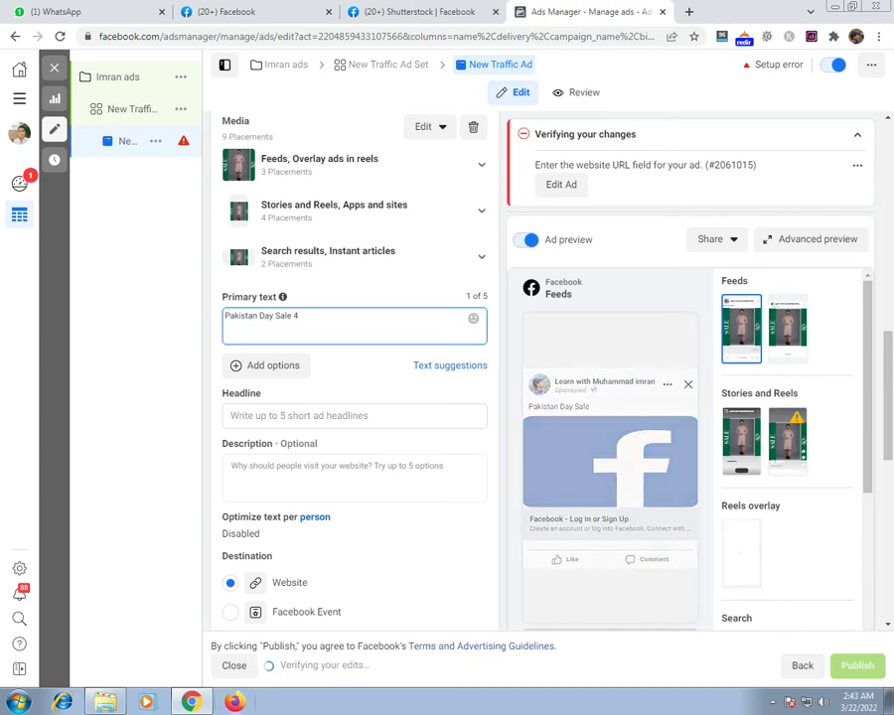
key(BackSpace)
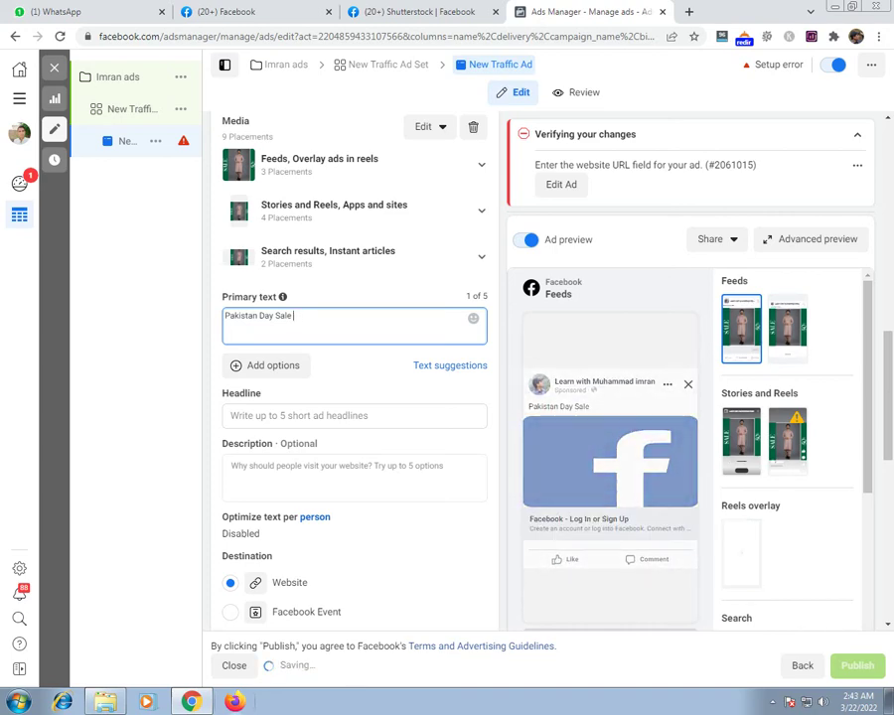
text(up )
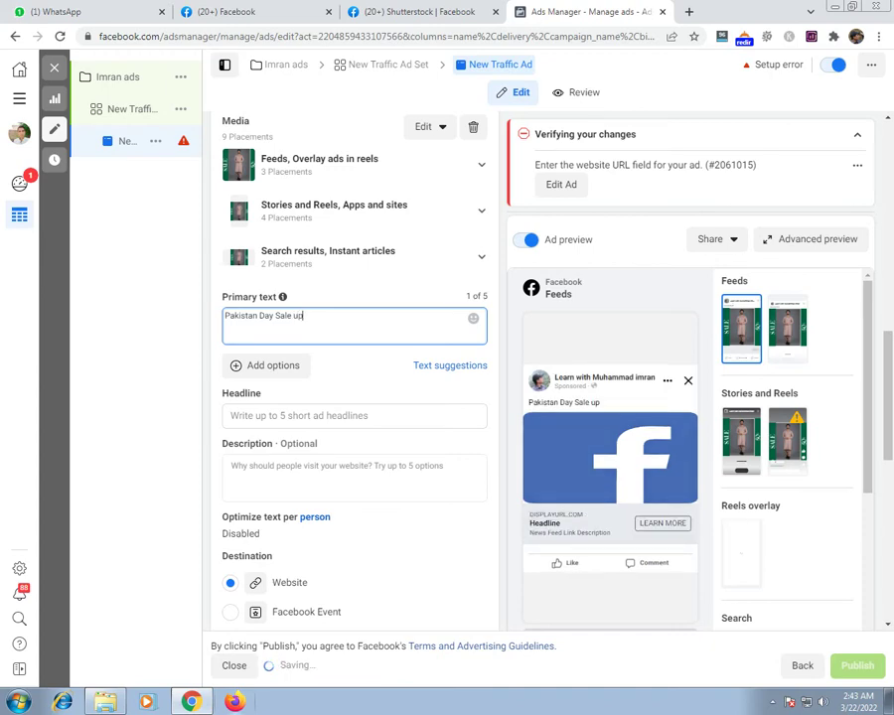
text(2 50% )
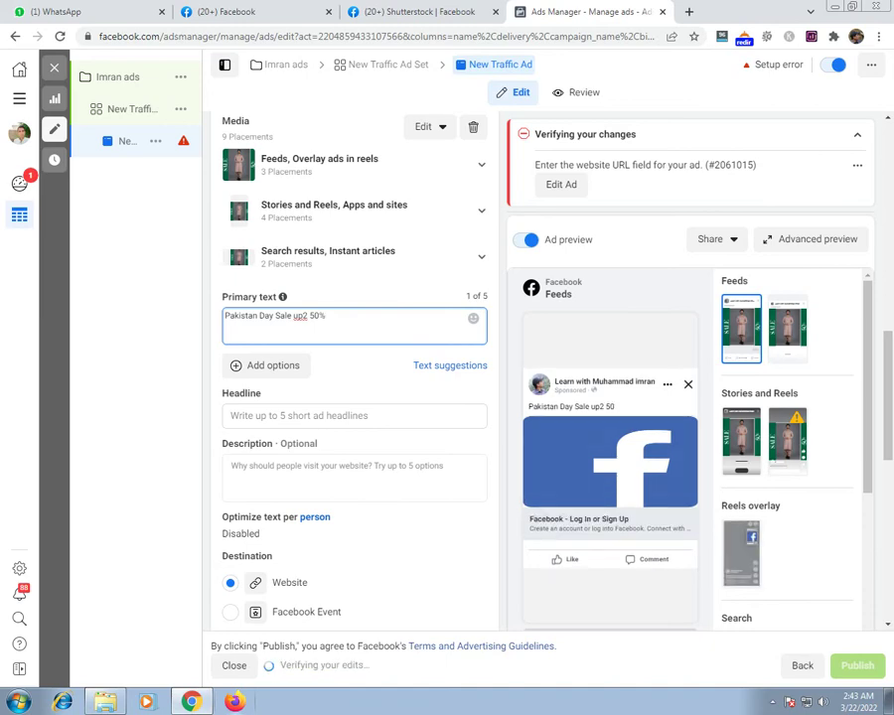
text(Discount Offer)
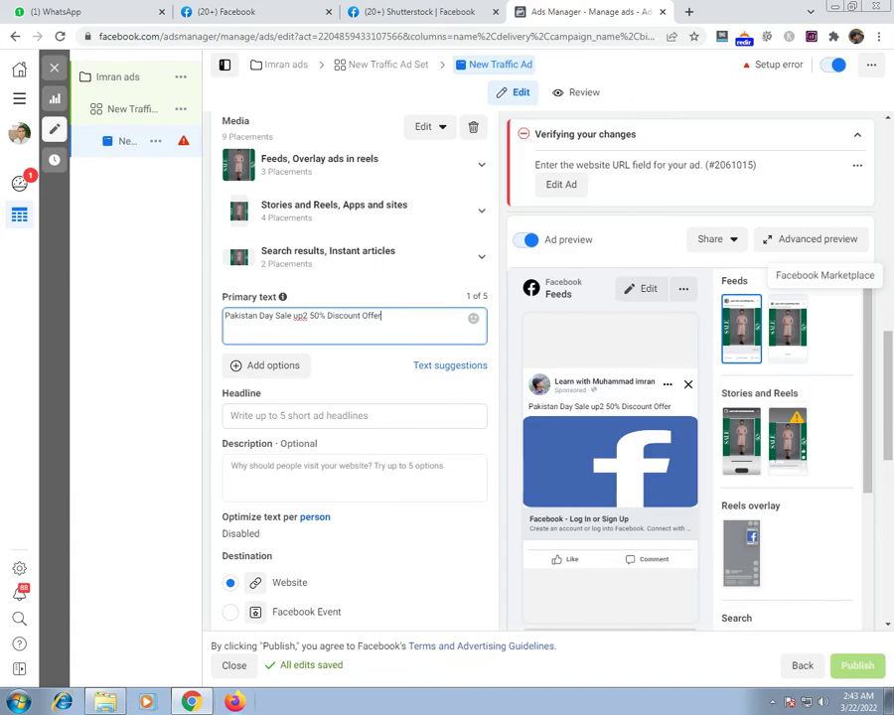
- Check the ad preview for the Facebook Marketplace and Facebook Feeds placements, and review the ad setup and creative sections
click(788, 328)
click(742, 328)
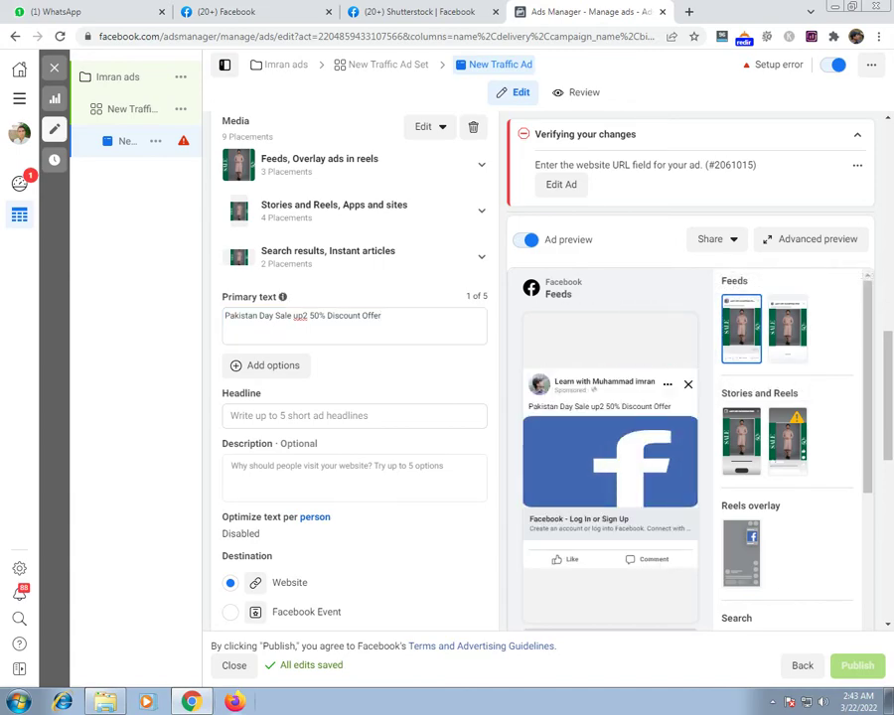
scroll(353, 378, up, 6)
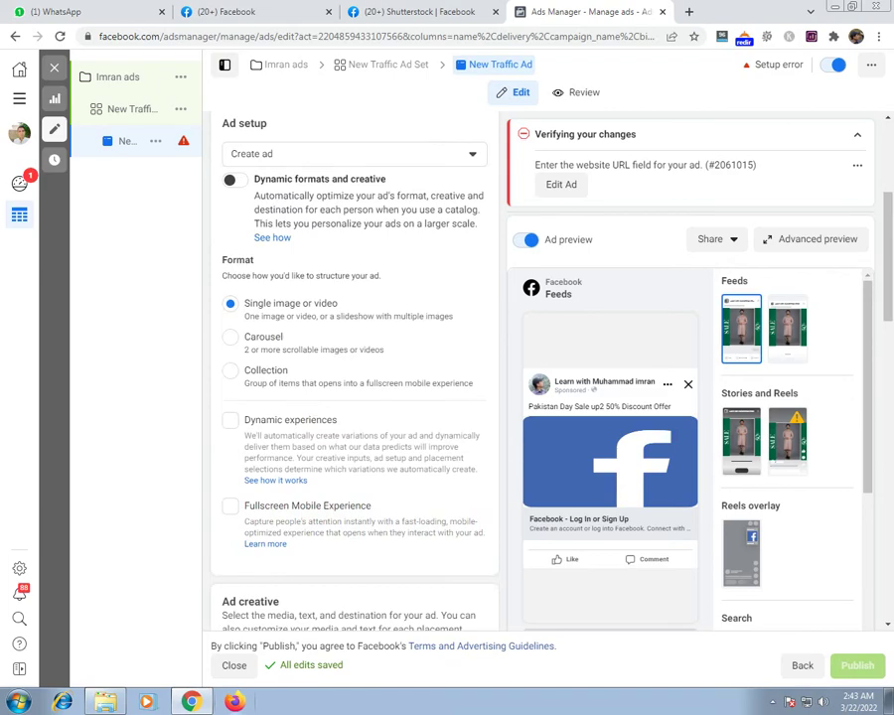
scroll(354, 378, down, 3)
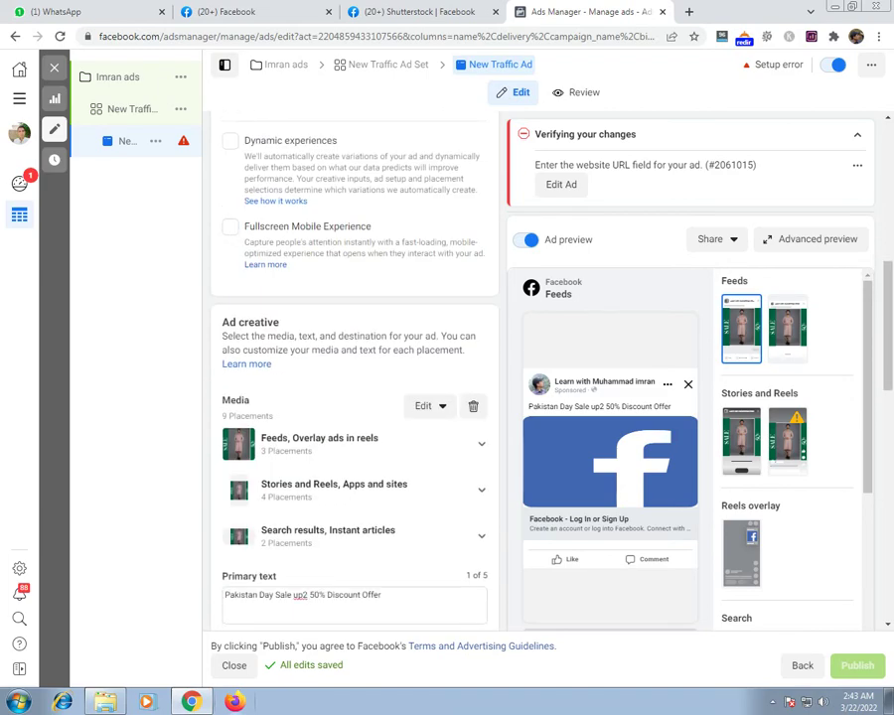
- Expand the Search results and Stories and Reels media groups to review which placements each one covers
scroll(353, 378, down, 2)
click(481, 396)
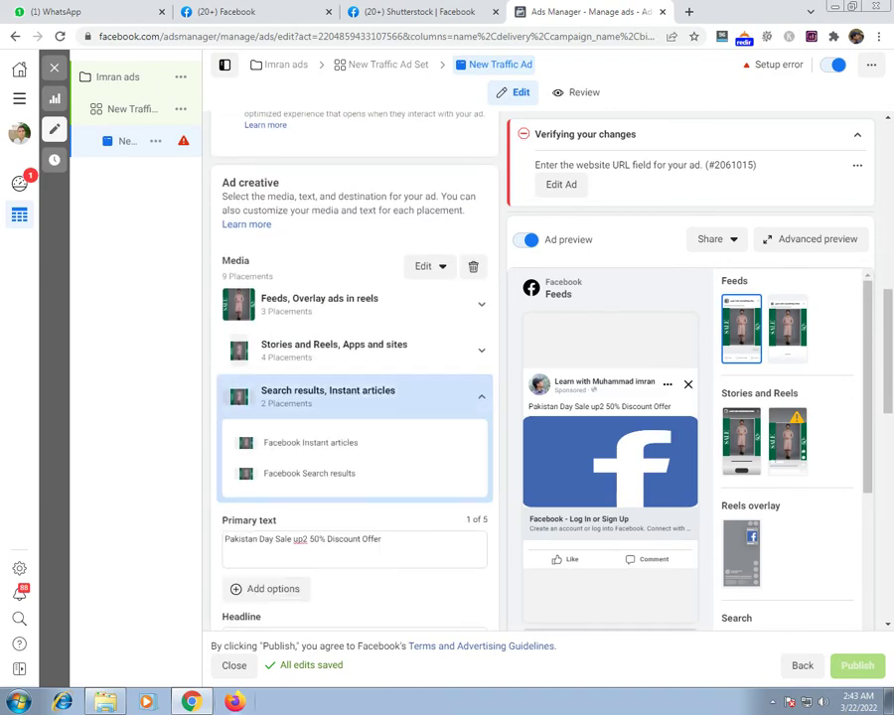
scroll(353, 397, down, 2)
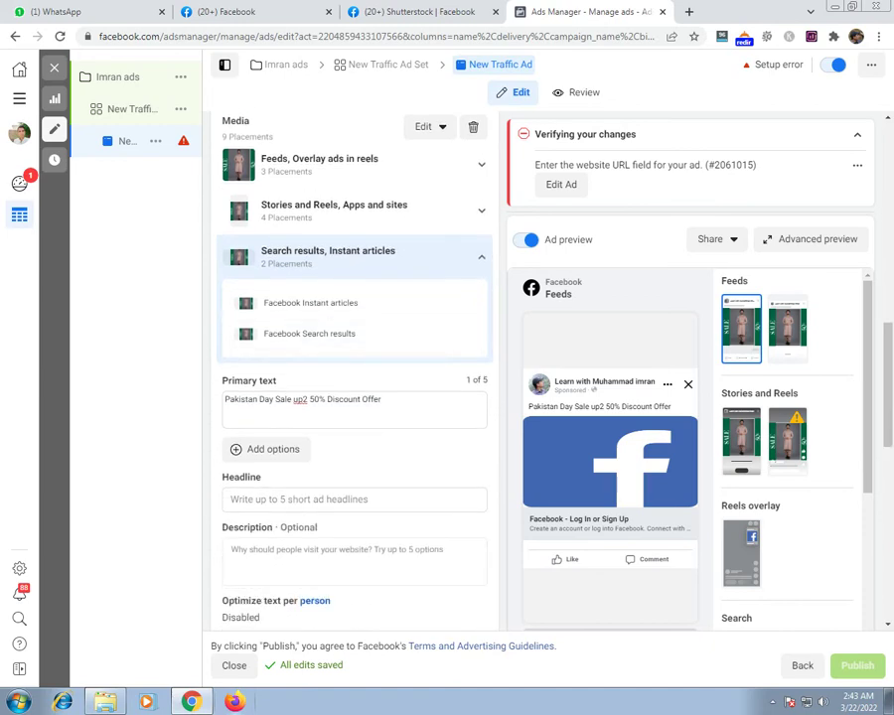
scroll(353, 397, up, 3)
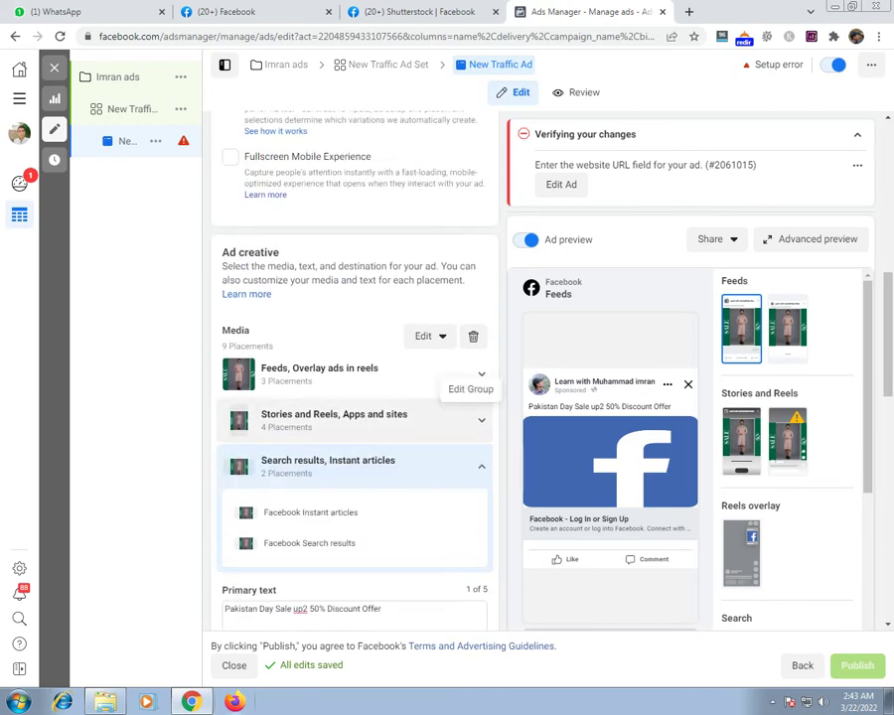
click(481, 420)
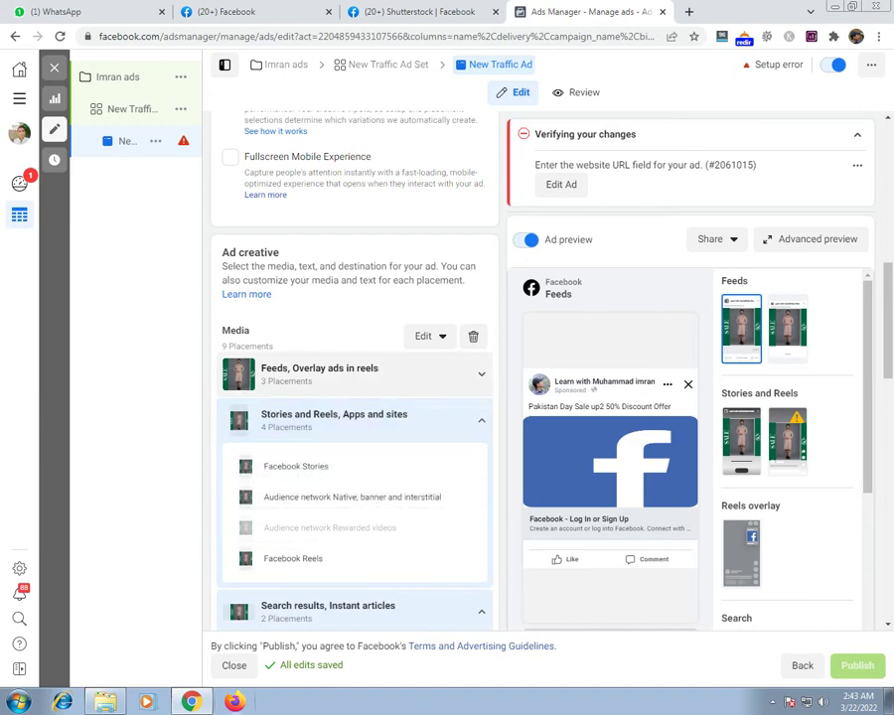
scroll(437, 427, down, 4)
click(405, 480)
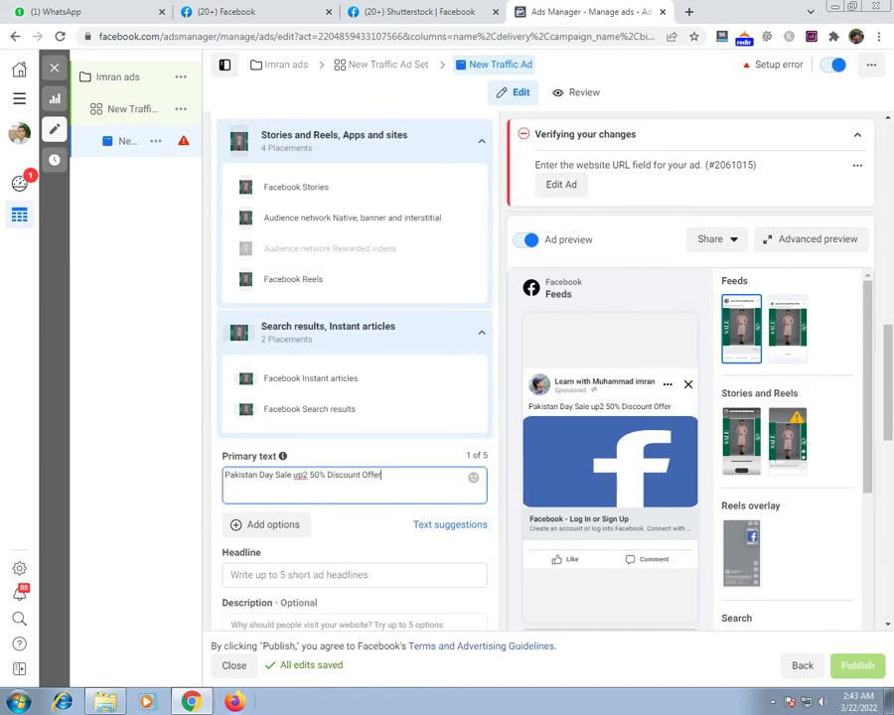
- Enter "Pakistan Day Sale" as the ad's headline
scroll(354, 417, down, 2)
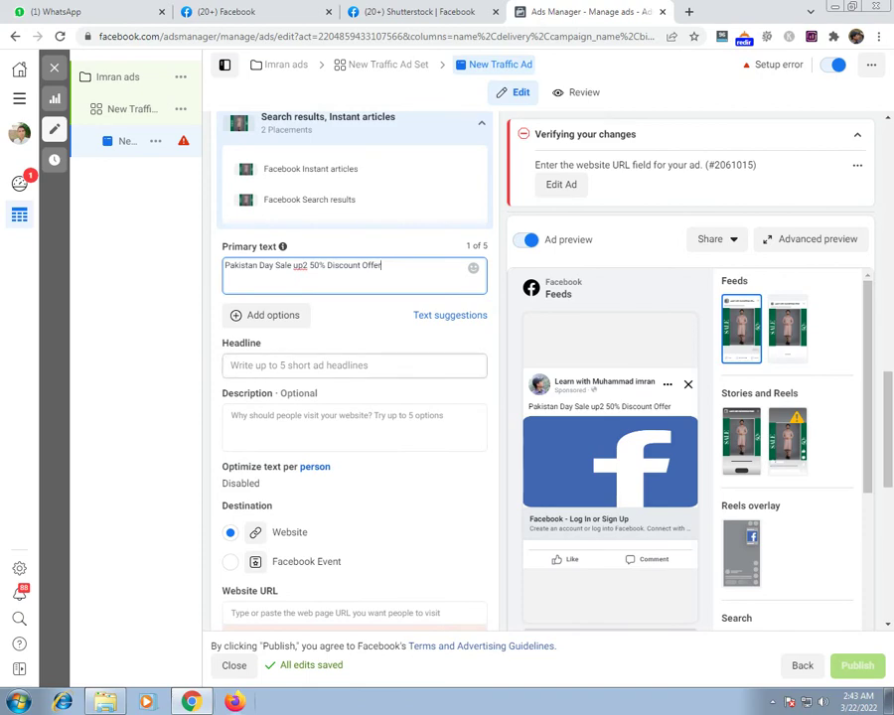
click(355, 365)
text(PA)
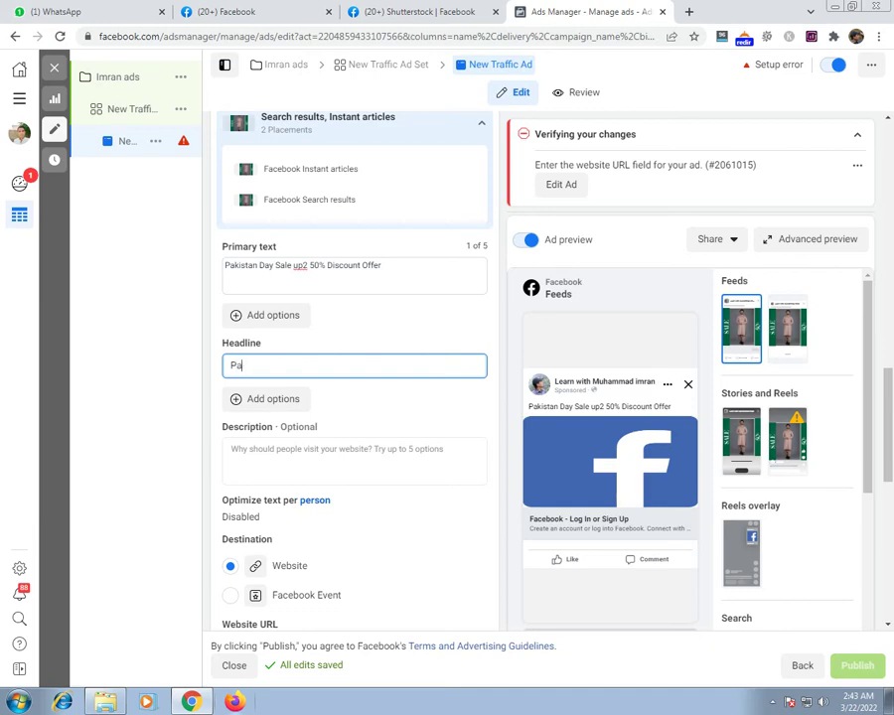
text(kistan Day Sal)
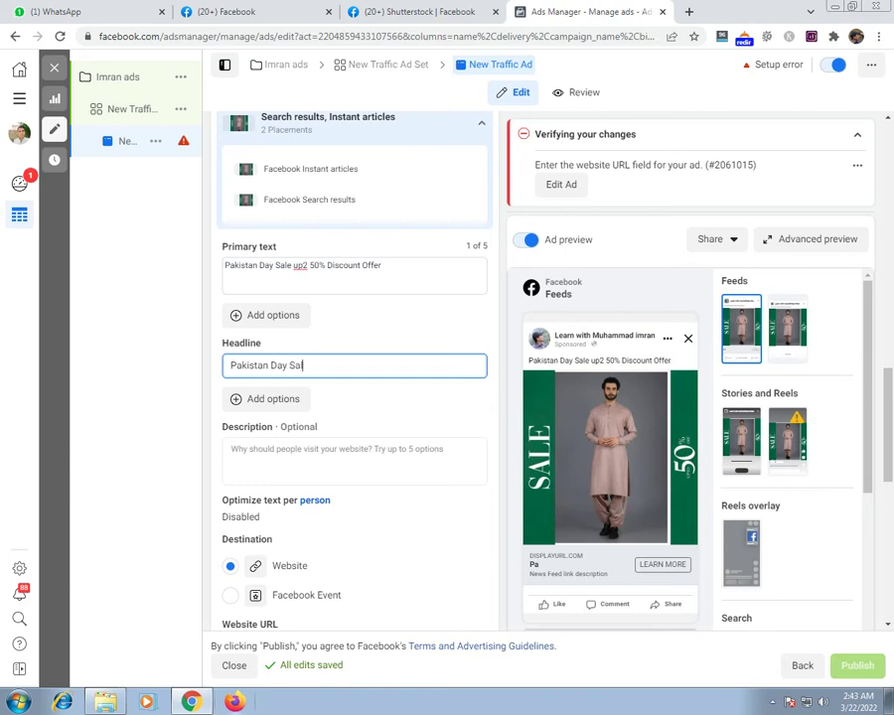
text(e)
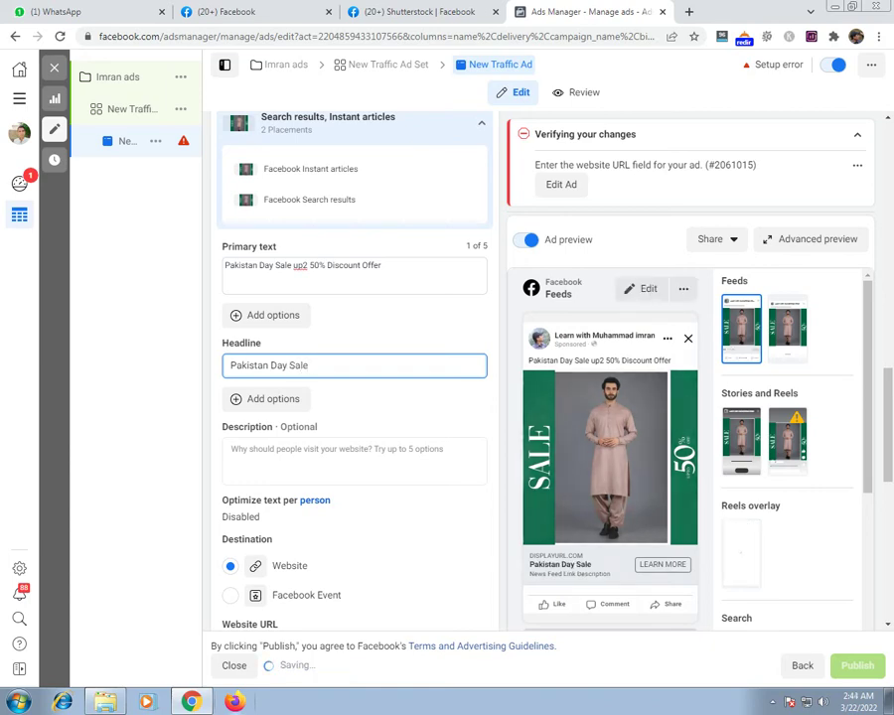
- Open the advertiser's own website in a new browser tab, copy its address and paste it as the ad's display link
scroll(354, 397, down, 1)
scroll(355, 397, down, 1)
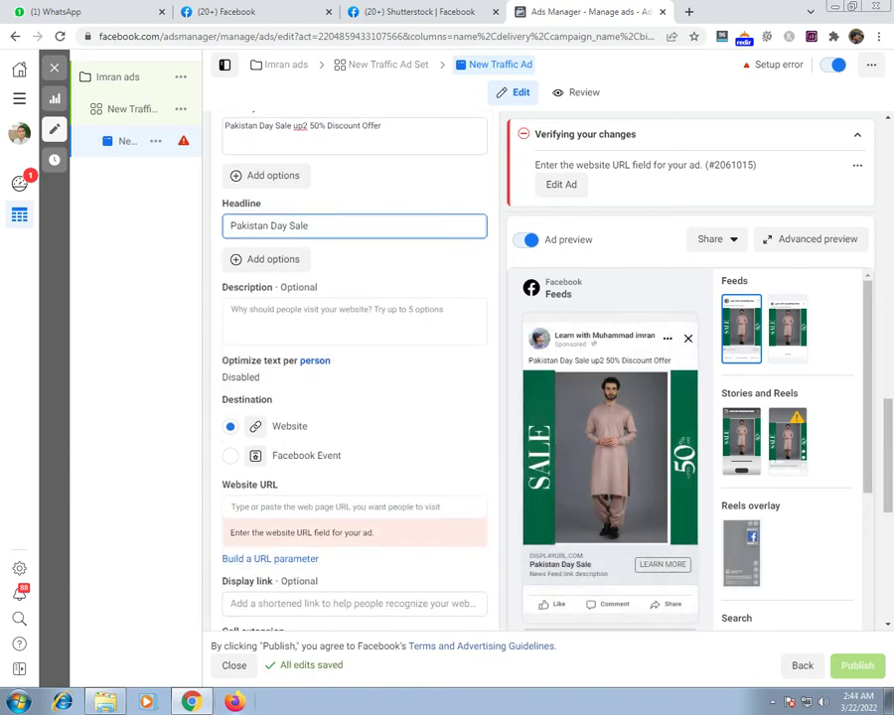
scroll(355, 397, down, 2)
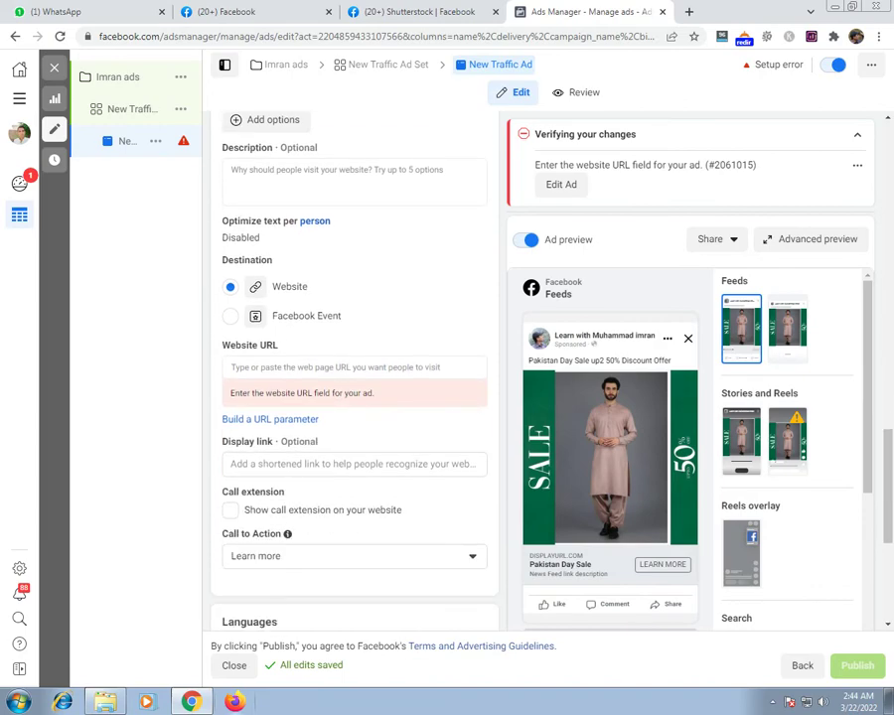
click(338, 464)
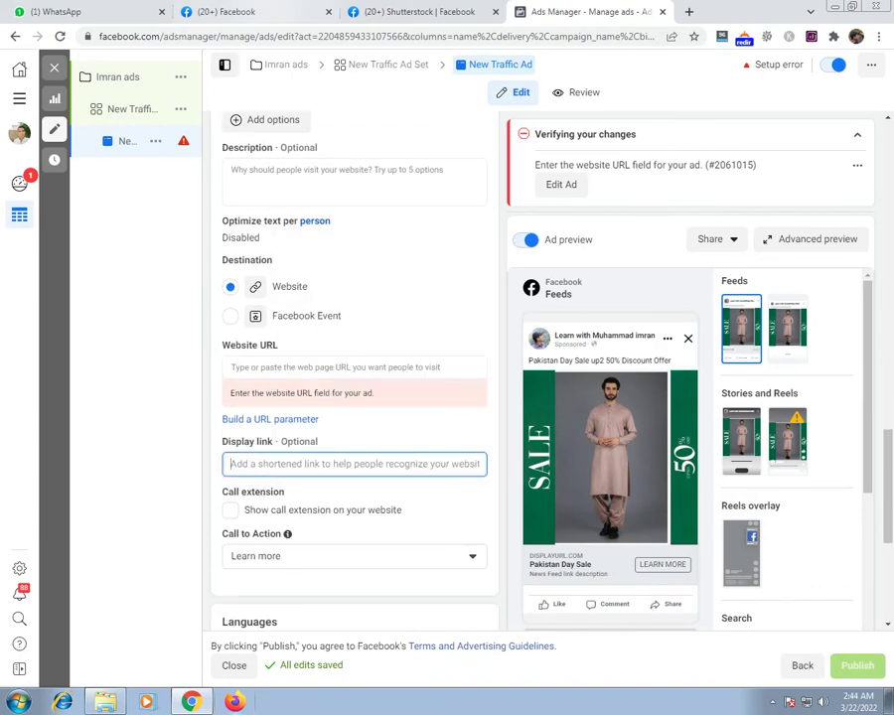
click(203, 11)
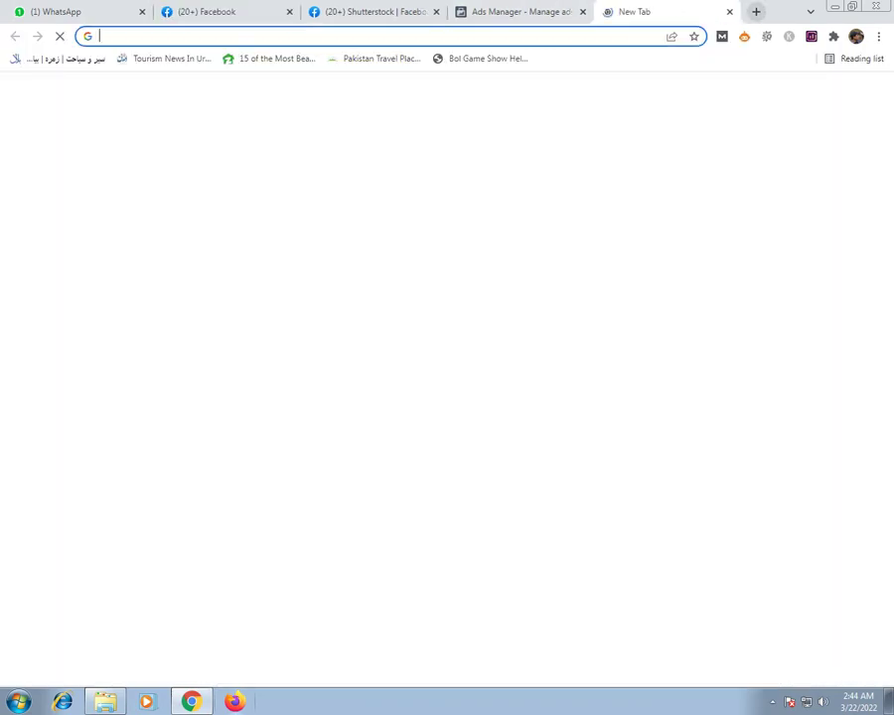
click(690, 11)
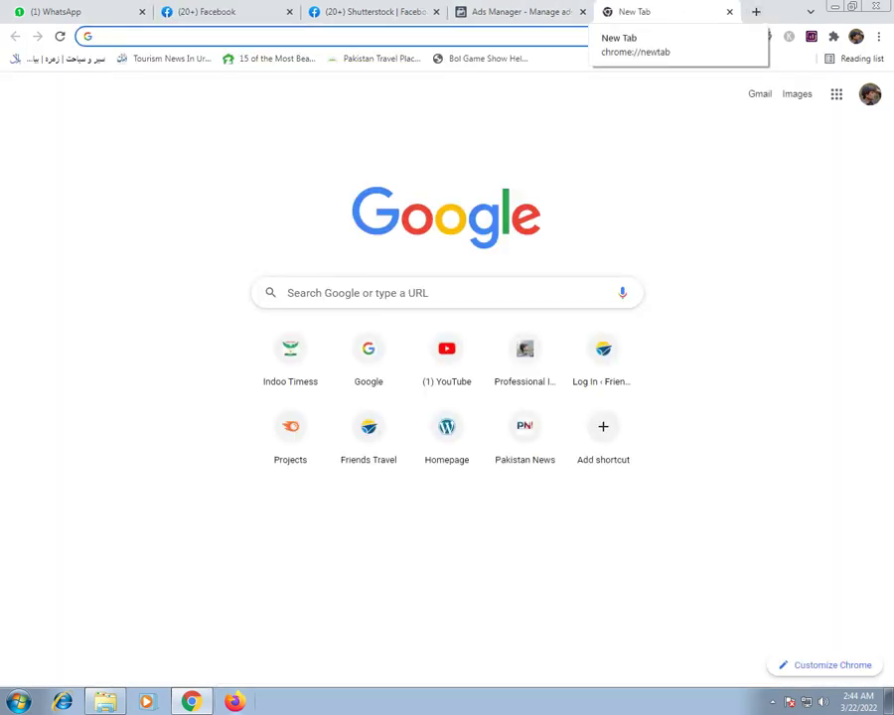
text(l)
key(Return)
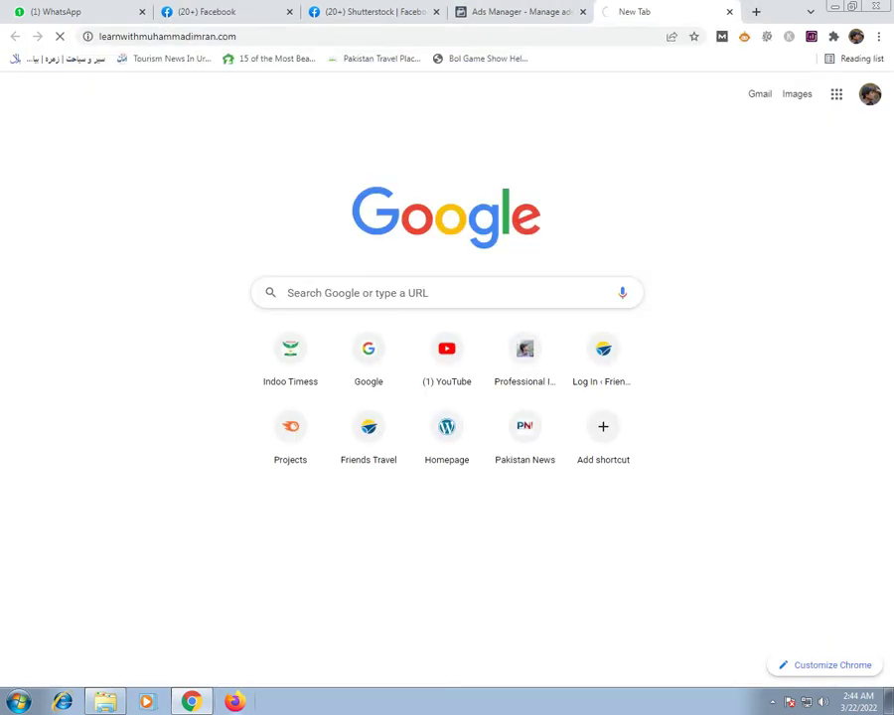
click(169, 37)
key(ctrl+c)
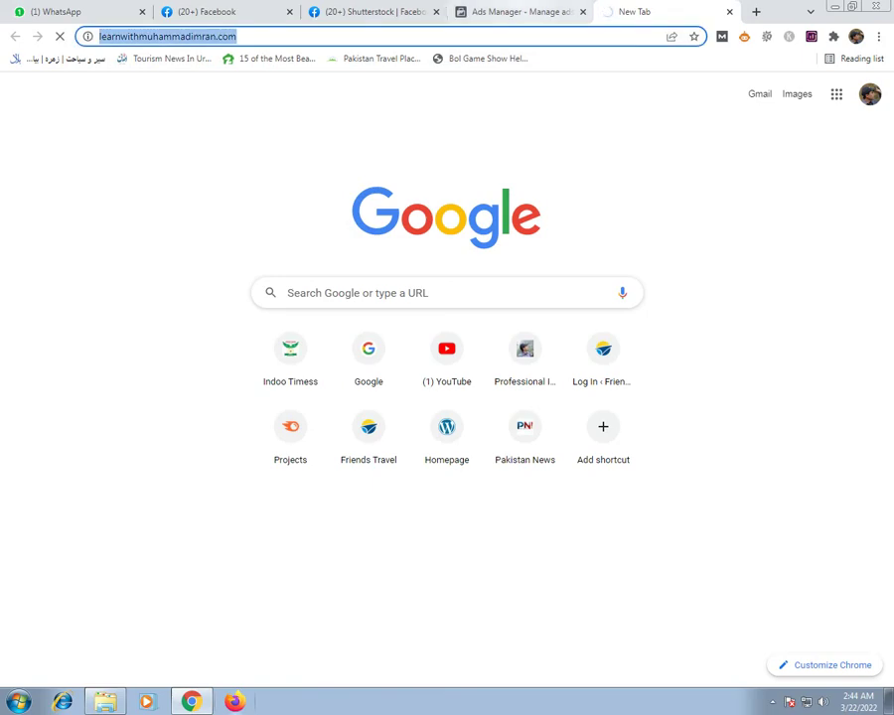
click(520, 12)
key(ctrl+v)
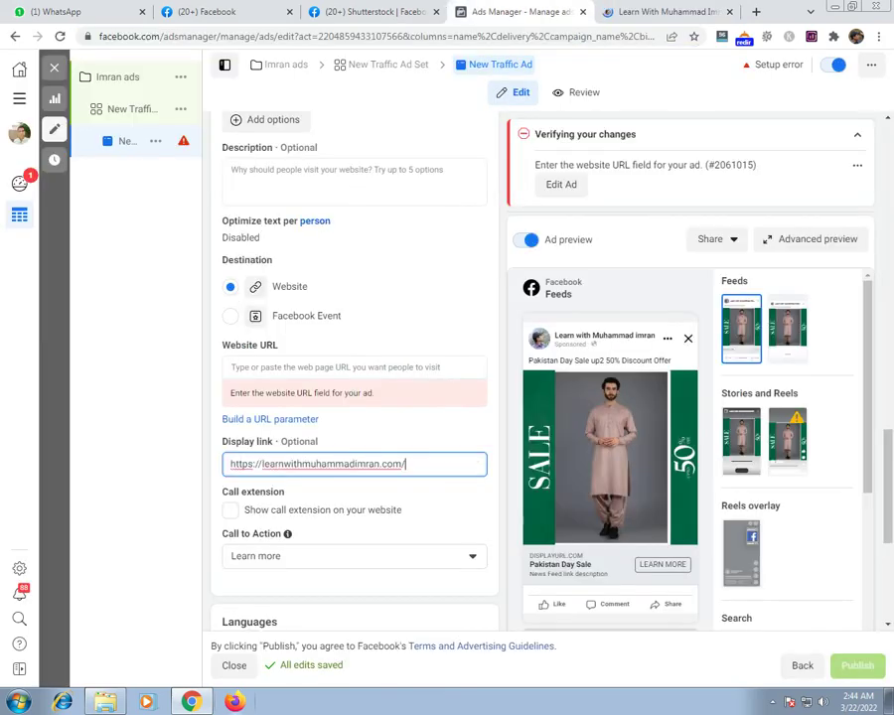
- Change the ad's call to action to Order now
click(355, 556)
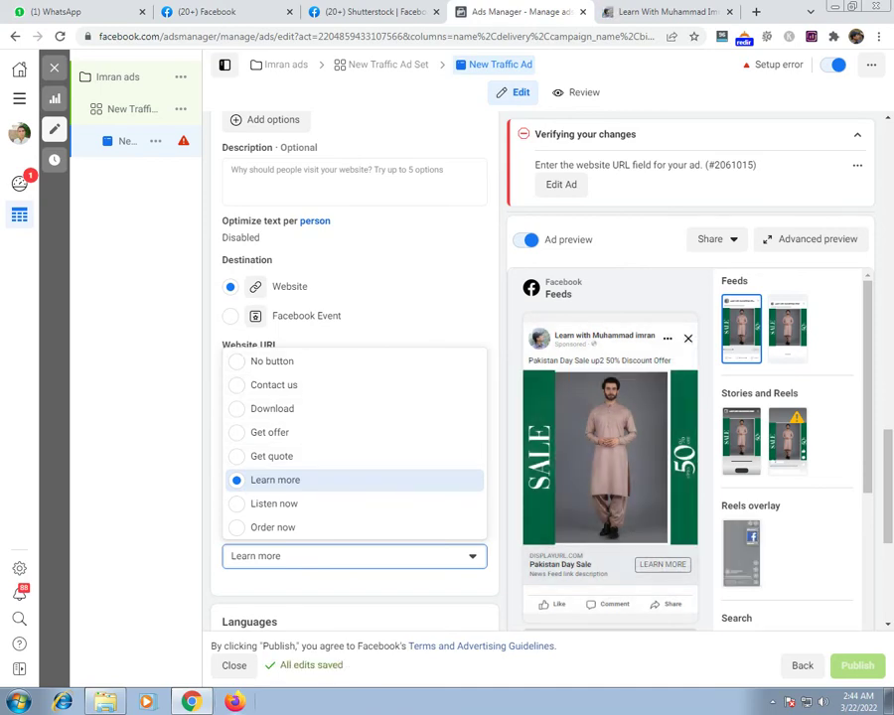
scroll(353, 457, down, 1)
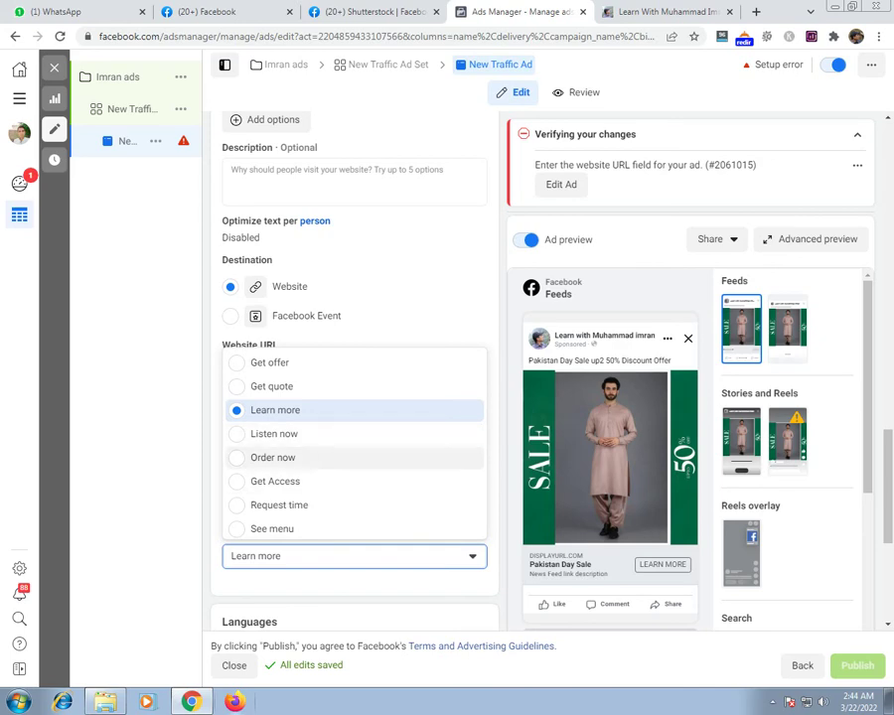
click(273, 457)
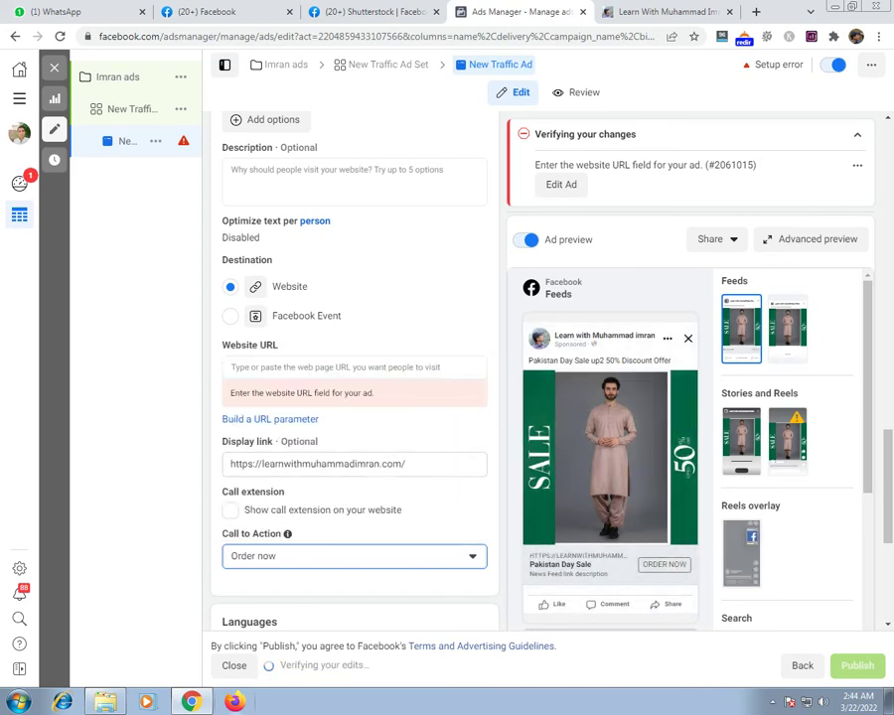
- Recheck the ad's primary text and headline, and paste the same site address as the ad's website URL
scroll(355, 368, up, 5)
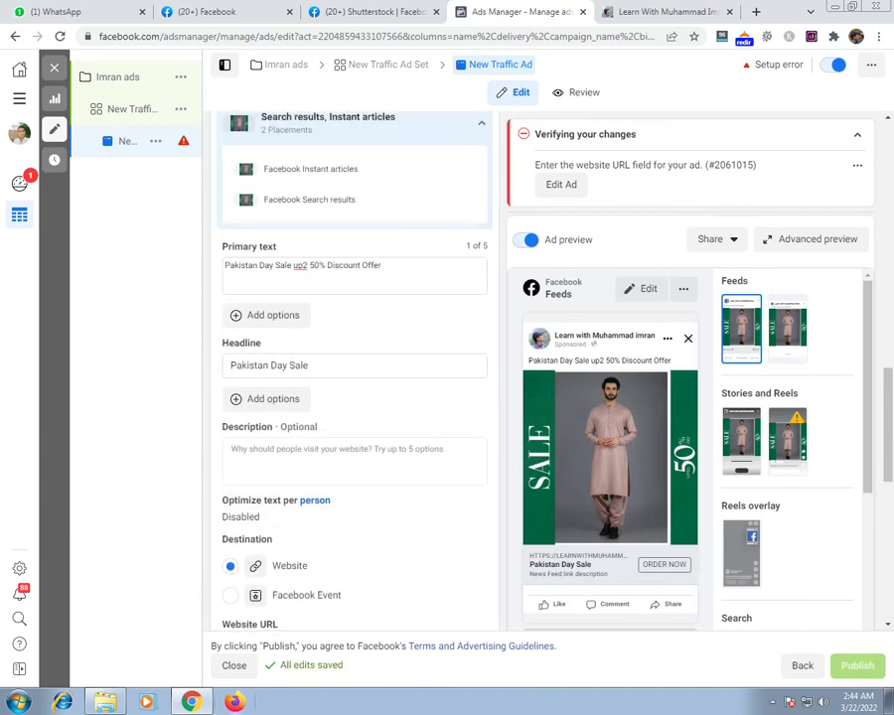
scroll(354, 368, up, 3)
click(383, 407)
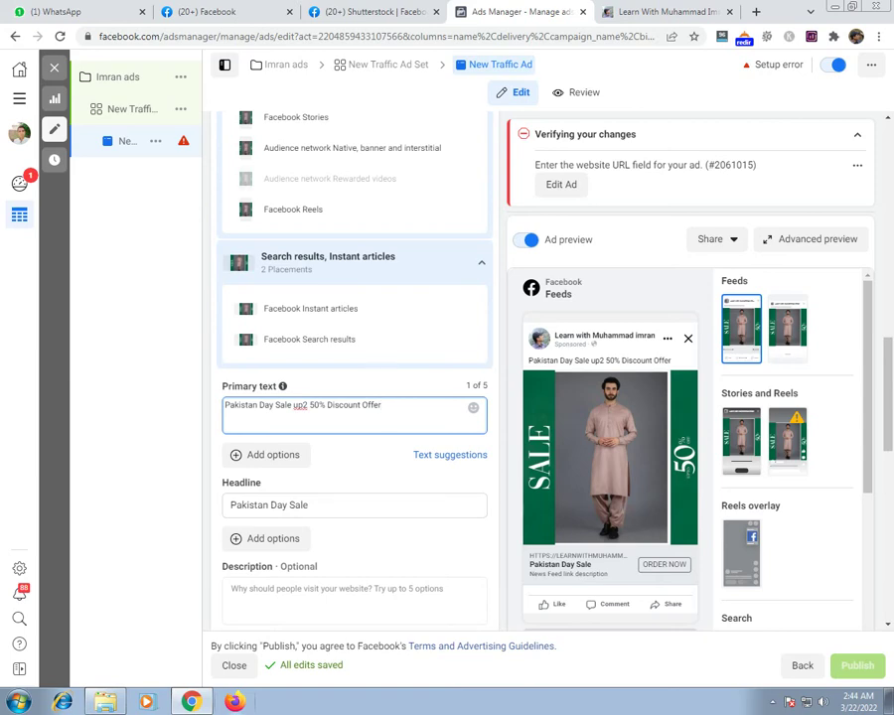
scroll(354, 397, down, 1)
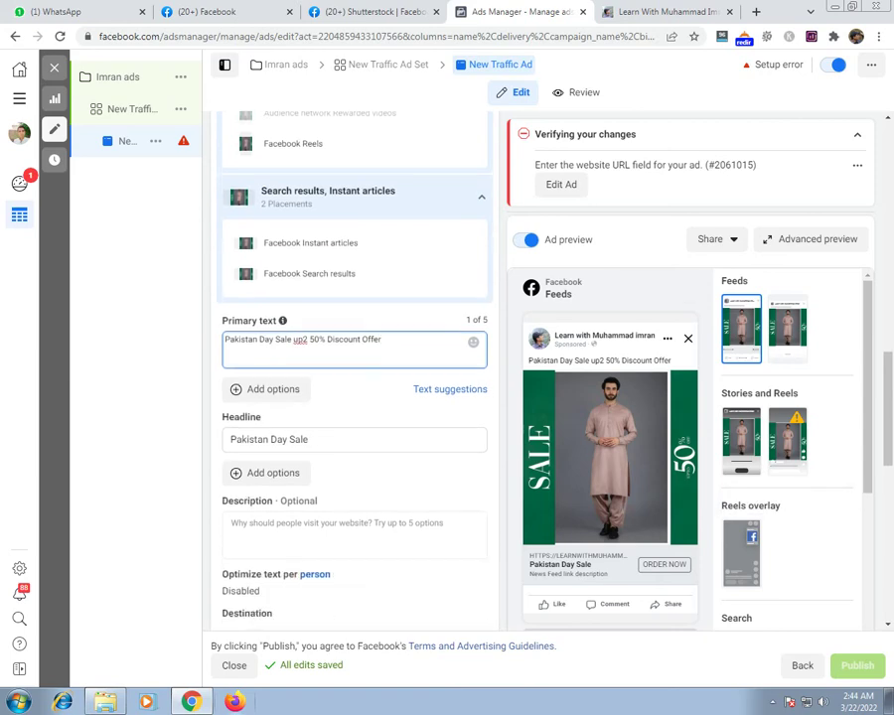
scroll(355, 397, down, 3)
scroll(355, 398, down, 3)
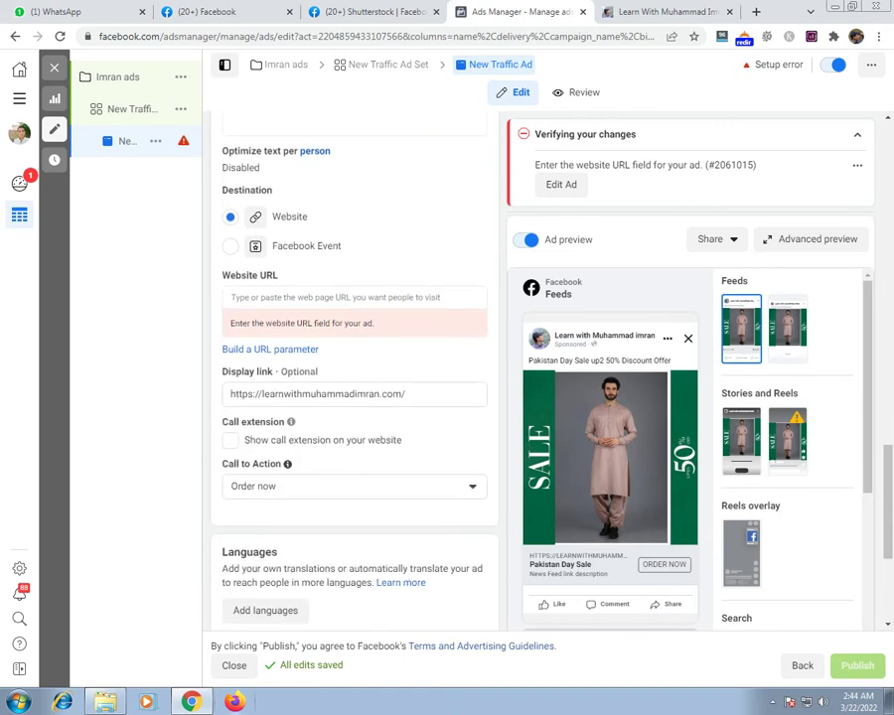
click(354, 297)
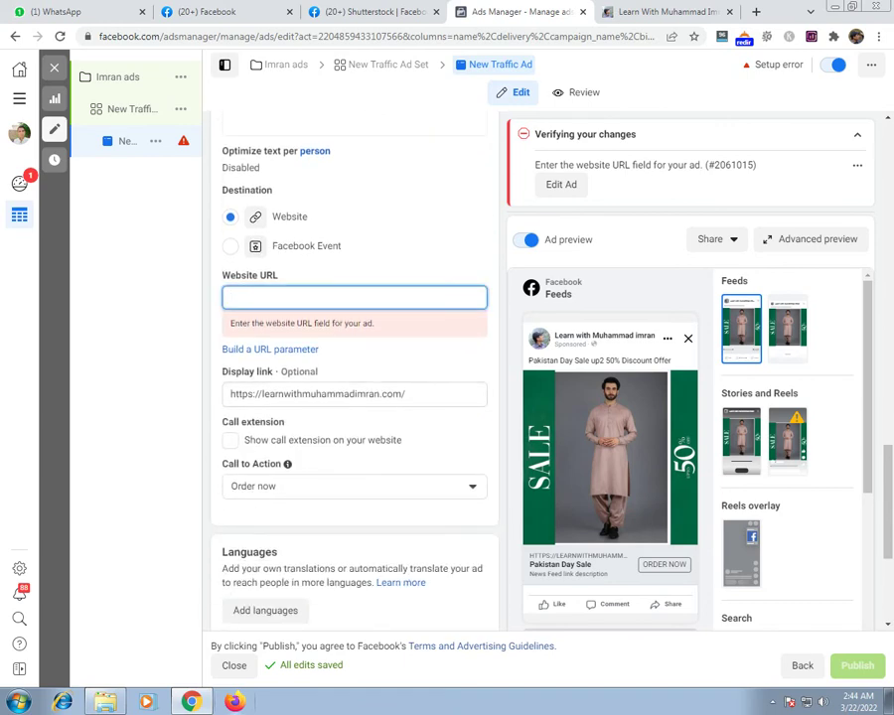
key(ctrl+v)
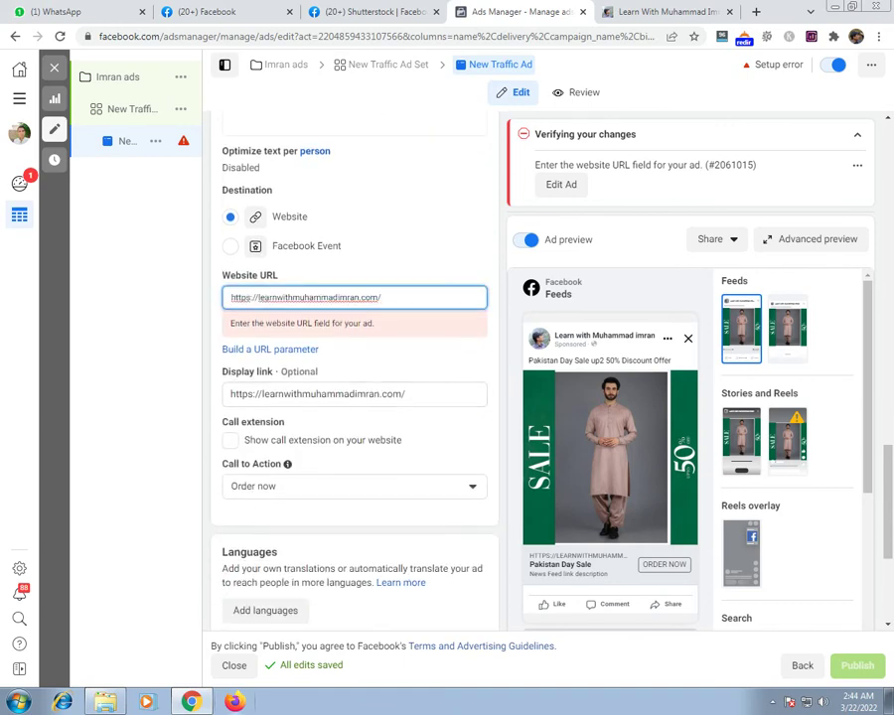
click(149, 318)
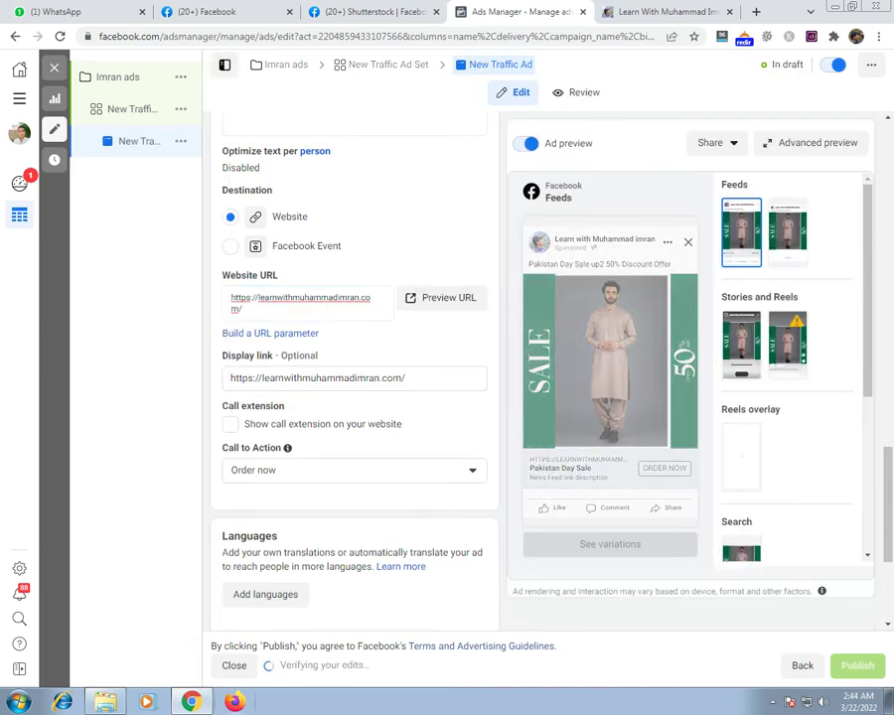
- Review the completed ad's text, destination and format settings
scroll(354, 378, down, 3)
scroll(355, 377, up, 5)
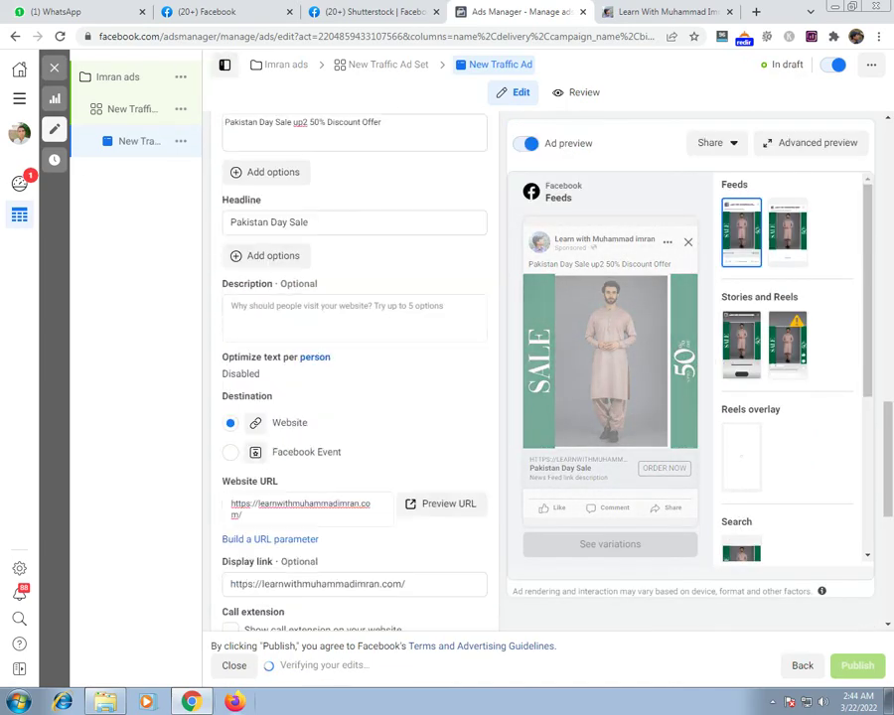
scroll(355, 377, up, 10)
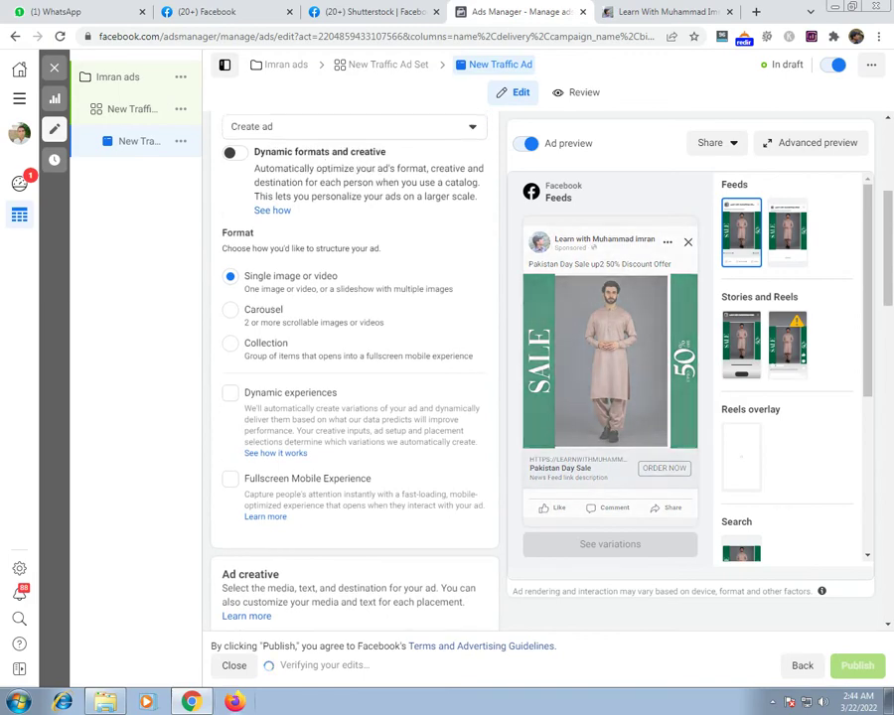
scroll(355, 378, up, 3)
- Return to the Facebook feed and examine the text, media and call to action of the ZEM Realtors and AdCreative.ai sponsored posts
click(206, 12)
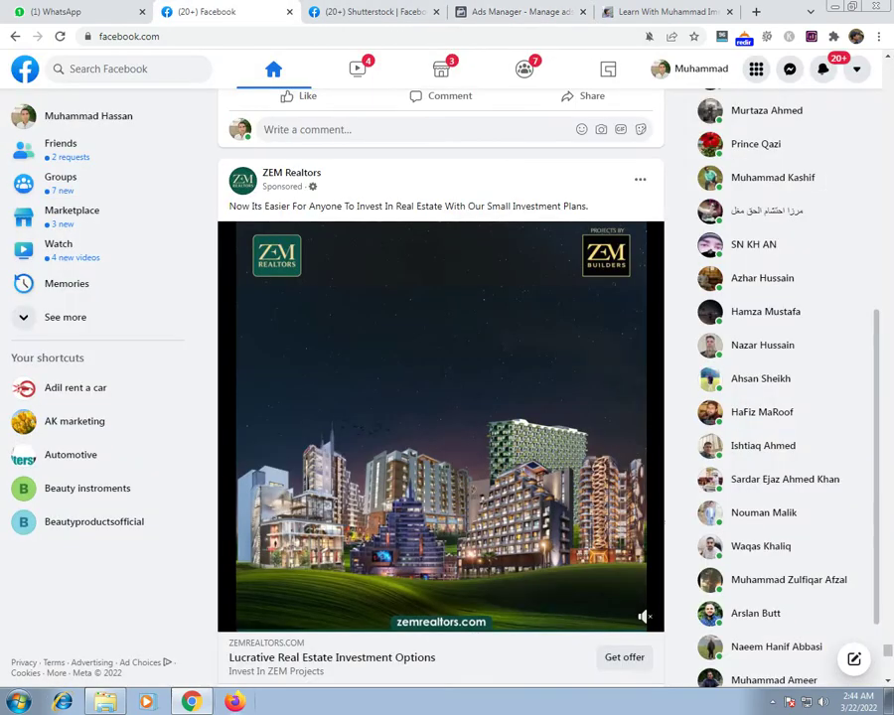
scroll(785, 466, down, 1)
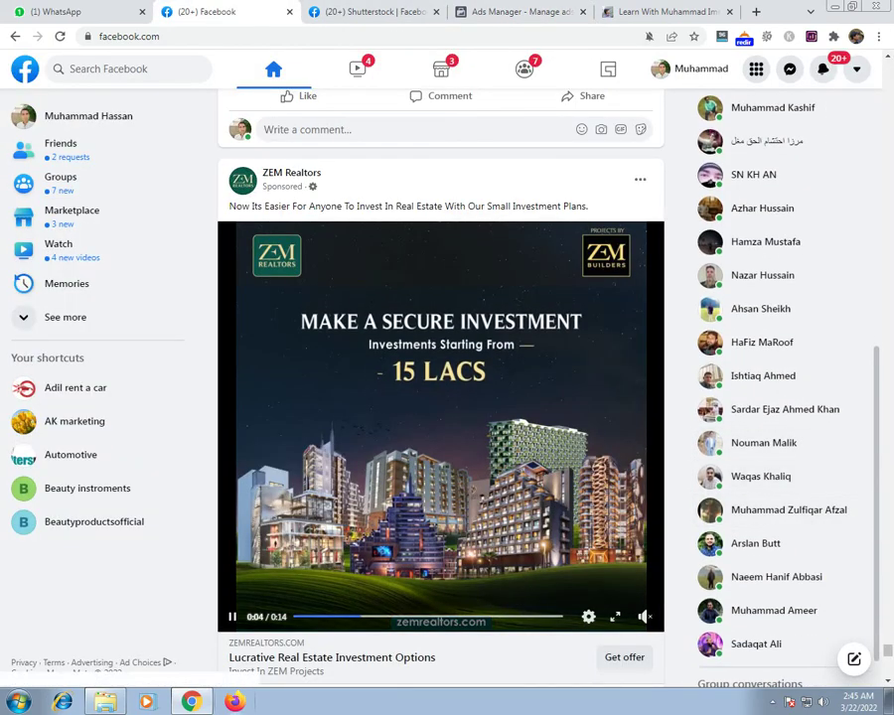
triple_click(343, 205)
scroll(342, 205, down, 3)
scroll(440, 397, down, 5)
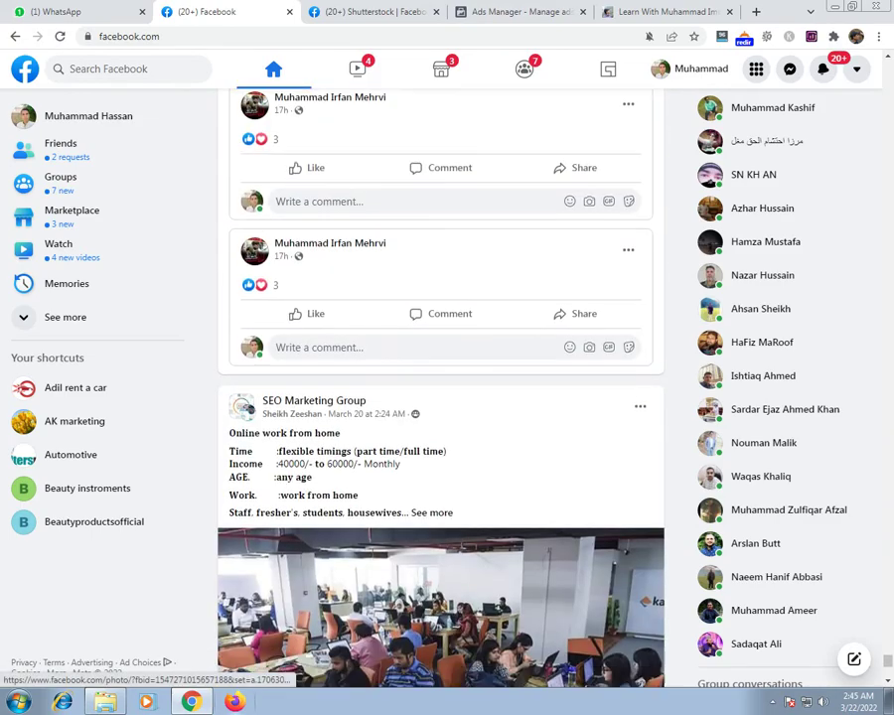
scroll(440, 397, down, 8)
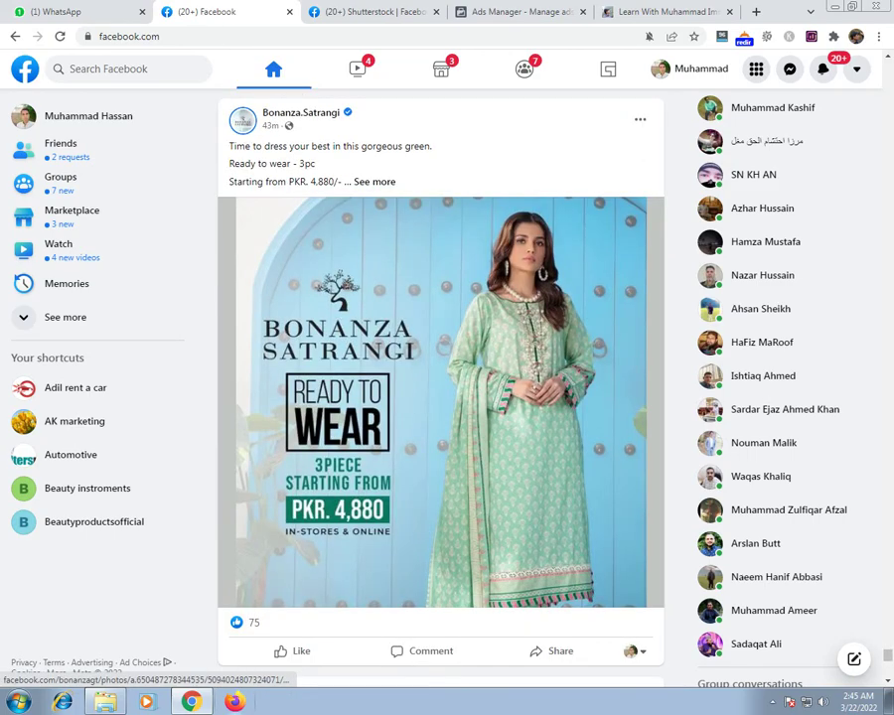
scroll(620, 452, up, 6)
scroll(621, 452, down, 3)
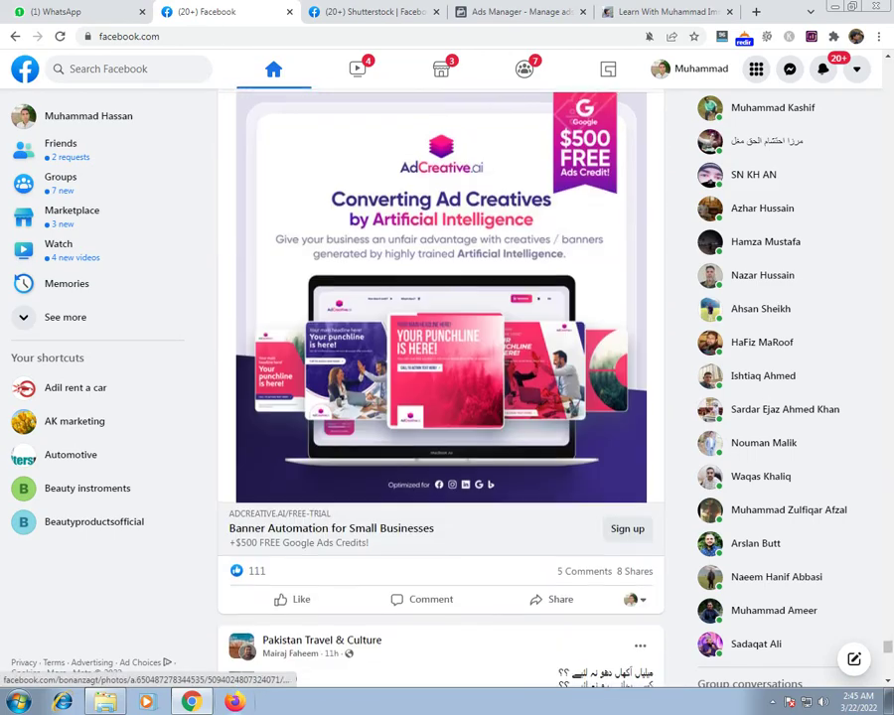
scroll(440, 397, up, 3)
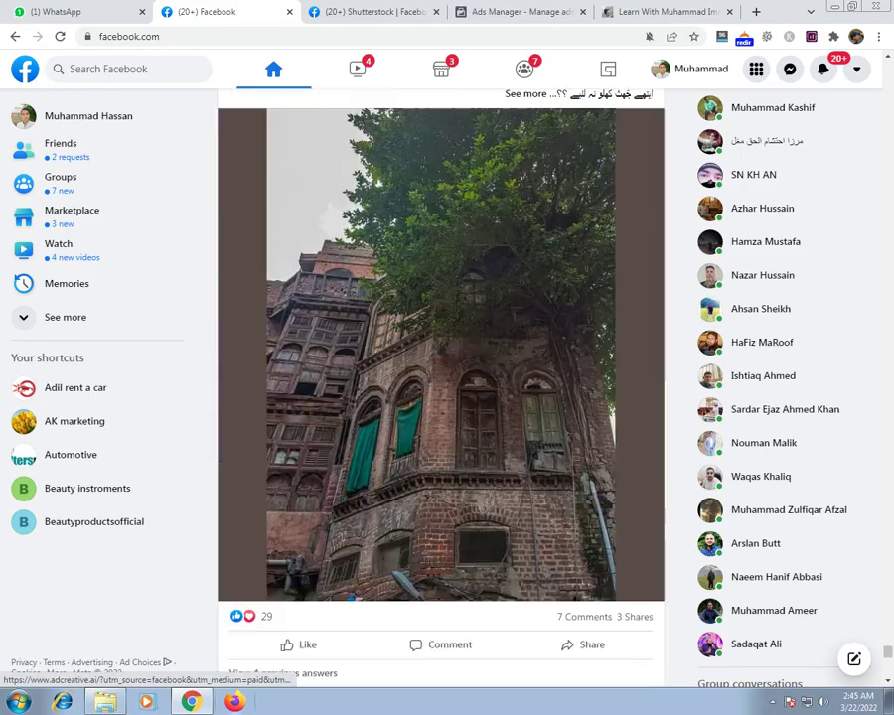
- Look through the feed for more sponsored posts, examining the Sur Yapı offices ad and the KnownHost web hosting ad
scroll(621, 455, down, 7)
scroll(440, 387, down, 6)
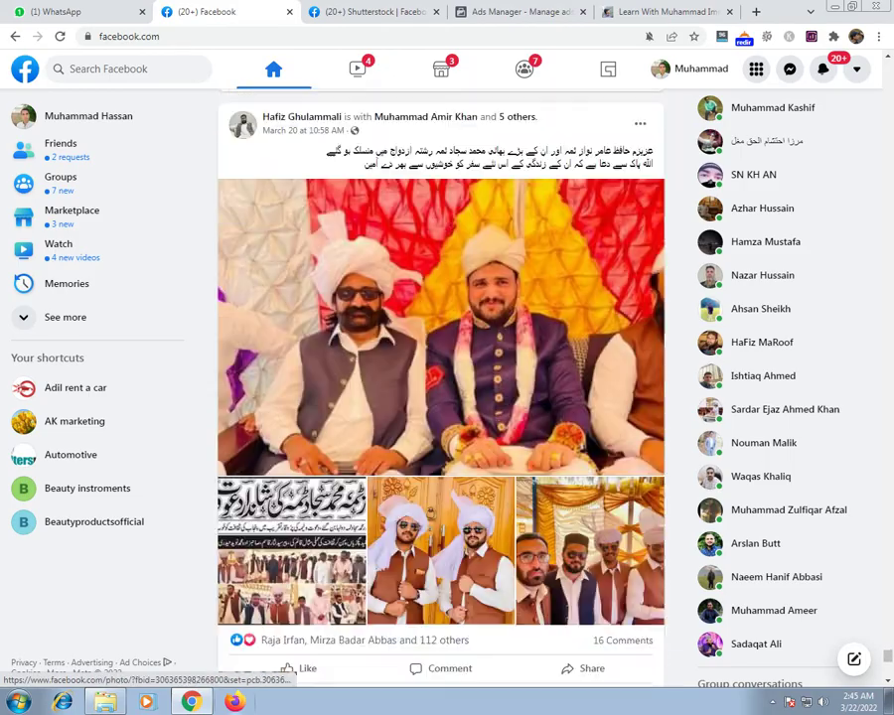
scroll(440, 398, down, 6)
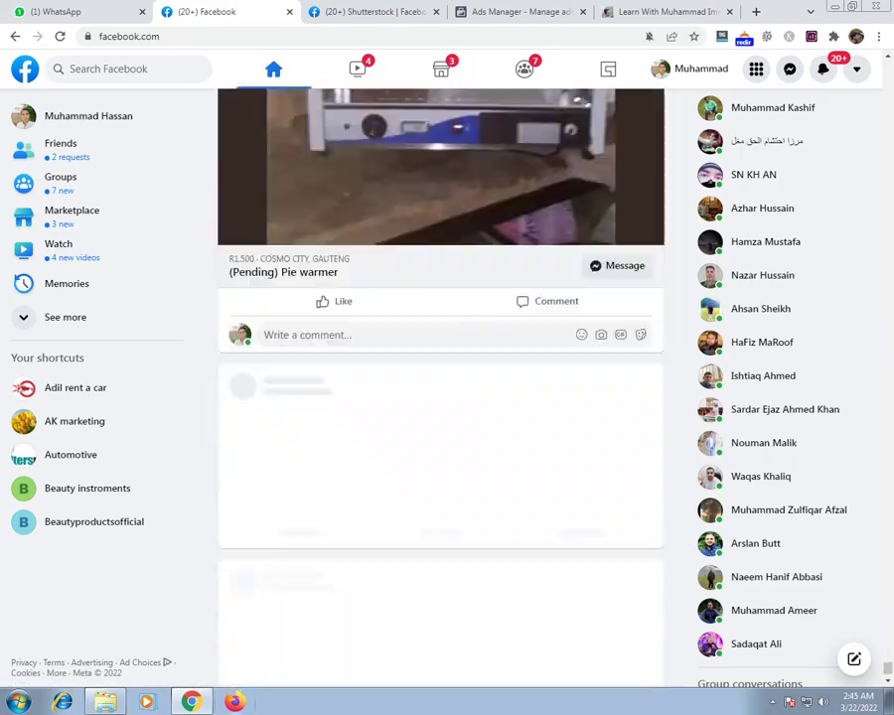
scroll(440, 387, down, 20)
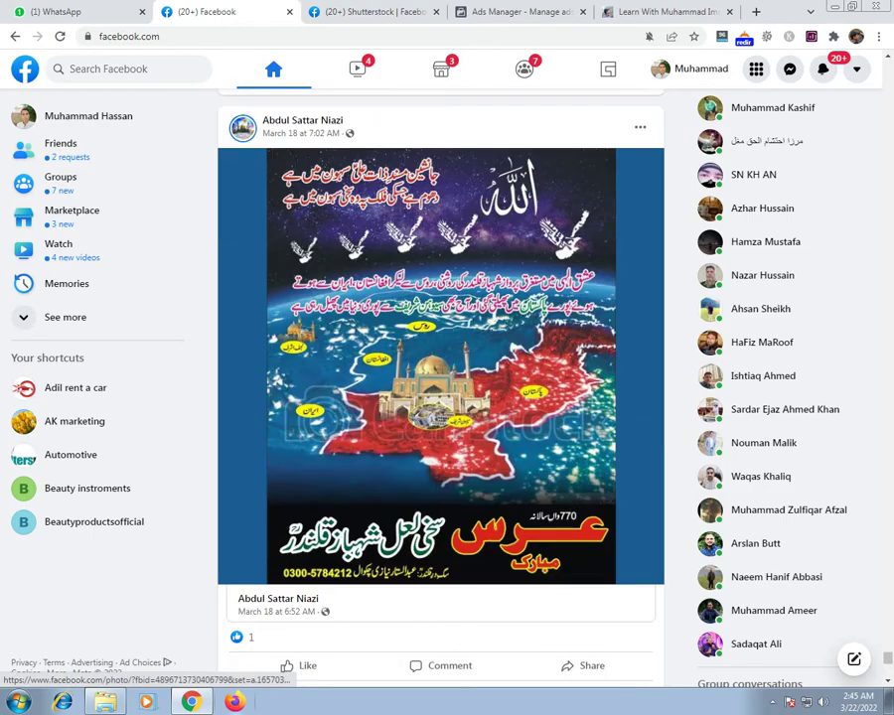
scroll(440, 387, down, 15)
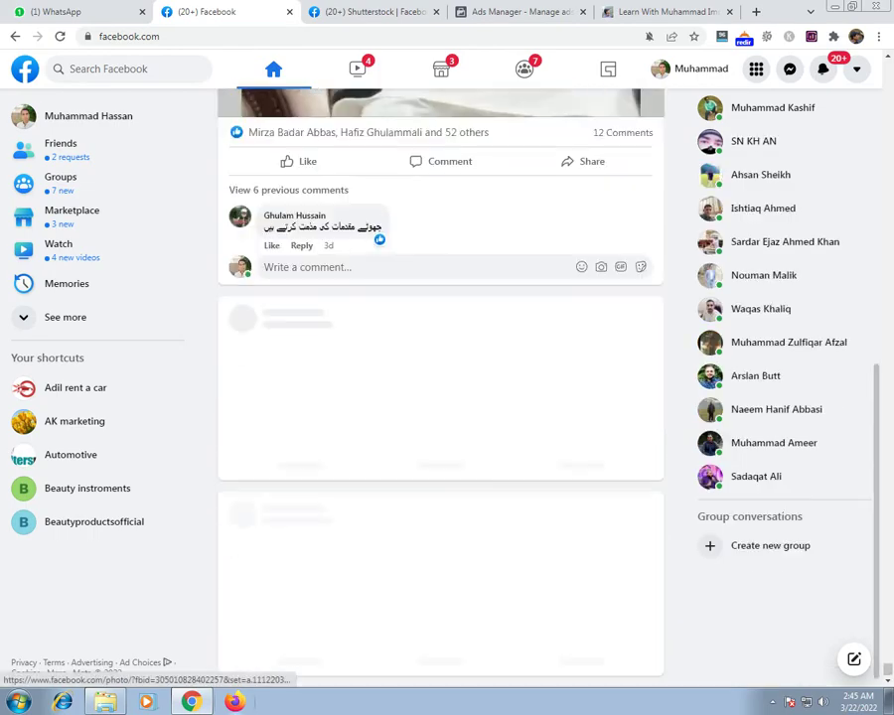
scroll(440, 387, down, 20)
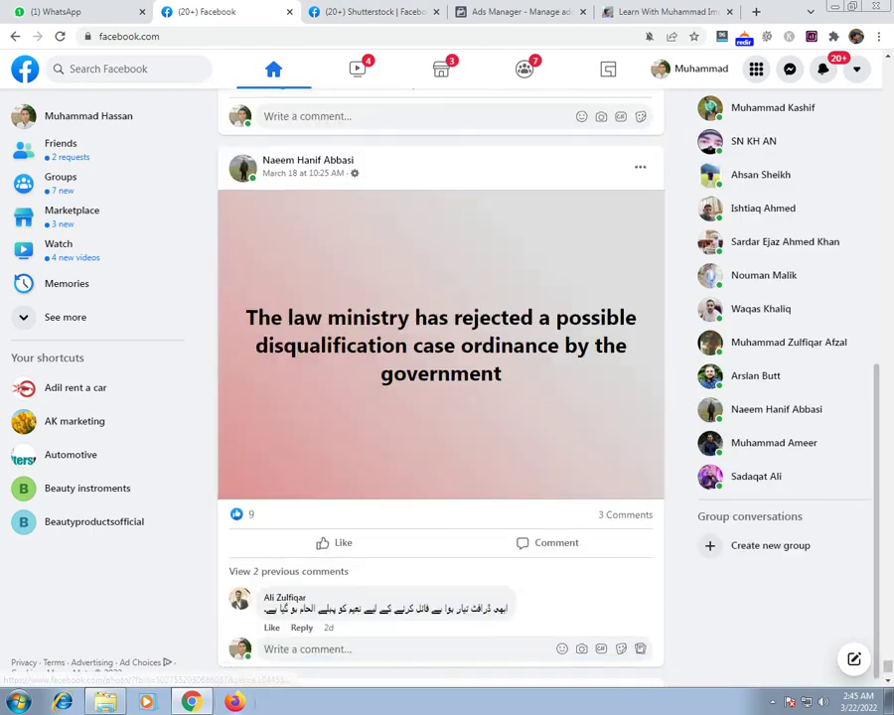
scroll(422, 527, up, 2)
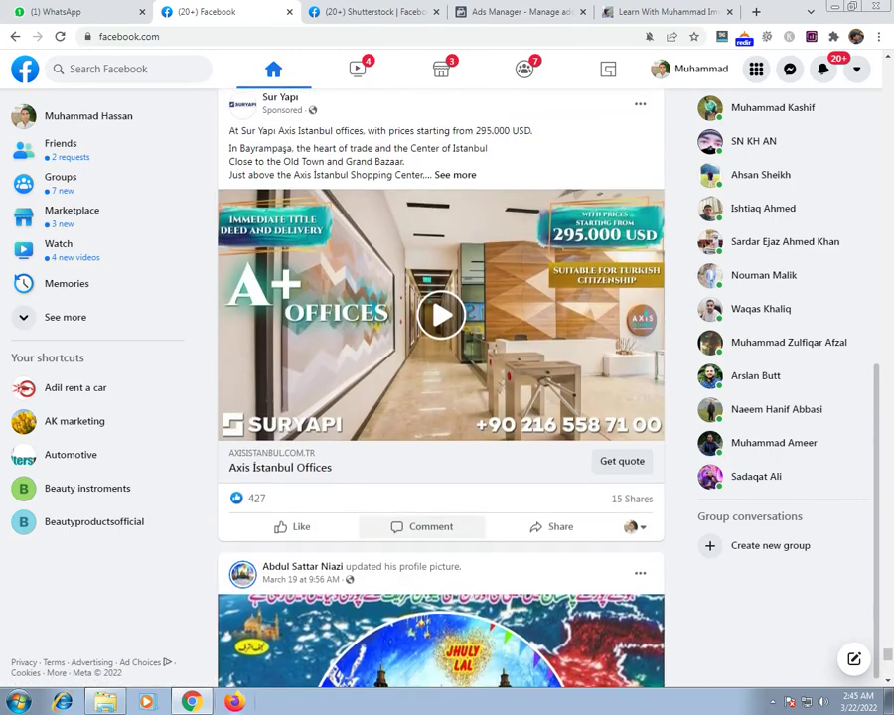
scroll(784, 387, up, 2)
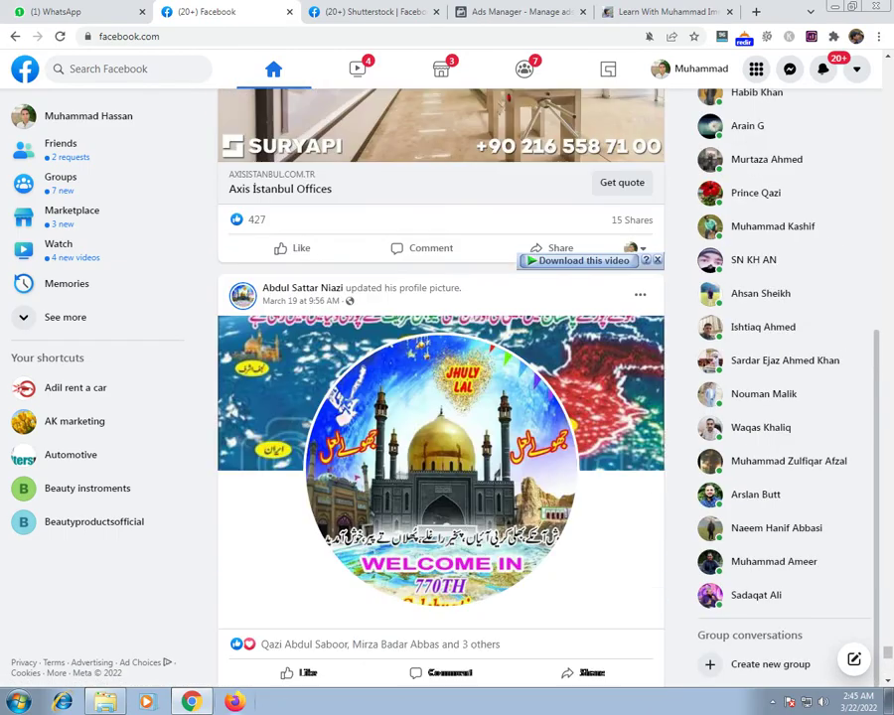
scroll(621, 459, down, 4)
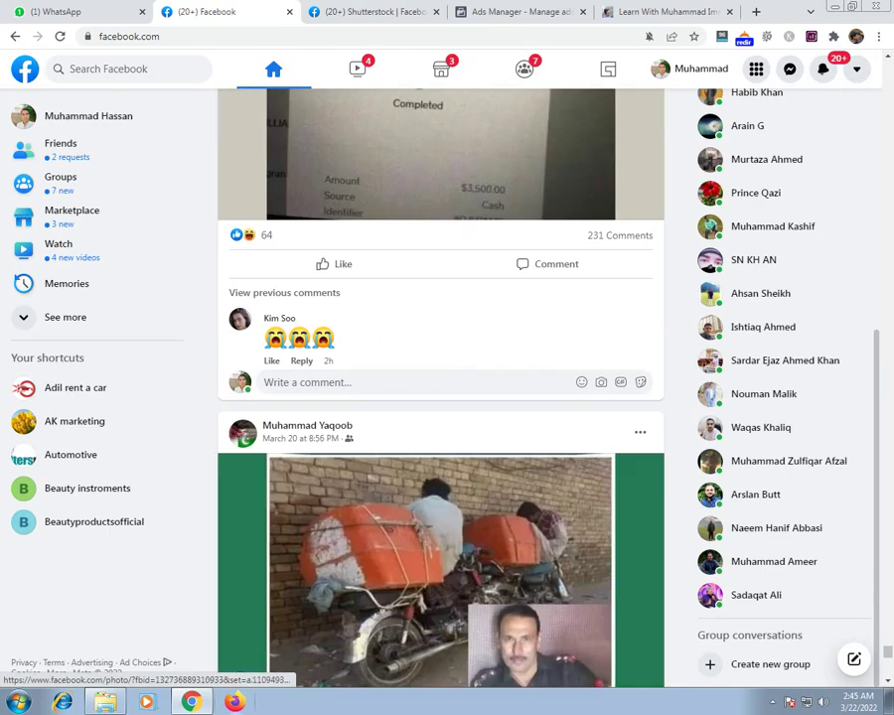
scroll(616, 459, down, 4)
scroll(616, 459, down, 3)
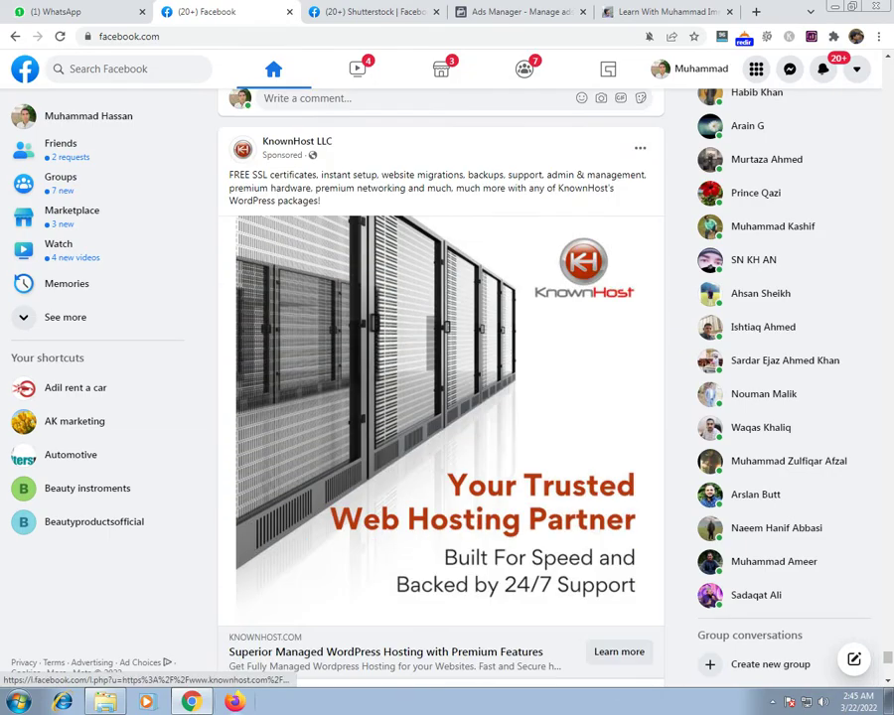
scroll(621, 459, down, 2)
scroll(621, 459, up, 3)
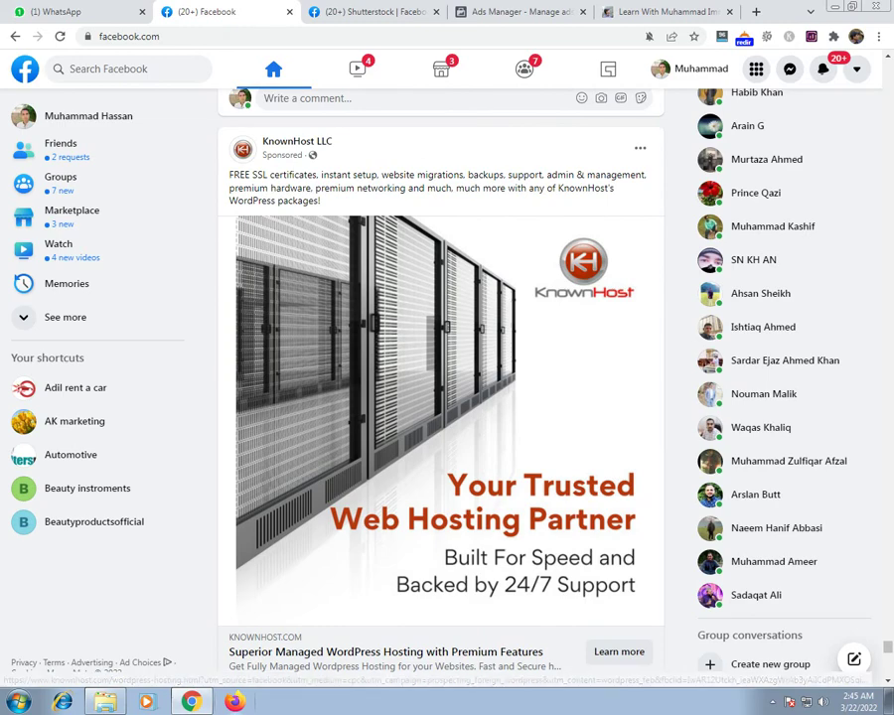
- Find the sponsored Kenwood carousel ad in the feed and browse through its refrigerator cards
scroll(441, 398, down, 15)
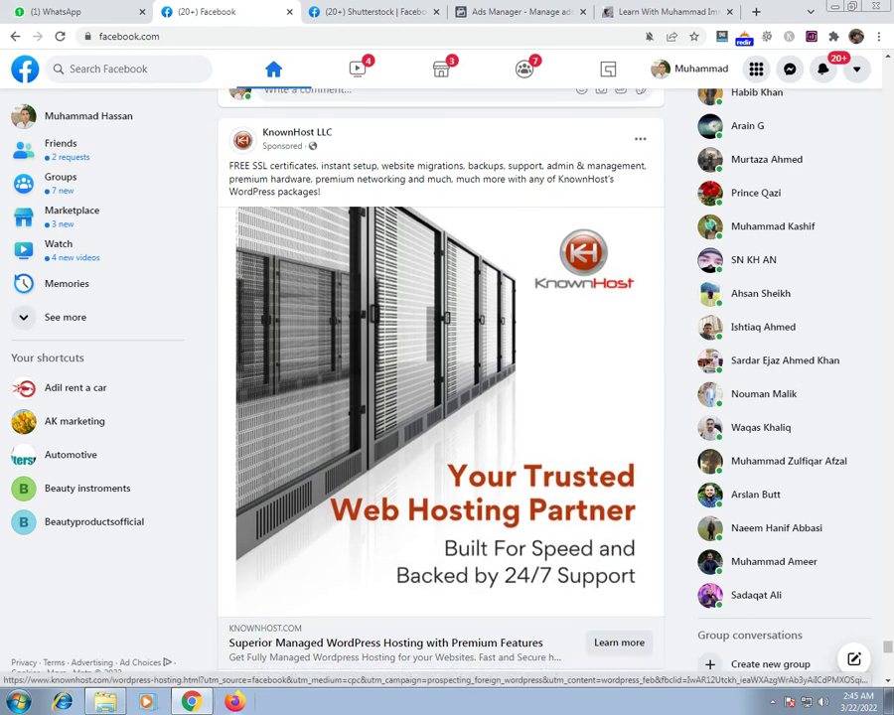
scroll(441, 397, down, 15)
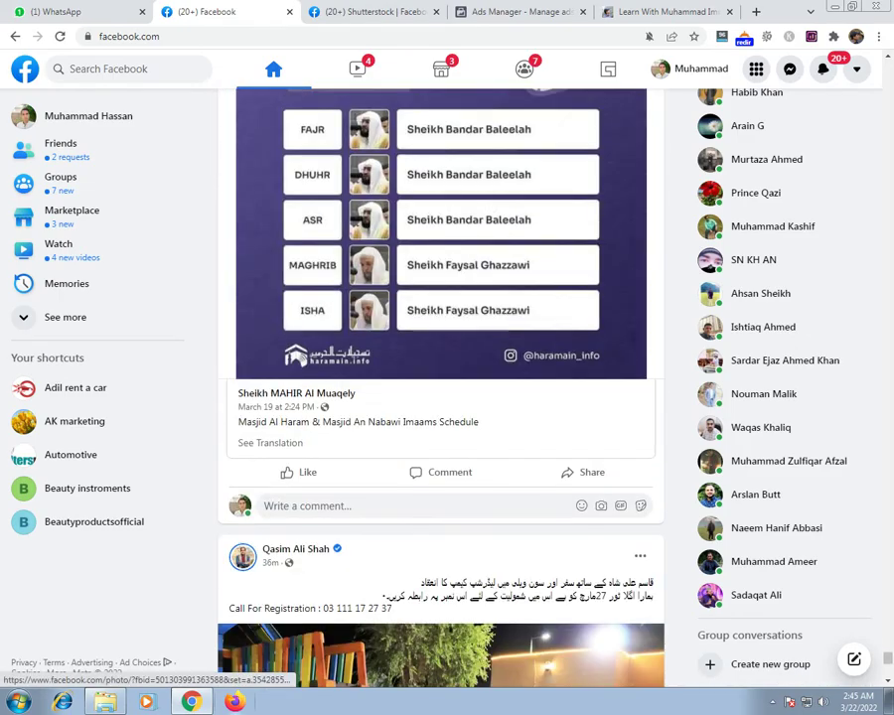
scroll(441, 397, down, 5)
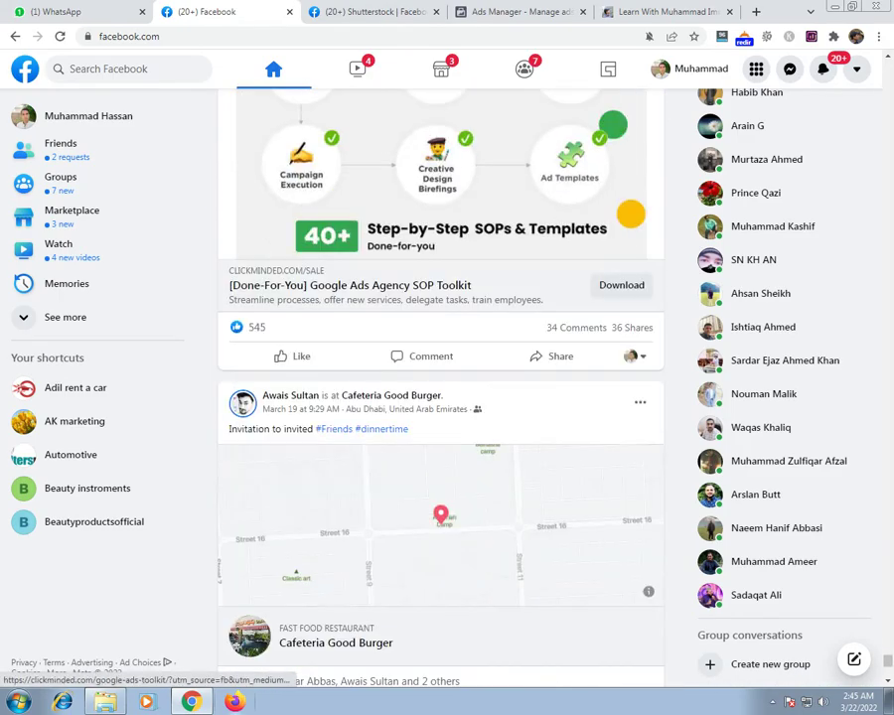
scroll(441, 397, up, 5)
scroll(441, 398, down, 15)
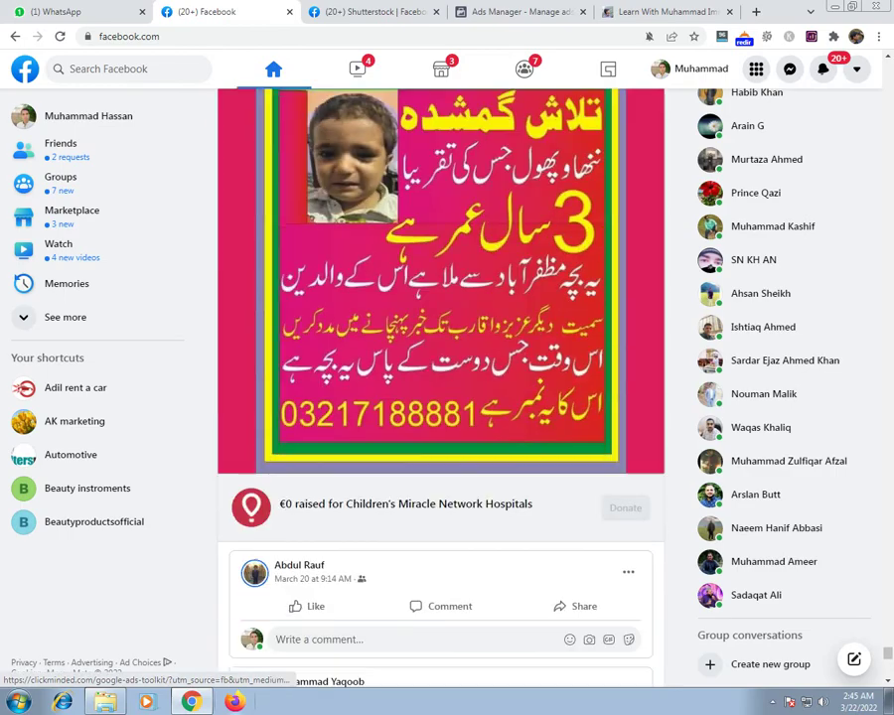
scroll(441, 397, down, 15)
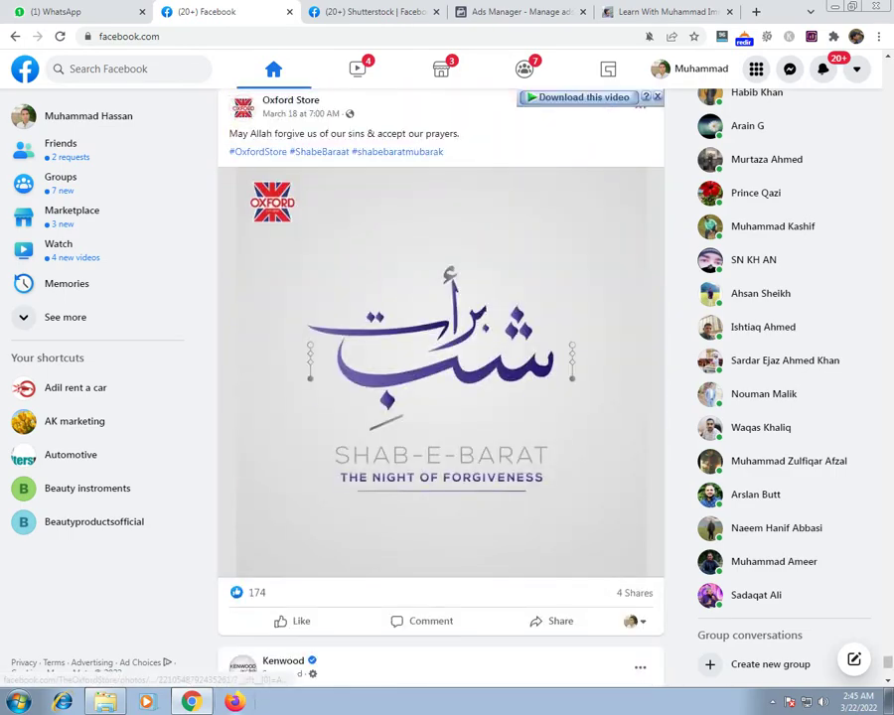
scroll(441, 397, up, 3)
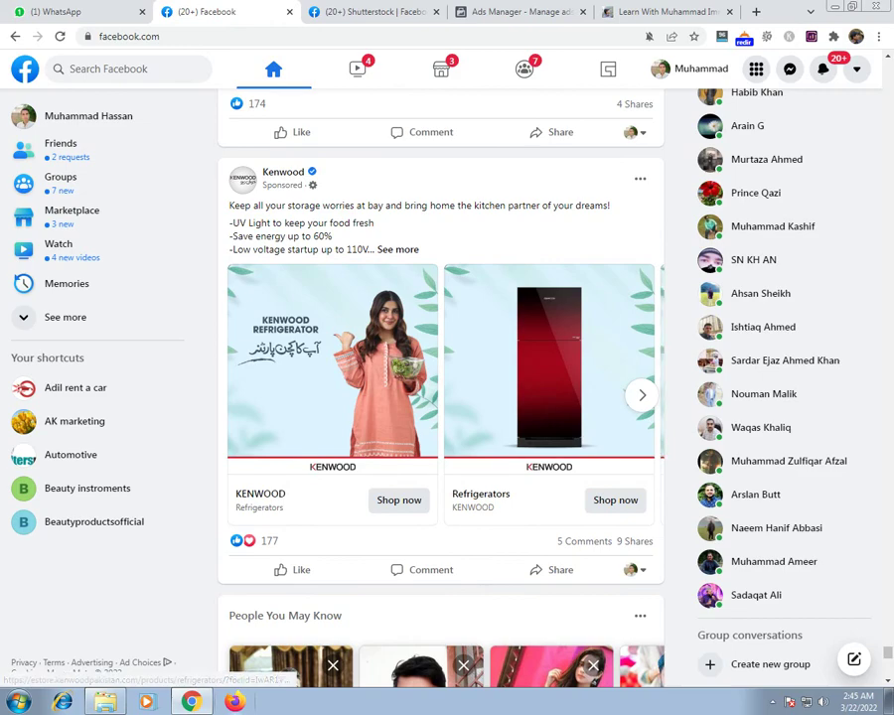
click(642, 394)
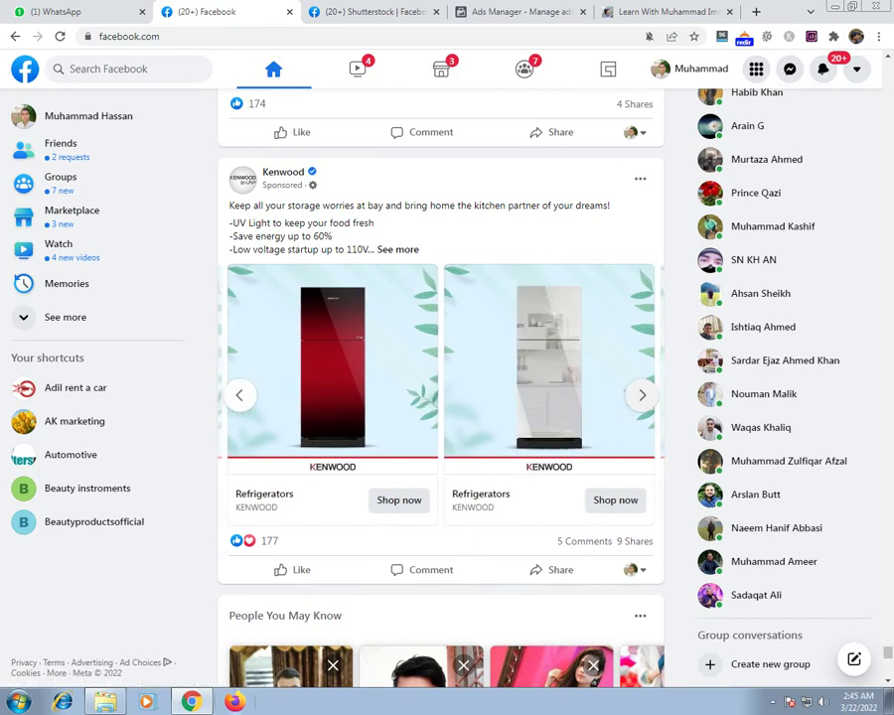
click(641, 394)
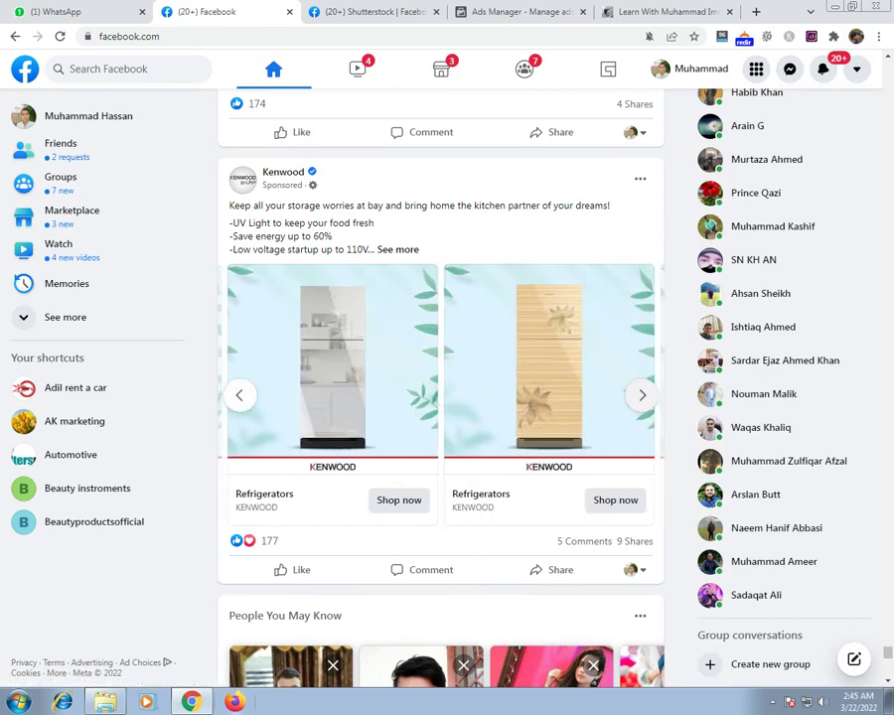
click(642, 394)
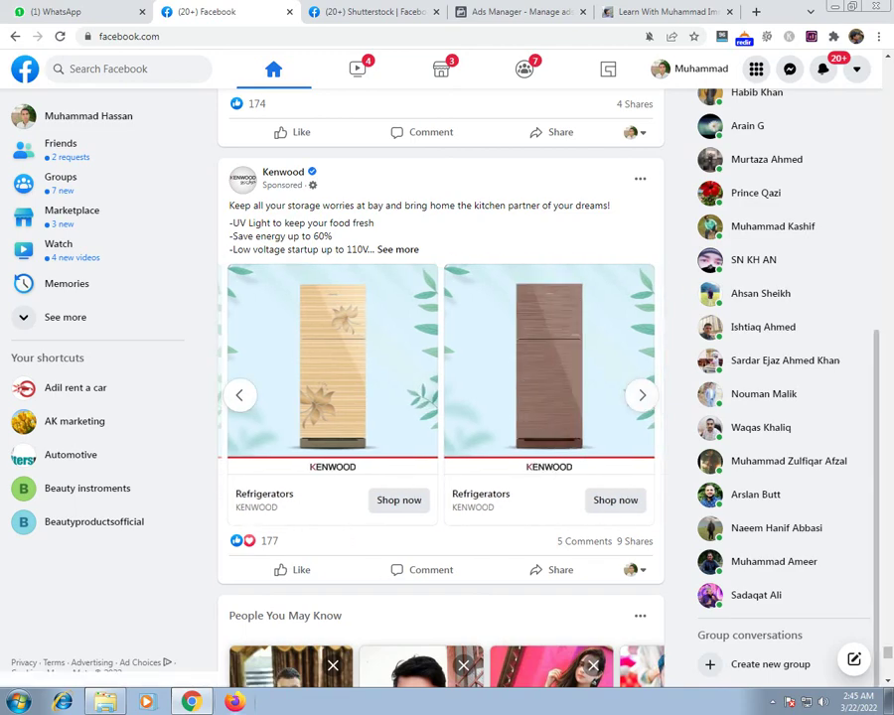
- Open the brown refrigerator card's Shop now link, proceed to the untrusted estore.kenwoodpakistan.com site, and return to the Facebook feed
click(616, 501)
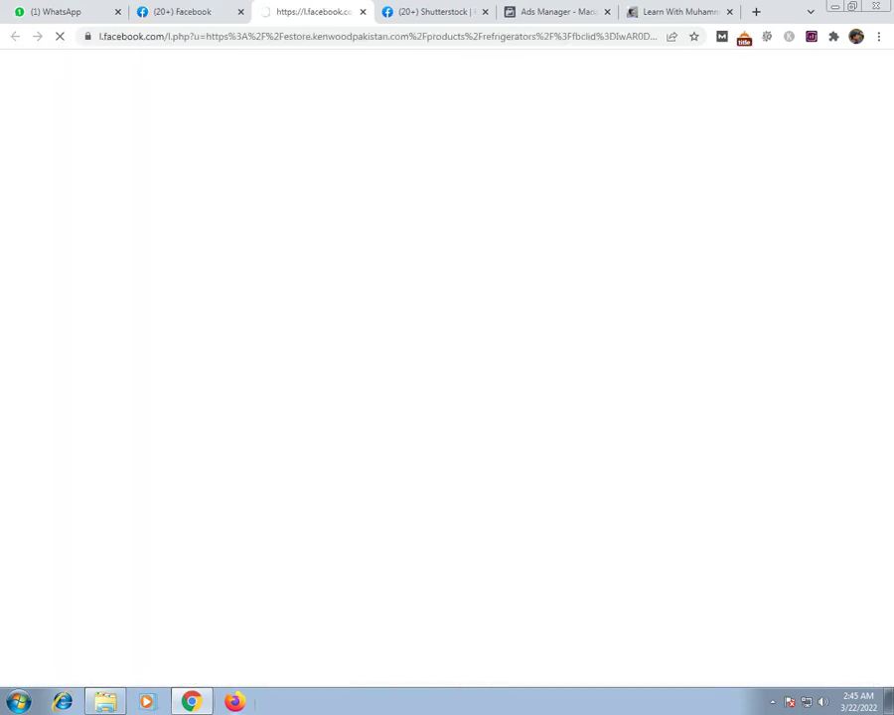
click(270, 421)
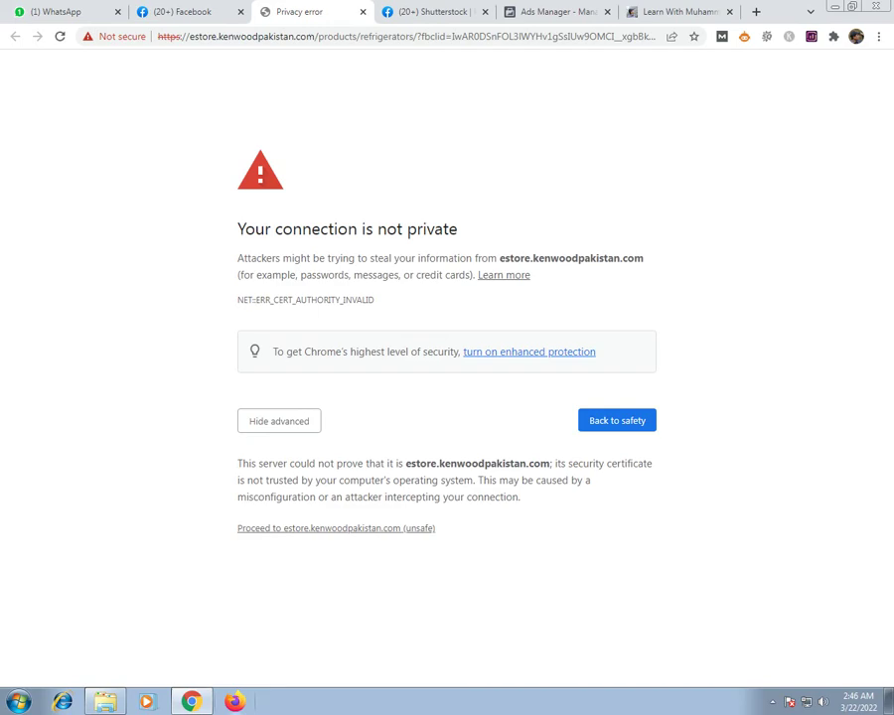
click(336, 528)
click(188, 12)
click(310, 11)
click(189, 12)
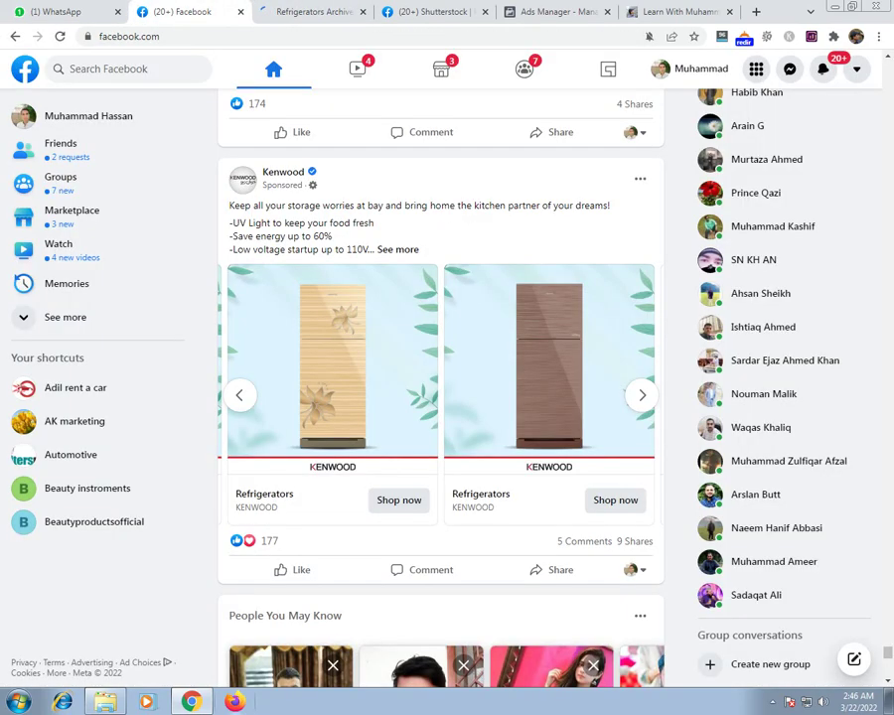
- View the Kenwood carousel's last card and examine the sponsored TubeBuddy and HostBreak Web Hosting posts in the feed
click(641, 394)
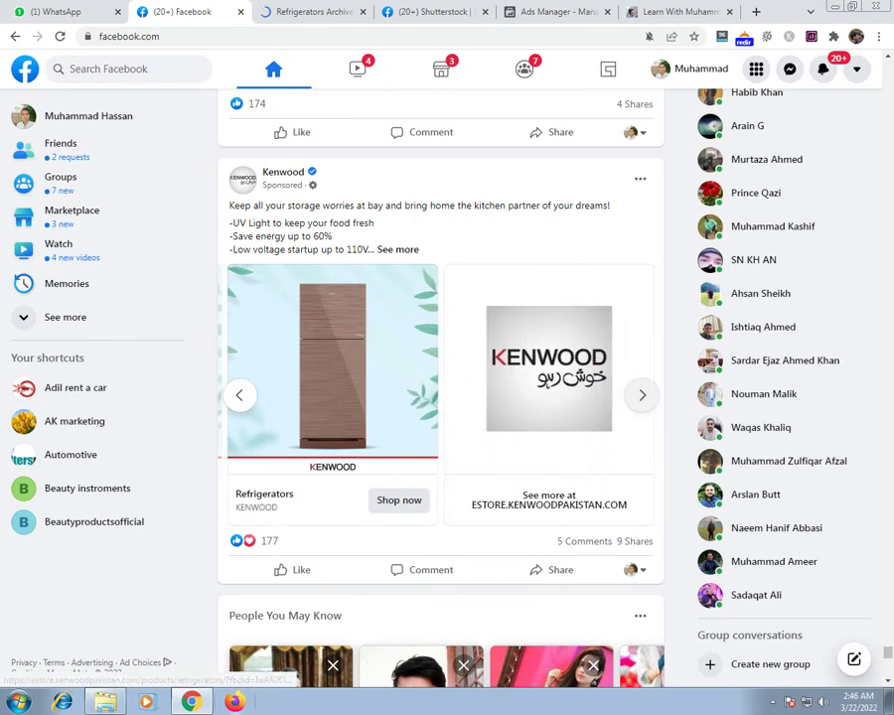
scroll(441, 387, down, 10)
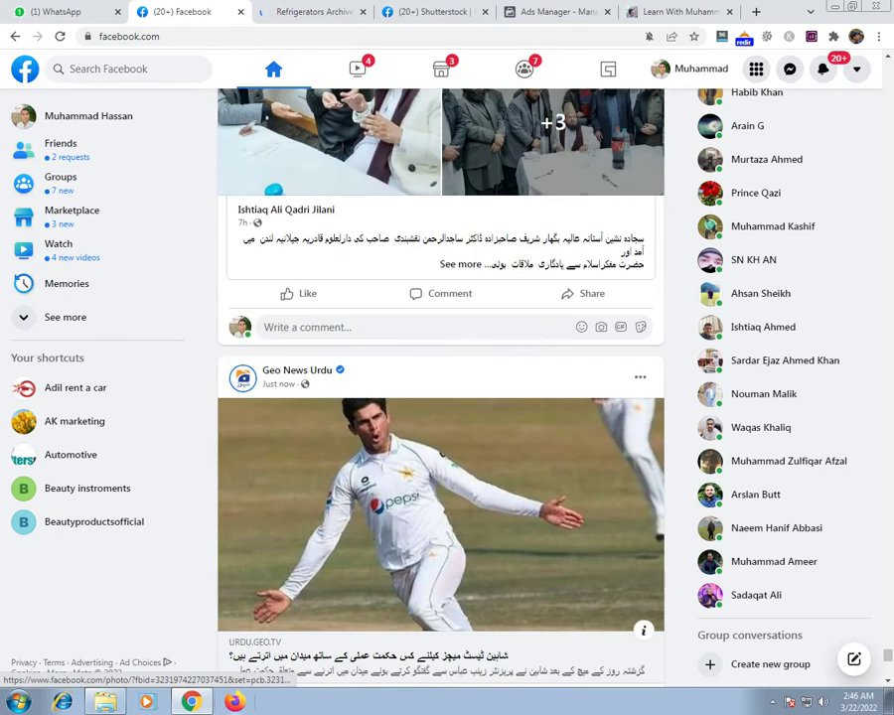
scroll(441, 387, down, 10)
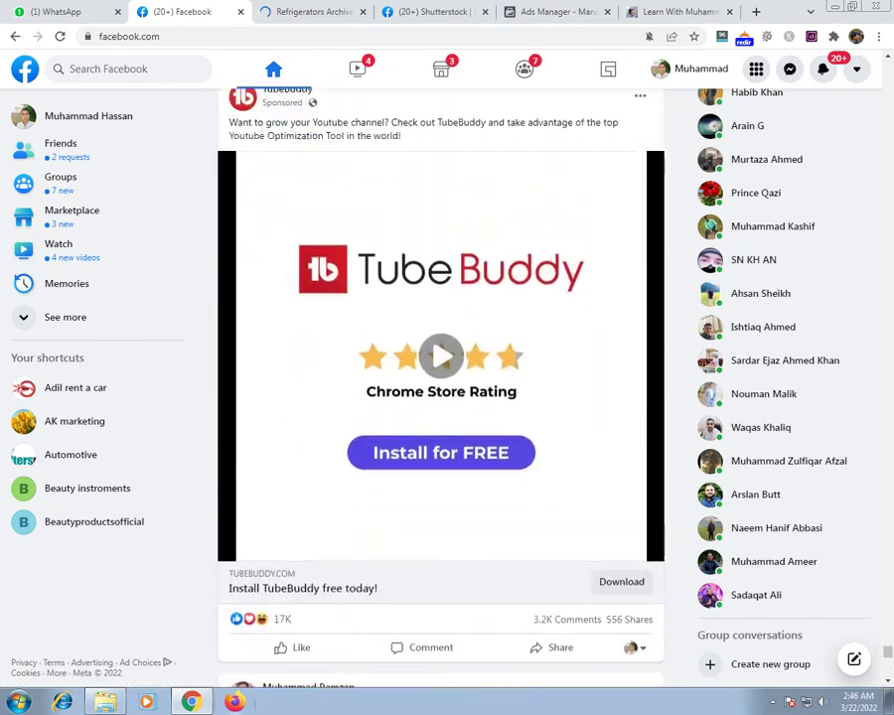
scroll(441, 387, up, 1)
scroll(441, 388, down, 5)
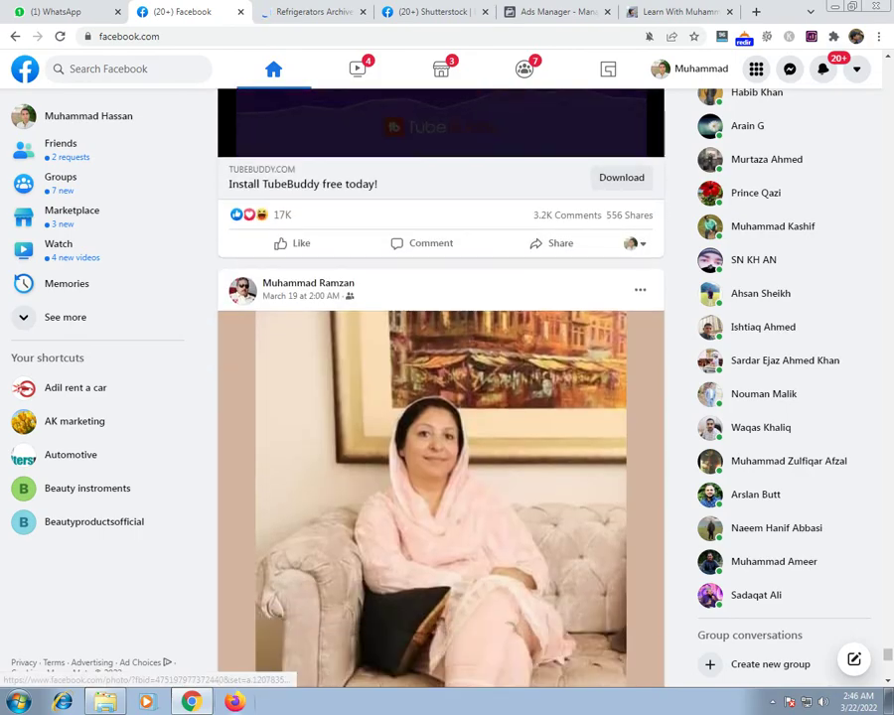
scroll(441, 387, down, 12)
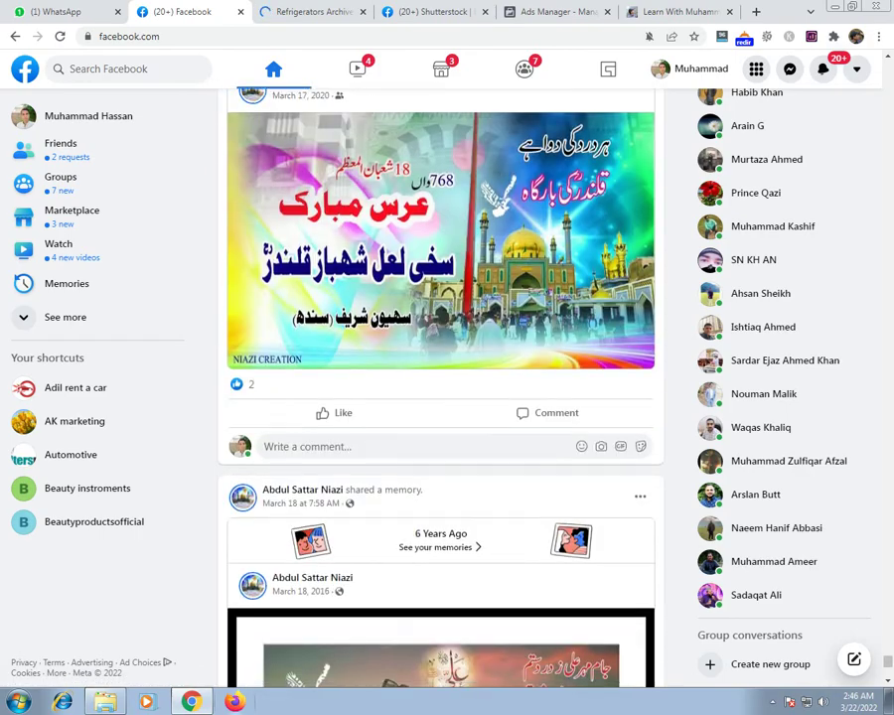
scroll(441, 388, down, 8)
scroll(441, 388, up, 1)
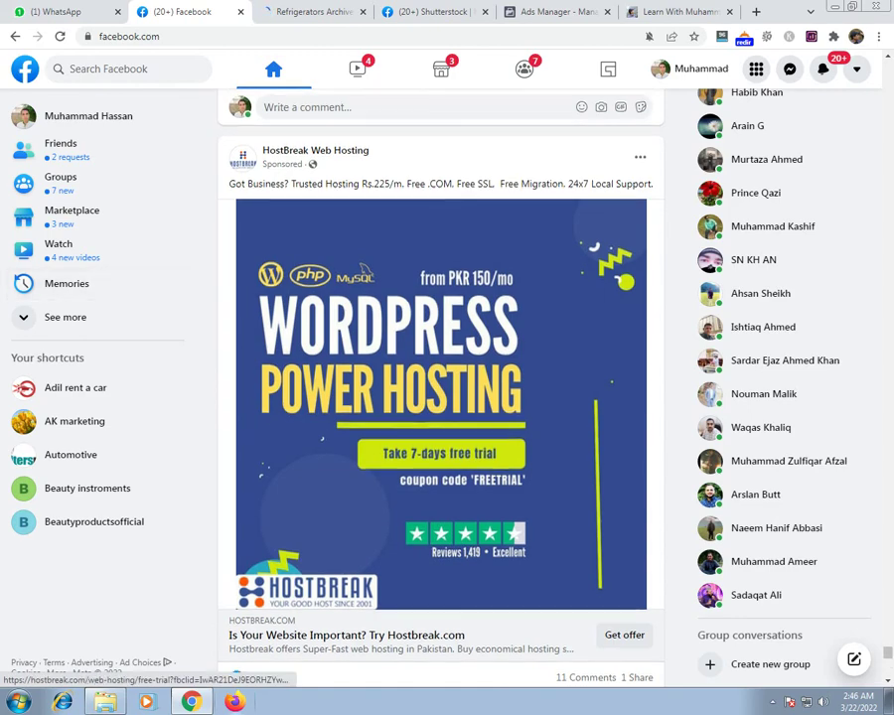
- Look further through the feed for sponsored posts, examining the Codecademy ad and the Octafx world ad's media, text and call to action
scroll(441, 388, down, 15)
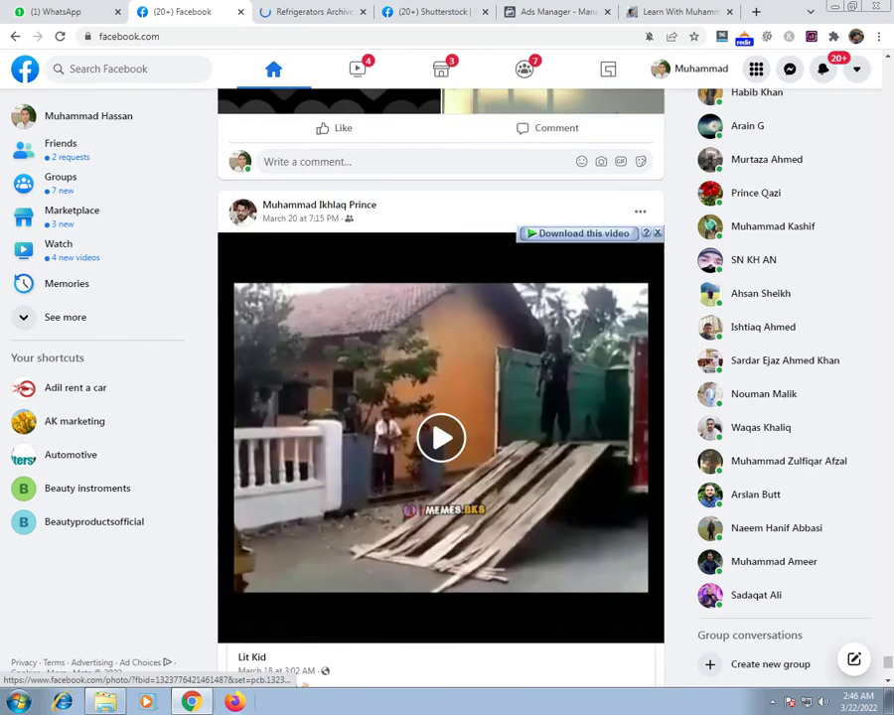
scroll(441, 387, down, 10)
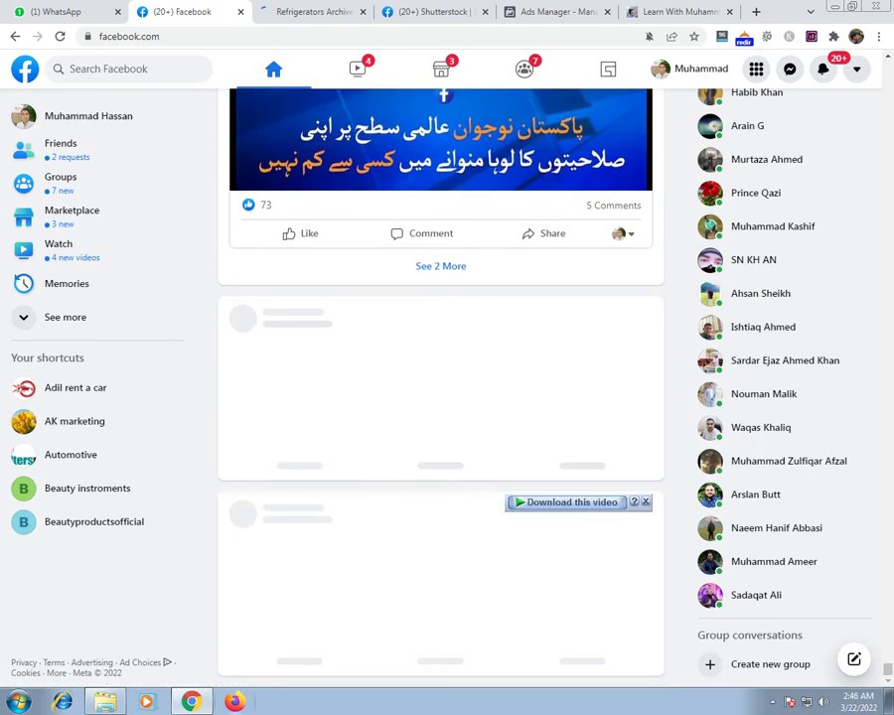
scroll(441, 387, down, 3)
scroll(441, 387, down, 2)
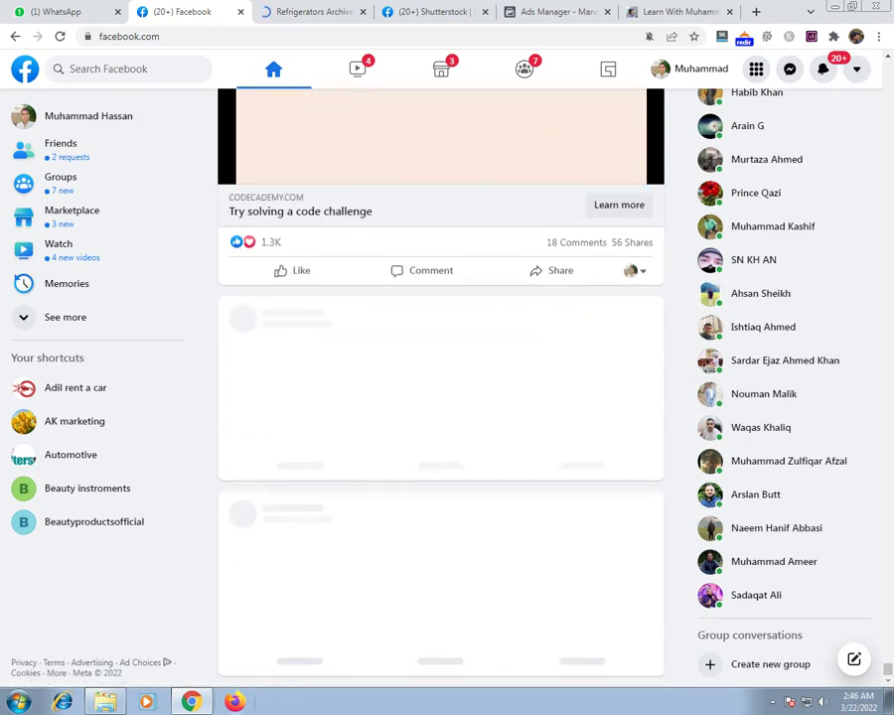
scroll(441, 387, down, 3)
scroll(441, 387, down, 12)
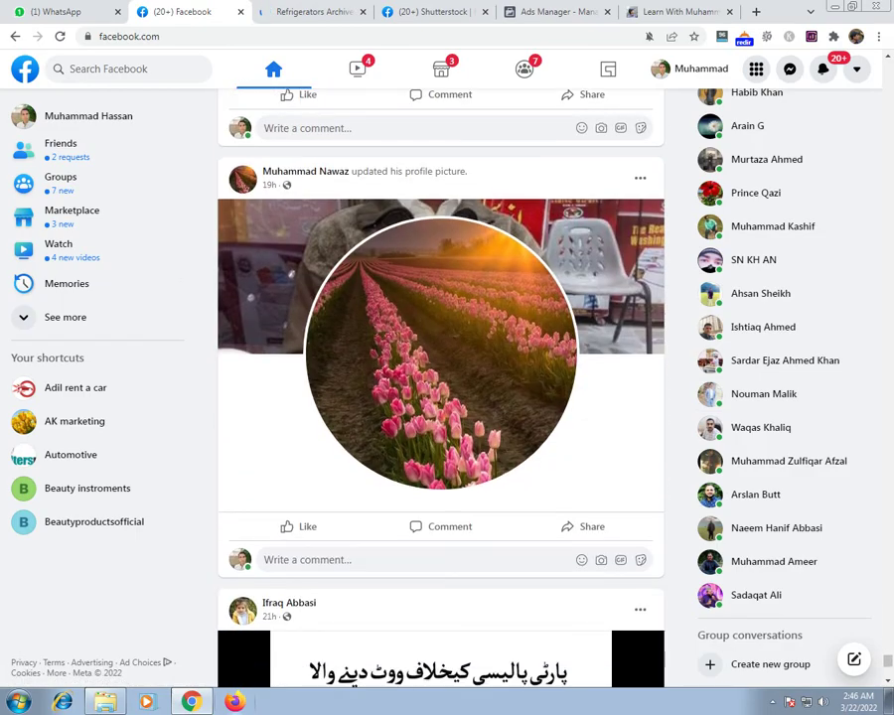
scroll(441, 387, down, 12)
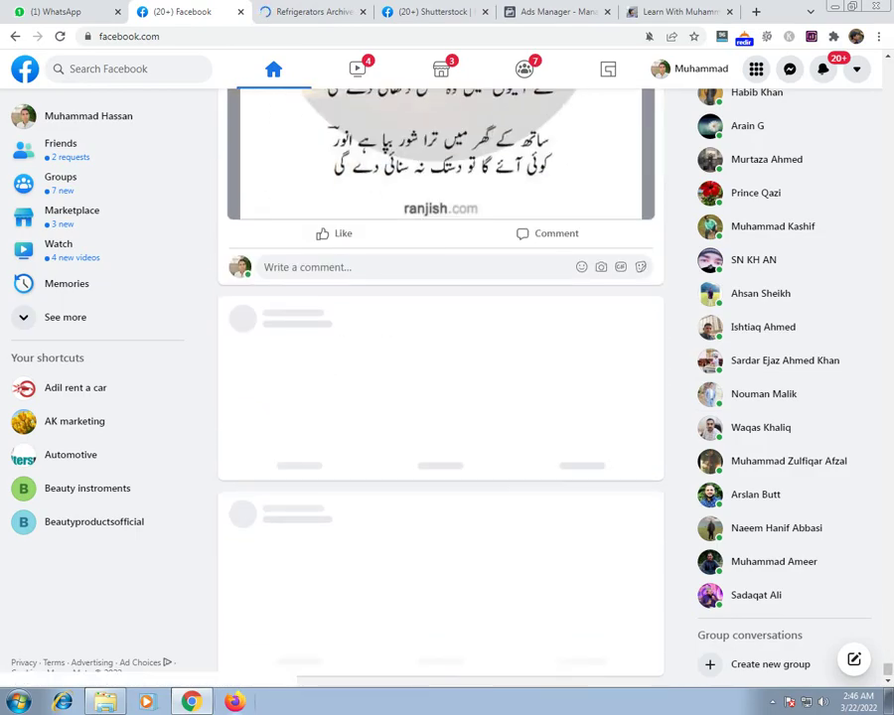
scroll(441, 387, down, 2)
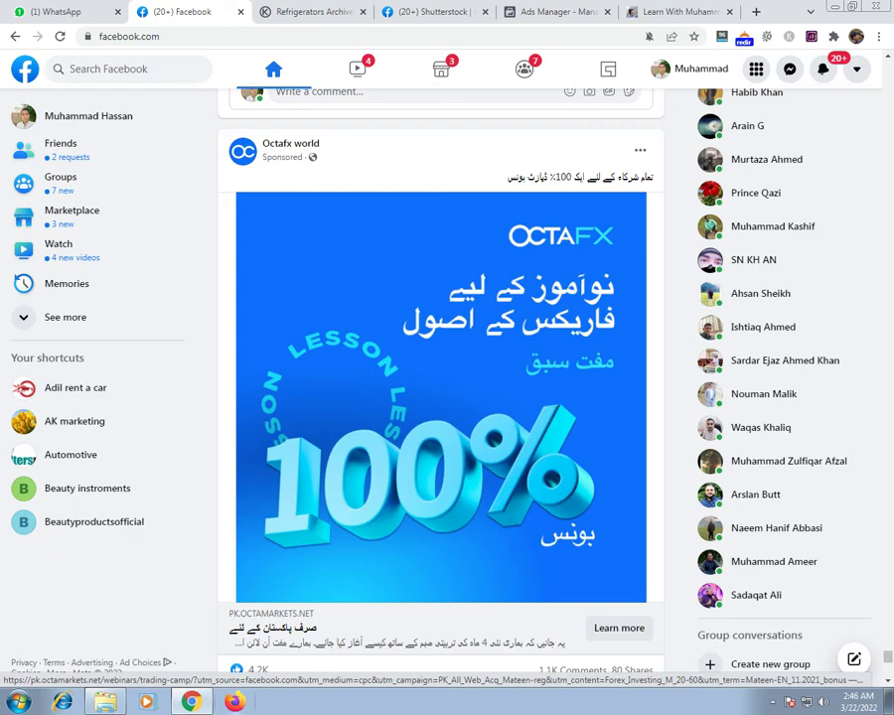
scroll(441, 387, down, 3)
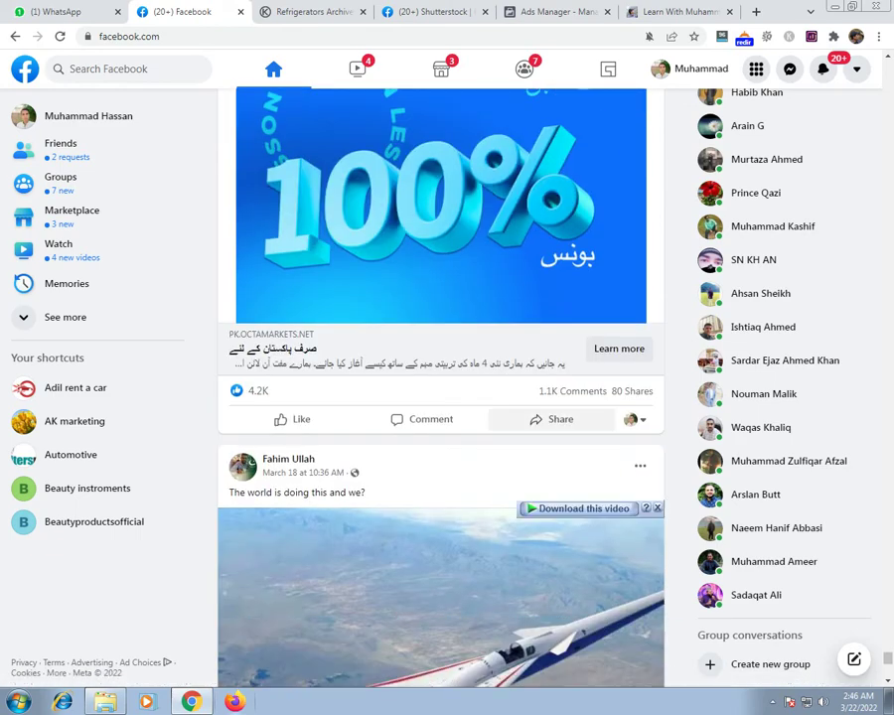
- Continue through the feed for more sponsored posts, examining the Strikingly free domain ad and the digitalustad.online course ad
scroll(441, 388, down, 3)
scroll(441, 387, down, 15)
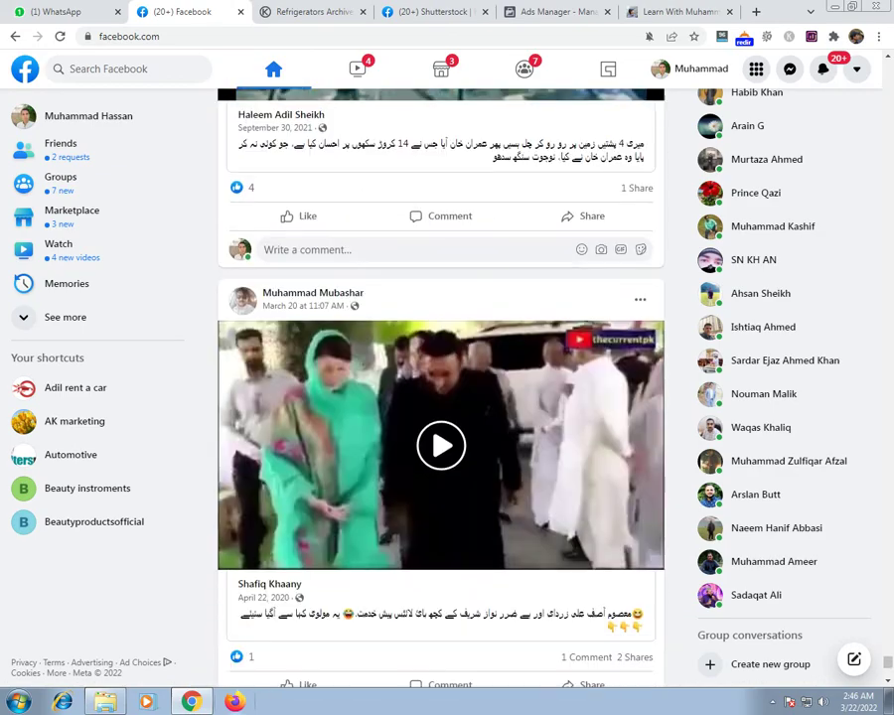
scroll(441, 387, down, 15)
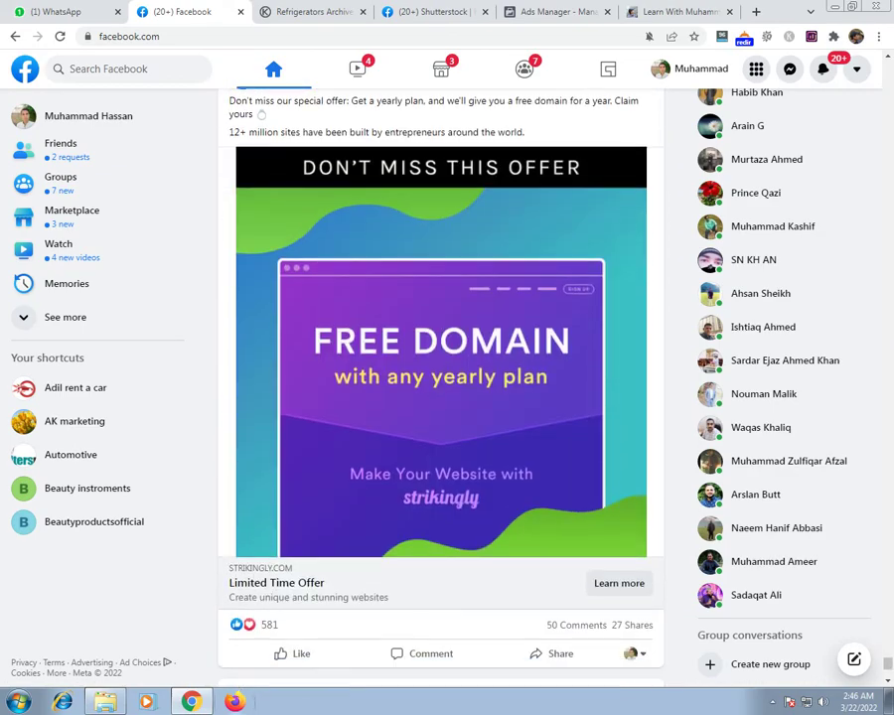
scroll(441, 387, down, 15)
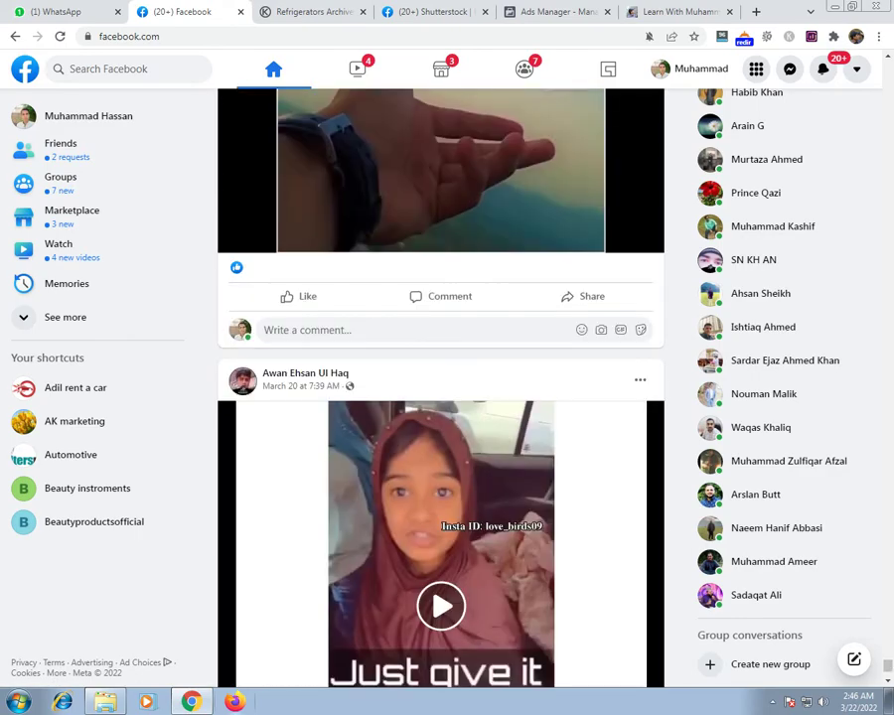
scroll(441, 387, down, 15)
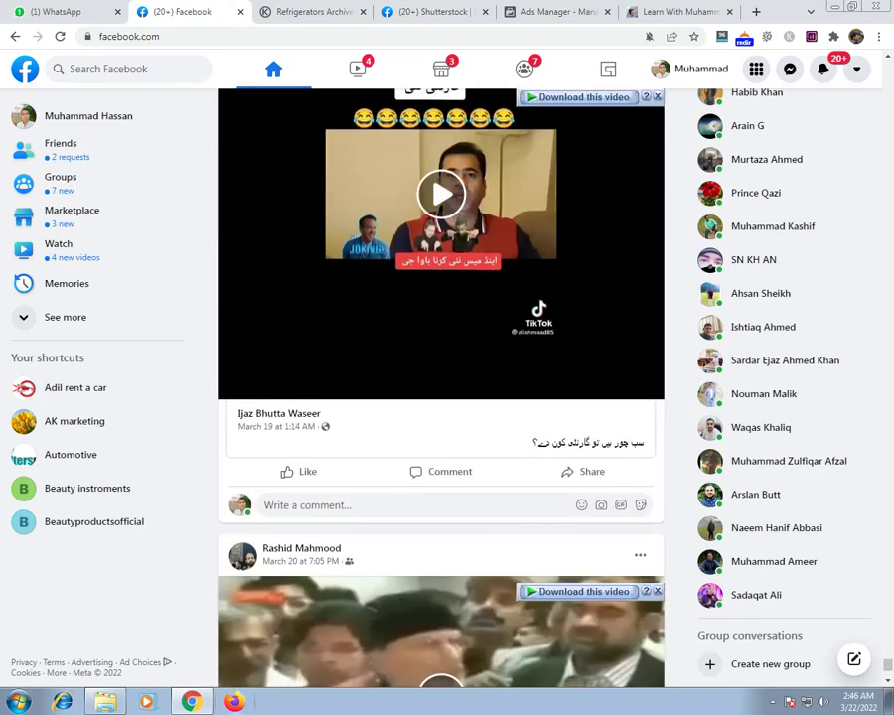
scroll(441, 388, down, 15)
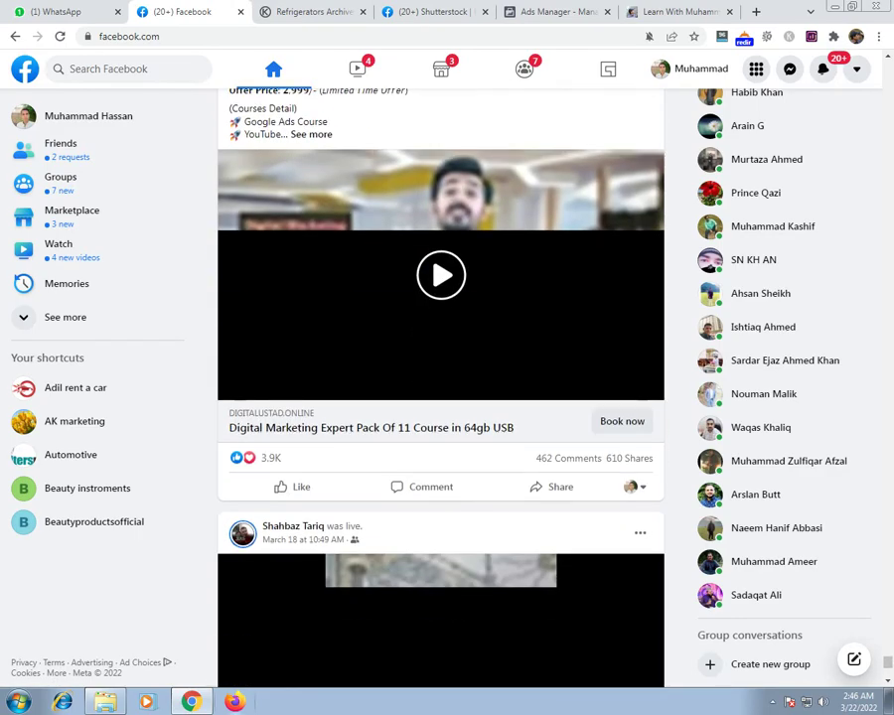
scroll(442, 387, down, 15)
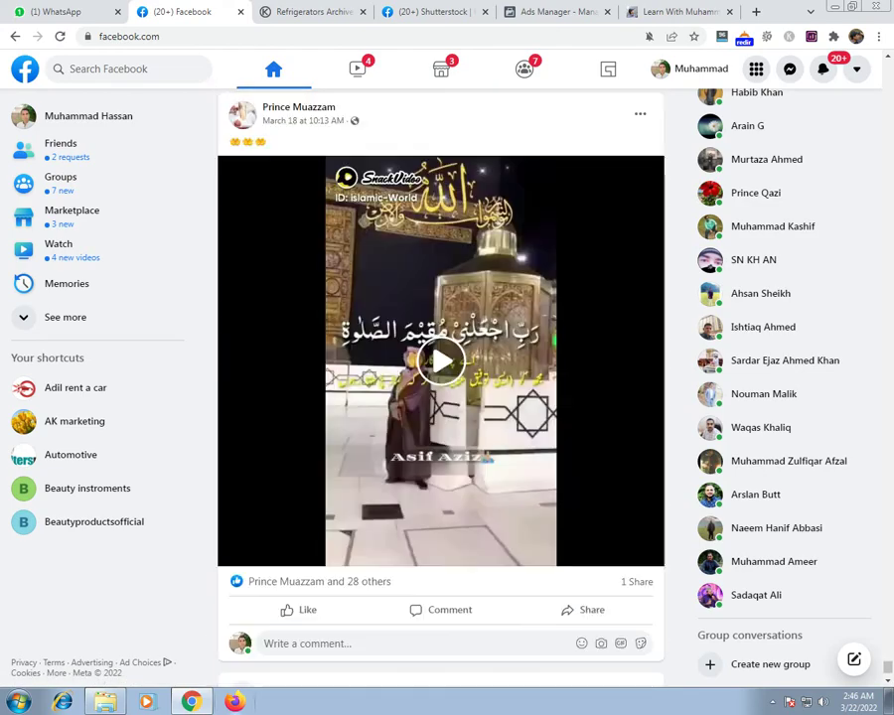
scroll(441, 387, down, 4)
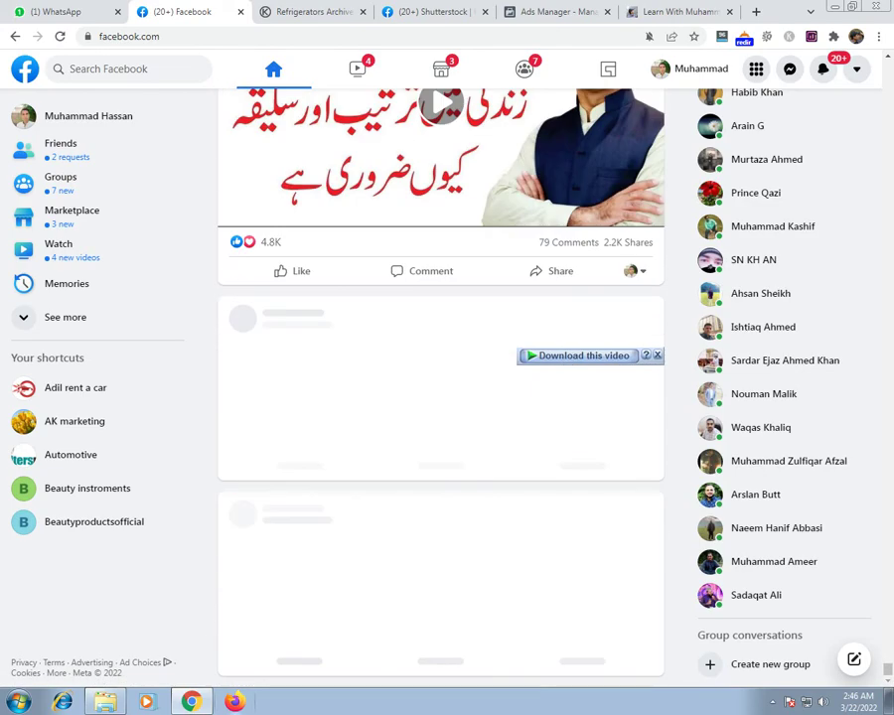
scroll(441, 387, down, 12)
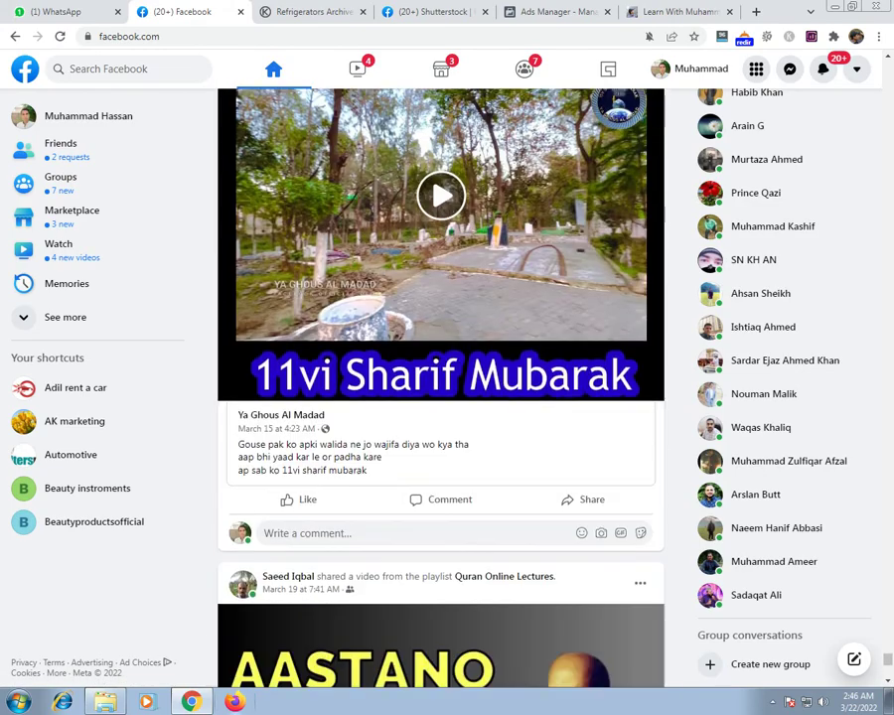
scroll(441, 388, down, 3)
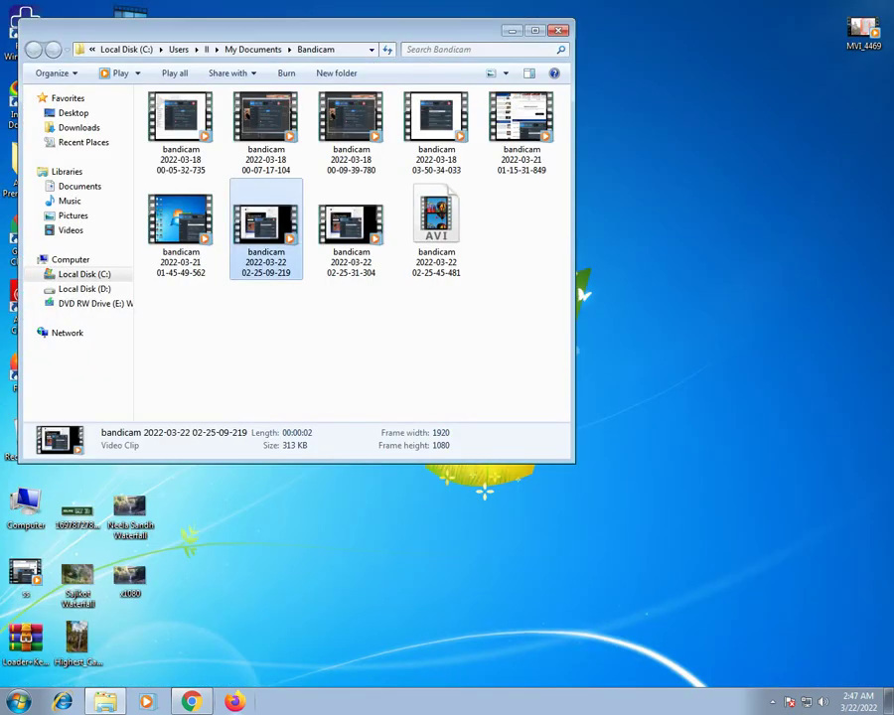
- Move the Bandicam folder window toward the centre of the desktop
drag(298, 30, 511, 179)
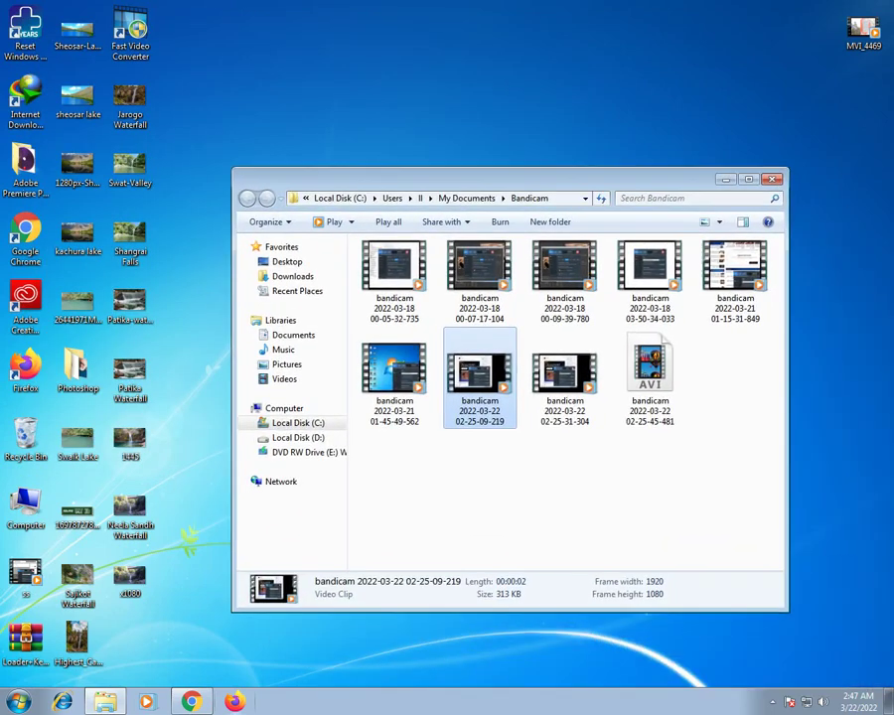
click(18, 701)
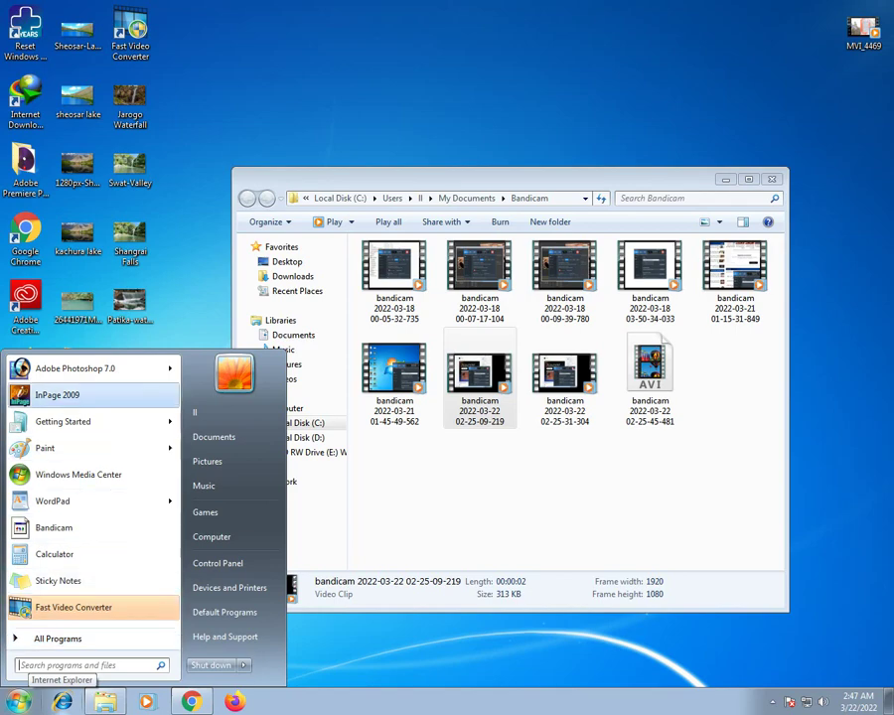
click(192, 250)
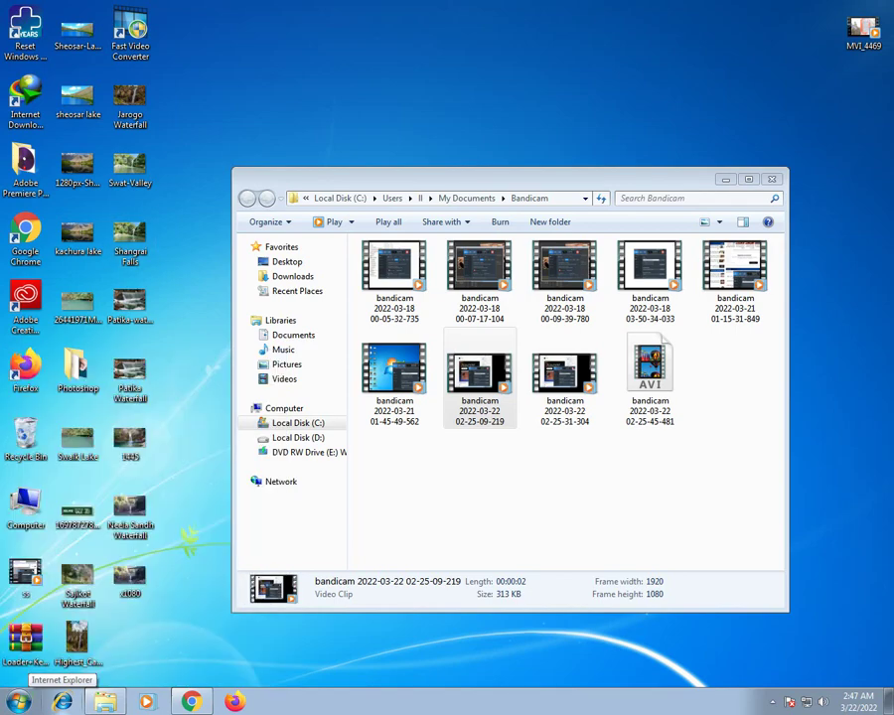
click(480, 383)
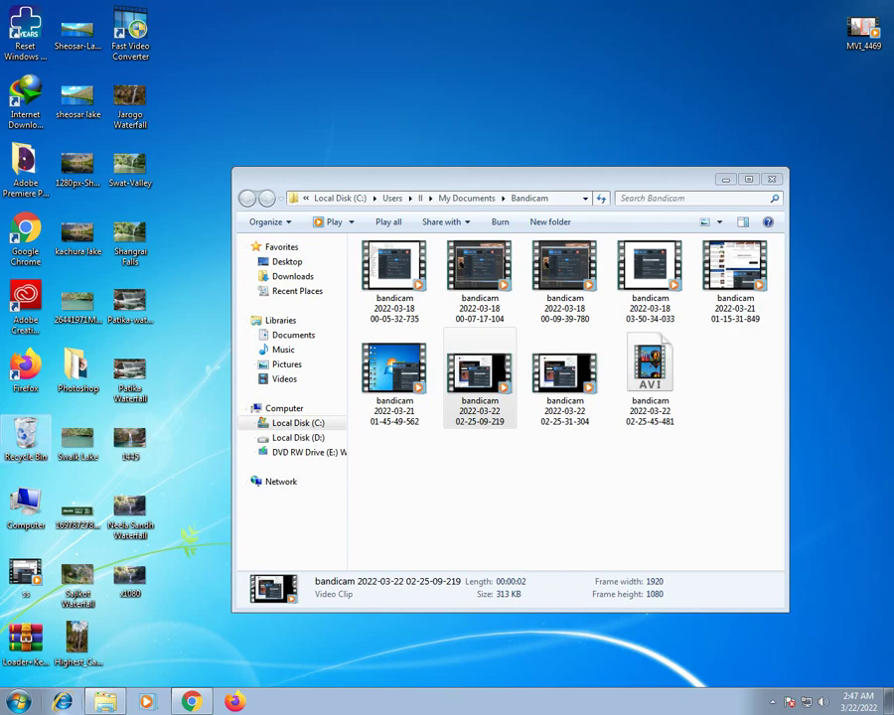
- Launch Bandicam and open its recording output folder
click(17, 701)
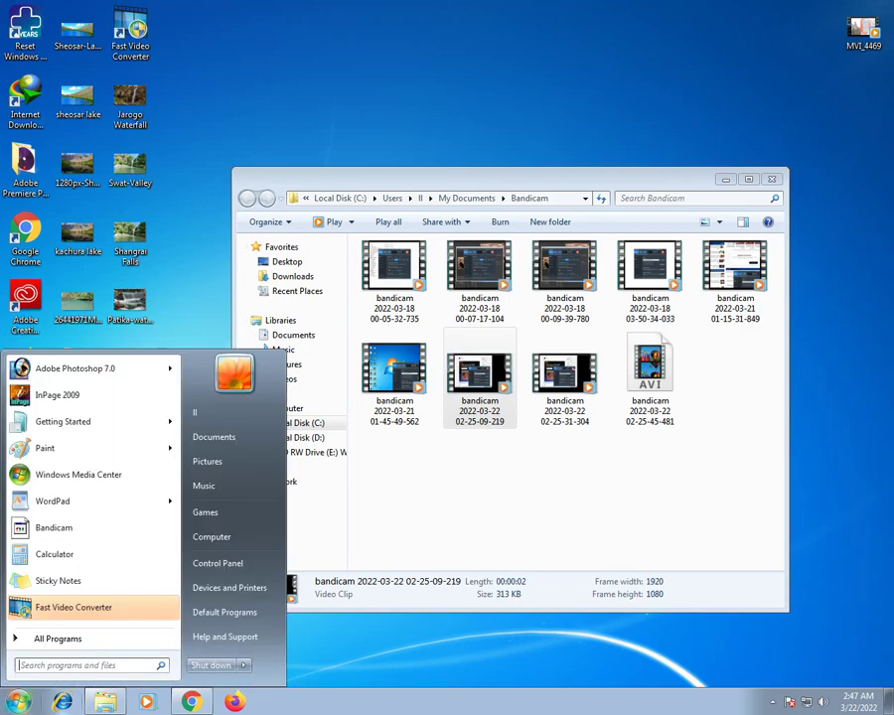
text(b)
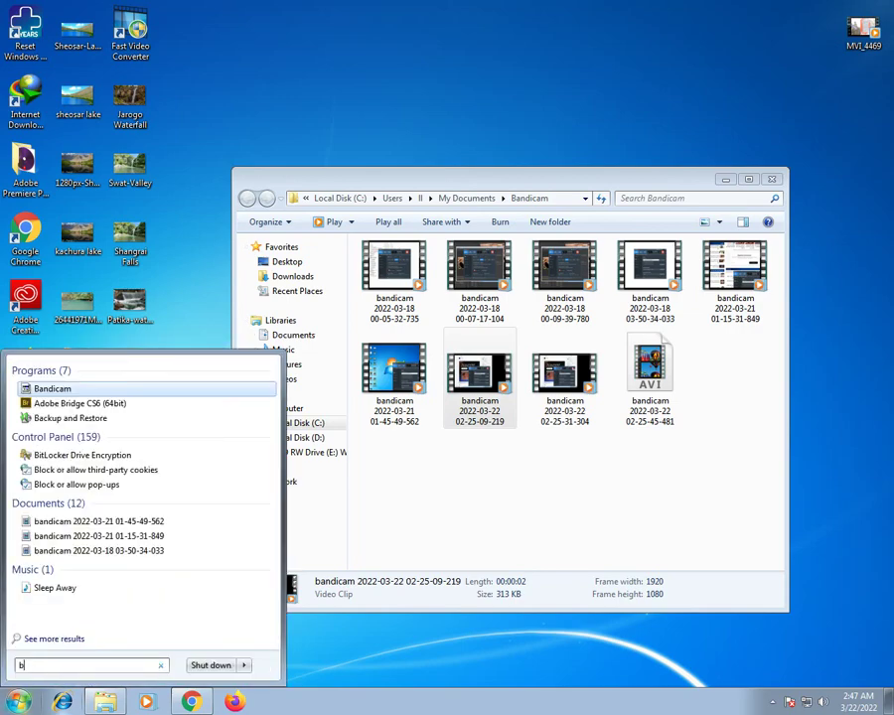
click(66, 388)
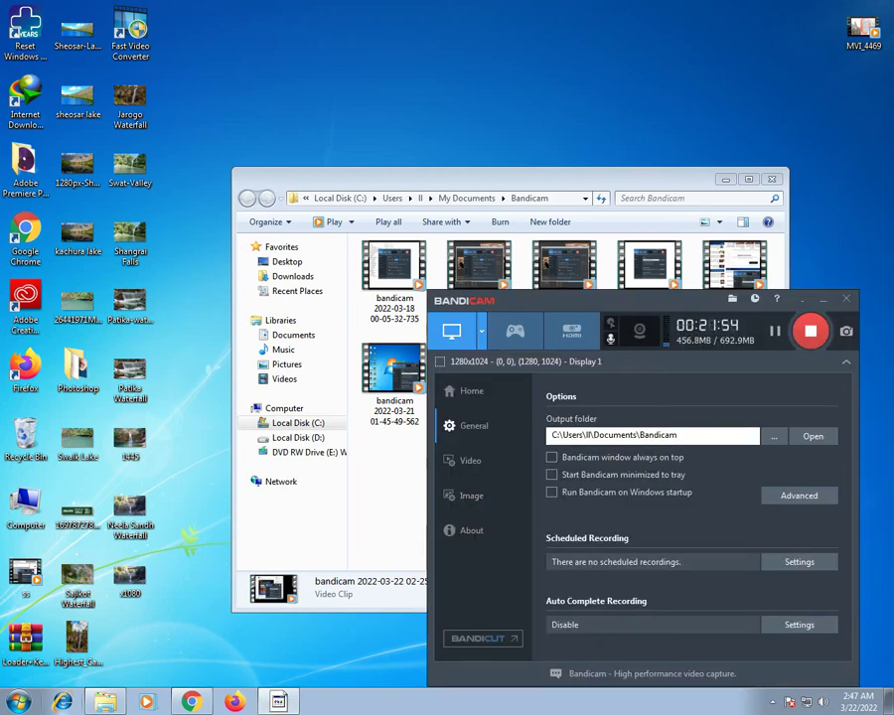
click(813, 436)
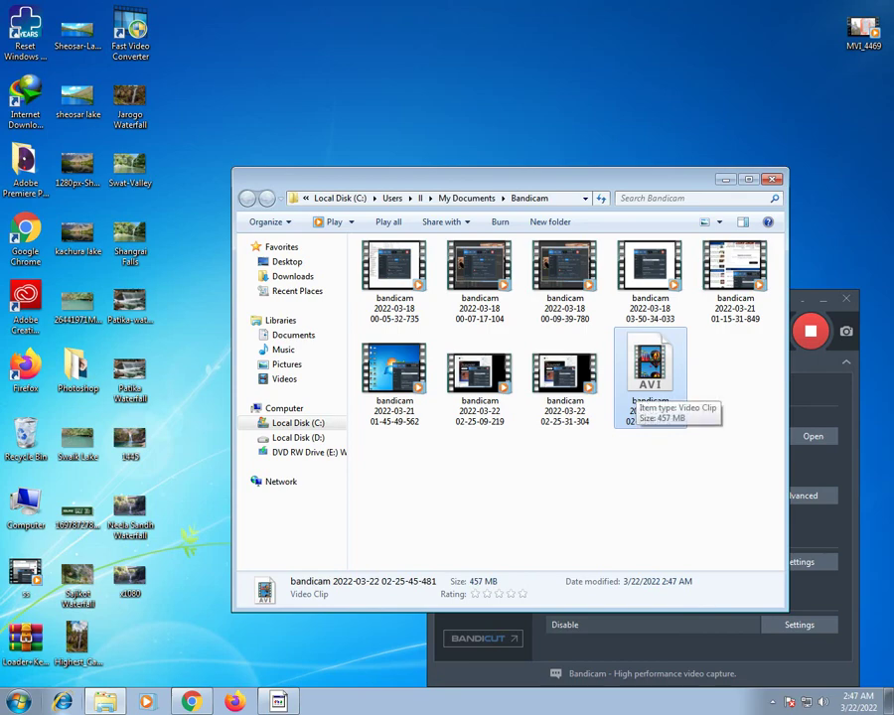
right_click(635, 392)
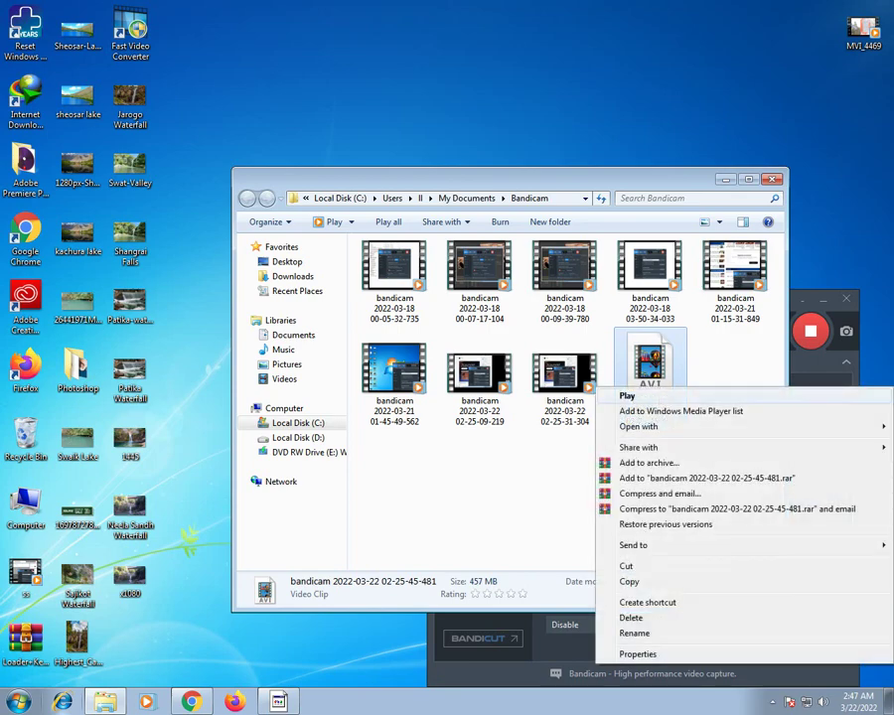
mouse_move(651, 426)
click(503, 441)
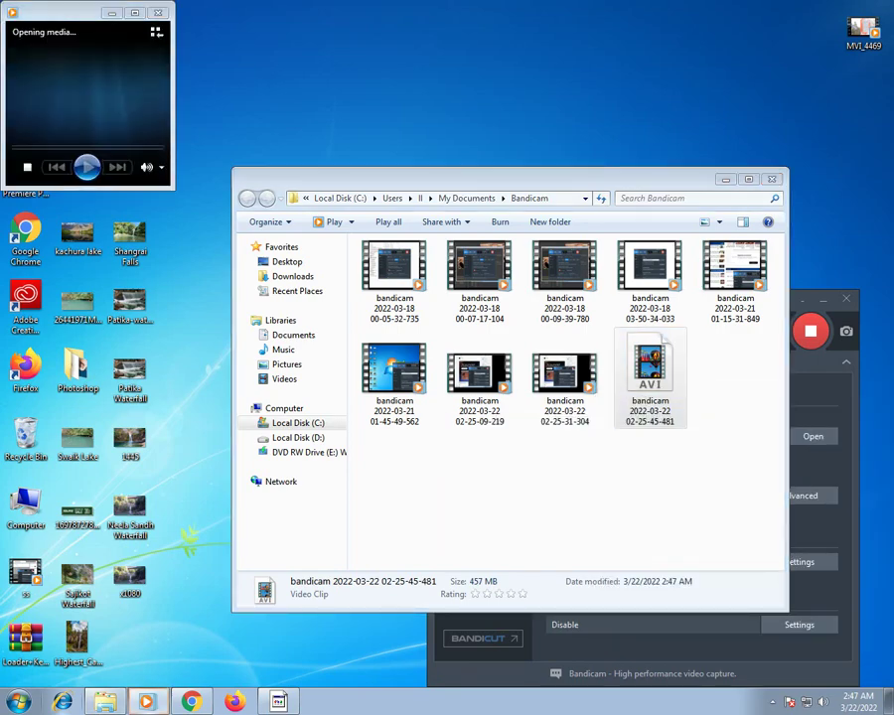
click(408, 378)
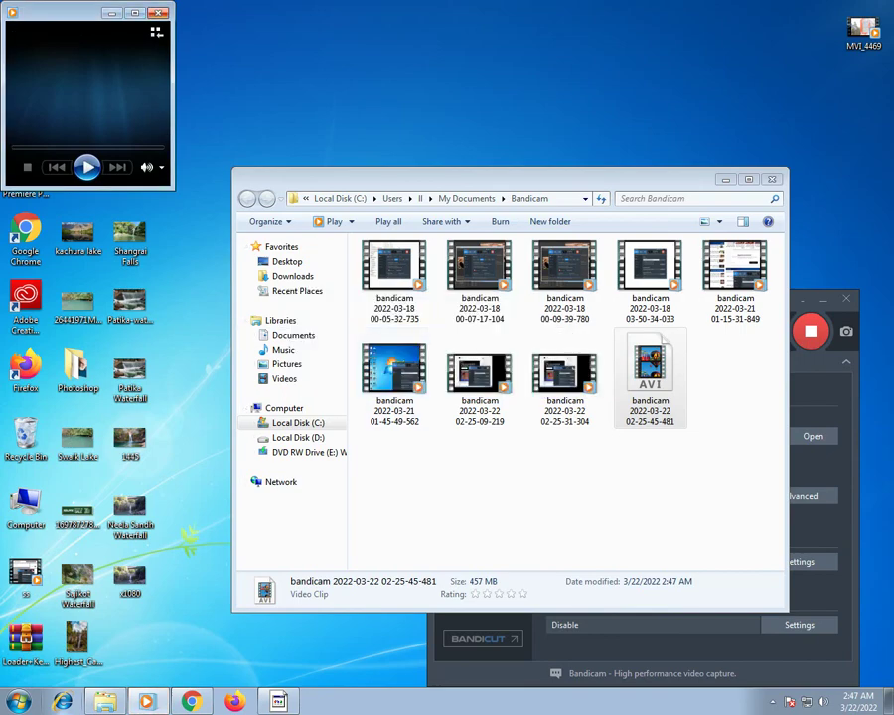
click(158, 13)
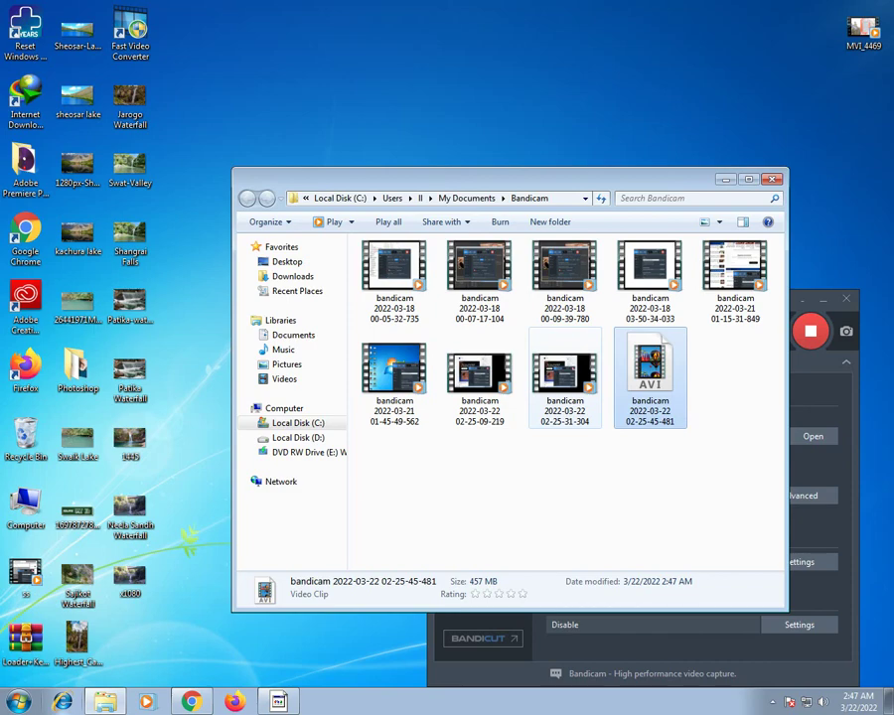
right_click(565, 393)
click(487, 489)
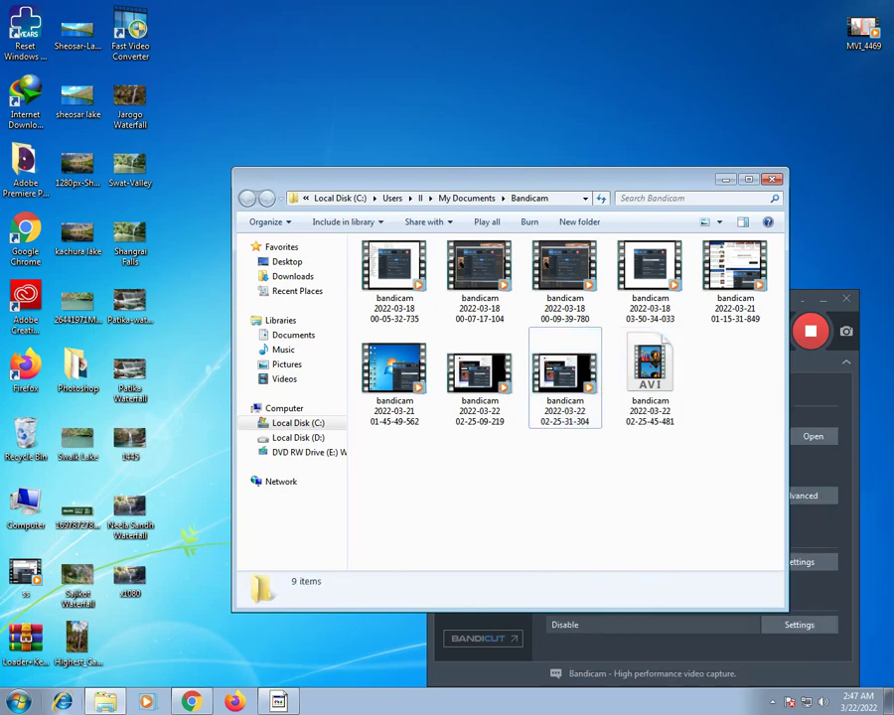
drag(371, 462, 590, 242)
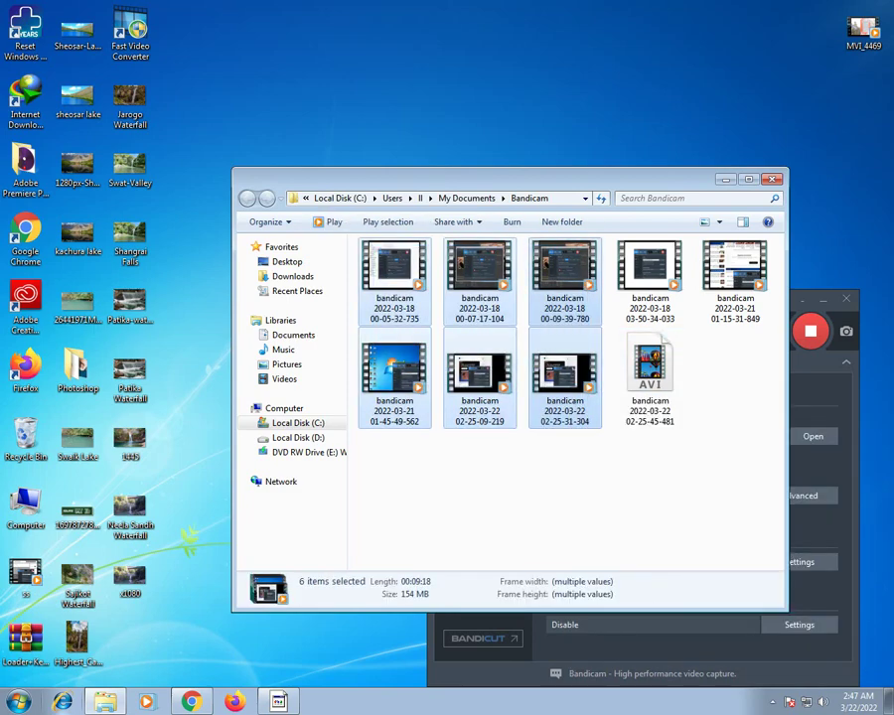
key(shift+Delete)
key(Return)
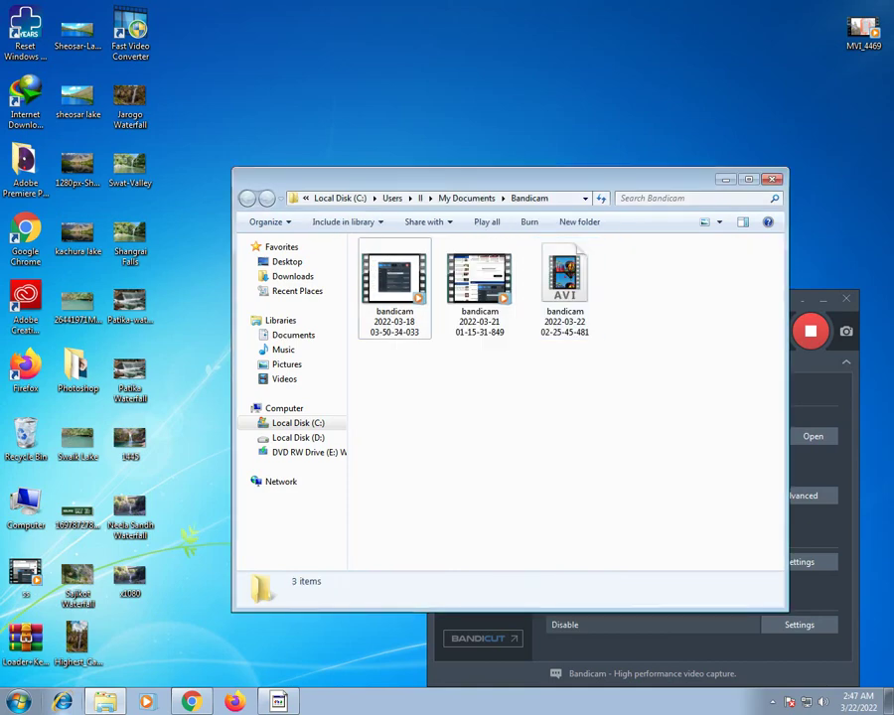
drag(368, 367, 521, 260)
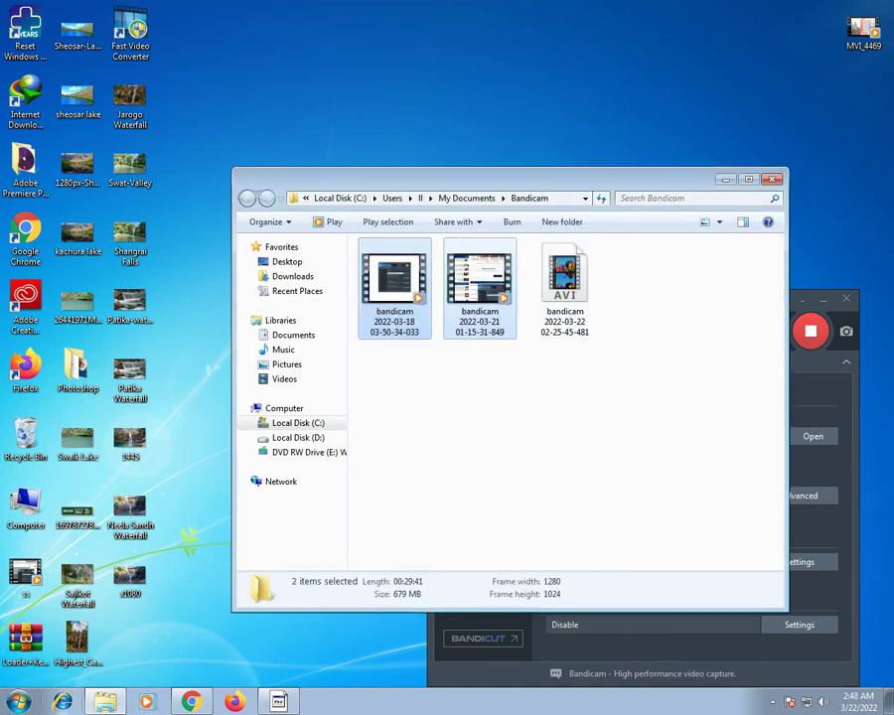
key(shift+Delete)
key(Return)
right_click(364, 290)
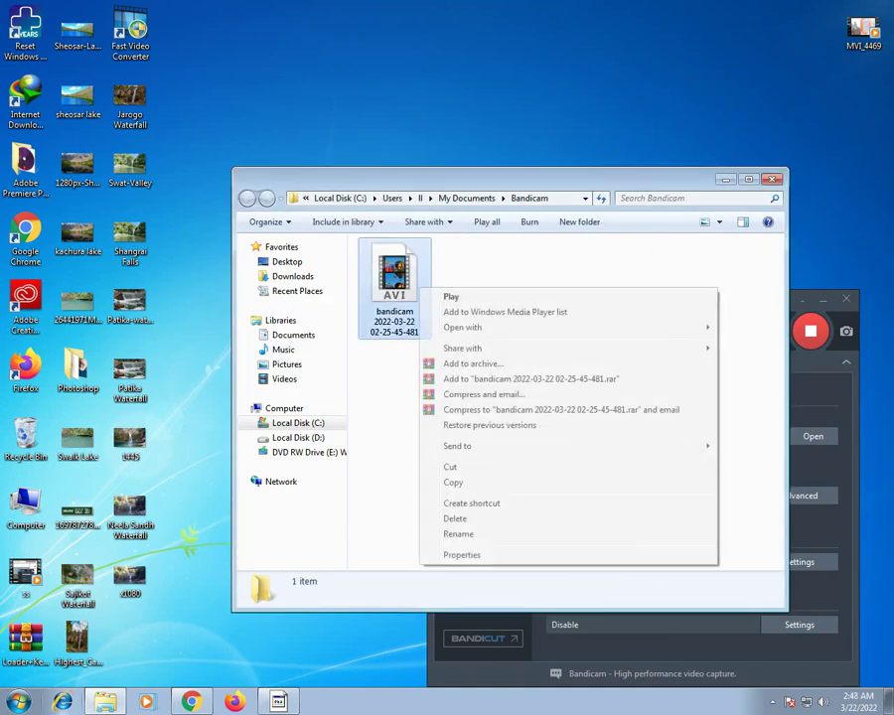
click(382, 295)
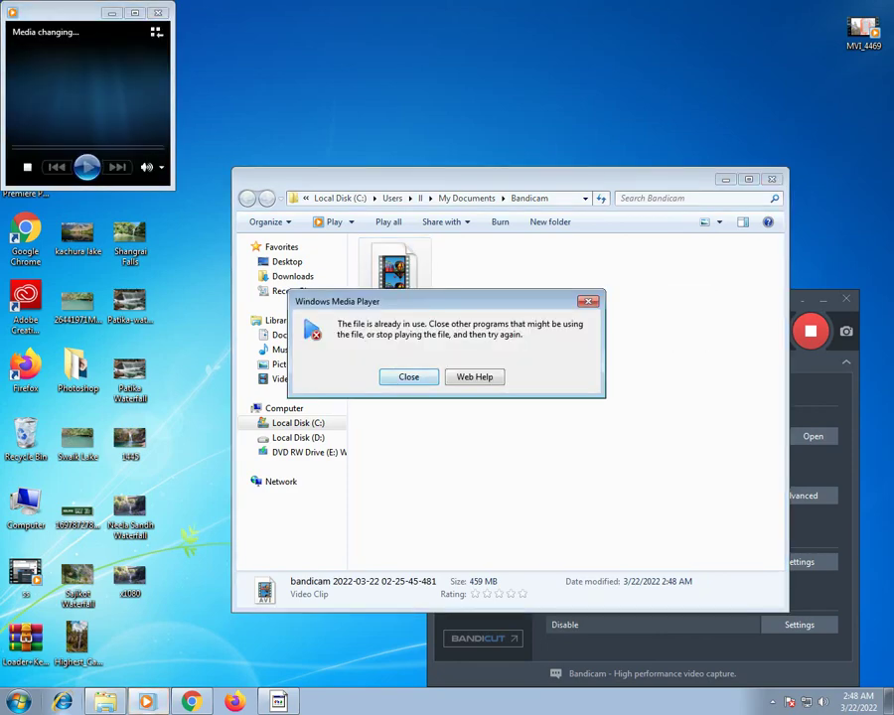
click(408, 377)
click(158, 13)
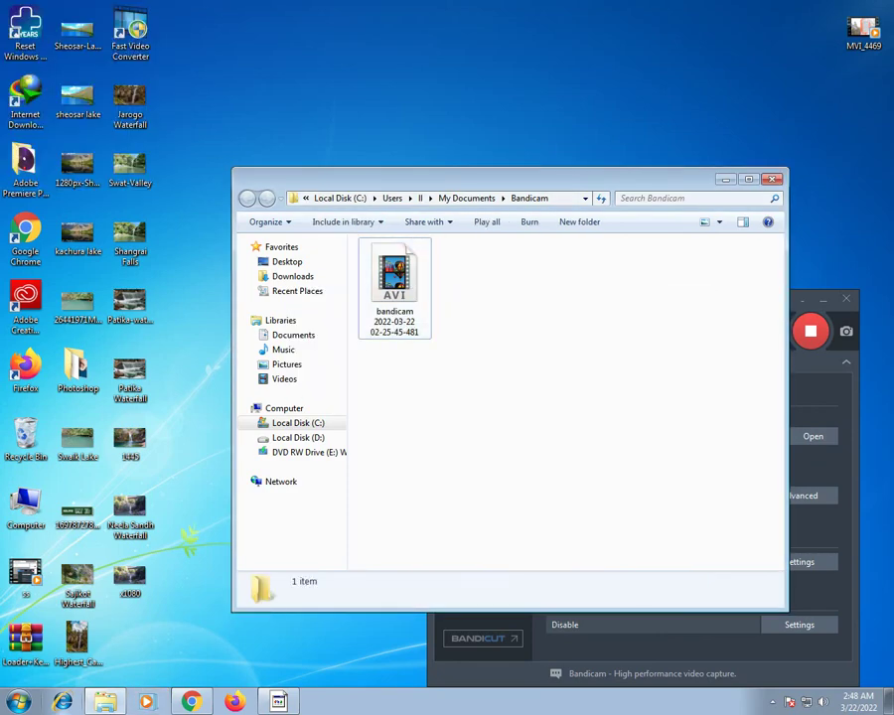
key(shift+Delete)
key(Return)
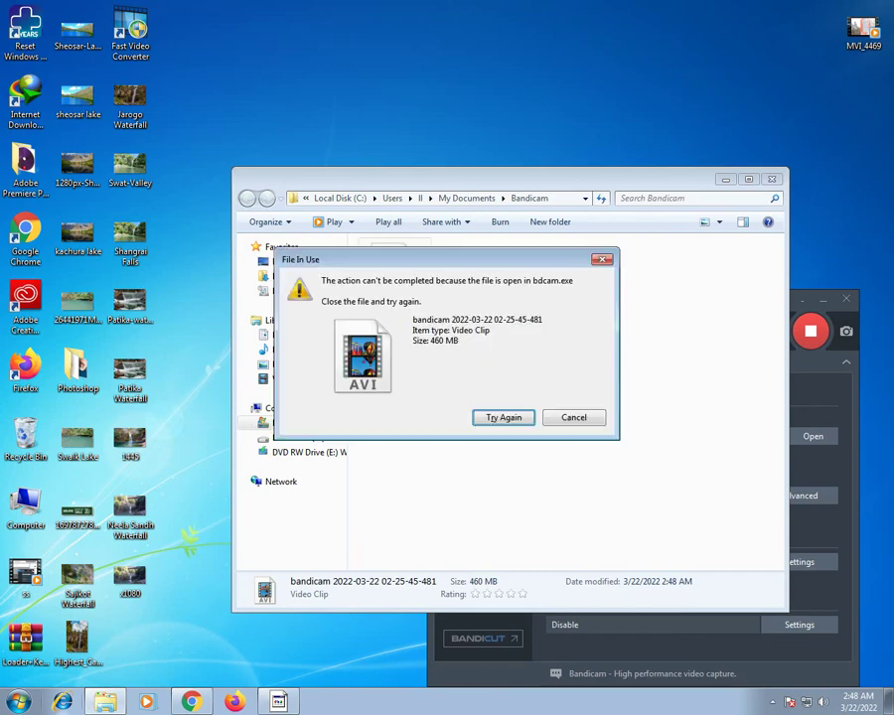
key(Escape)
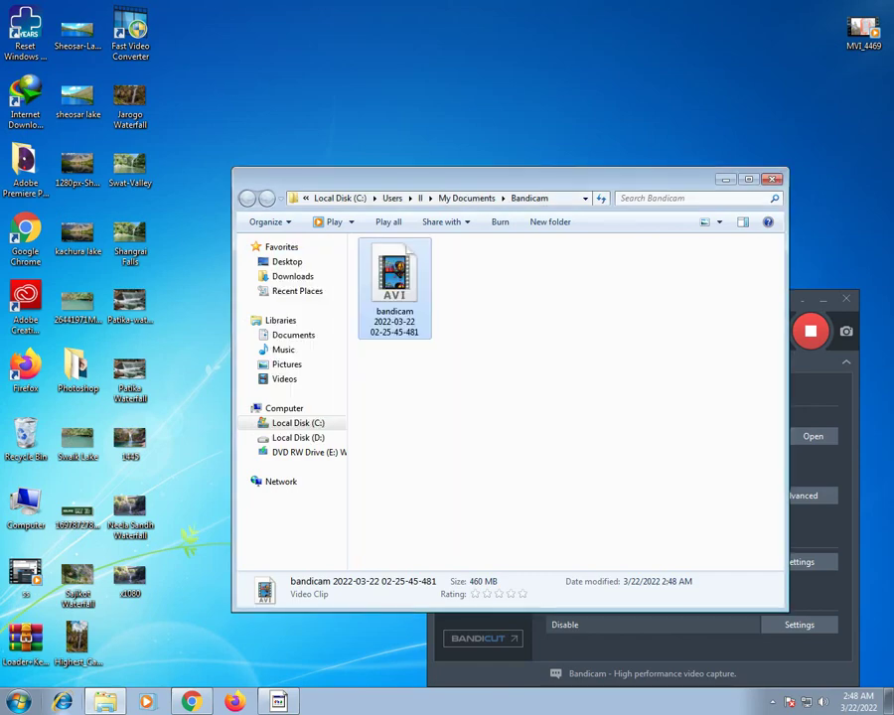